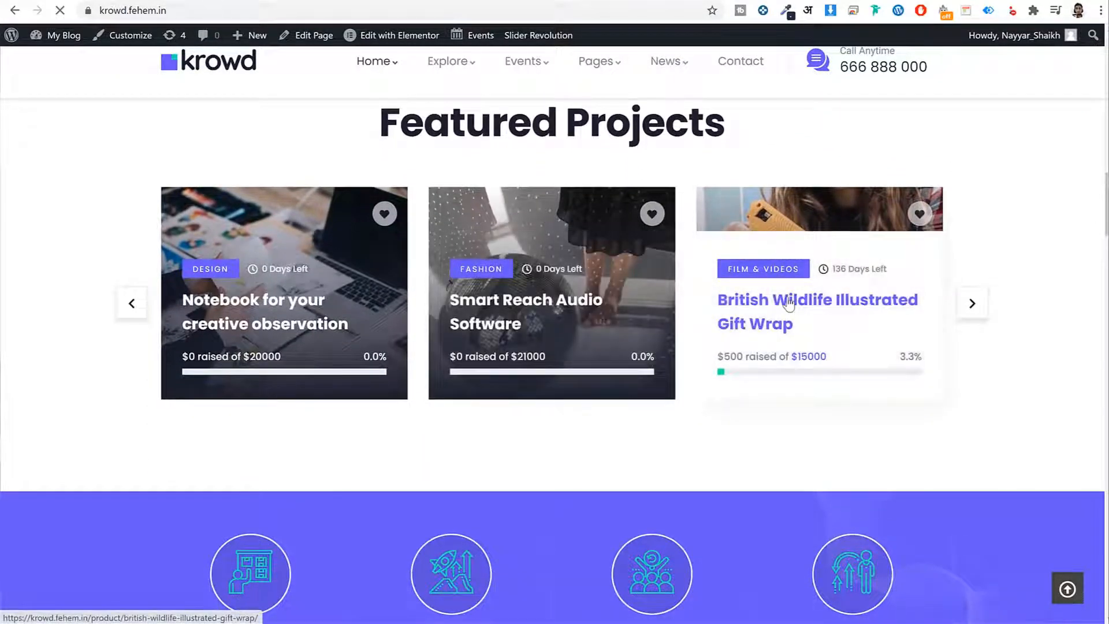
# Step: Open the British Wildlife Illustrated Gift Wrap campaign and browse its Updates, Backer List and Reviews tabs
pyautogui.click(789, 300)
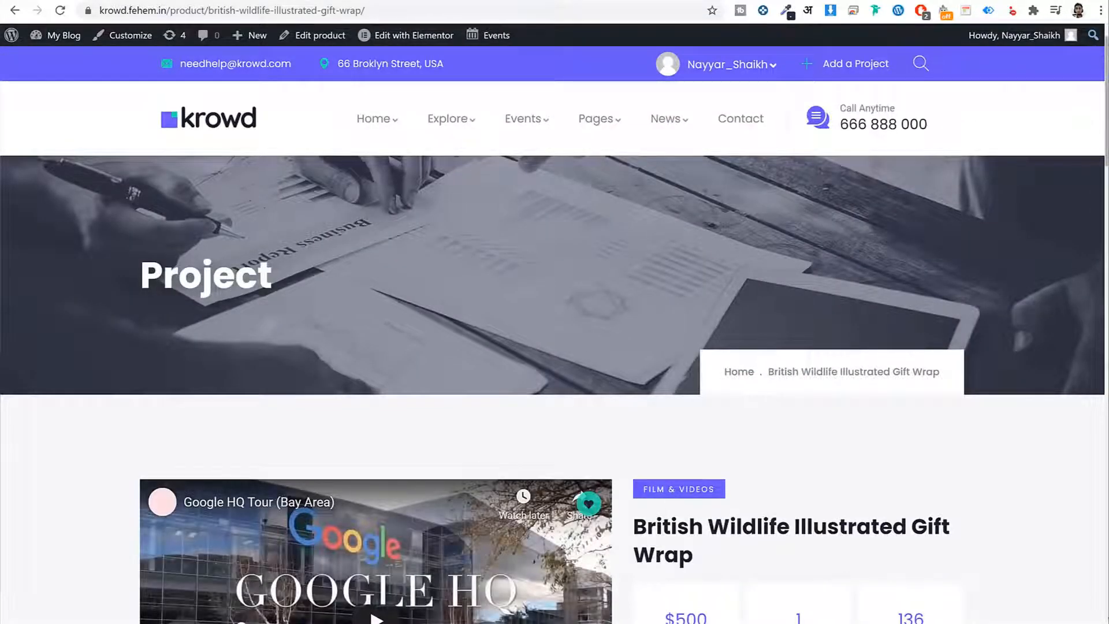
pyautogui.moveTo(1105, 50); pyautogui.dragTo(1057, 218)
pyautogui.click(346, 192)
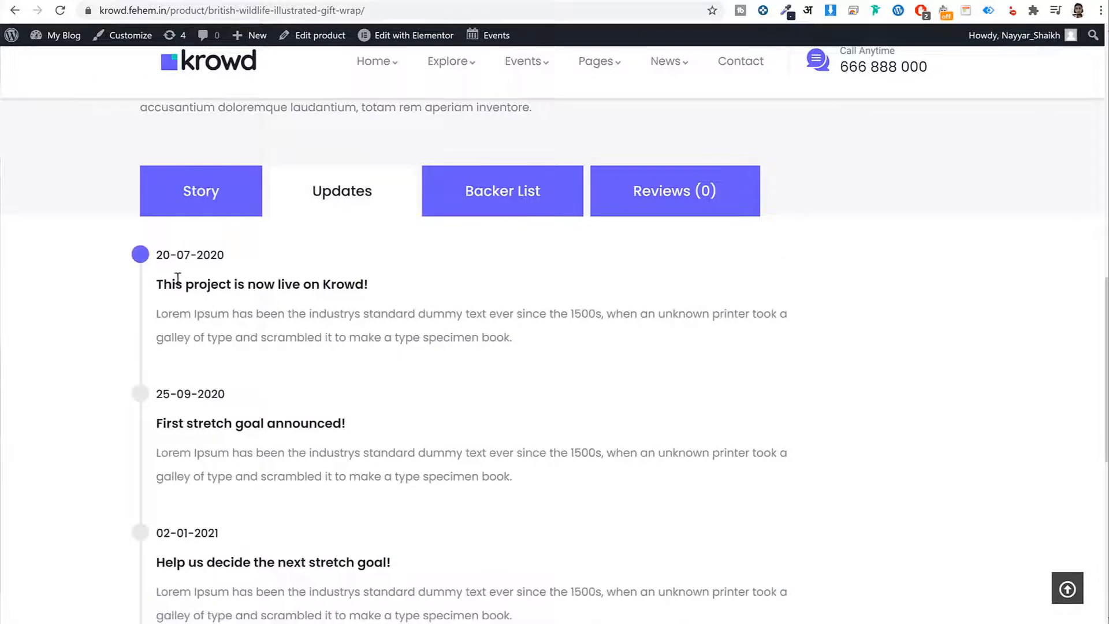
pyautogui.moveTo(157, 286); pyautogui.dragTo(376, 283)
pyautogui.click(377, 283)
pyautogui.click(472, 218)
pyautogui.moveTo(396, 307); pyautogui.dragTo(451, 309)
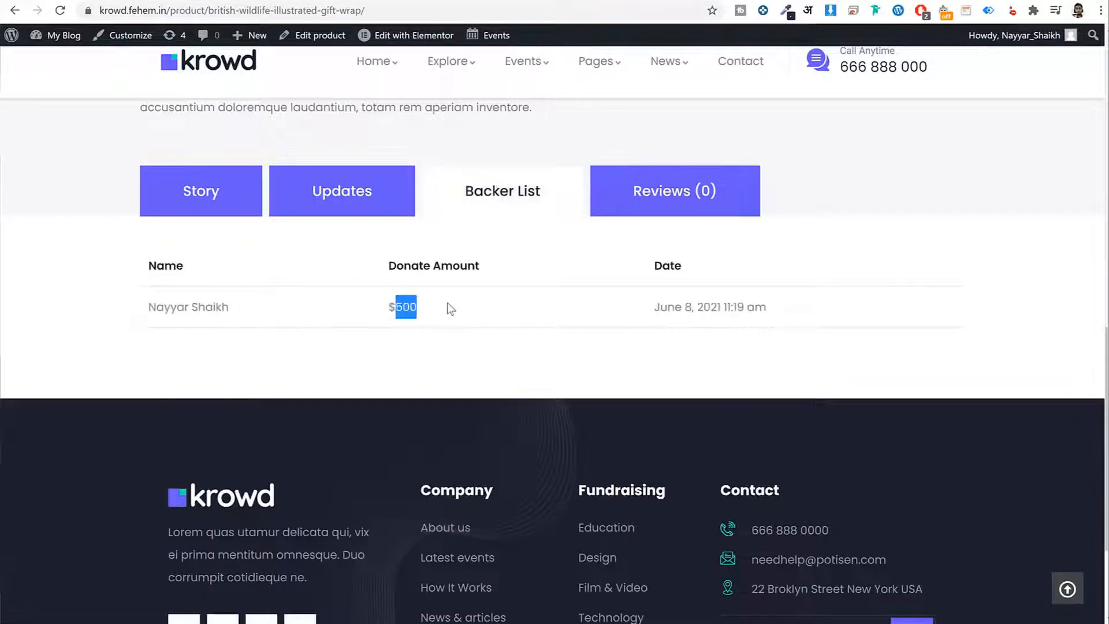
pyautogui.click(705, 208)
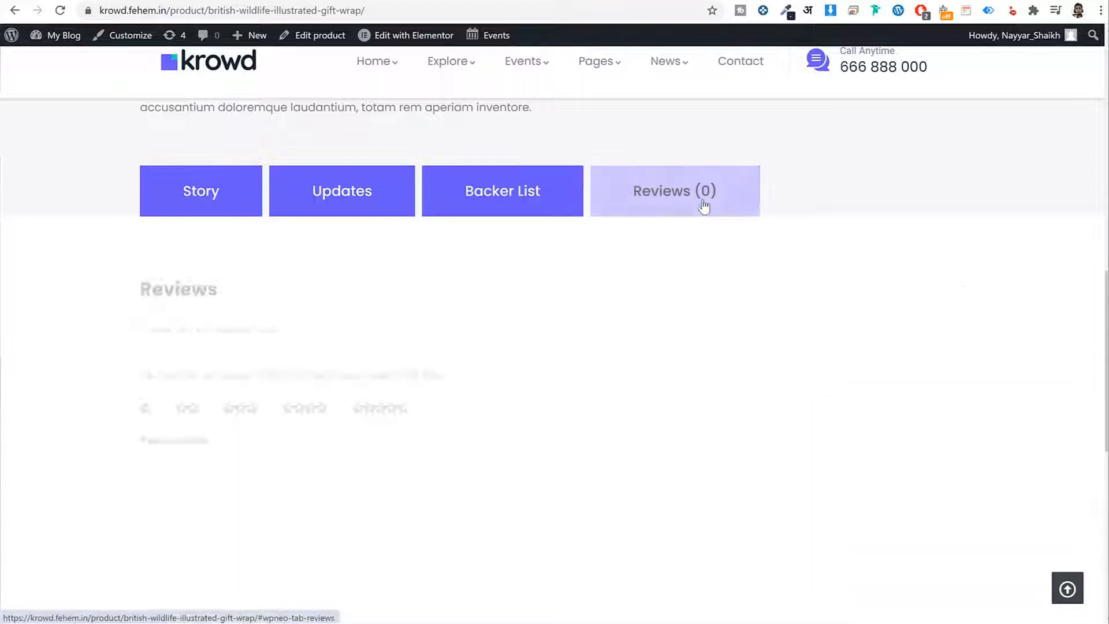
pyautogui.moveTo(1105, 306); pyautogui.dragTo(1084, 173)
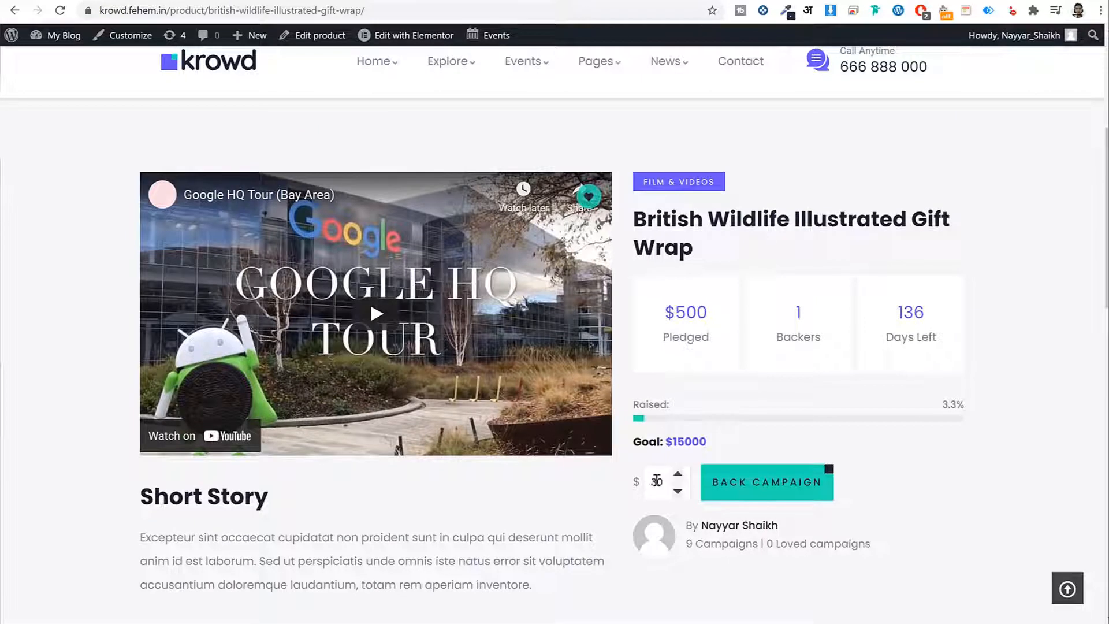
# Step: Replace the pledge amount to give $500 and back the campaign
pyautogui.moveTo(657, 481); pyautogui.dragTo(628, 483)
pyautogui.write('500')
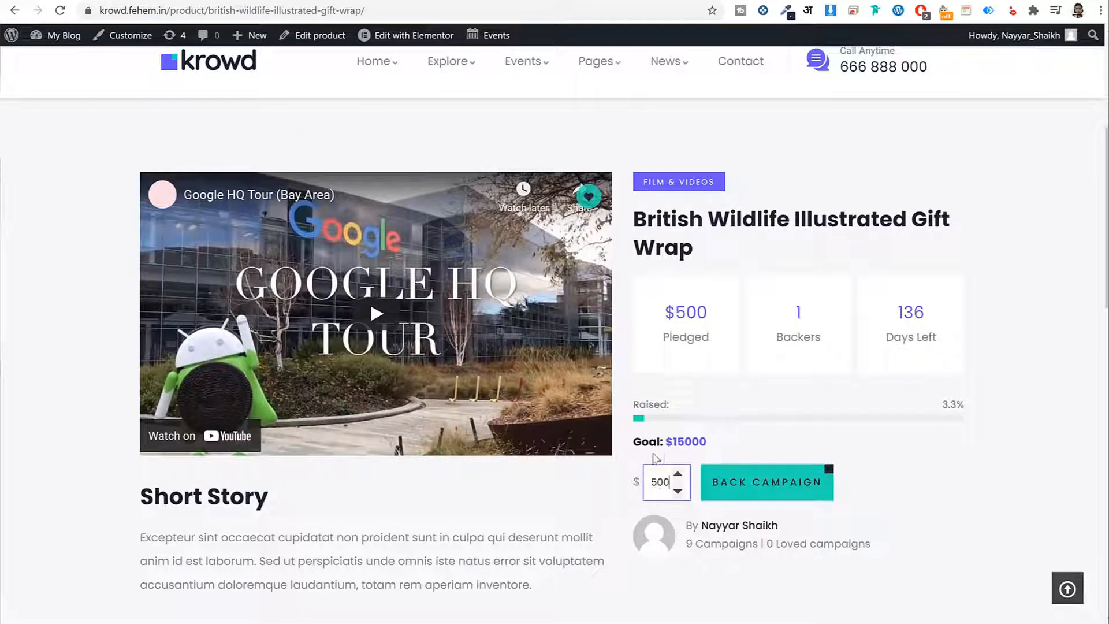
pyautogui.click(738, 485)
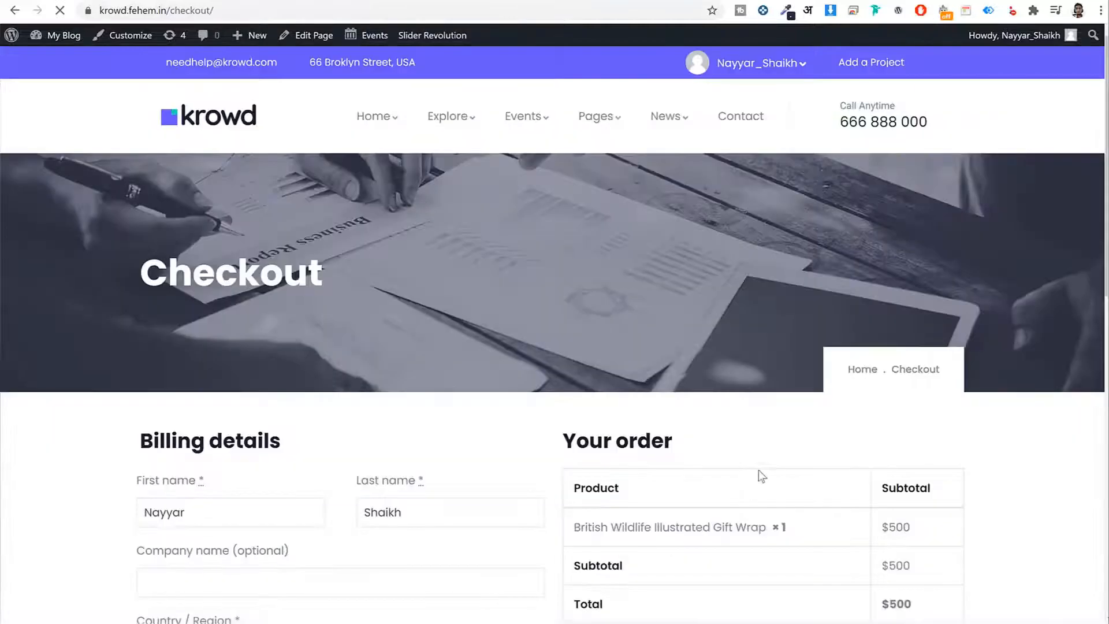
# Step: Review the $500 checkout, trying PayPal, Credit Card/PayPal, then WP Crowdfunding Wallet payment
pyautogui.scroll(-4, 1086, 161)
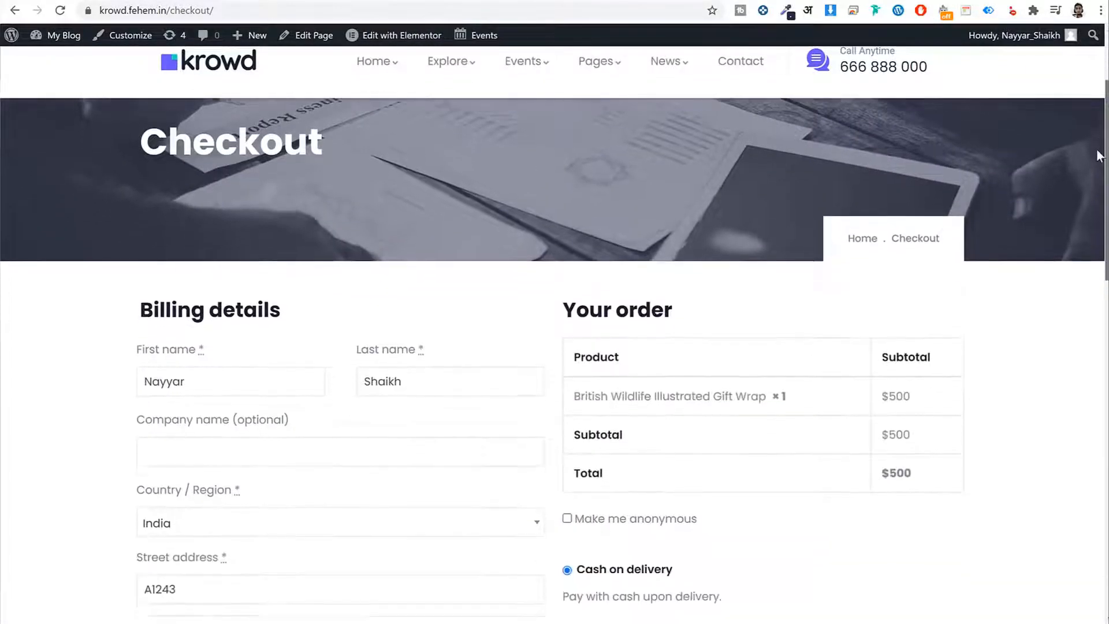
pyautogui.scroll(-5, 1089, 184)
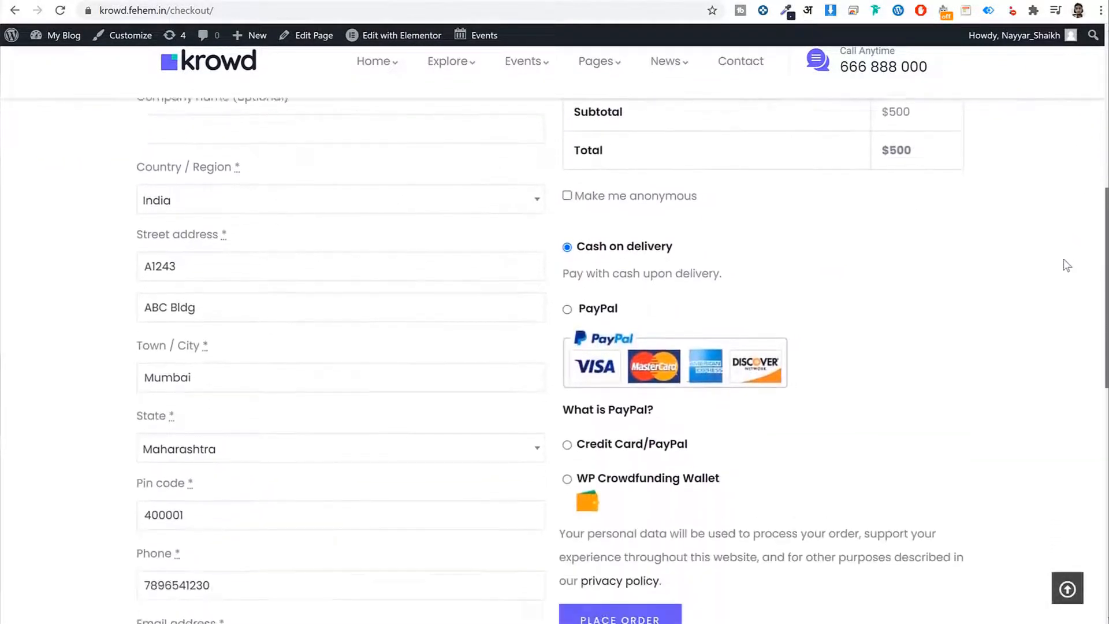
pyautogui.click(566, 240)
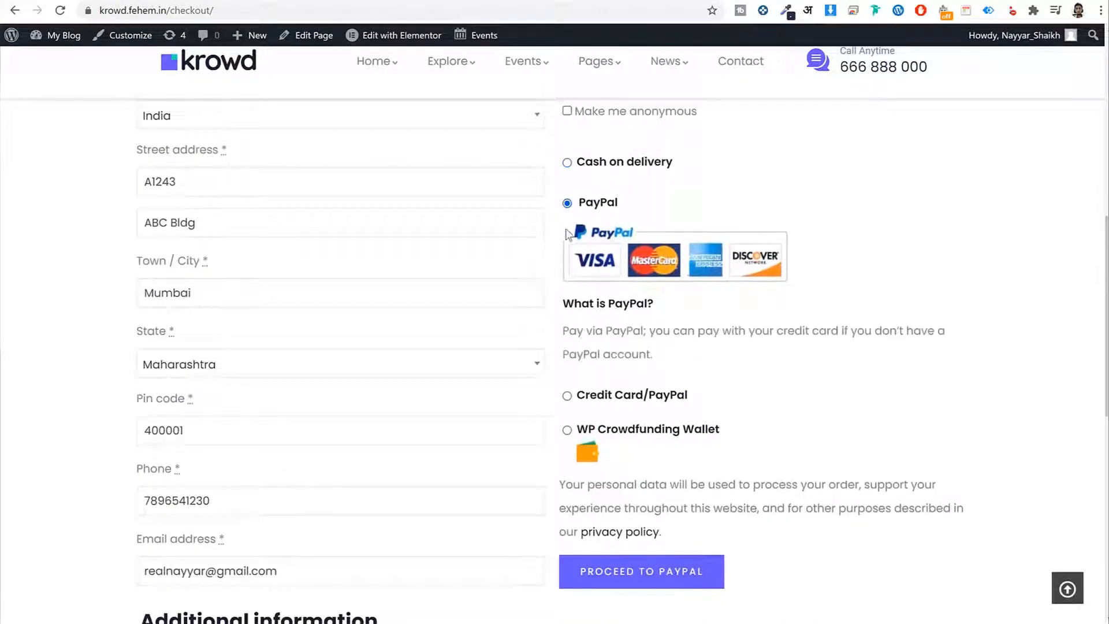
pyautogui.click(567, 381)
pyautogui.scroll(-2, 785, 329)
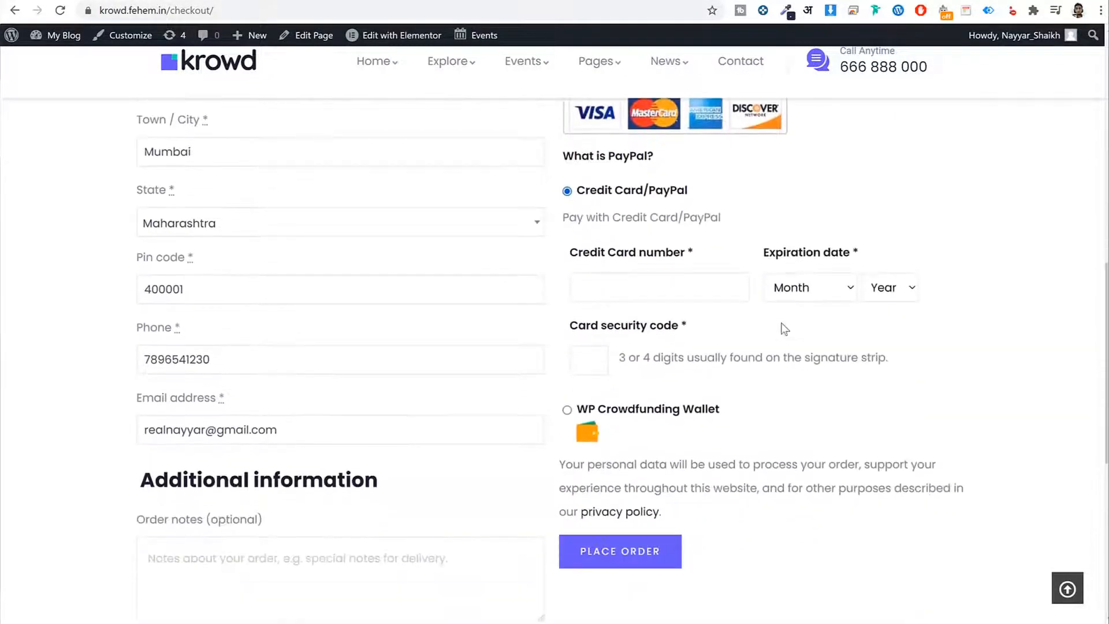
pyautogui.click(615, 296)
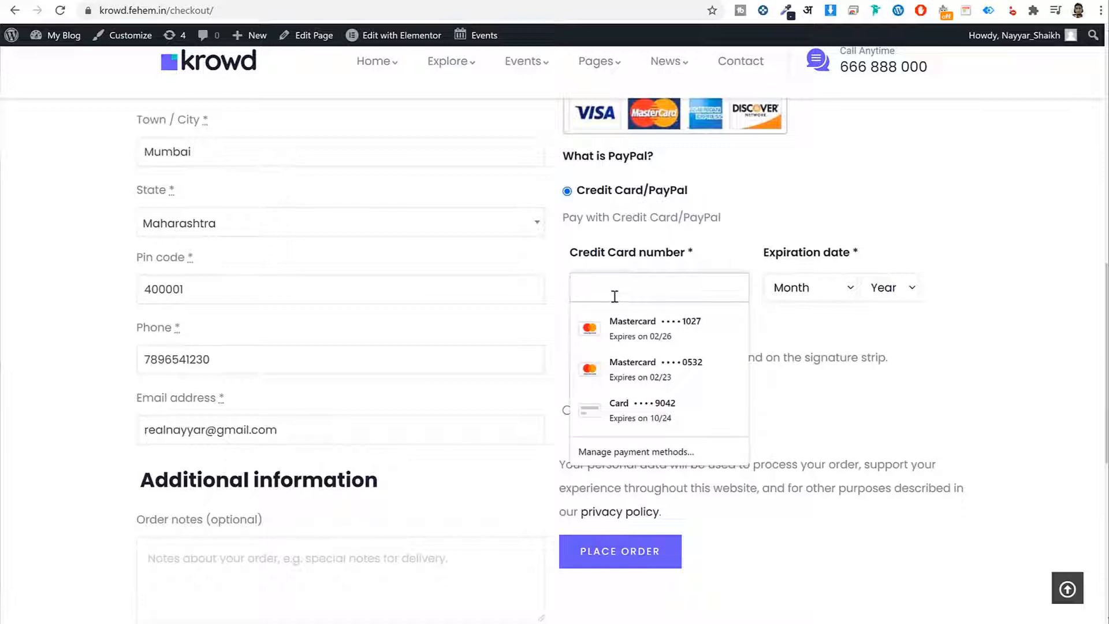
pyautogui.click(1040, 359)
pyautogui.click(568, 411)
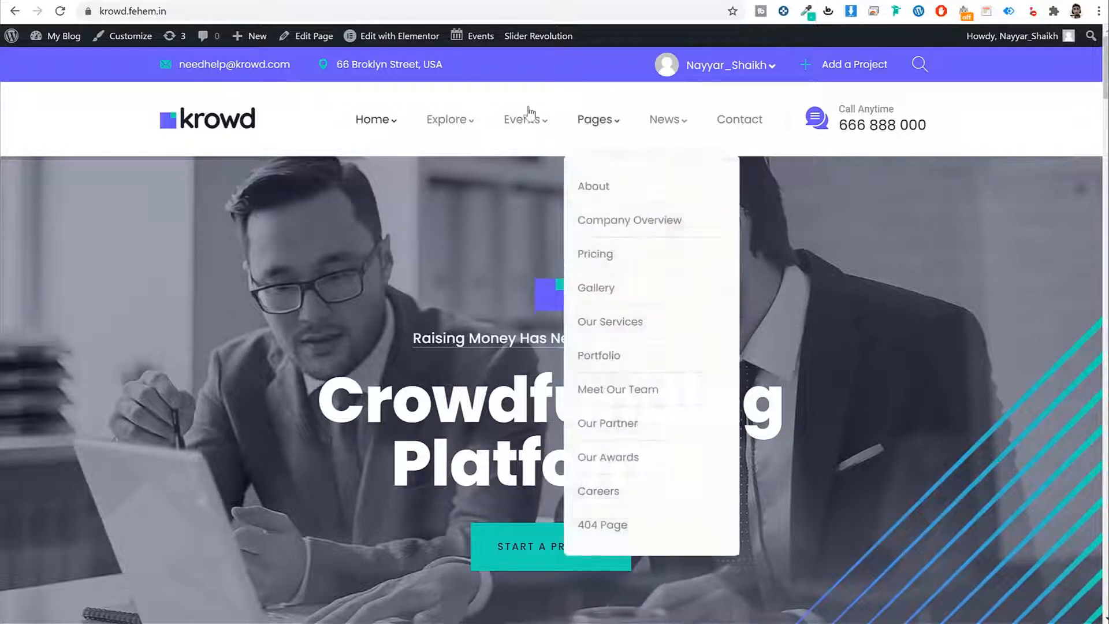
pyautogui.scroll(-6, 1012, 242)
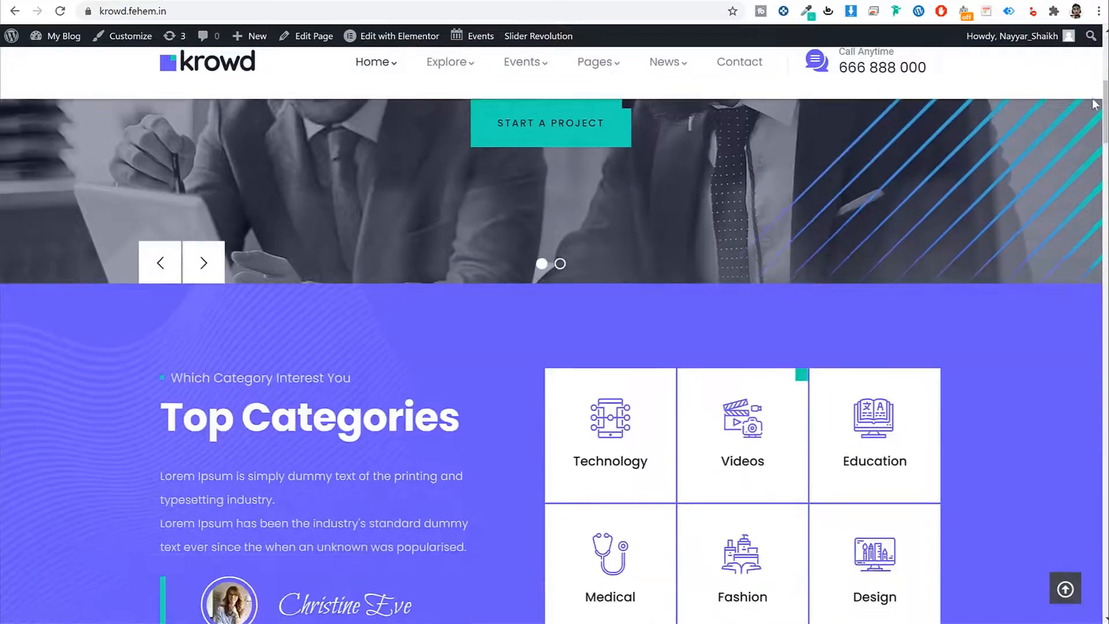
pyautogui.moveTo(1104, 104); pyautogui.dragTo(1076, 575)
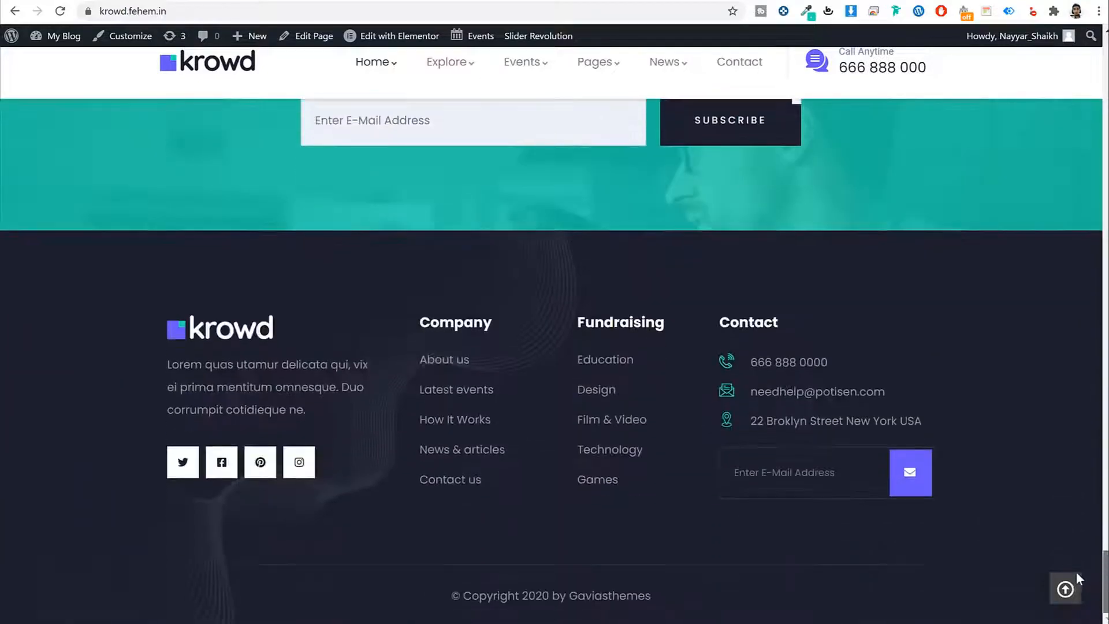
pyautogui.click(1066, 589)
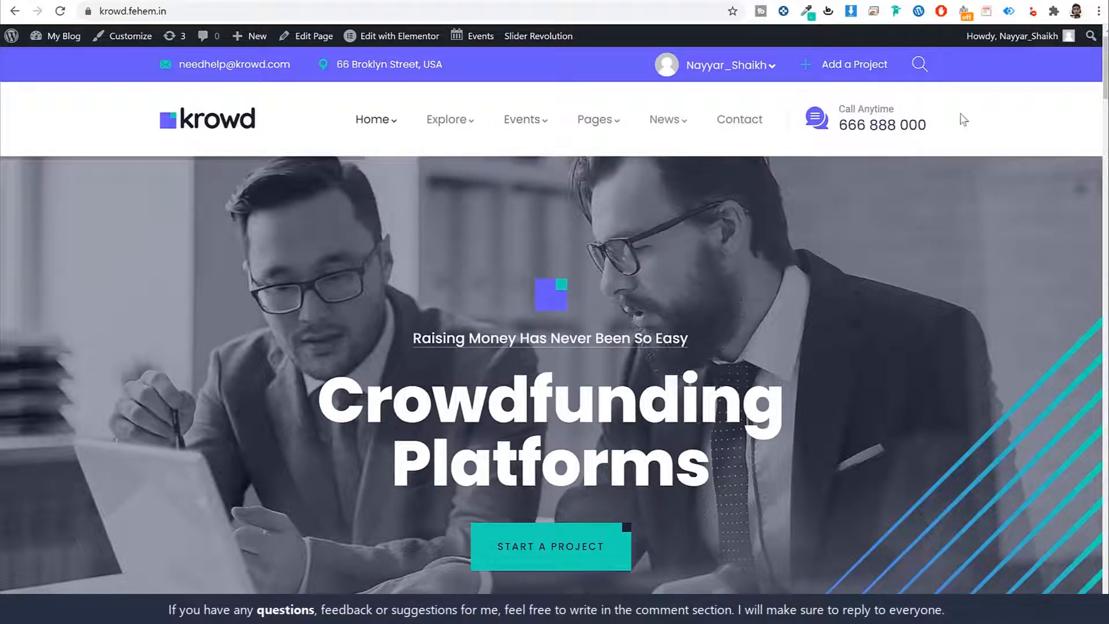
# Step: Look over the top bar's contact details and account menu, then go to Add a Project
pyautogui.moveTo(826, 101); pyautogui.dragTo(941, 139)
pyautogui.click(827, 104)
pyautogui.moveTo(843, 108); pyautogui.dragTo(943, 123)
pyautogui.moveTo(164, 83); pyautogui.dragTo(291, 78)
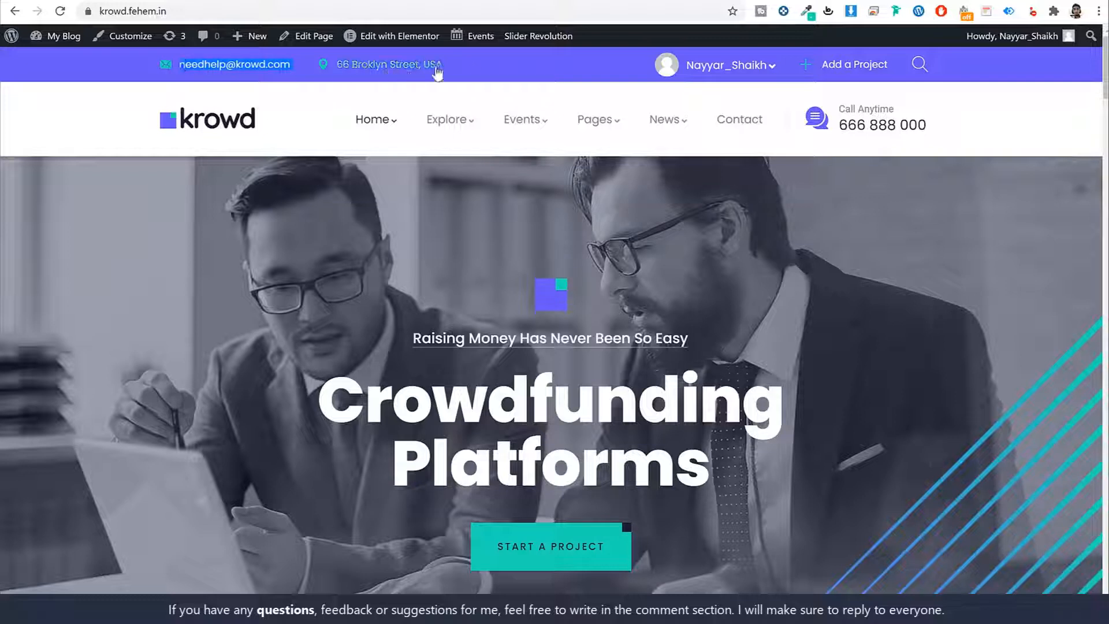
pyautogui.click(732, 72)
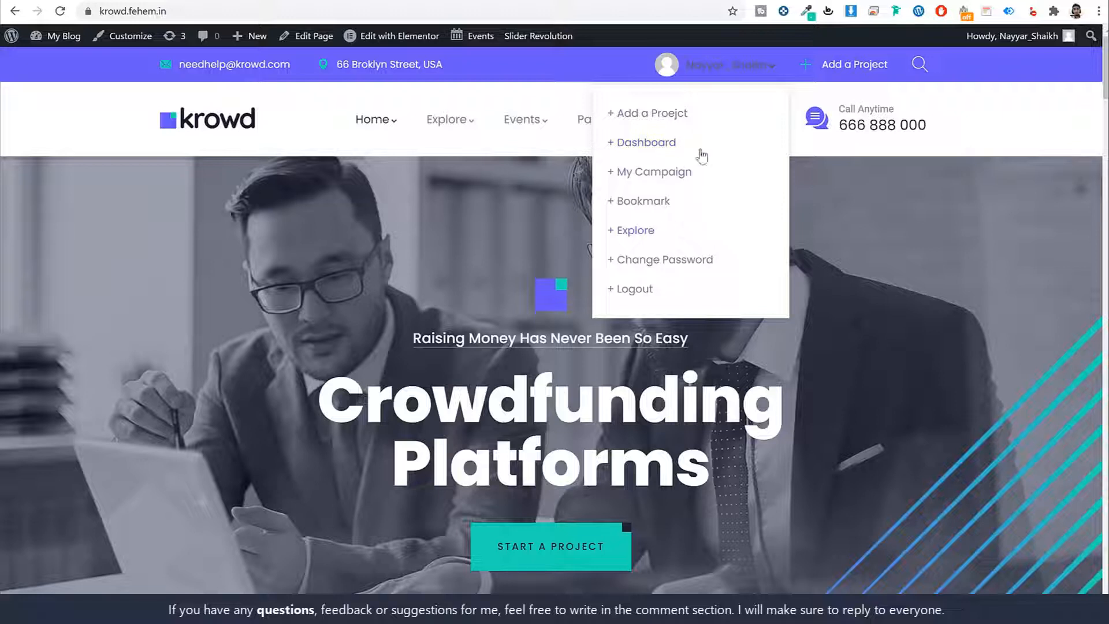
pyautogui.click(719, 70)
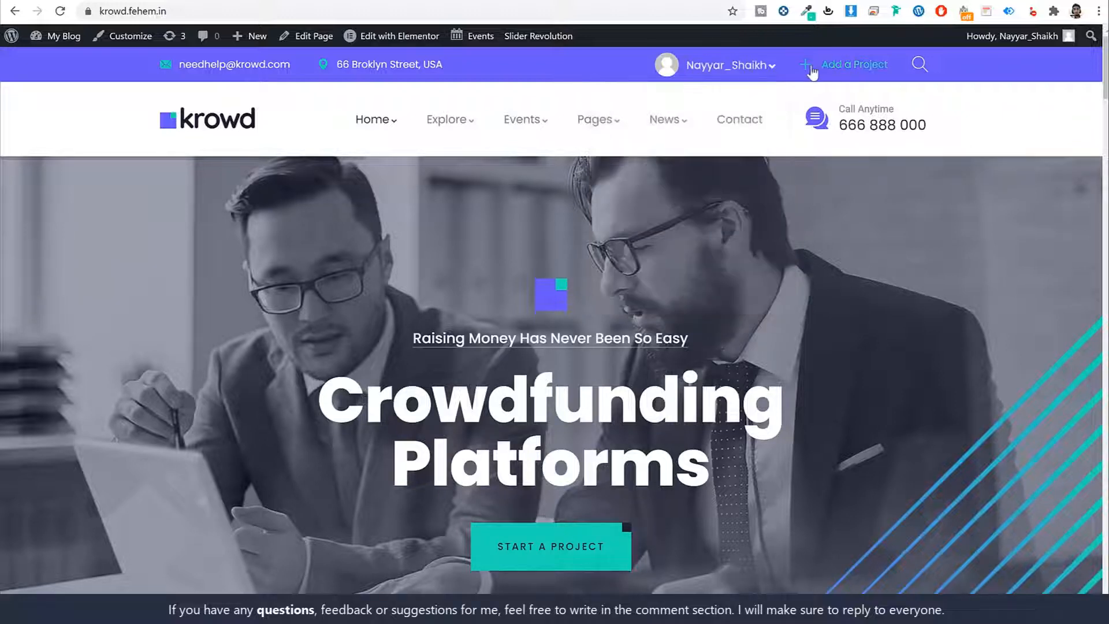
pyautogui.click(858, 66)
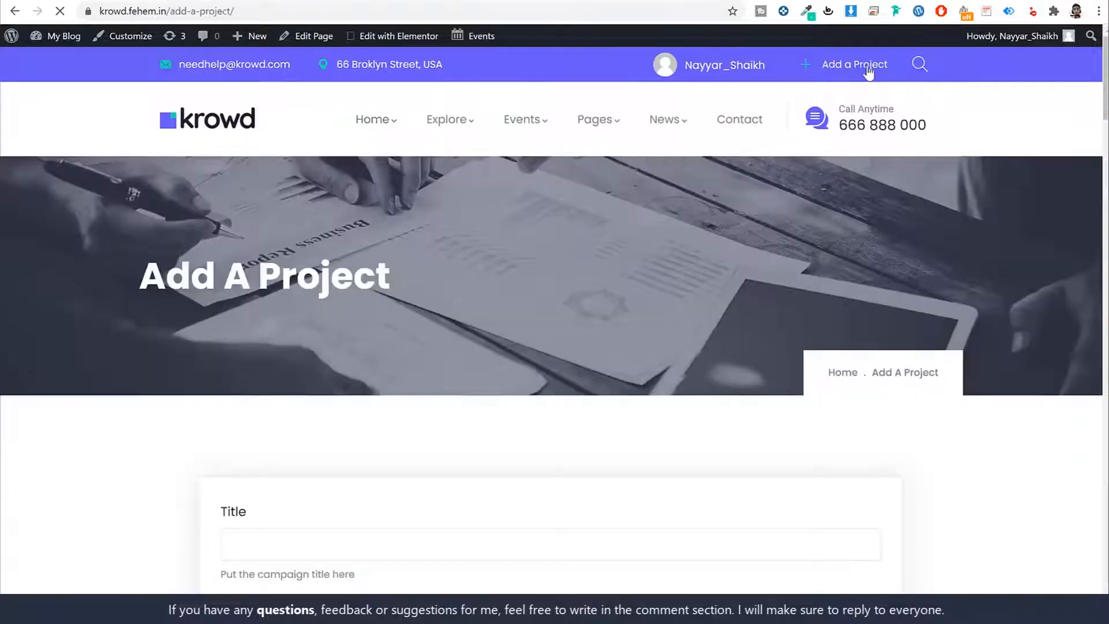
pyautogui.scroll(-9, 936, 335)
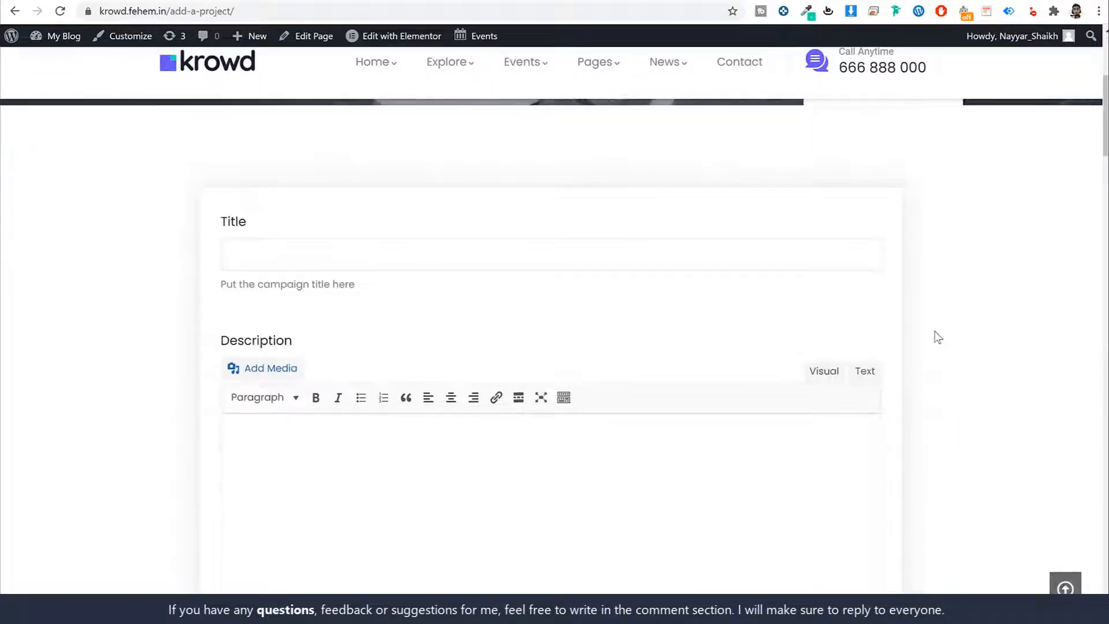
pyautogui.scroll(-15, 938, 337)
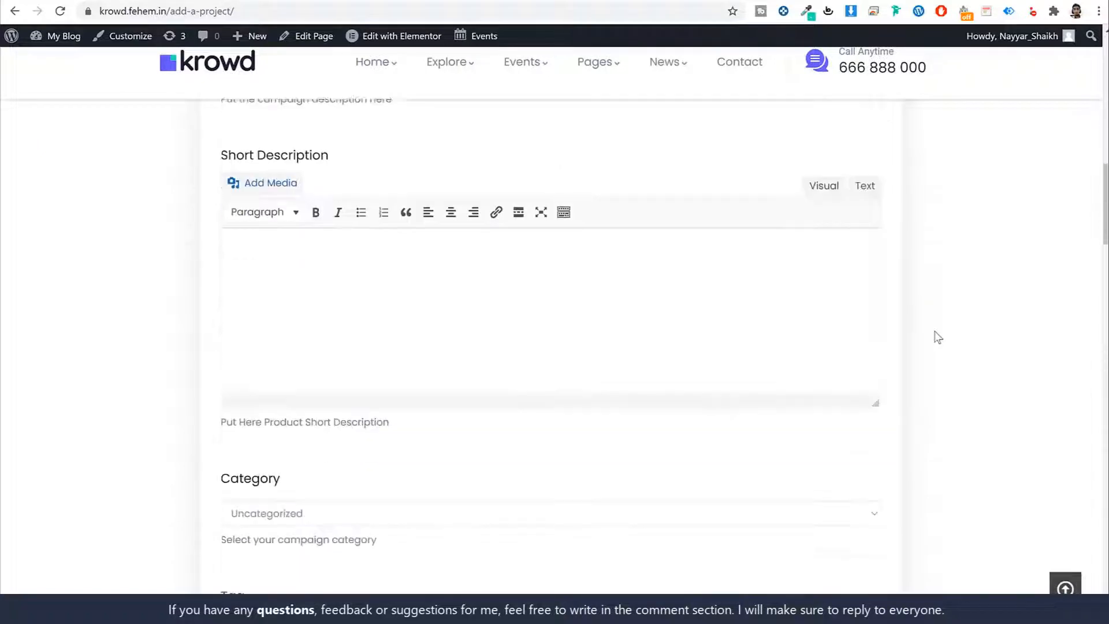
pyautogui.scroll(-18, 938, 338)
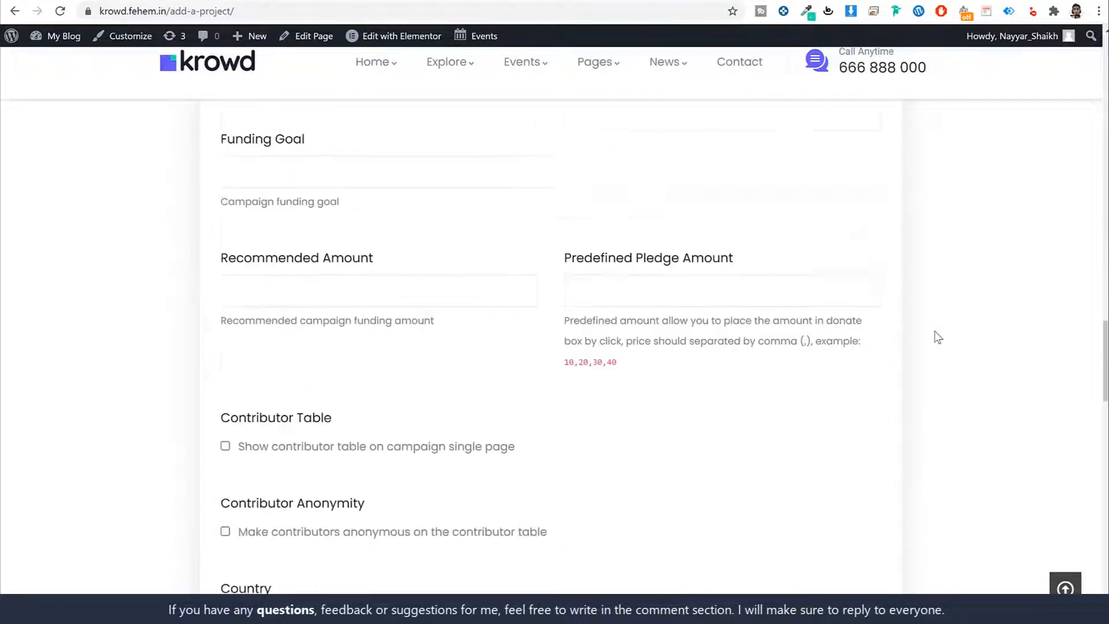
pyautogui.scroll(-12, 938, 337)
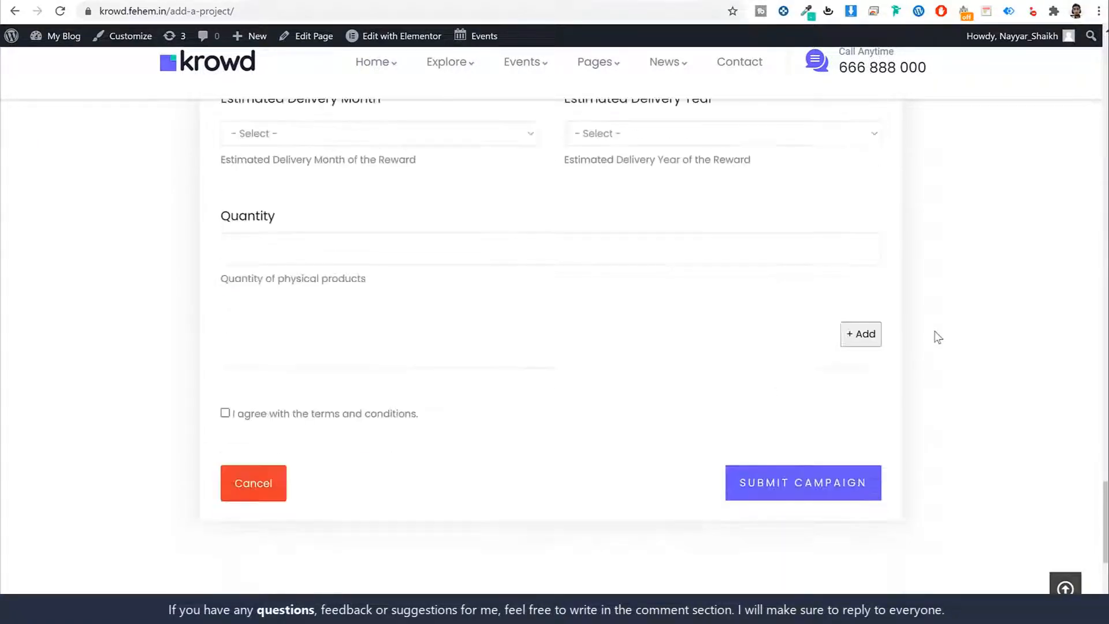
pyautogui.click(1065, 588)
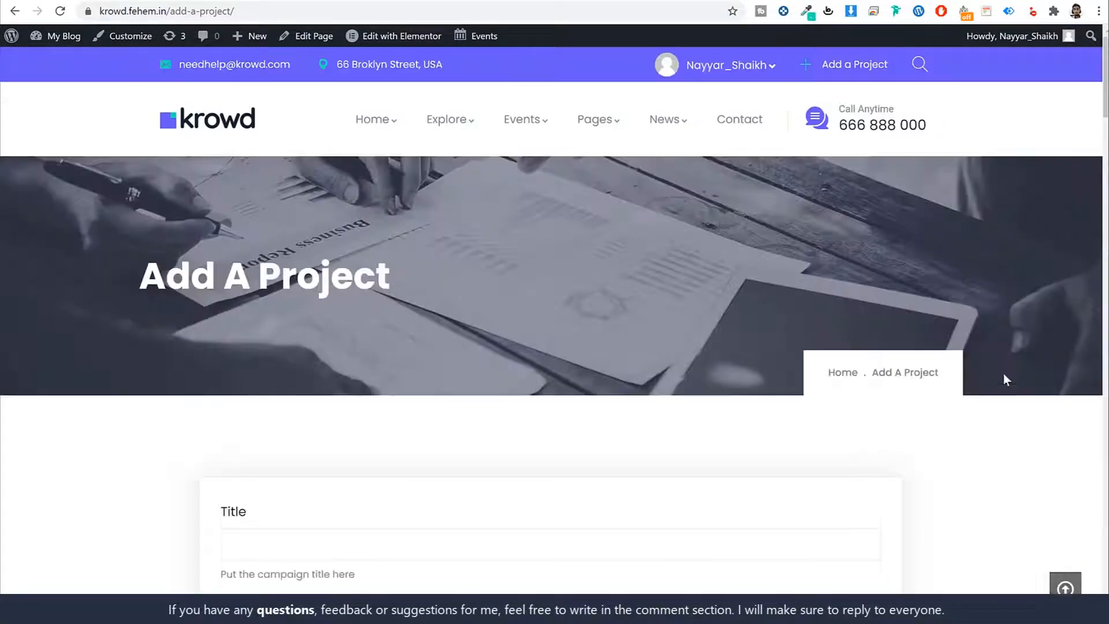
pyautogui.moveTo(1106, 60); pyautogui.dragTo(1069, 64)
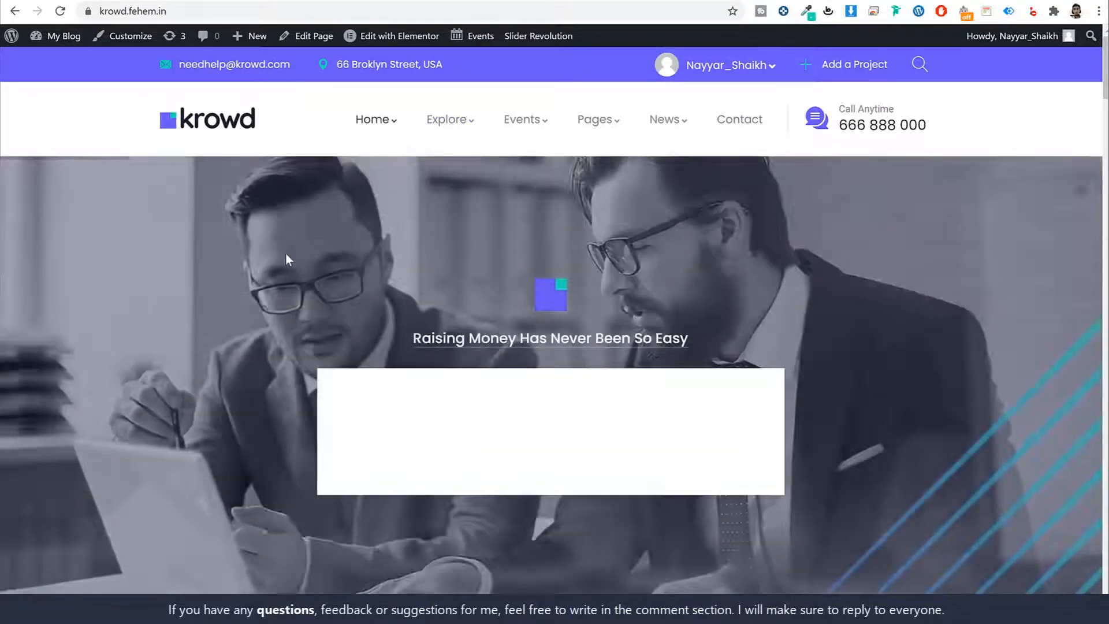
# Step: Advance the home page hero slider to the Crowdfunding Platforms slide
pyautogui.scroll(-8, 873, 249)
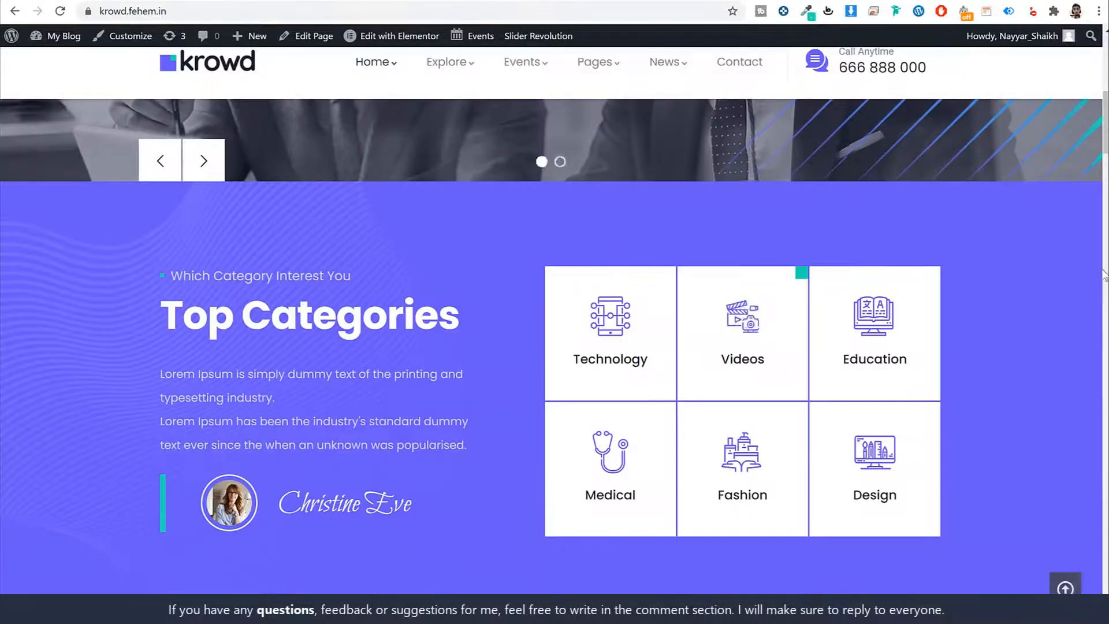
pyautogui.scroll(10, 962, 294)
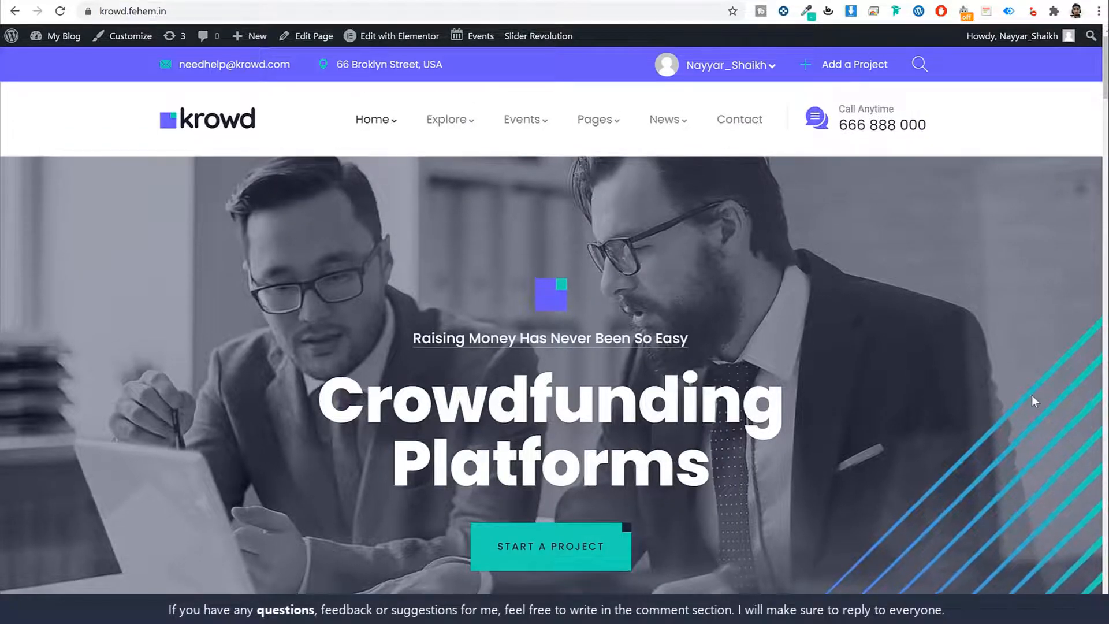
pyautogui.scroll(-3, 1033, 400)
pyautogui.scroll(2, 1032, 395)
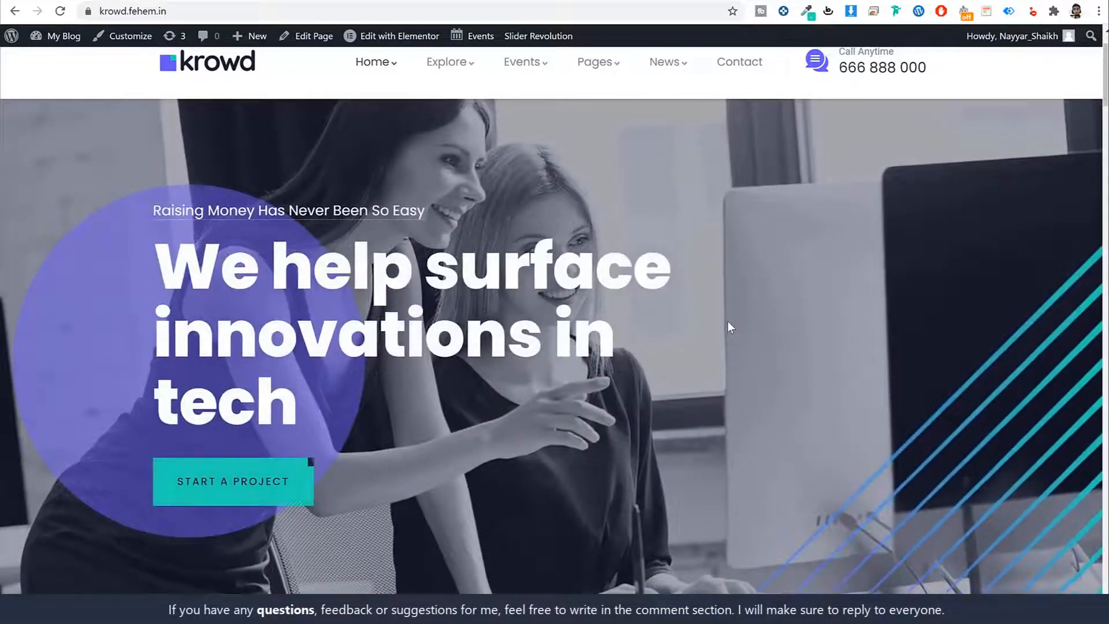
pyautogui.scroll(2, 730, 318)
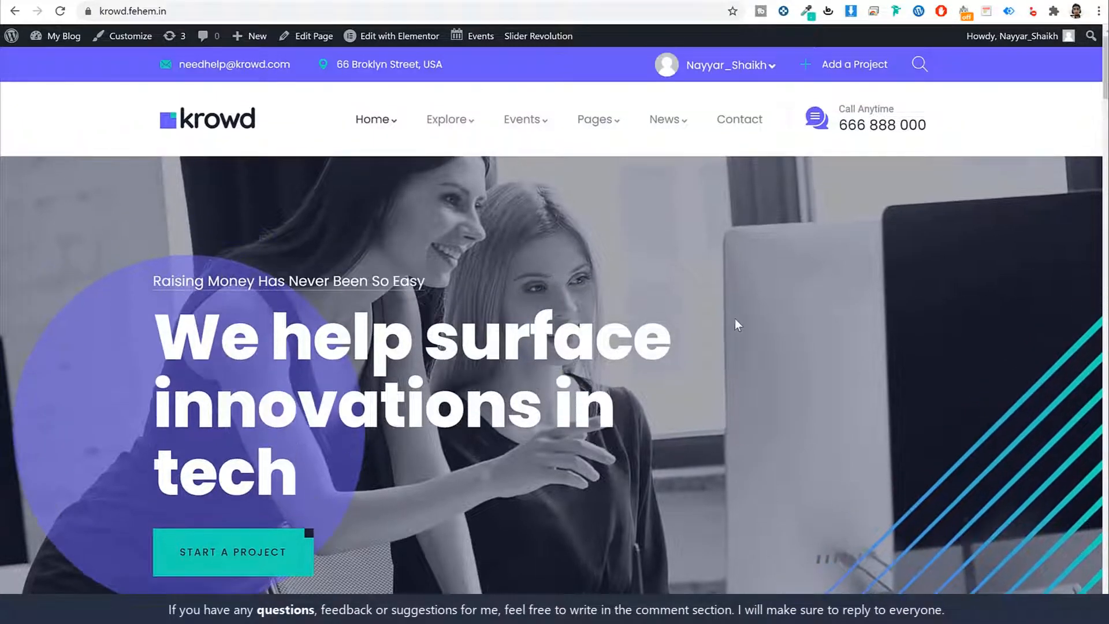
pyautogui.scroll(-2, 734, 318)
pyautogui.scroll(-1, 736, 318)
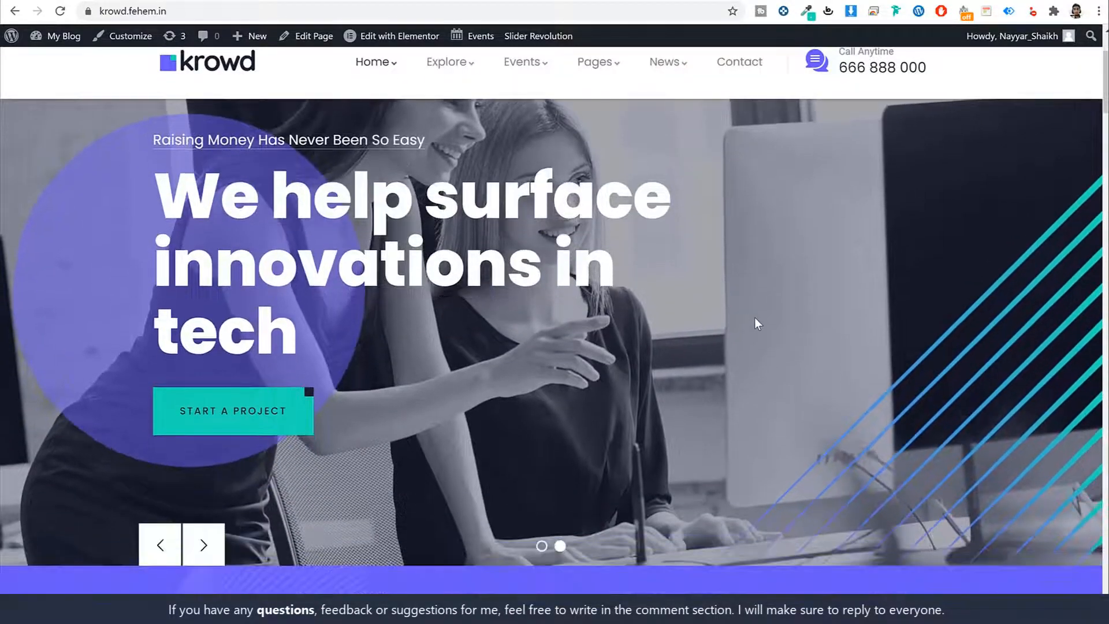
pyautogui.click(214, 540)
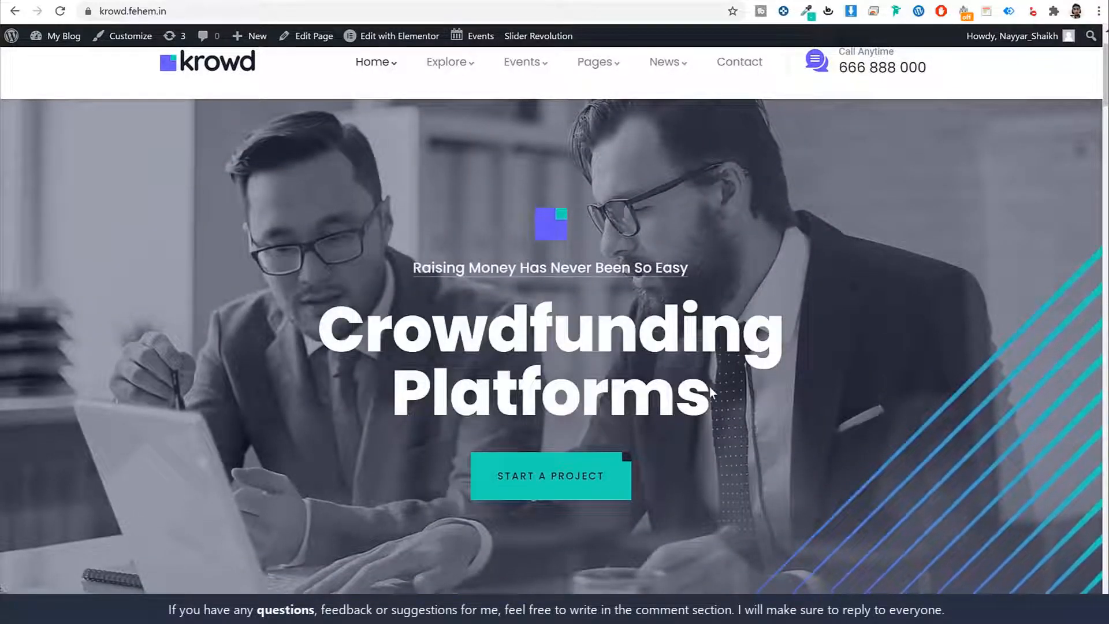
pyautogui.scroll(1, 629, 326)
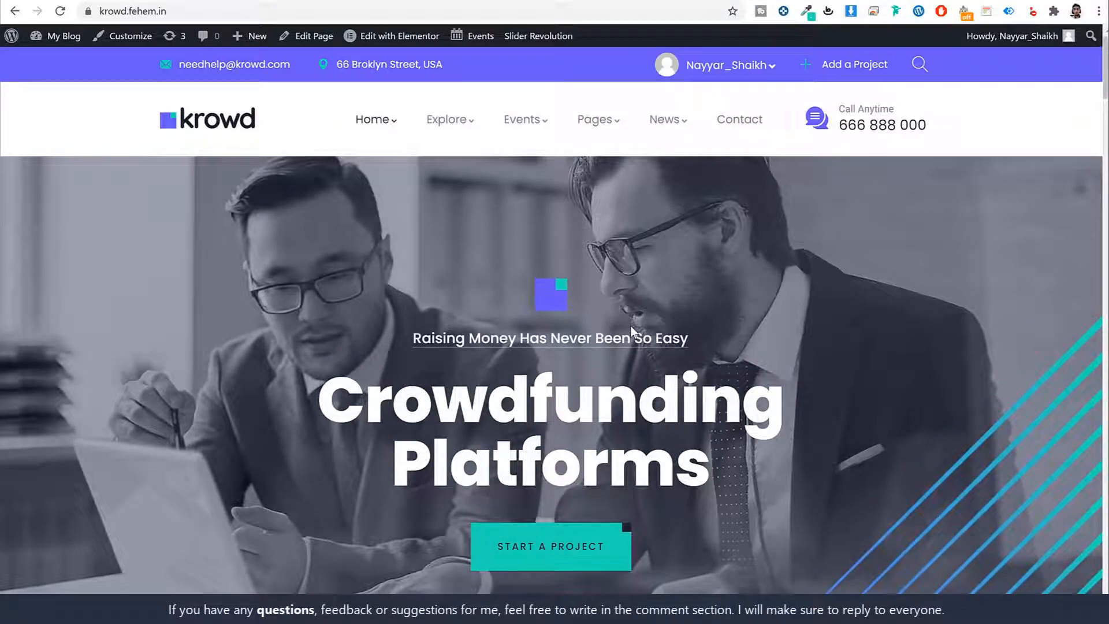
pyautogui.scroll(-10, 631, 326)
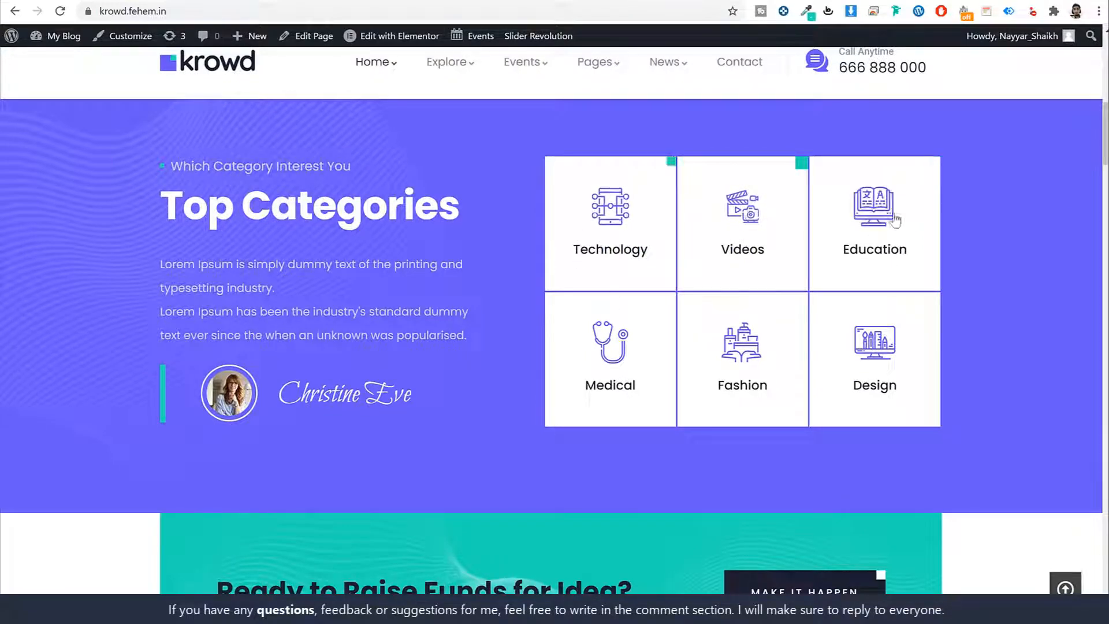
# Step: Scroll past Top Categories to the 'Ready to Raise Funds for Idea?' section
pyautogui.scroll(1, 382, 266)
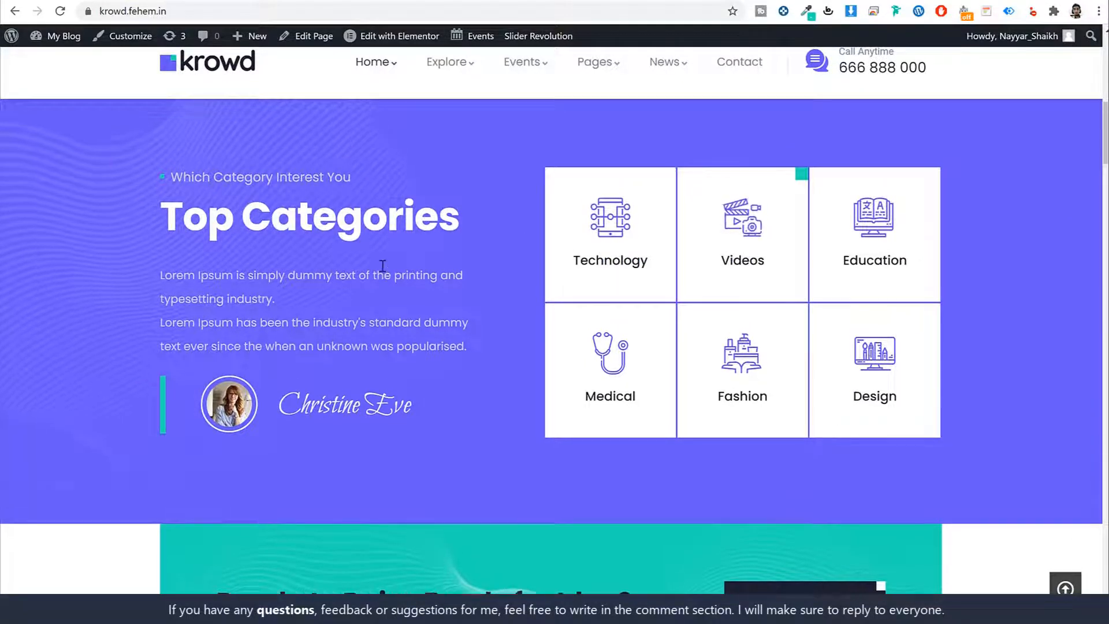
pyautogui.scroll(-2, 488, 351)
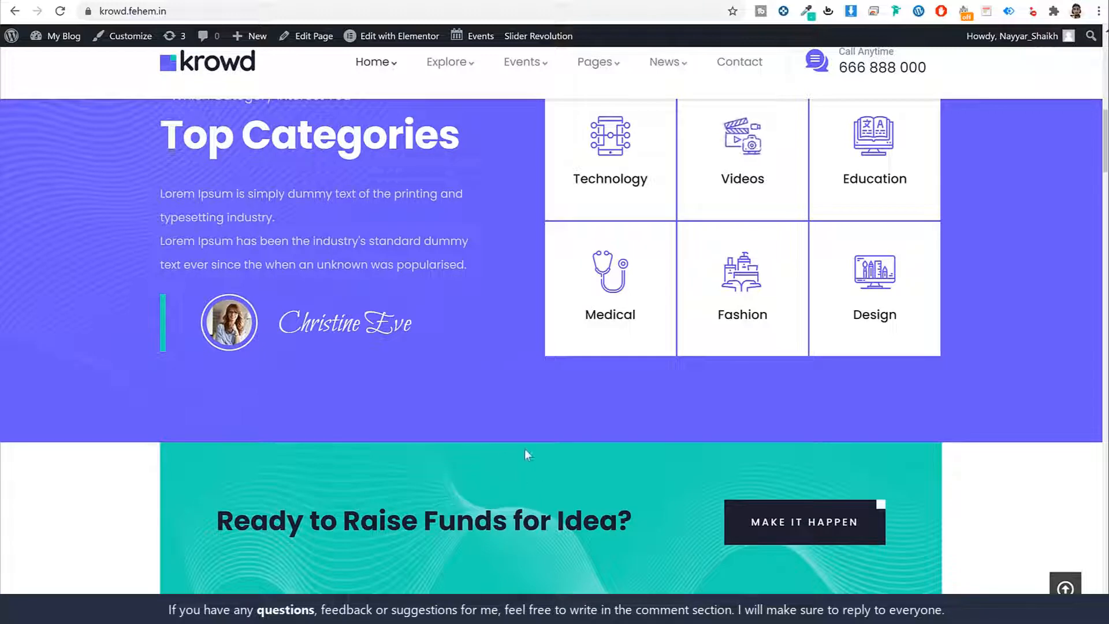
pyautogui.scroll(1, 545, 467)
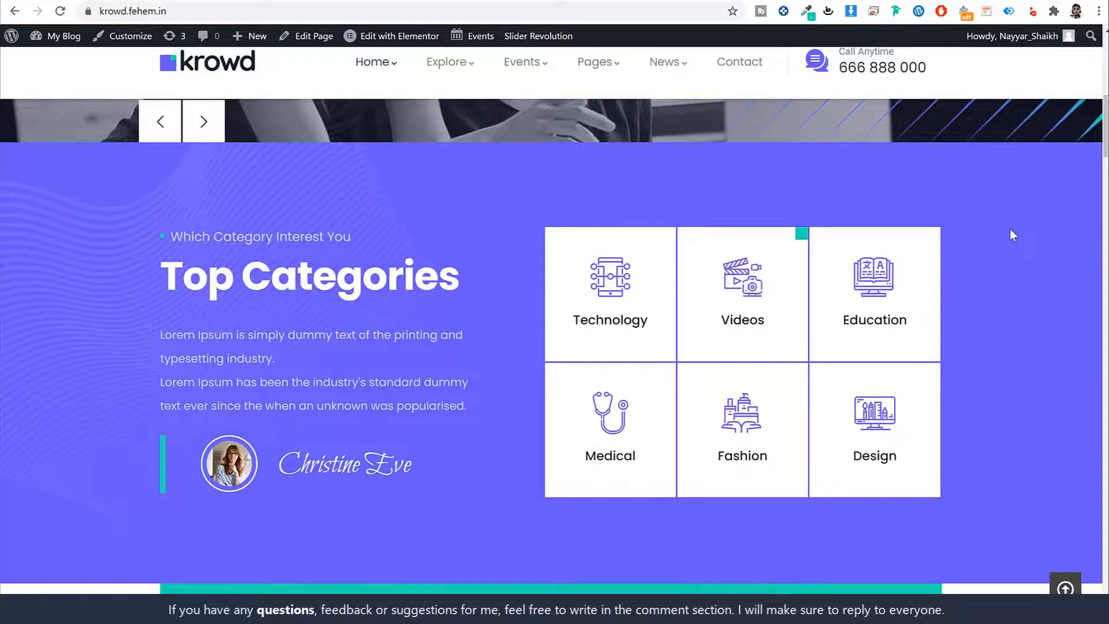
pyautogui.scroll(-1, 1007, 233)
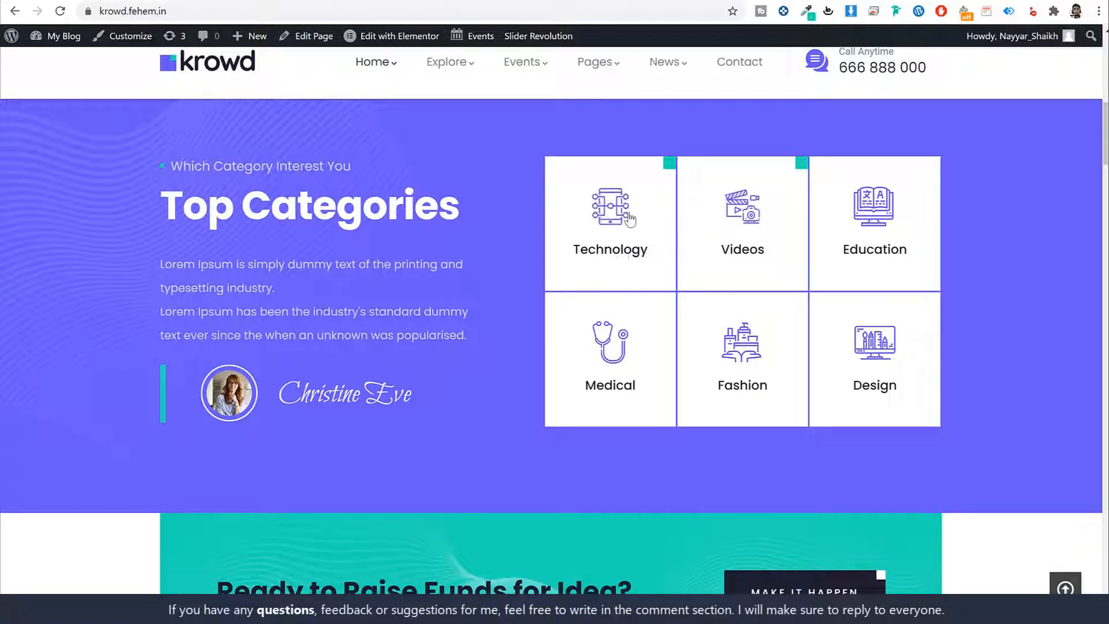
pyautogui.scroll(-6, 912, 300)
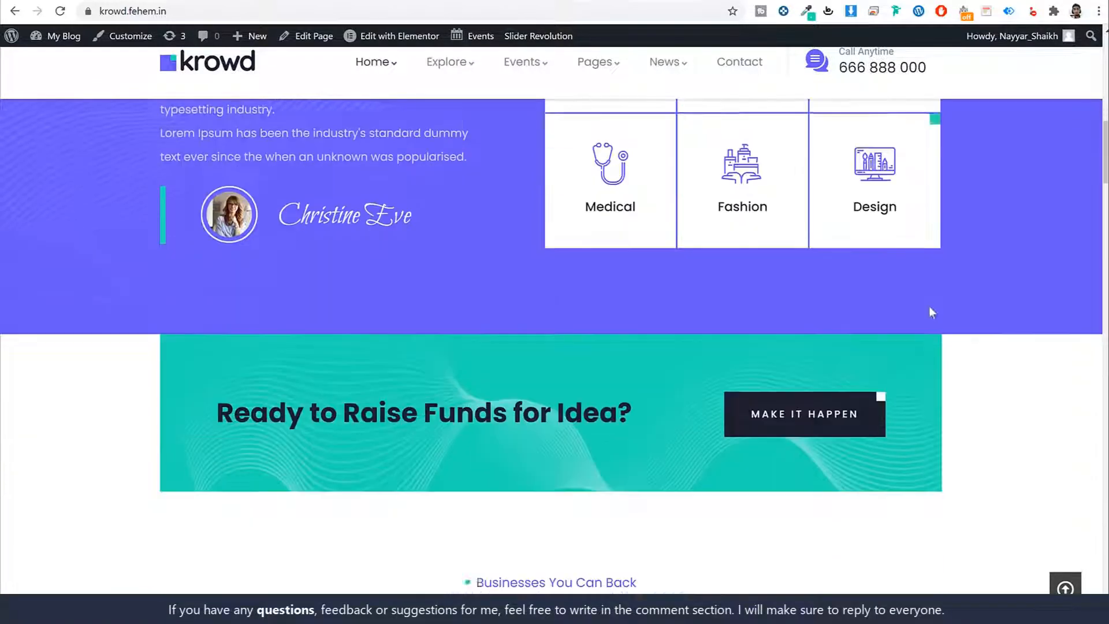
pyautogui.moveTo(217, 234); pyautogui.dragTo(636, 231)
pyautogui.click(616, 242)
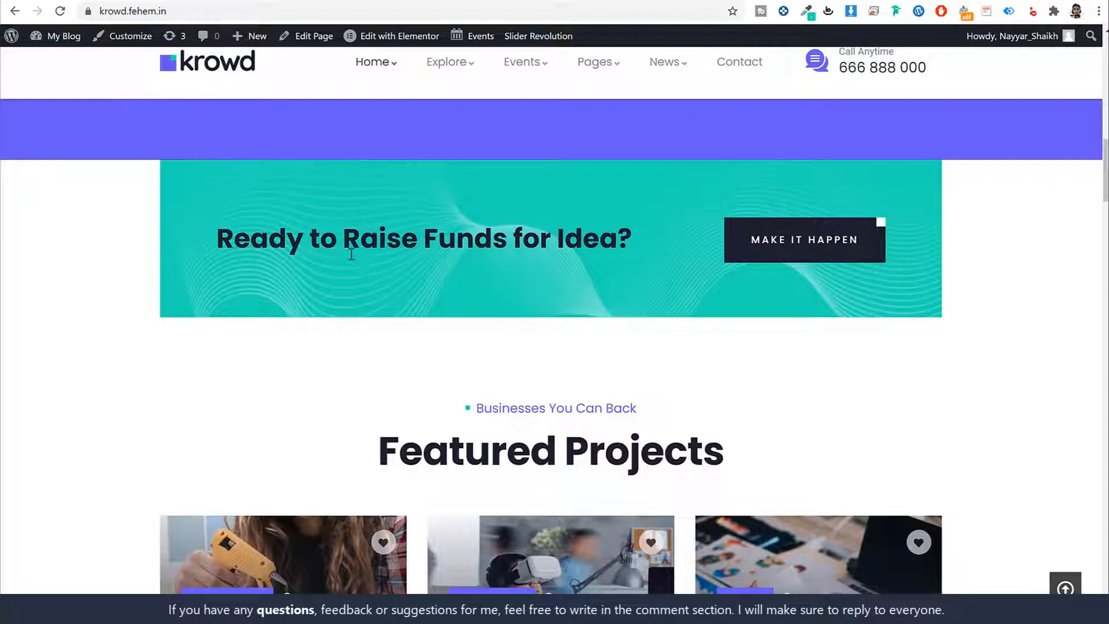
pyautogui.scroll(7, 229, 237)
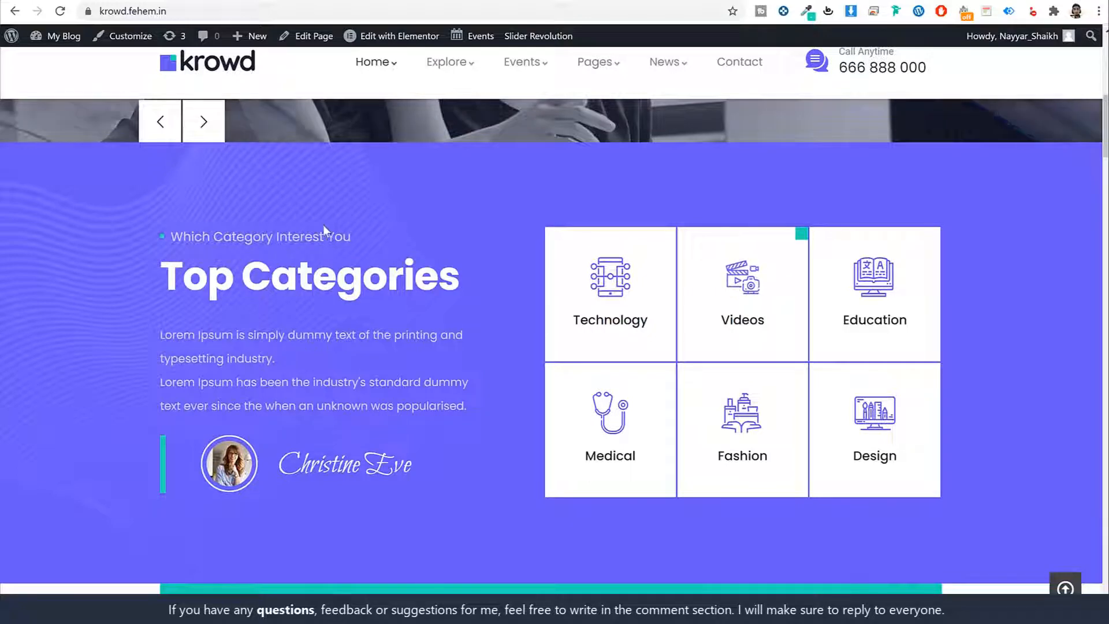
pyautogui.scroll(-5, 380, 358)
pyautogui.scroll(-1, 380, 358)
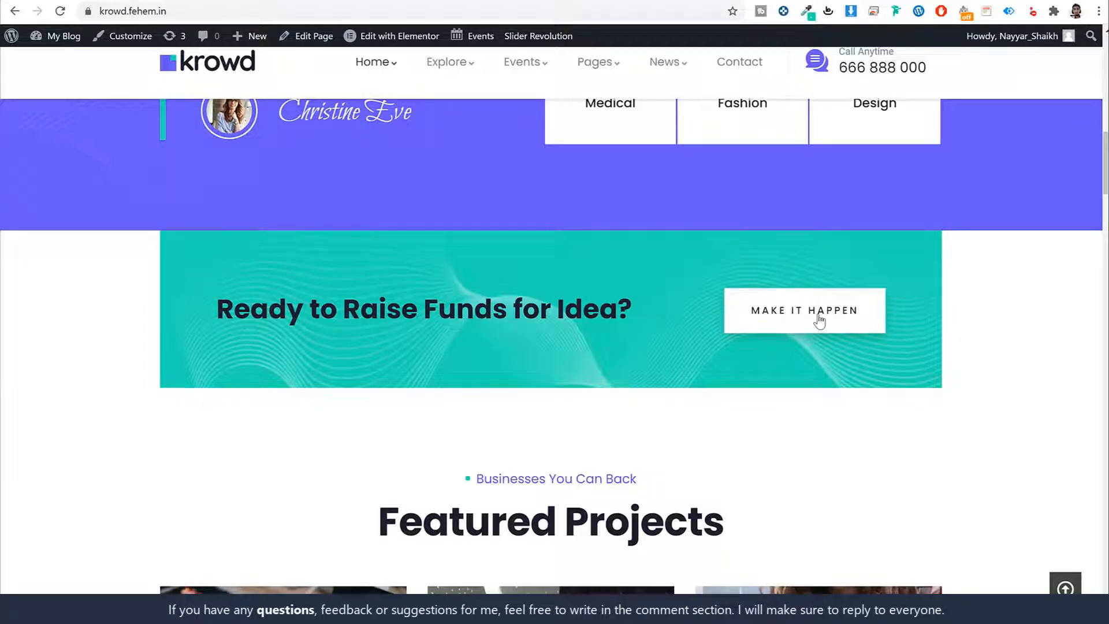
pyautogui.scroll(-5, 963, 359)
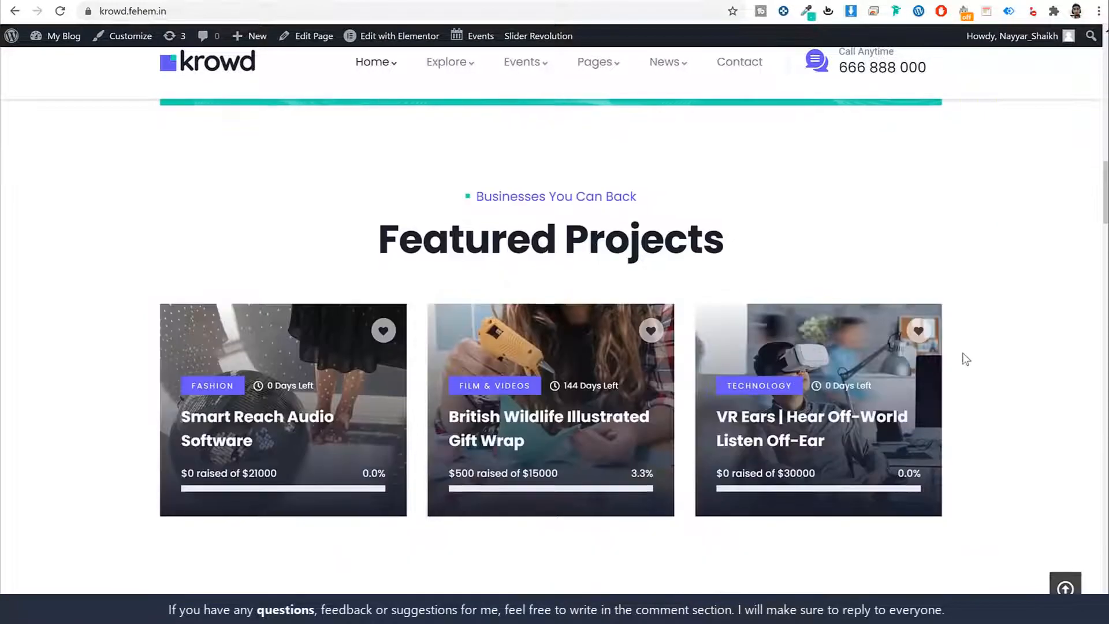
# Step: Advance the Featured Projects carousel five times
pyautogui.click(972, 357)
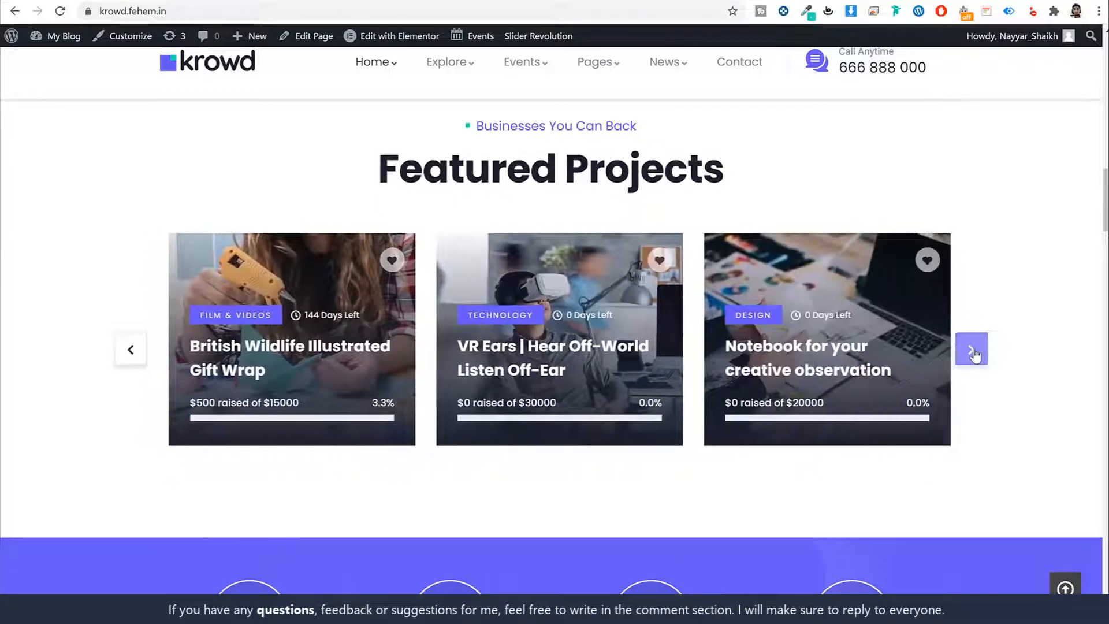
pyautogui.click(972, 352)
pyautogui.click(972, 353)
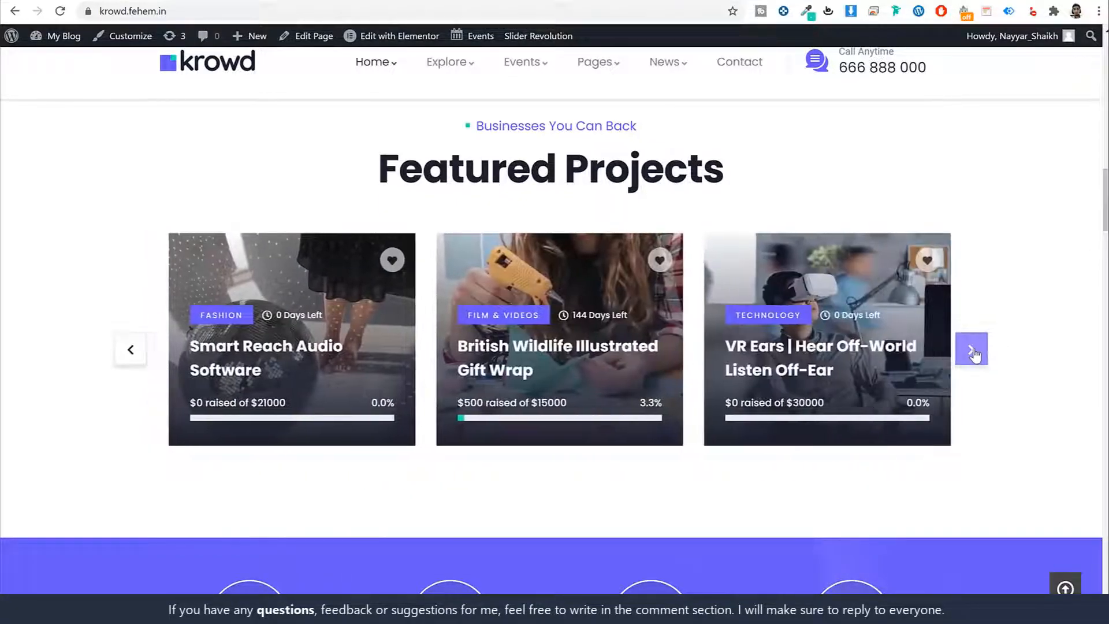
pyautogui.click(975, 354)
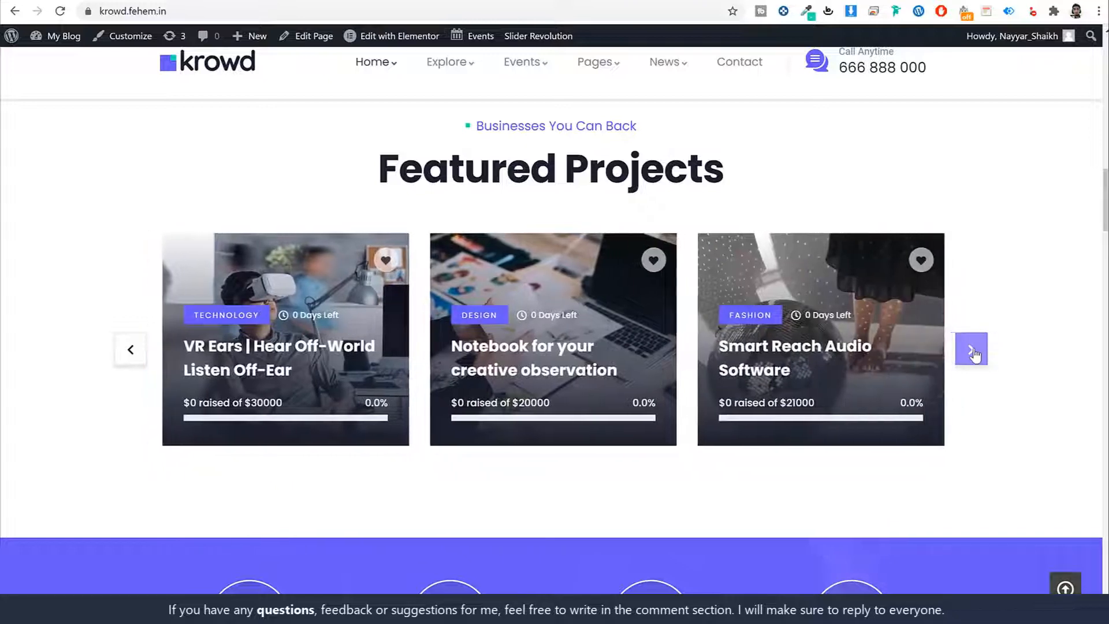
pyautogui.click(975, 354)
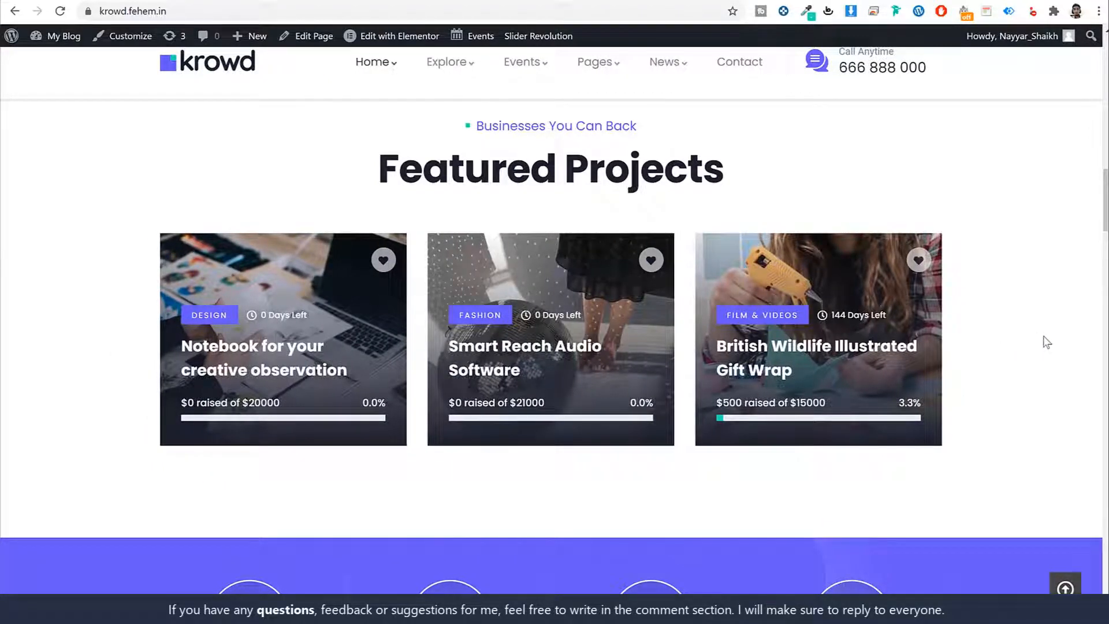
# Step: Scroll to the stats band and highlight the 808 Raised to Date and 690 Projects Completed figures
pyautogui.scroll(-3, 1043, 350)
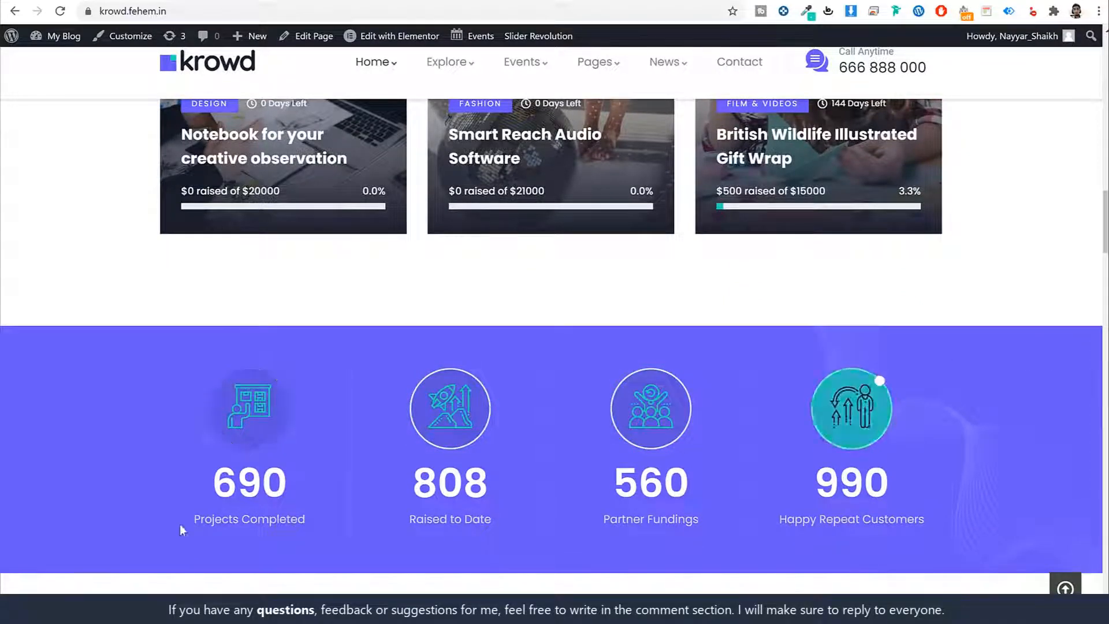
pyautogui.doubleClick(440, 474)
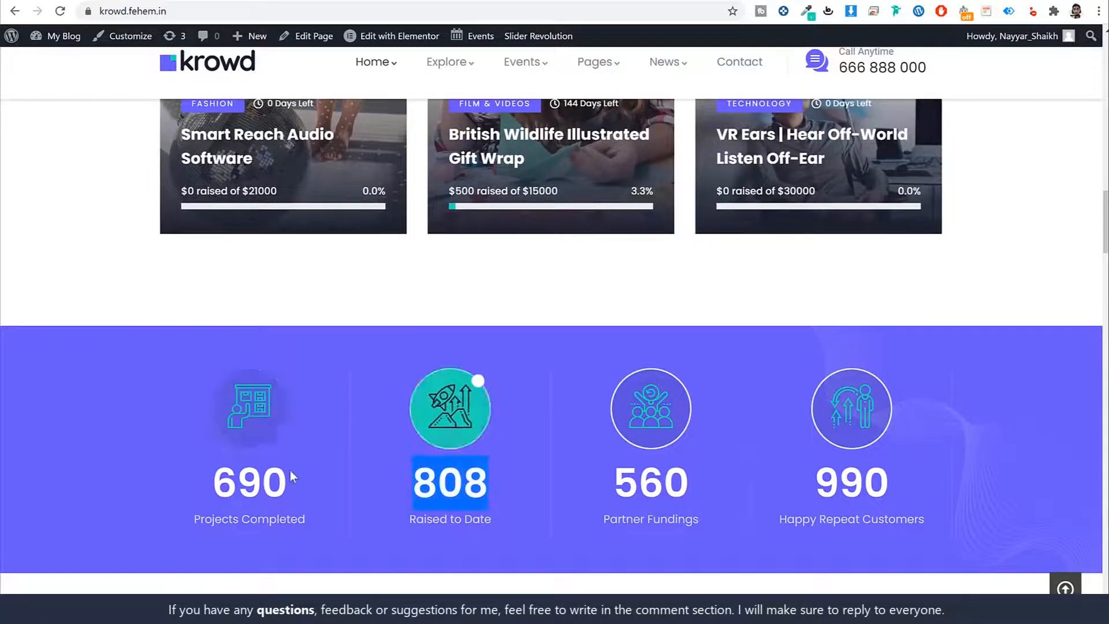
pyautogui.doubleClick(266, 483)
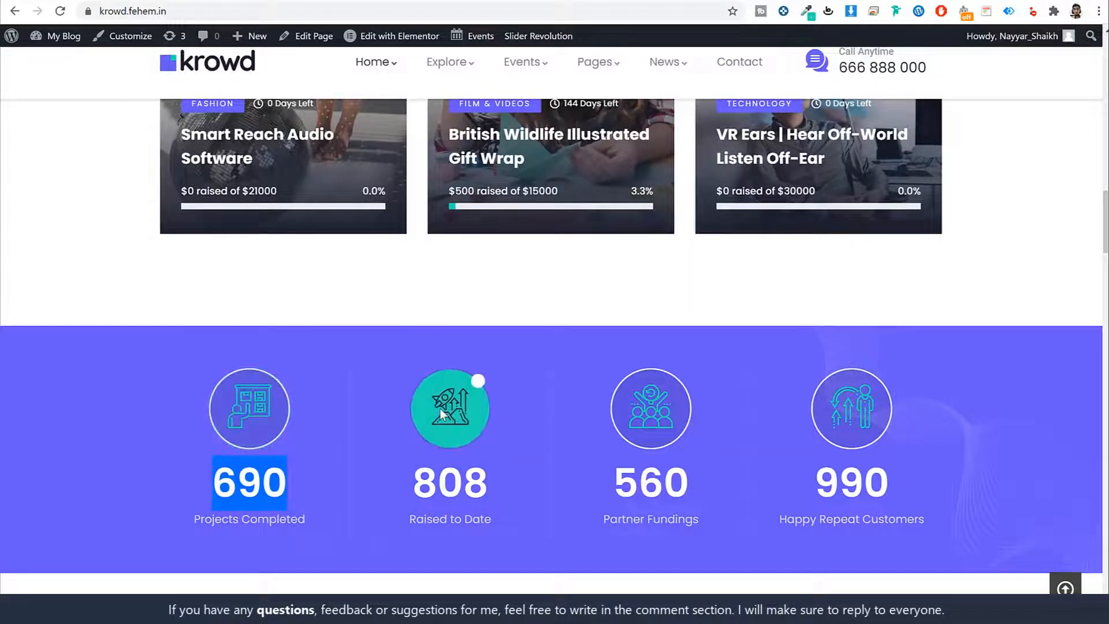
# Step: Scroll through Explore Projects to the 'Together We can Bring More Creativity into the World' banner
pyautogui.scroll(-8, 967, 475)
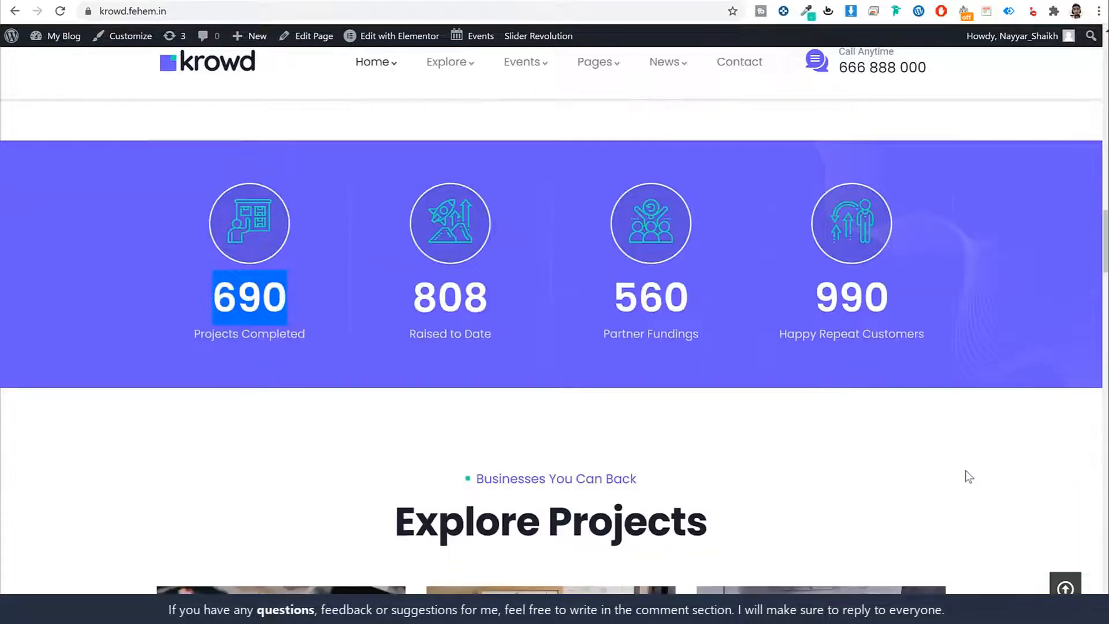
pyautogui.scroll(-1, 968, 476)
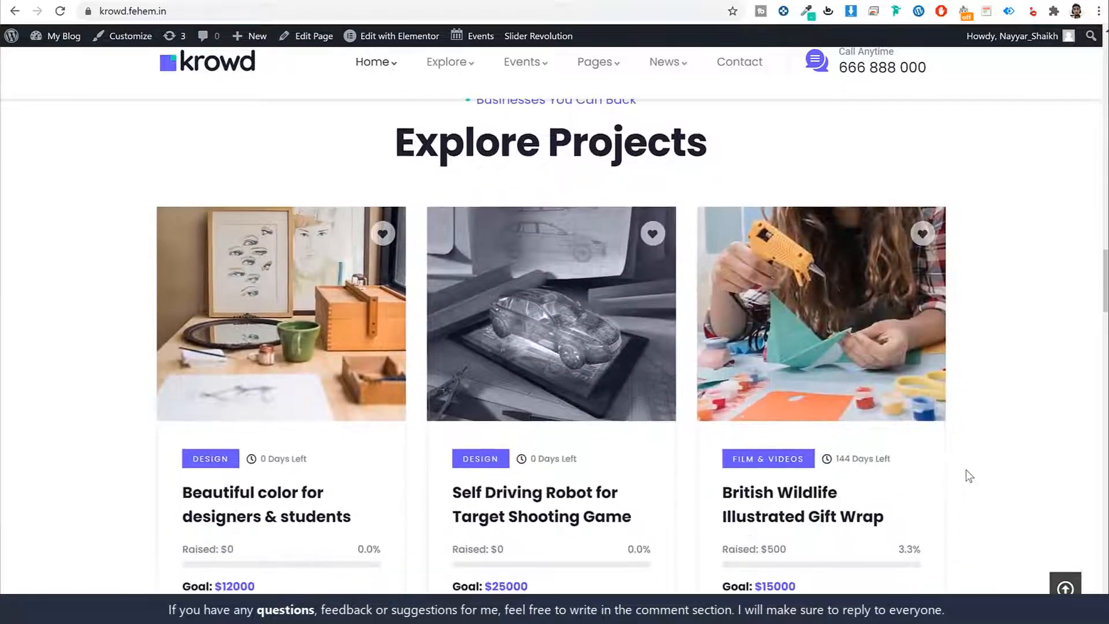
pyautogui.scroll(2, 965, 474)
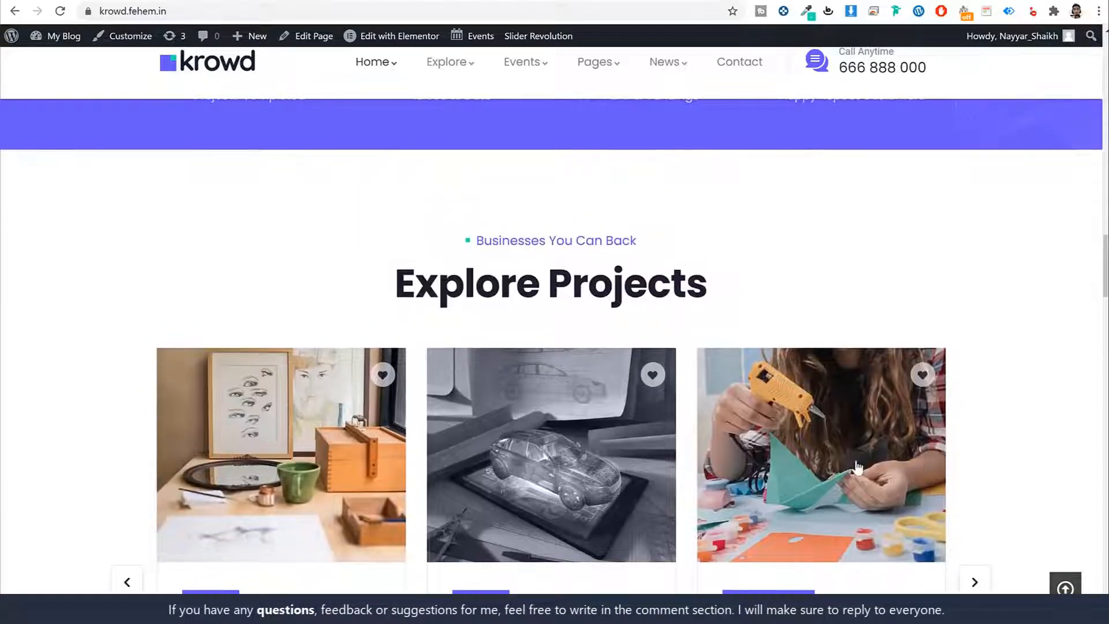
pyautogui.scroll(-3, 962, 456)
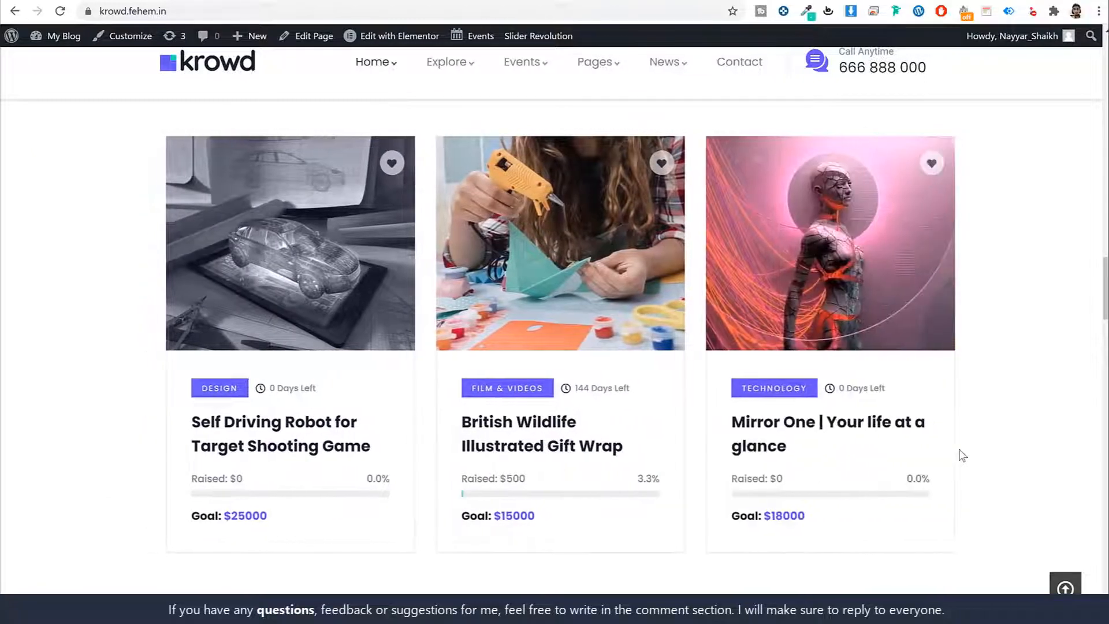
pyautogui.scroll(-6, 961, 460)
pyautogui.scroll(-1, 963, 465)
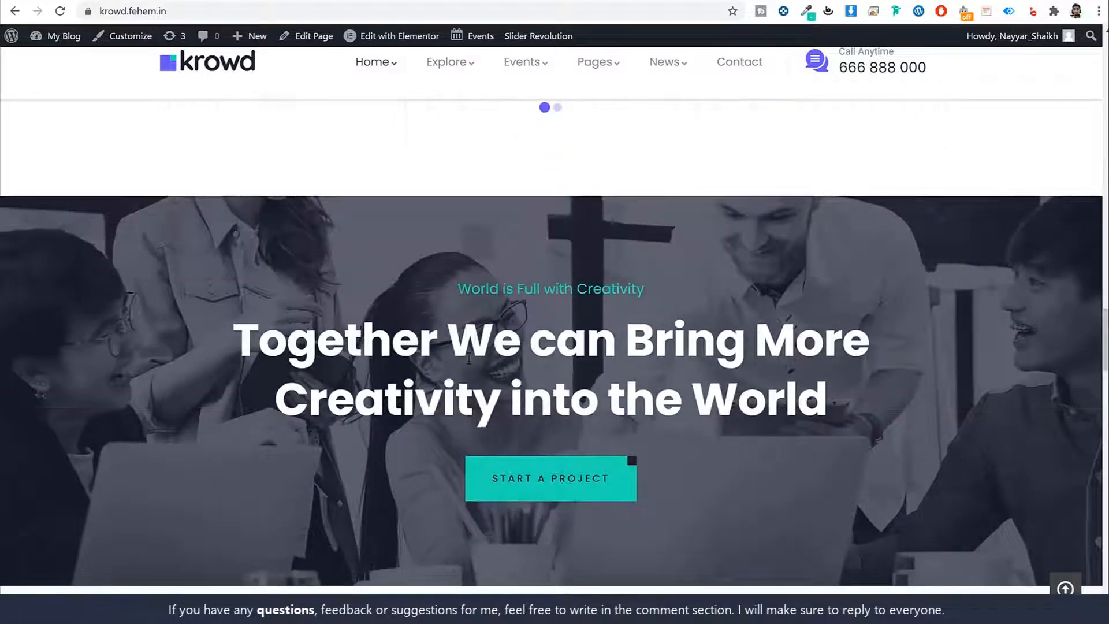
pyautogui.moveTo(231, 329); pyautogui.dragTo(850, 383)
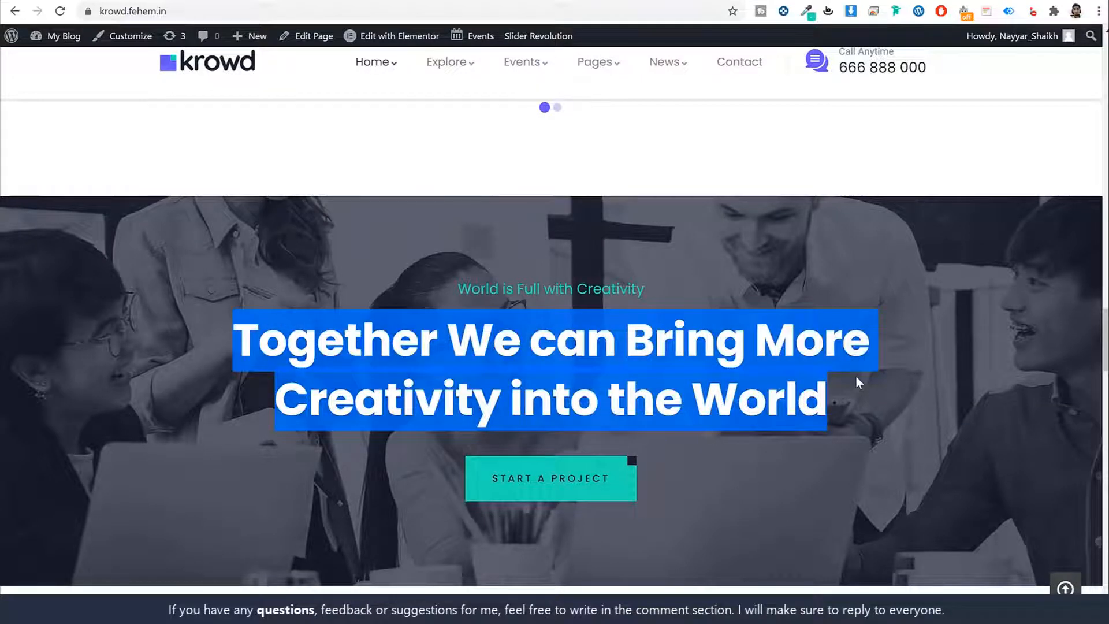
pyautogui.click(857, 377)
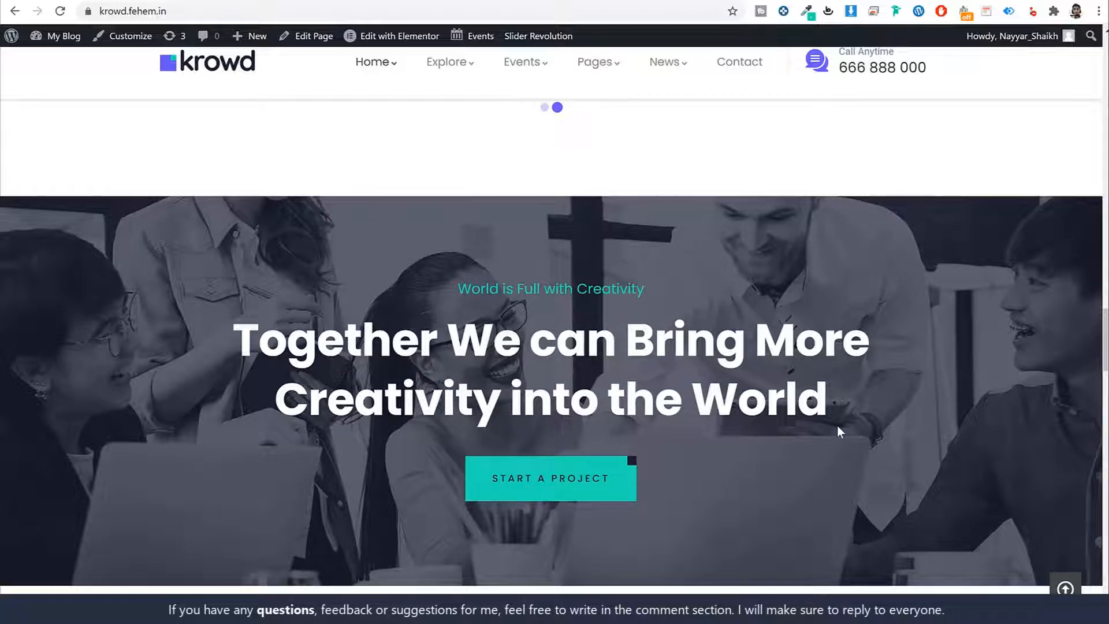
pyautogui.scroll(-3, 819, 400)
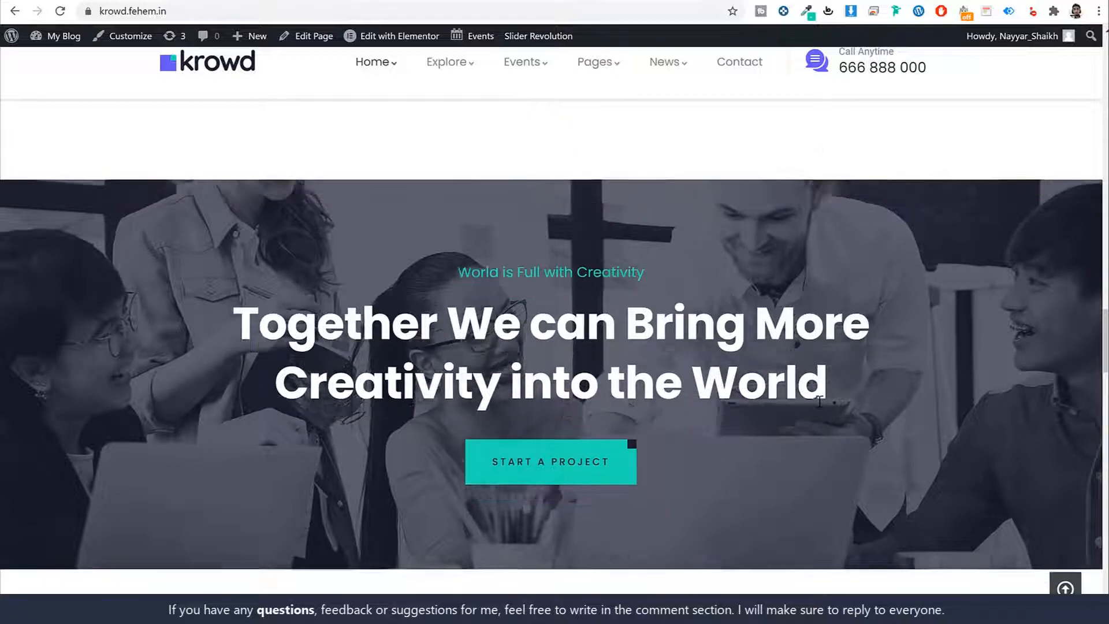
pyautogui.scroll(-9, 819, 401)
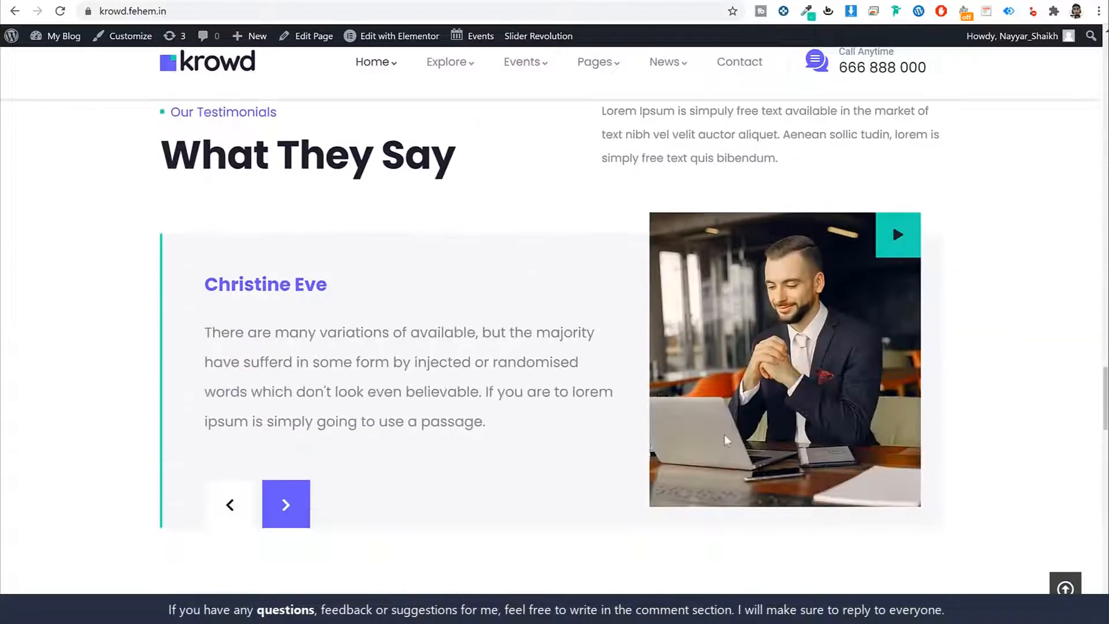
pyautogui.click(272, 514)
pyautogui.click(287, 508)
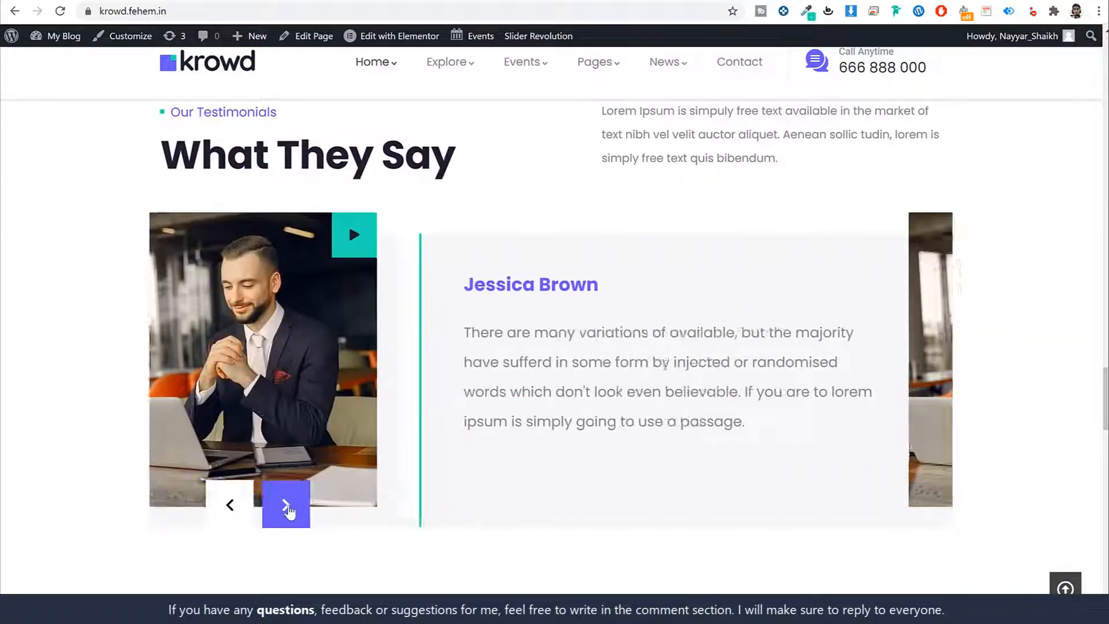
pyautogui.click(287, 509)
pyautogui.click(287, 509)
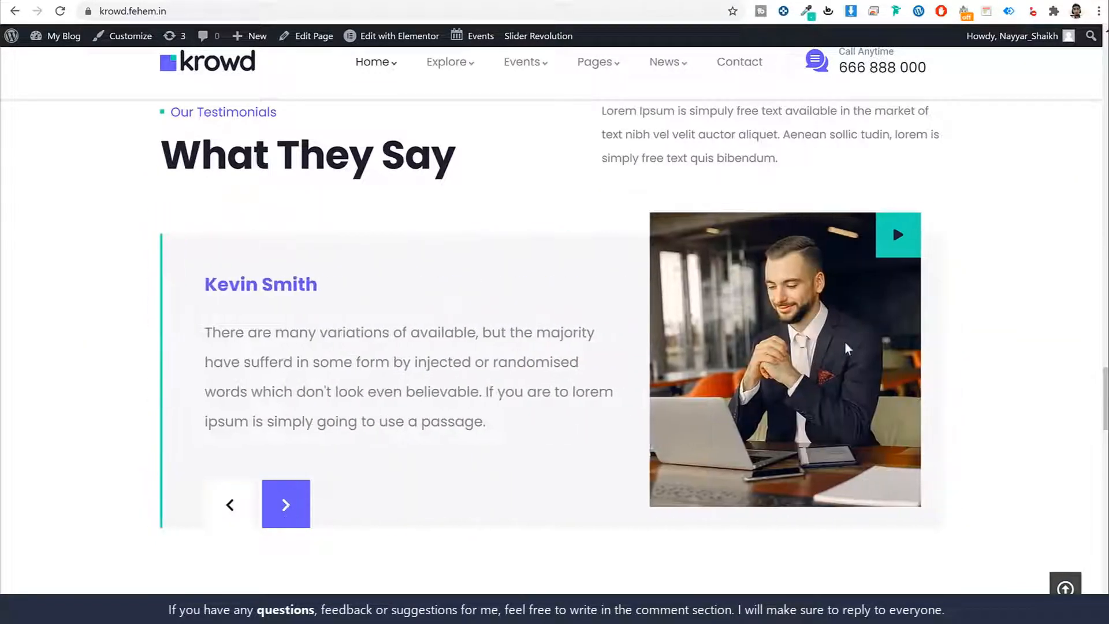
pyautogui.click(287, 507)
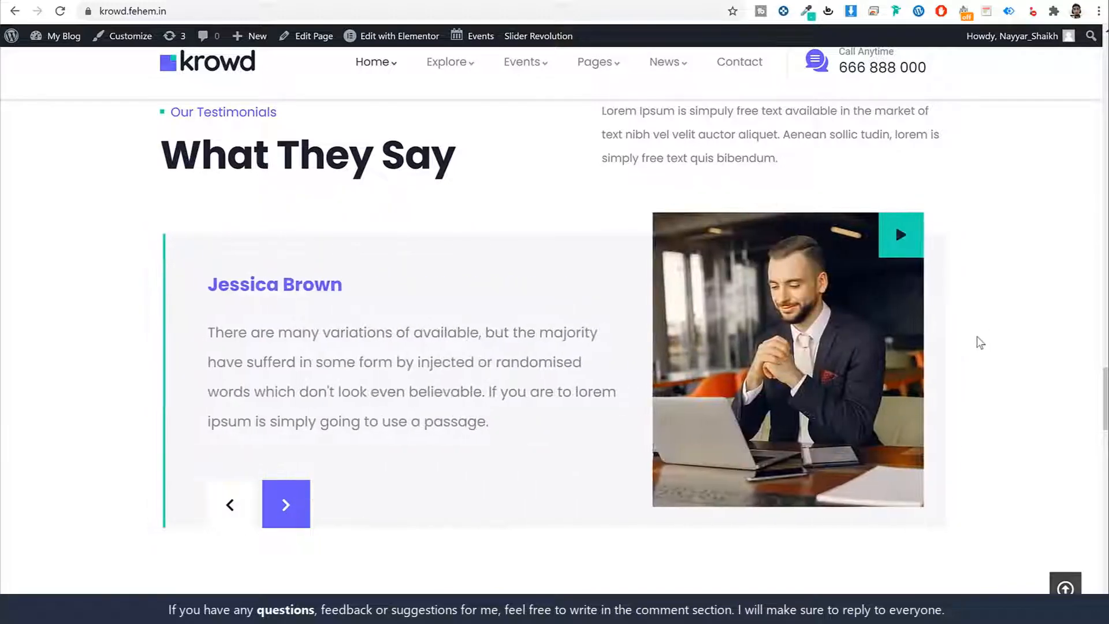
pyautogui.scroll(-3, 978, 341)
pyautogui.scroll(-6, 978, 346)
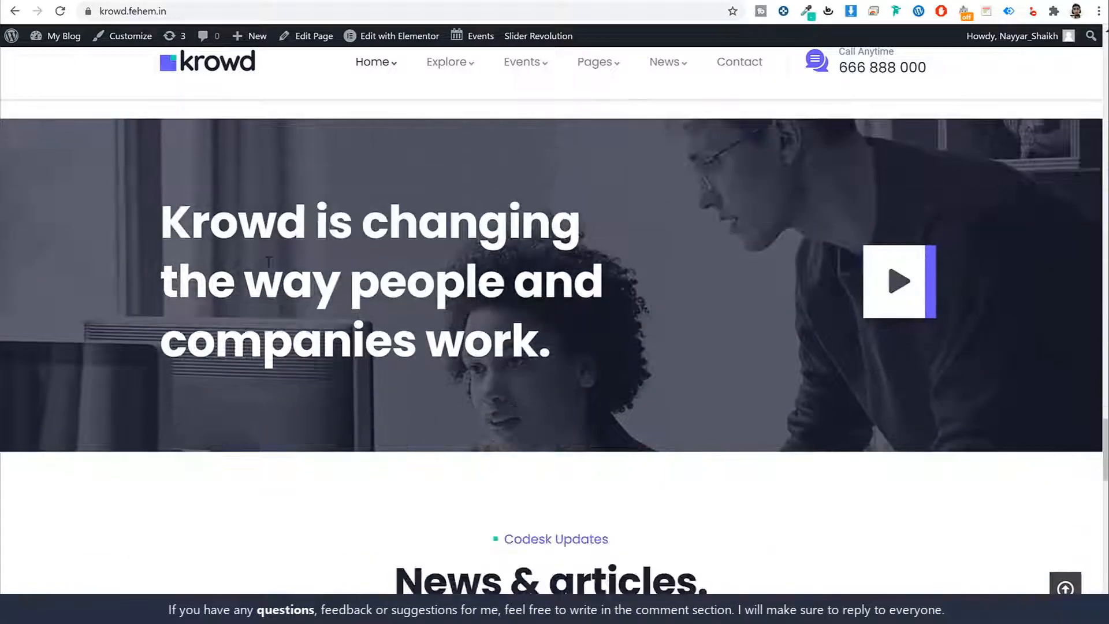
pyautogui.moveTo(159, 215); pyautogui.dragTo(615, 324)
pyautogui.scroll(1, 622, 333)
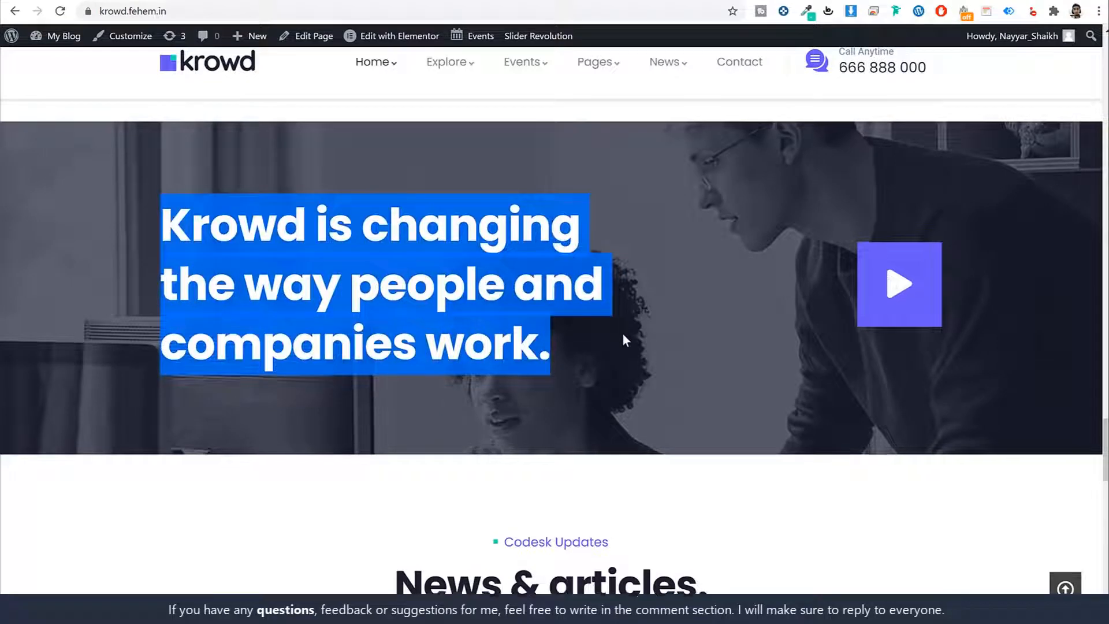
pyautogui.click(620, 335)
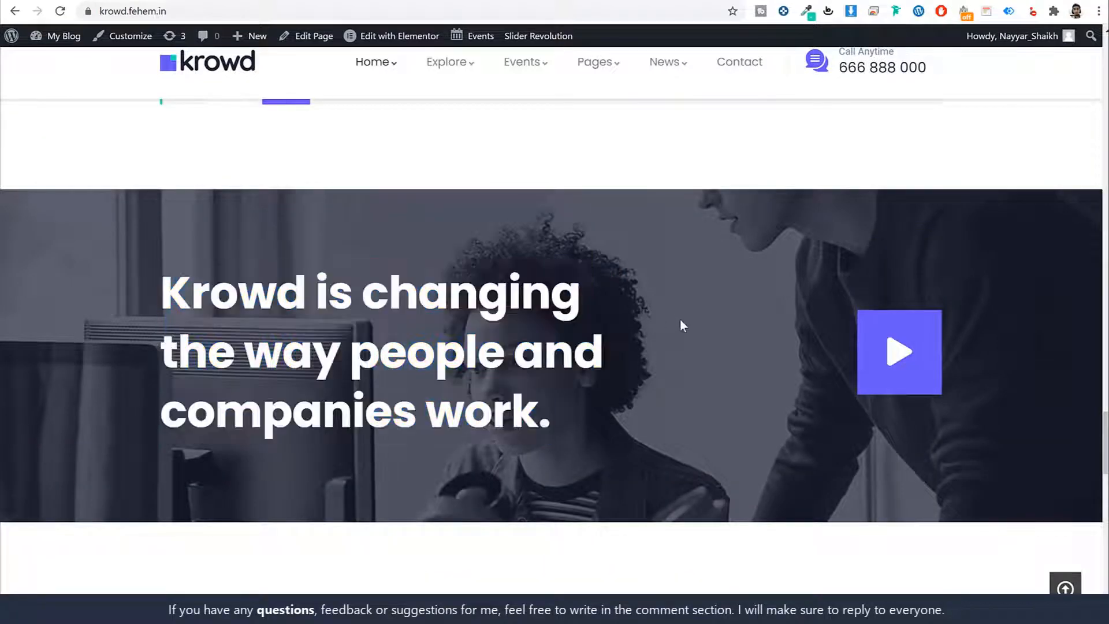
pyautogui.click(880, 359)
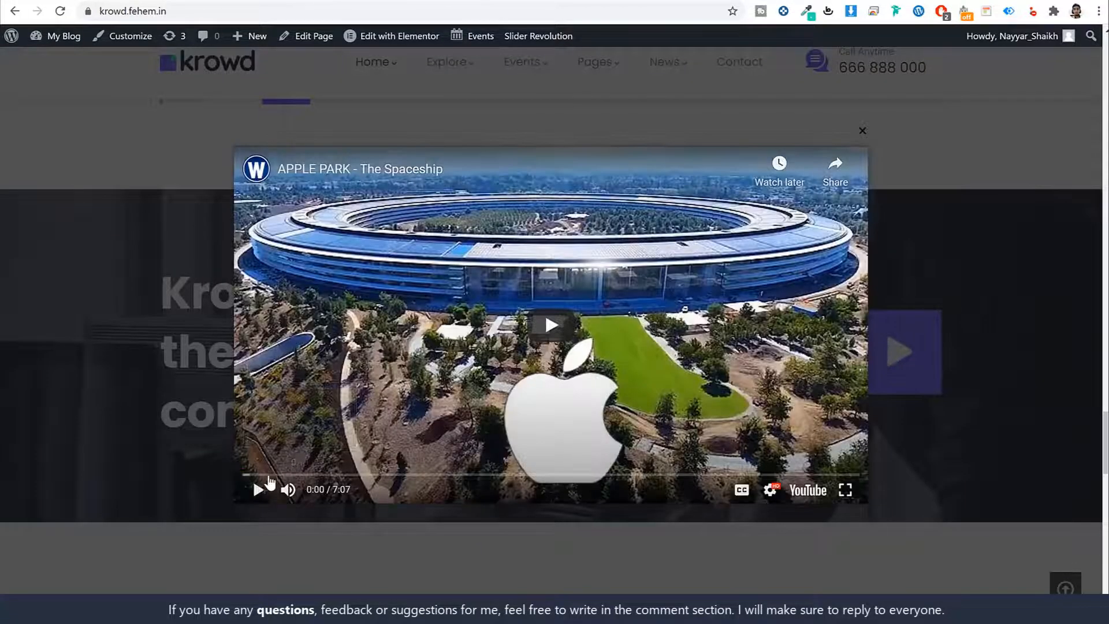
pyautogui.click(258, 490)
pyautogui.click(259, 490)
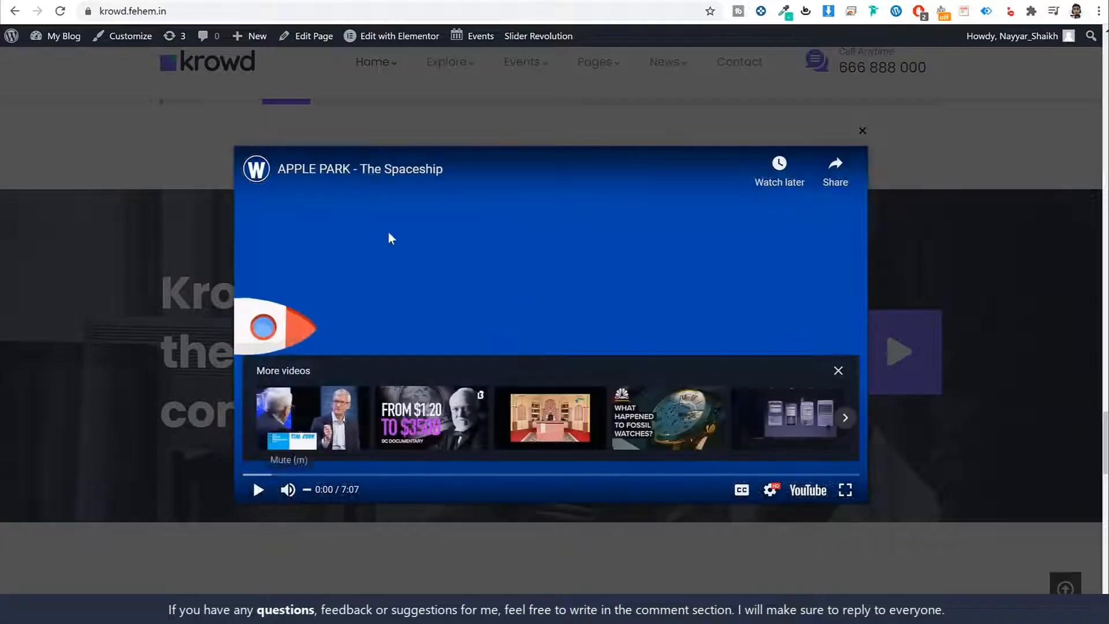
pyautogui.click(862, 131)
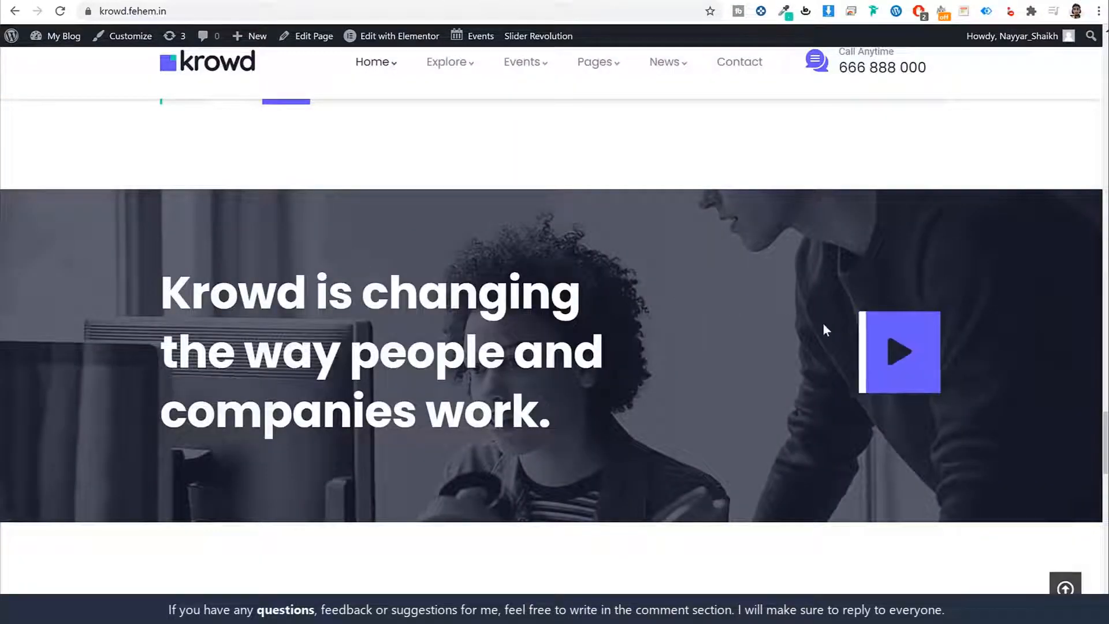
pyautogui.scroll(-4, 825, 326)
pyautogui.scroll(-5, 824, 326)
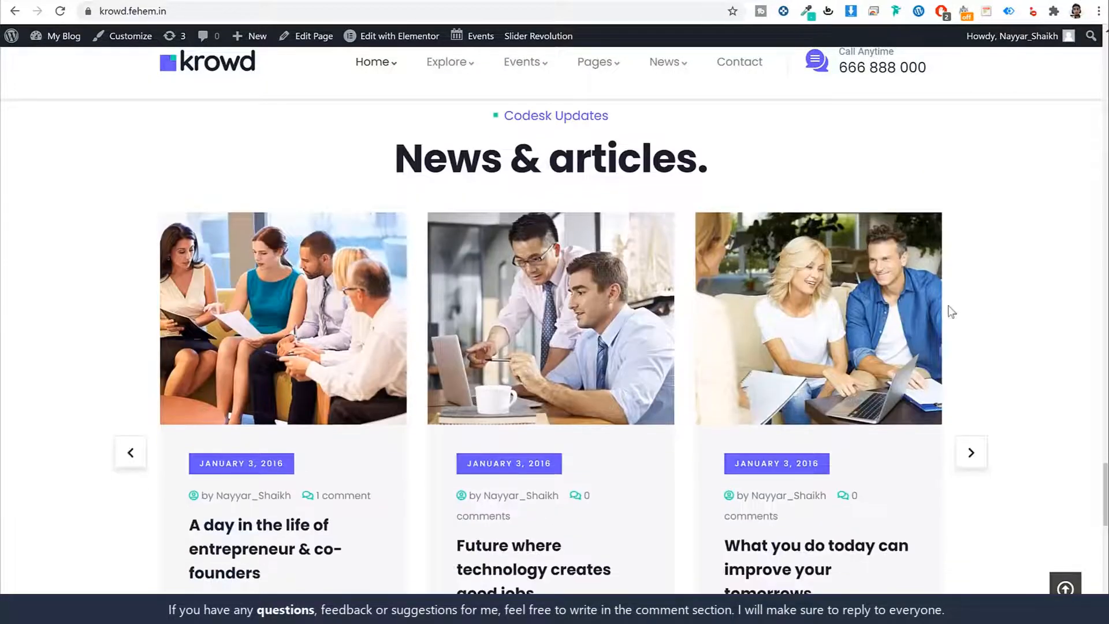
pyautogui.scroll(-1, 950, 310)
pyautogui.scroll(-1, 963, 310)
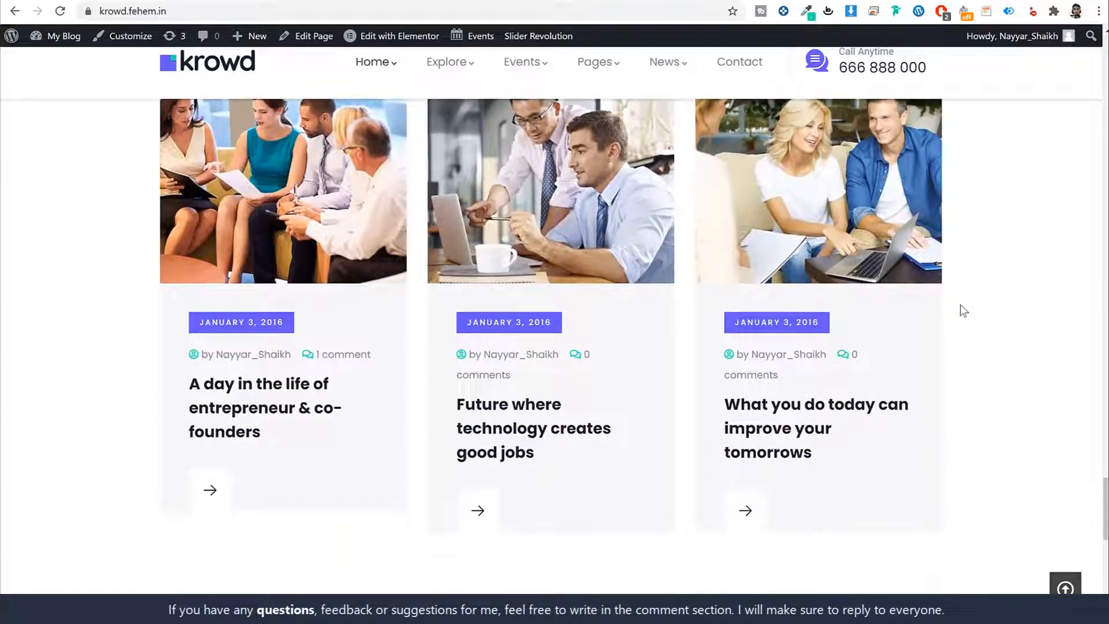
pyautogui.scroll(3, 964, 310)
pyautogui.scroll(-2, 964, 310)
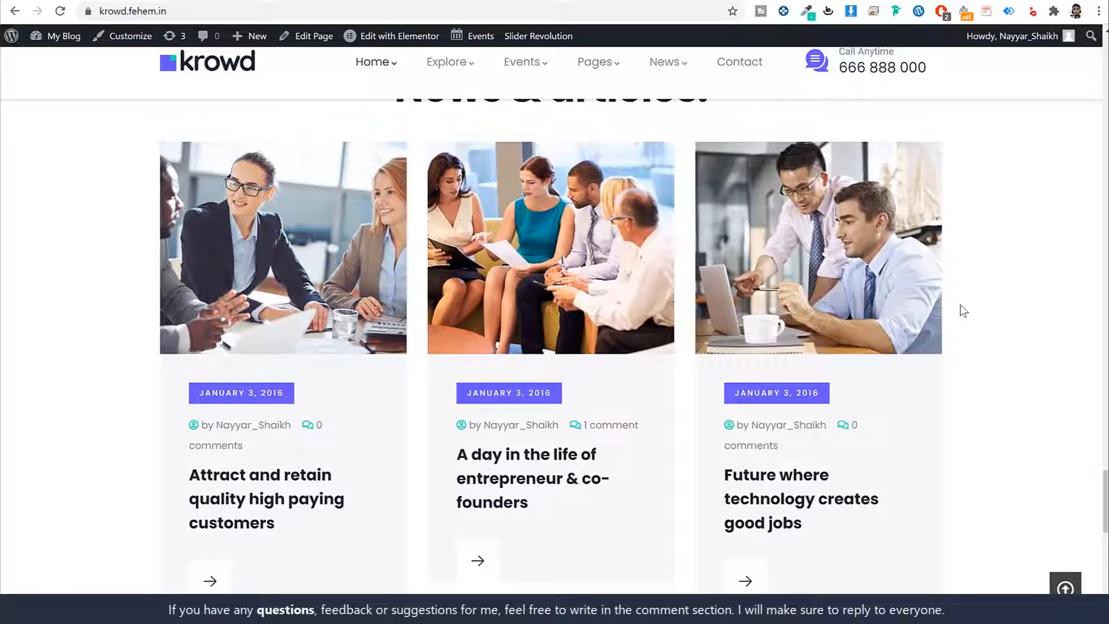
pyautogui.scroll(-10, 963, 311)
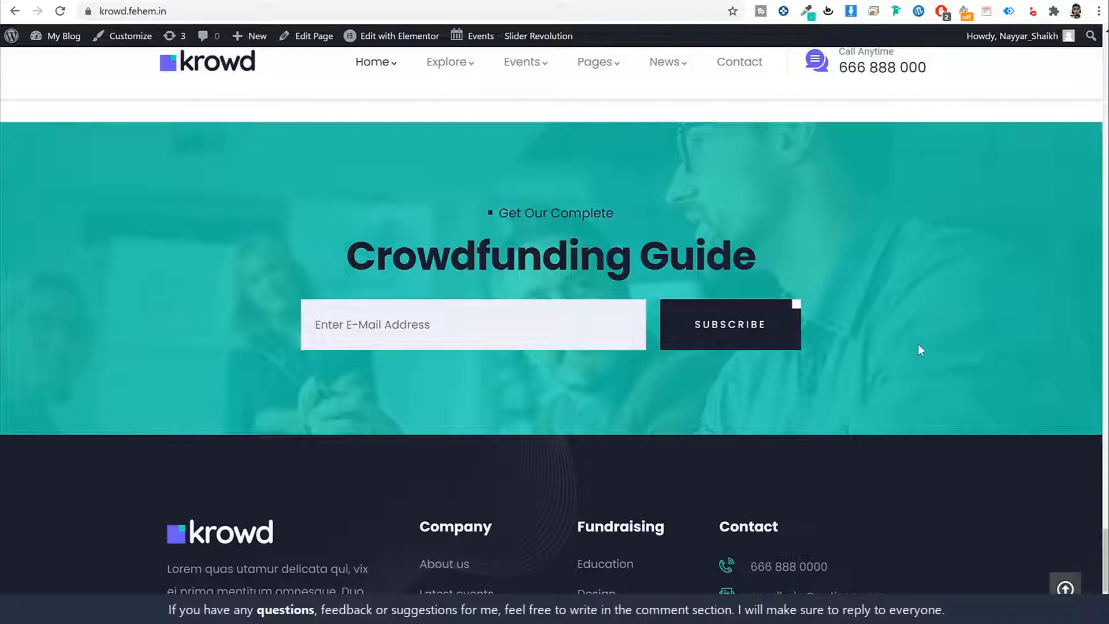
# Step: Visit the newsletter field and footer, return to top, and slide Featured Projects back one card
pyautogui.click(438, 323)
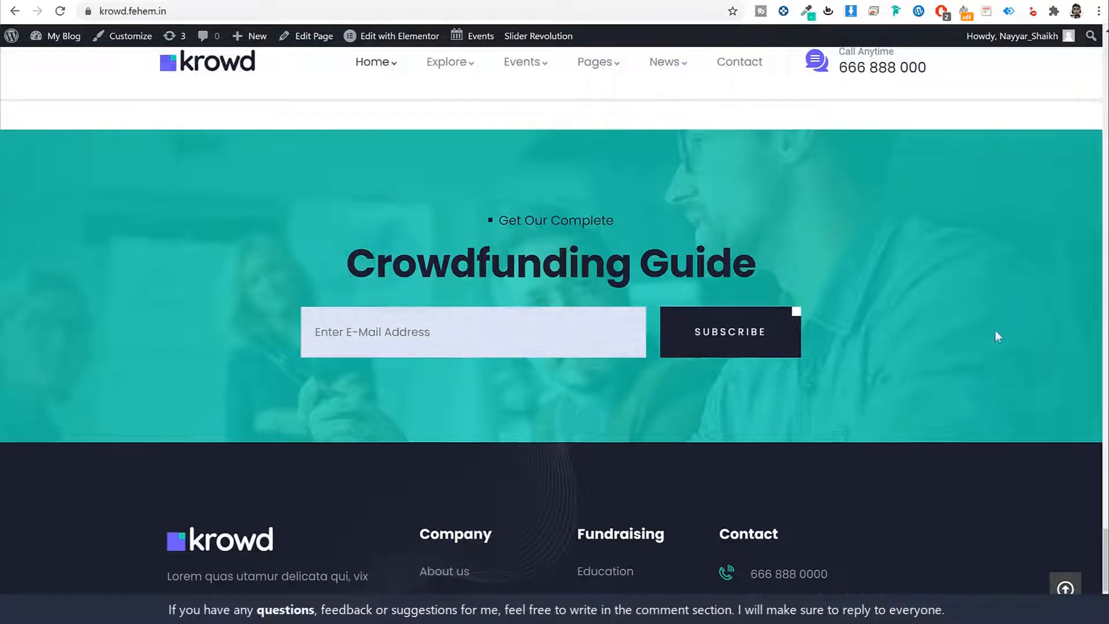
pyautogui.scroll(-3, 995, 330)
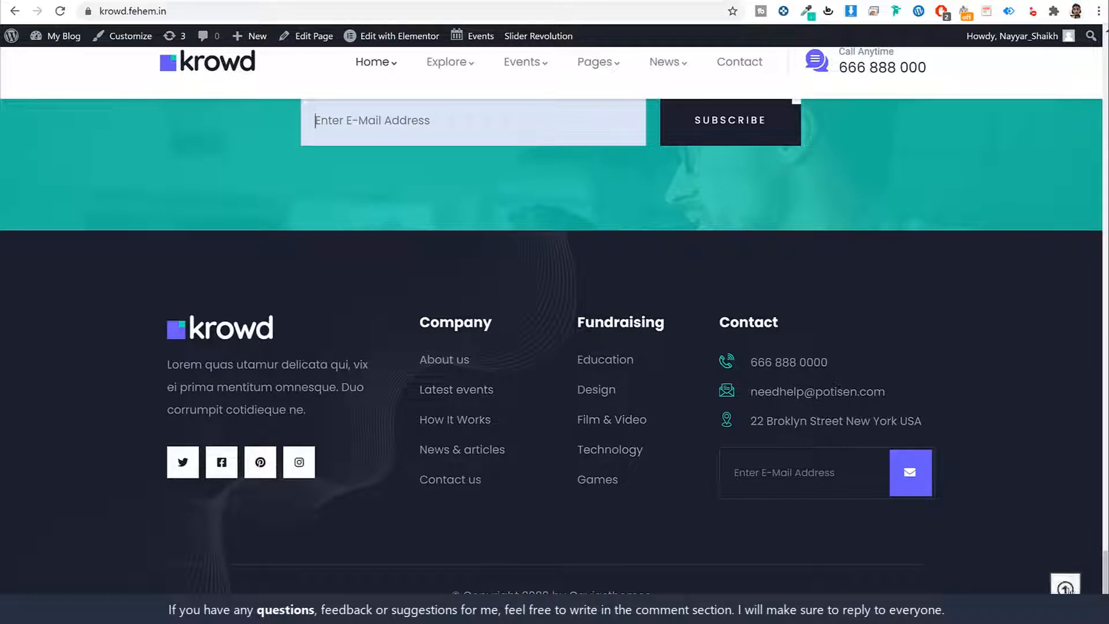
pyautogui.click(1078, 588)
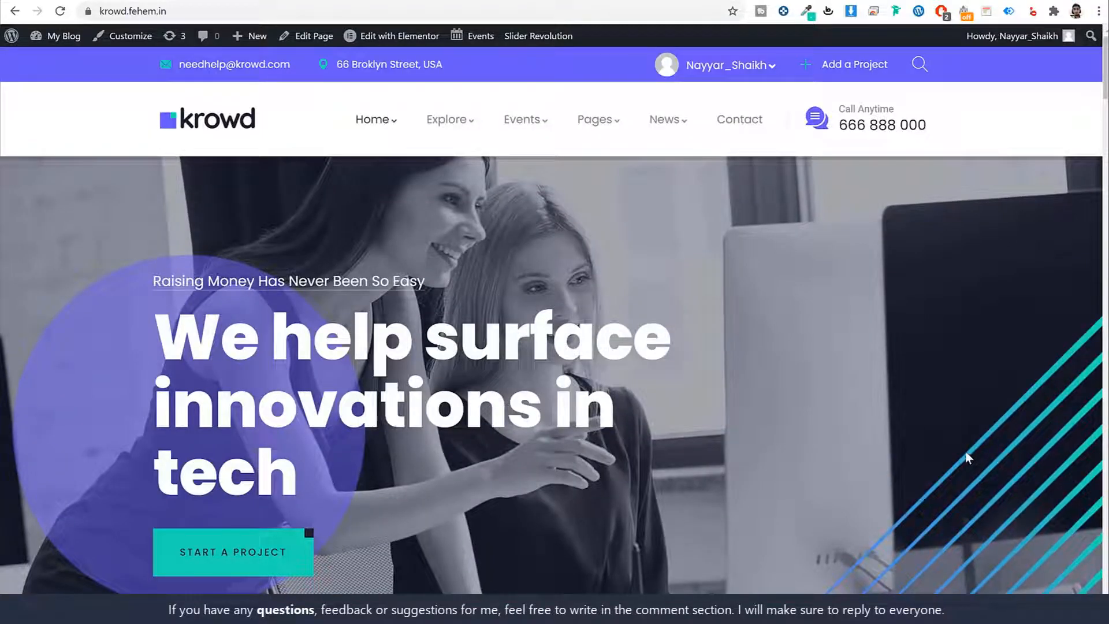
pyautogui.scroll(-15, 915, 454)
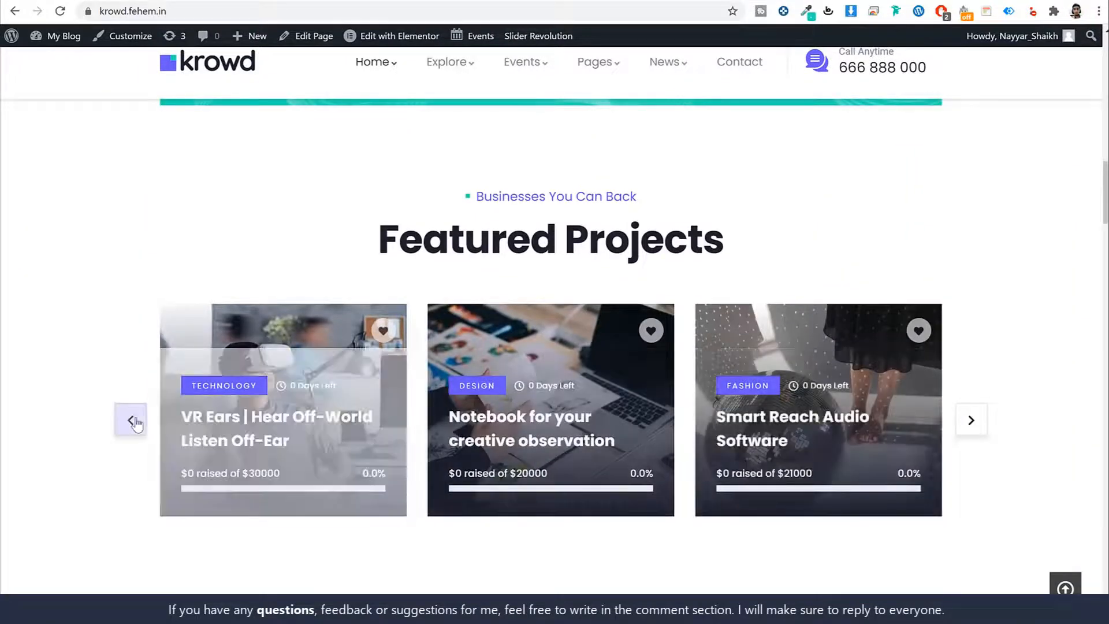
pyautogui.click(133, 421)
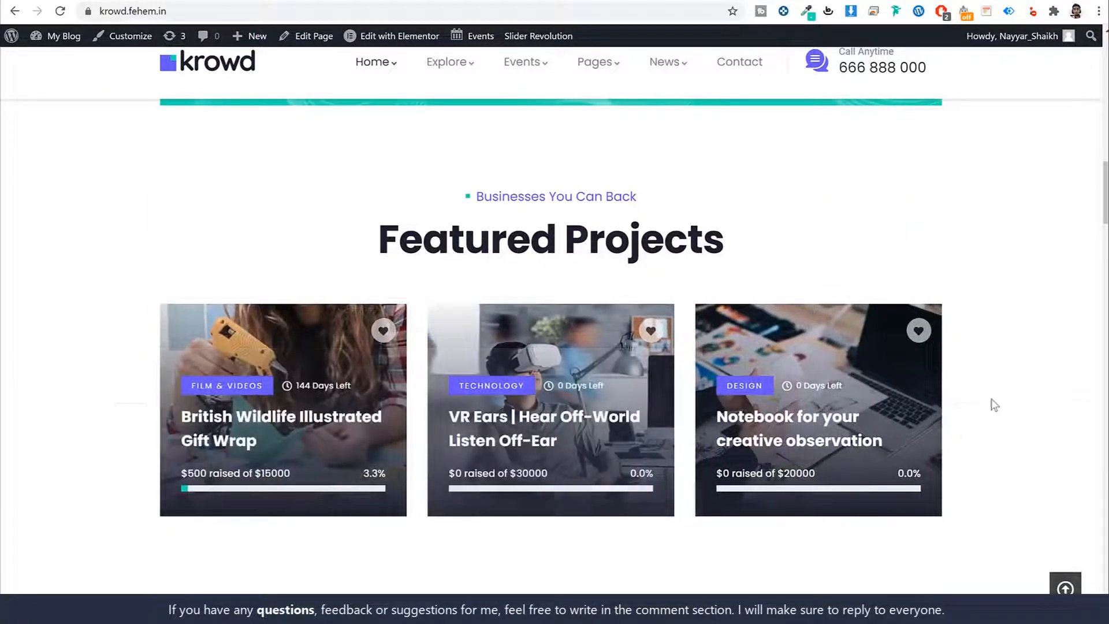
# Step: Open the British Wildlife Illustrated Gift Wrap page and skim its Project heading and Short Story
pyautogui.click(245, 424)
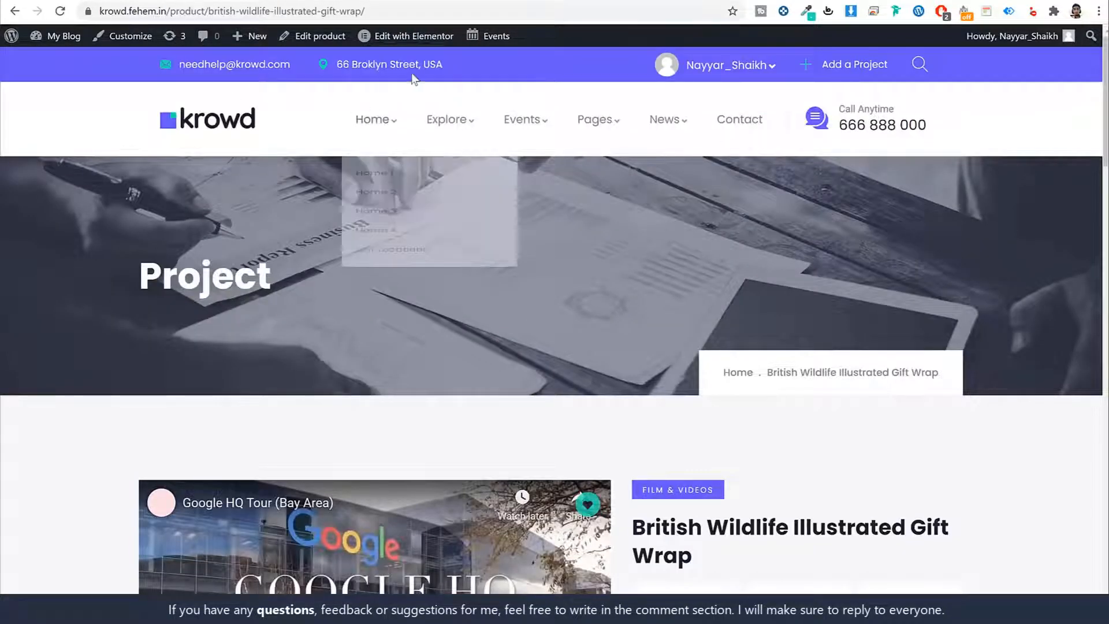
pyautogui.doubleClick(319, 272)
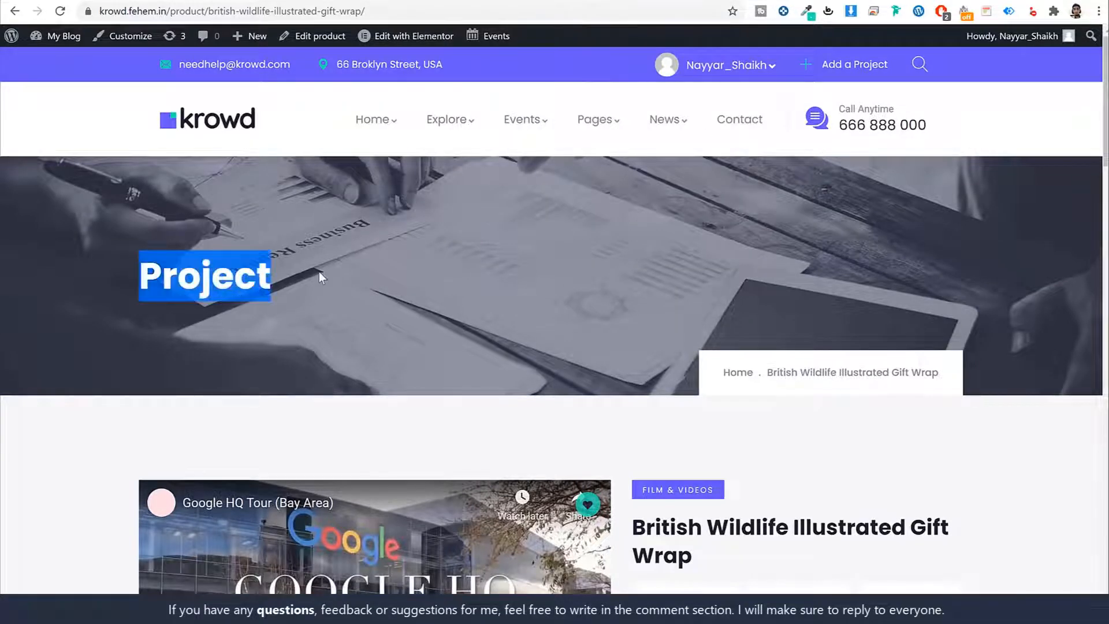
pyautogui.click(319, 272)
pyautogui.moveTo(314, 275); pyautogui.dragTo(127, 263)
pyautogui.click(137, 266)
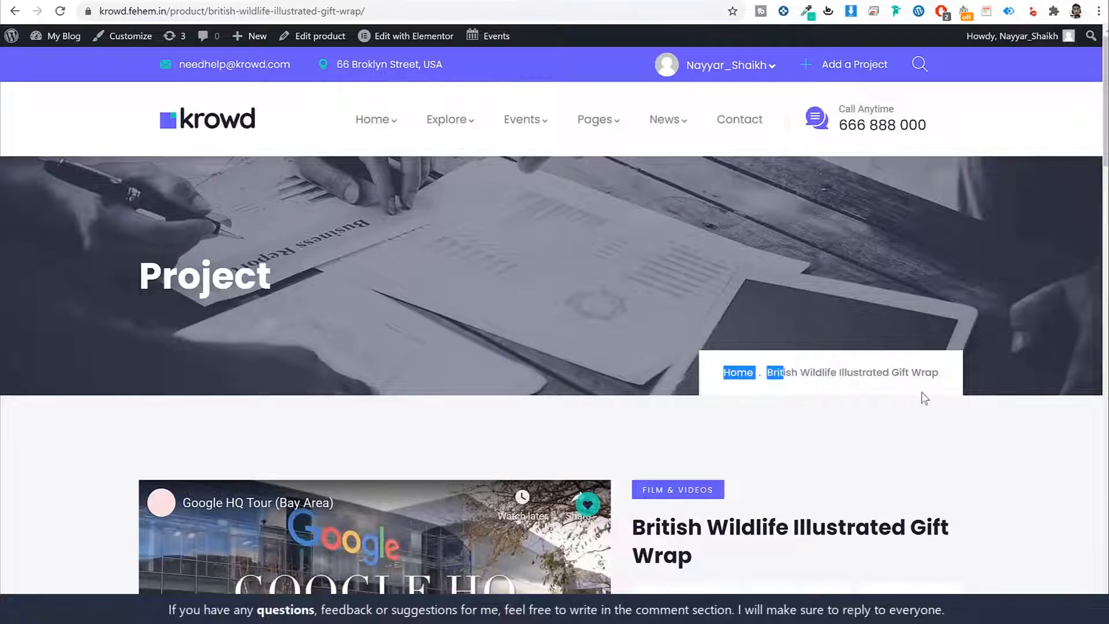
pyautogui.scroll(-6, 953, 387)
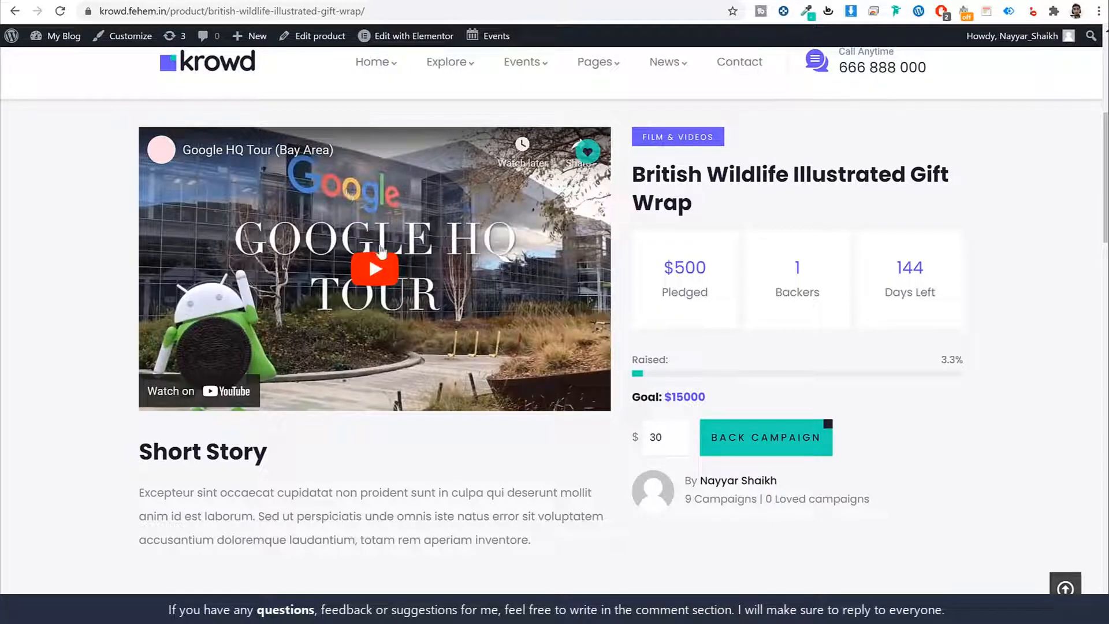
pyautogui.scroll(-1, 427, 358)
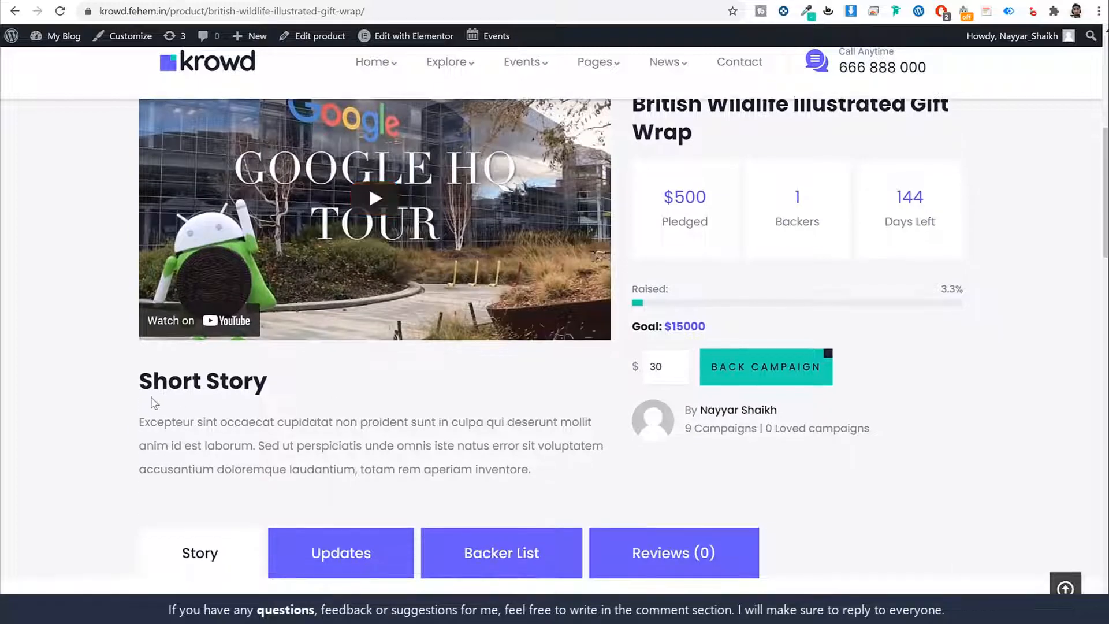
pyautogui.moveTo(140, 385); pyautogui.dragTo(322, 422)
pyautogui.click(444, 469)
pyautogui.scroll(1, 486, 449)
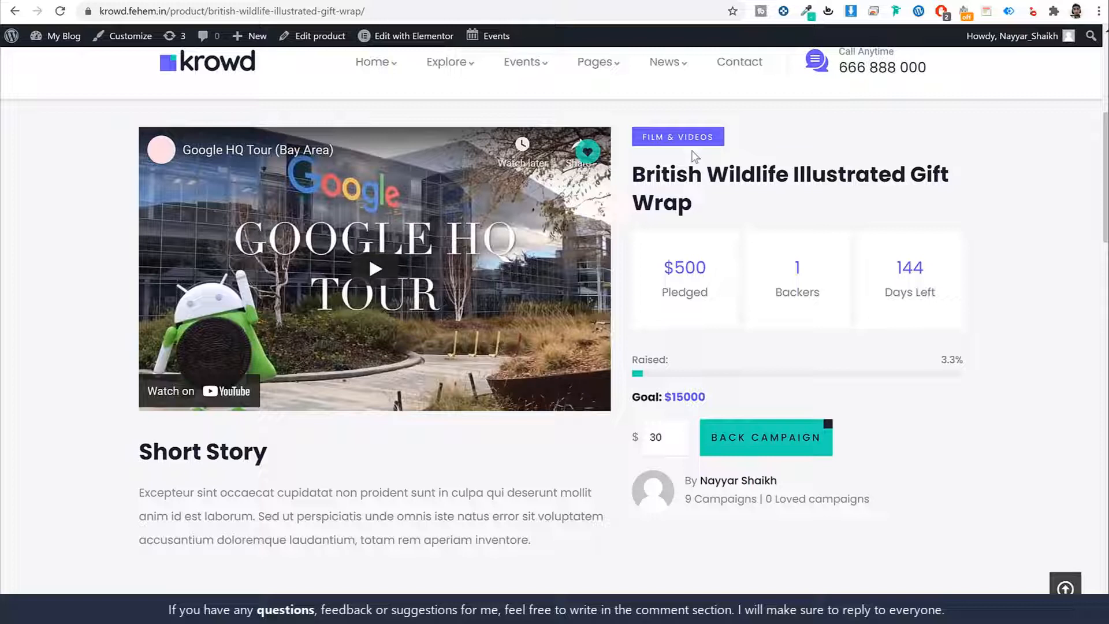
# Step: Point out the title, $500 pledged, 1 backer, 144 days left and $15000 goal
pyautogui.tripleClick(715, 203)
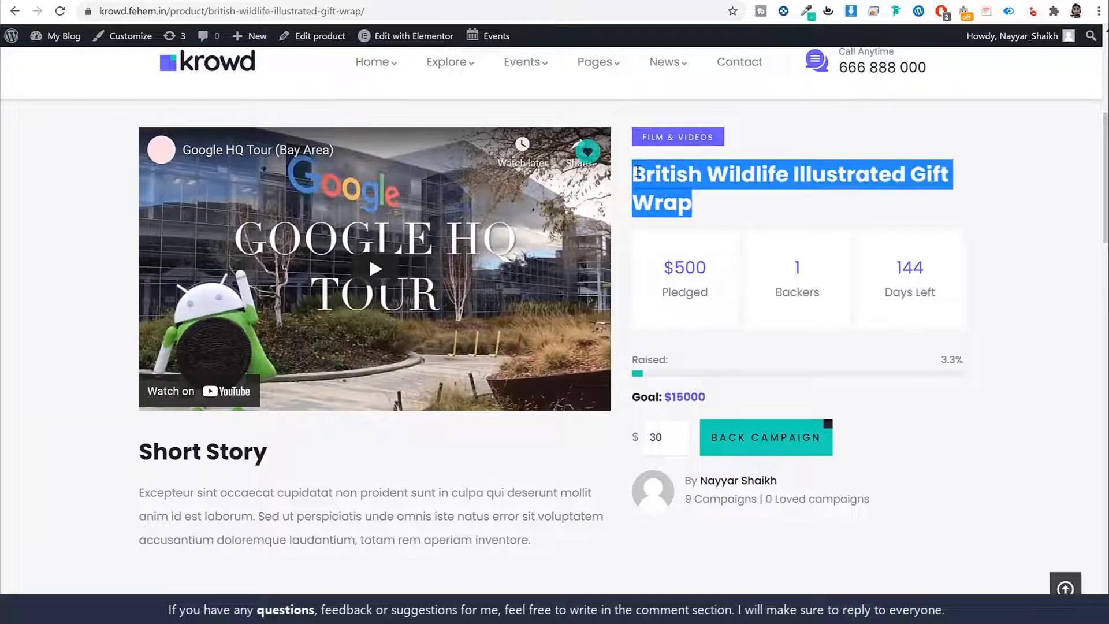
pyautogui.click(709, 234)
pyautogui.tripleClick(708, 290)
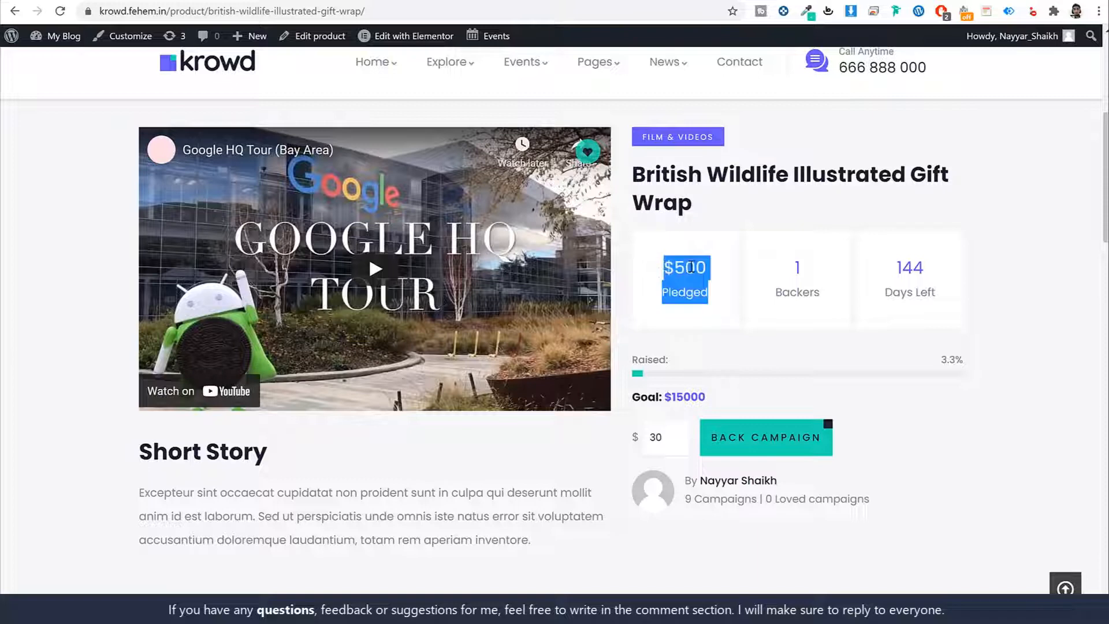
pyautogui.click(712, 292)
pyautogui.tripleClick(708, 292)
pyautogui.moveTo(821, 293); pyautogui.dragTo(793, 284)
pyautogui.tripleClick(794, 287)
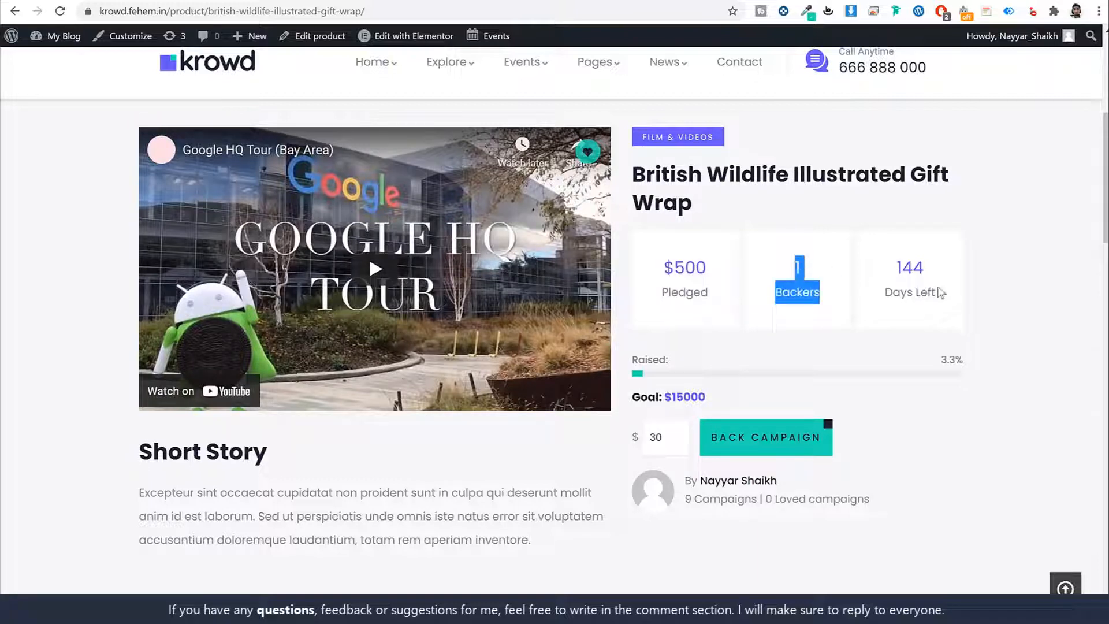
pyautogui.tripleClick(911, 279)
pyautogui.click(1020, 263)
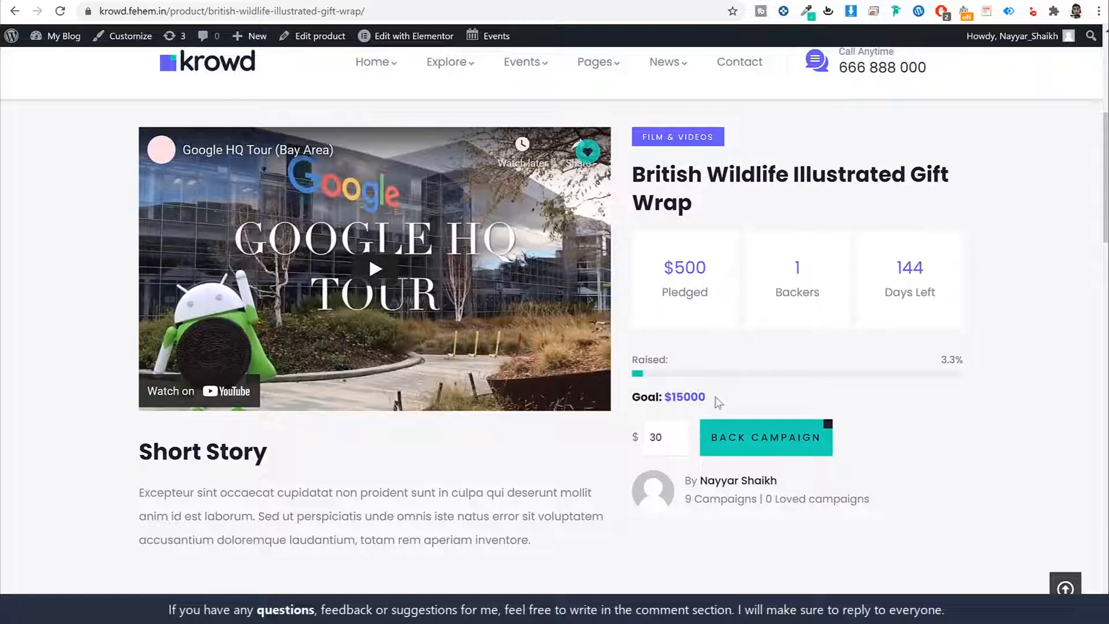
pyautogui.moveTo(715, 396); pyautogui.dragTo(664, 398)
pyautogui.click(745, 392)
pyautogui.moveTo(708, 268); pyautogui.dragTo(673, 264)
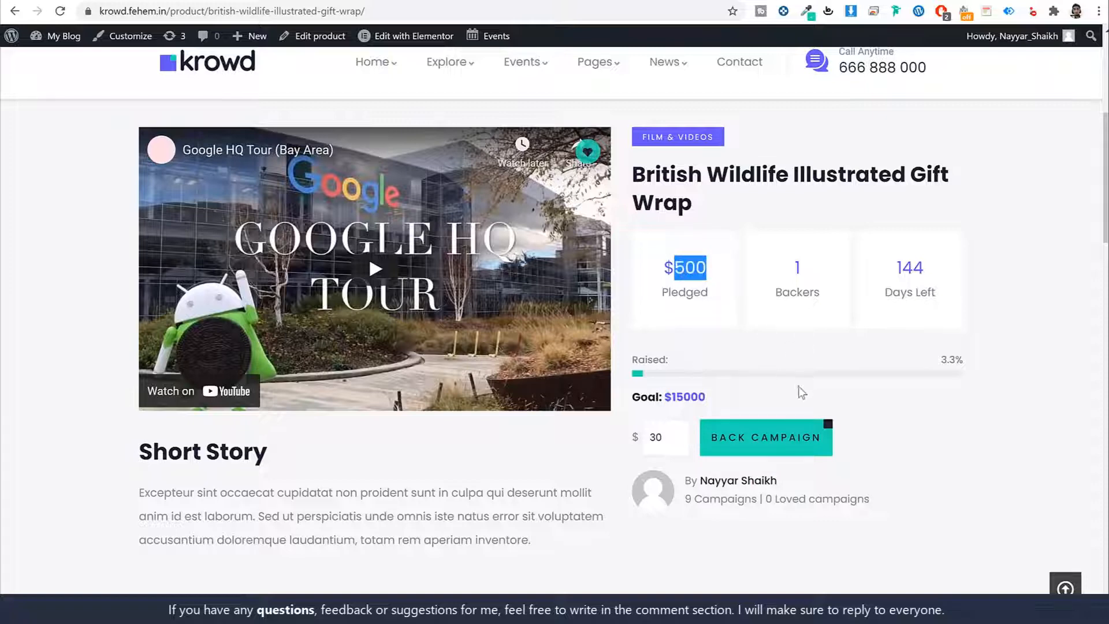
pyautogui.scroll(-1, 924, 397)
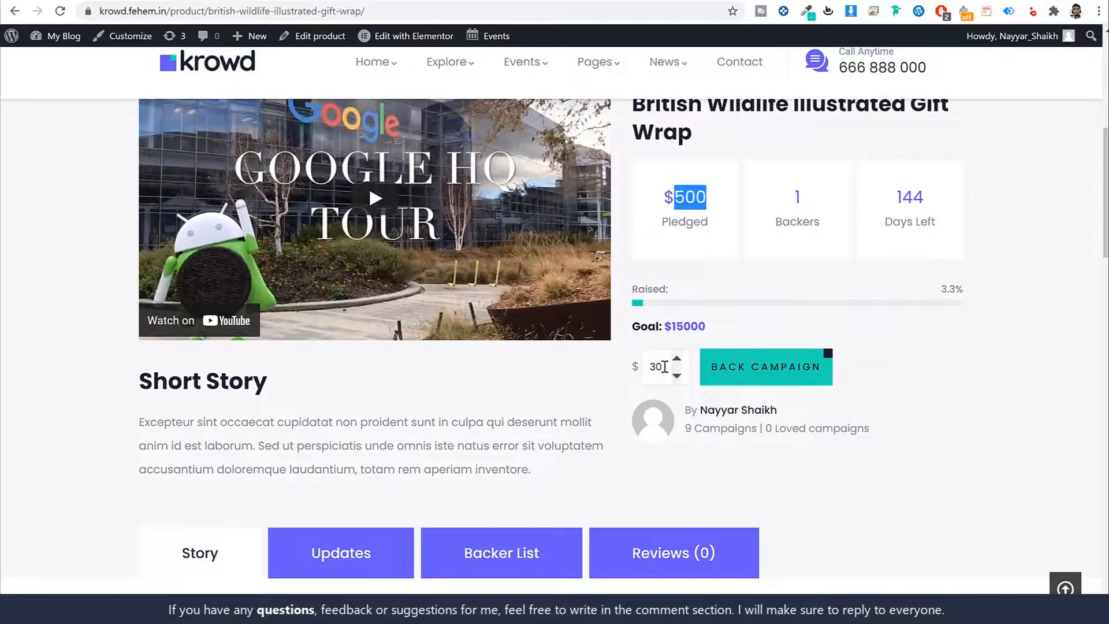
pyautogui.moveTo(665, 366); pyautogui.dragTo(634, 365)
pyautogui.write('1')
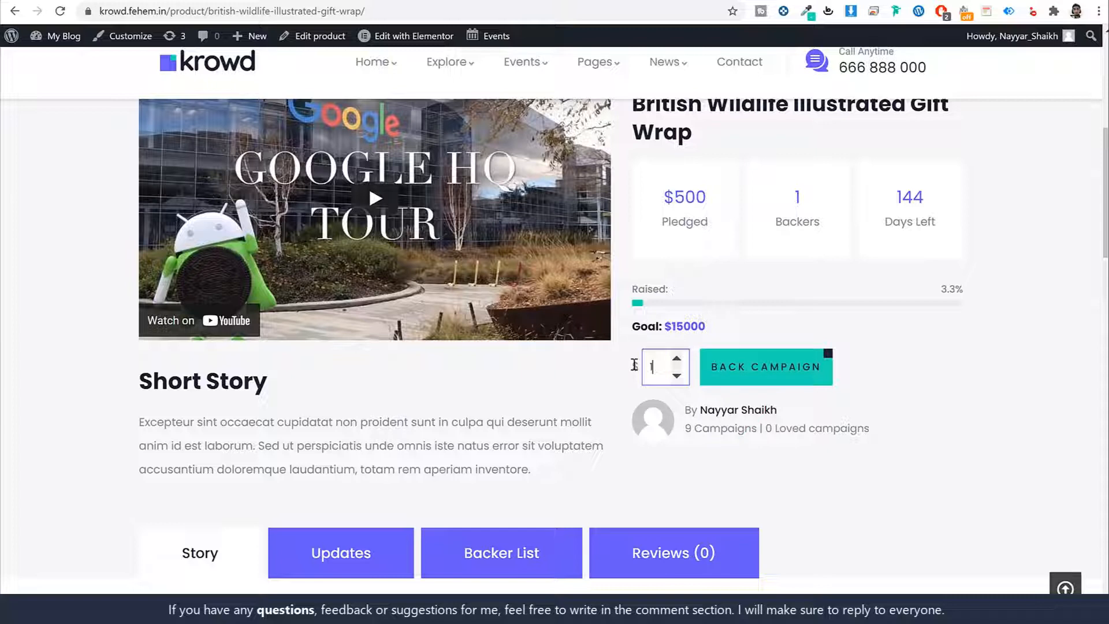
pyautogui.write('00')
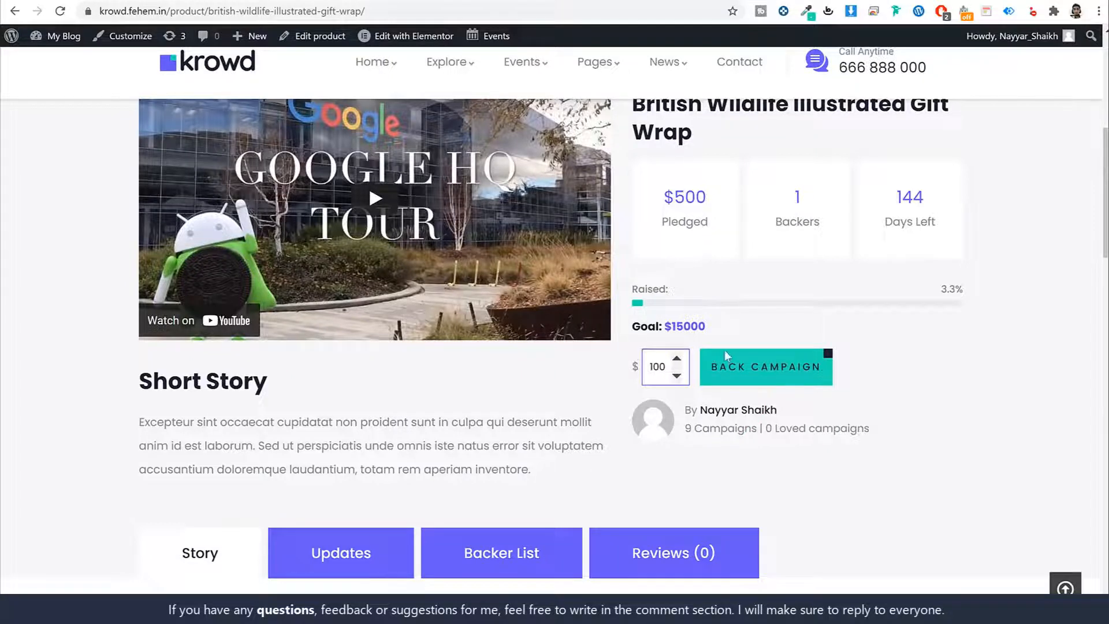
pyautogui.click(753, 376)
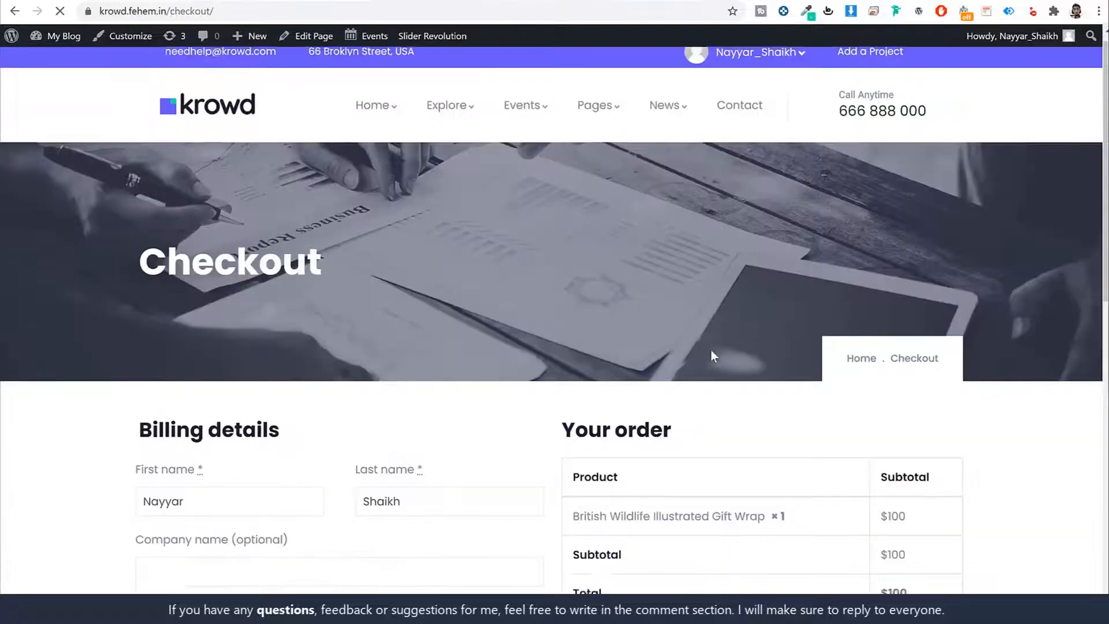
pyautogui.scroll(-8, 708, 358)
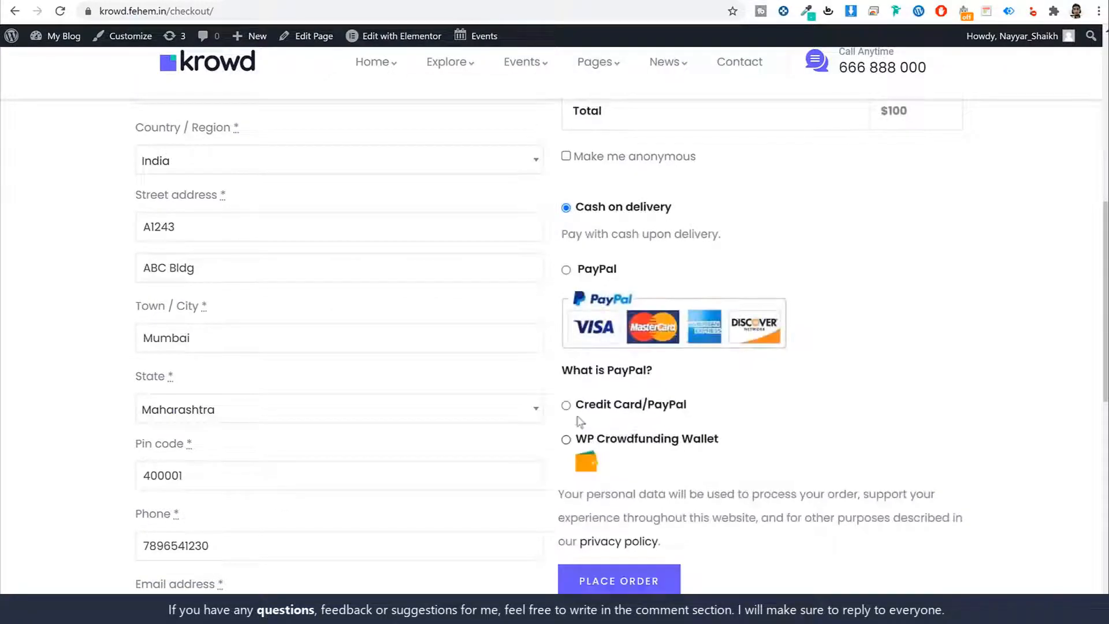
pyautogui.click(572, 265)
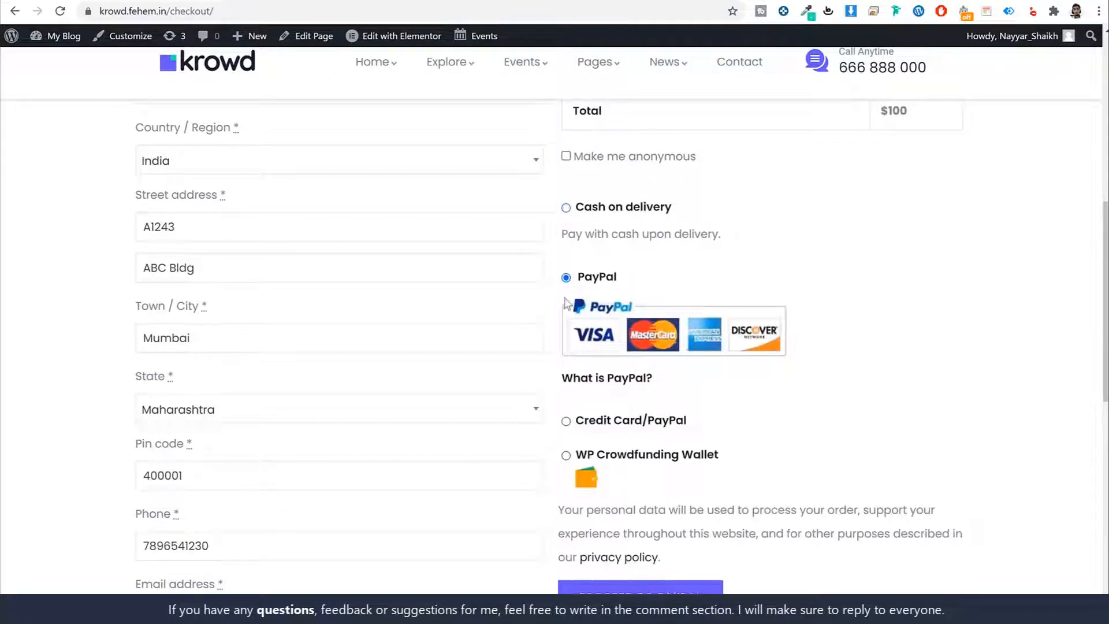
pyautogui.click(566, 429)
pyautogui.scroll(-5, 568, 346)
pyautogui.click(565, 314)
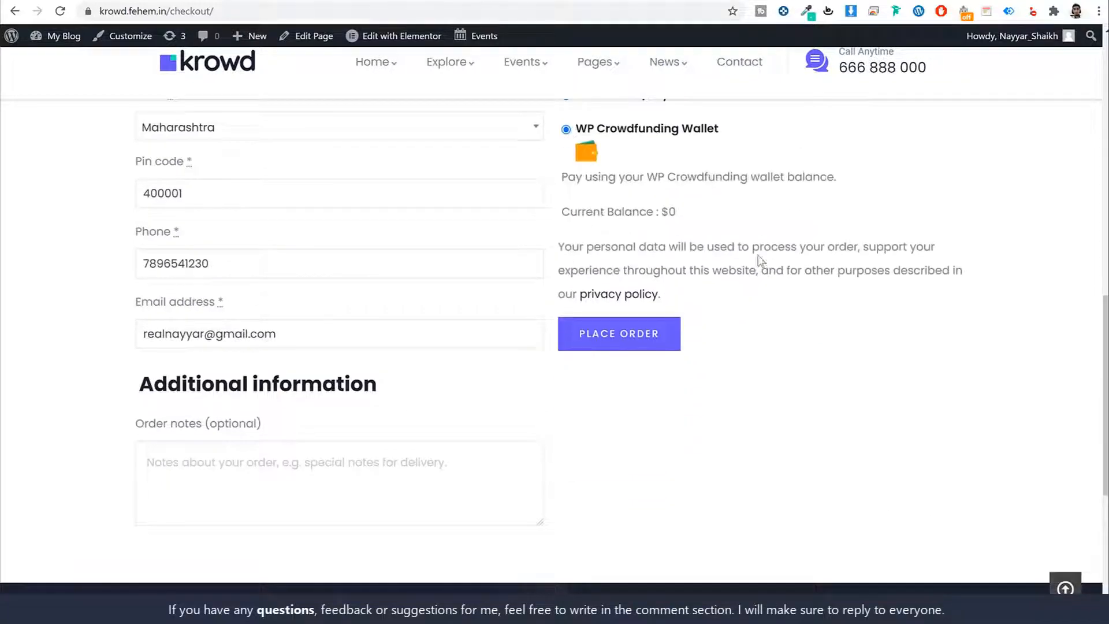
pyautogui.scroll(10, 773, 277)
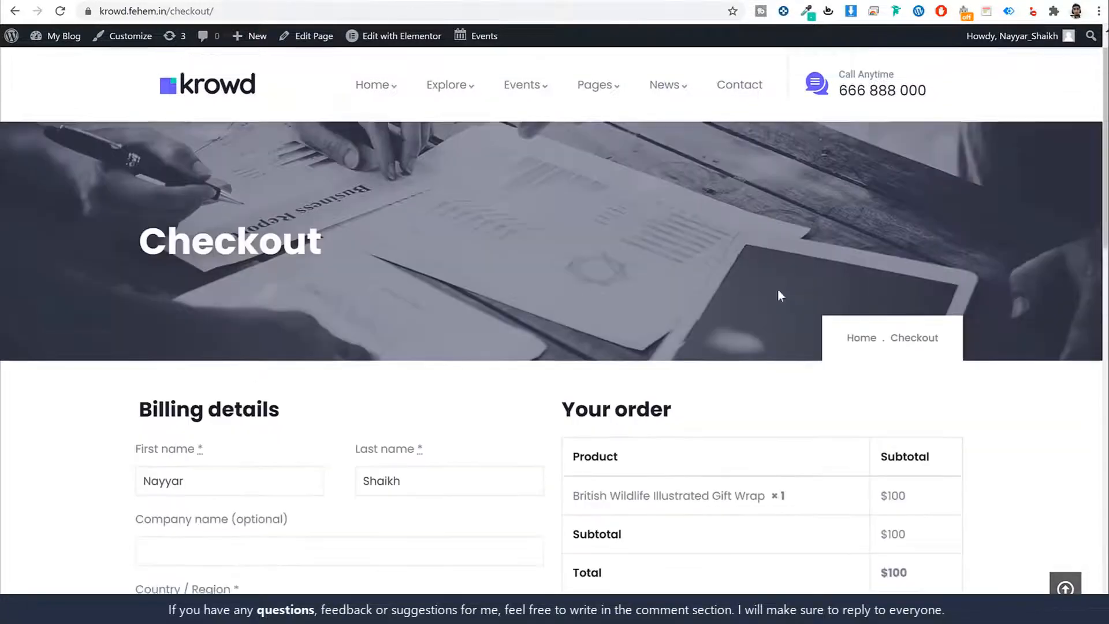
pyautogui.scroll(1, 781, 295)
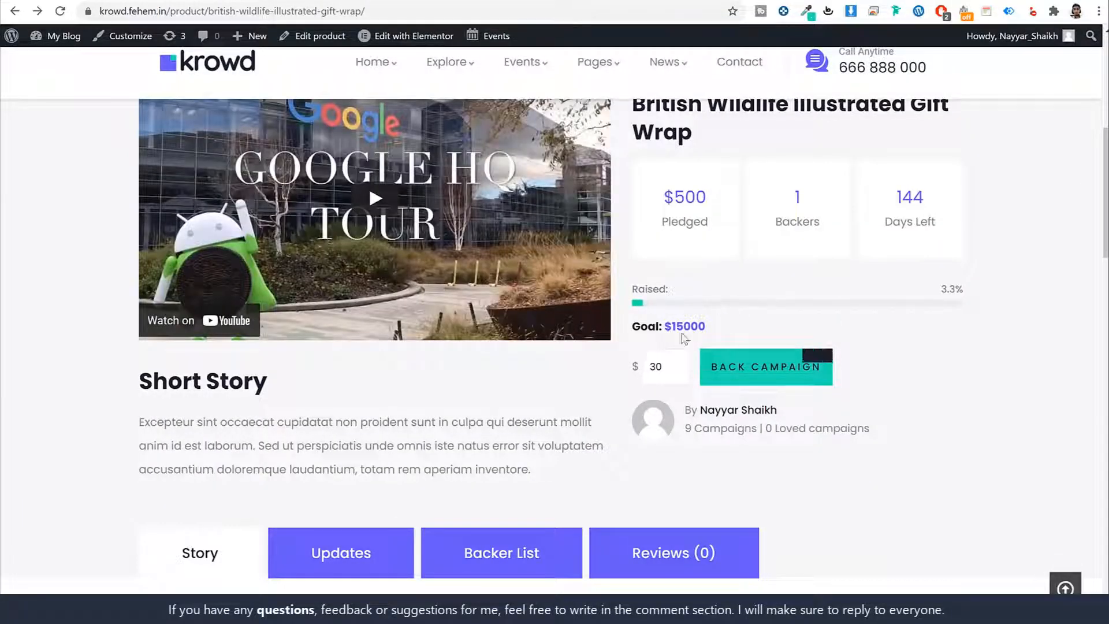
pyautogui.scroll(-5, 750, 371)
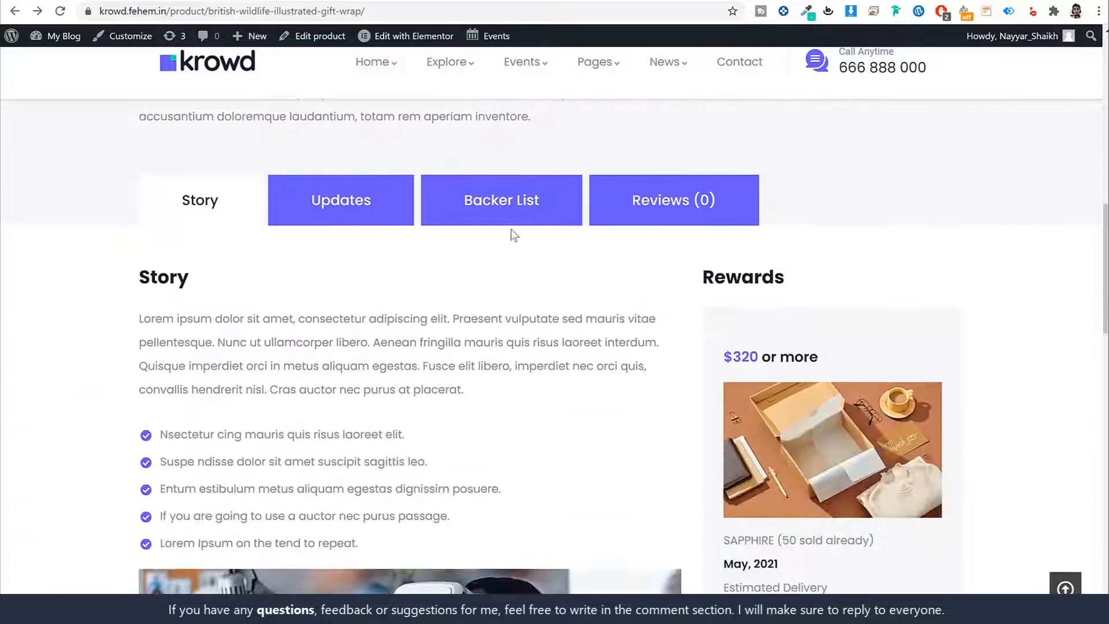
pyautogui.click(522, 210)
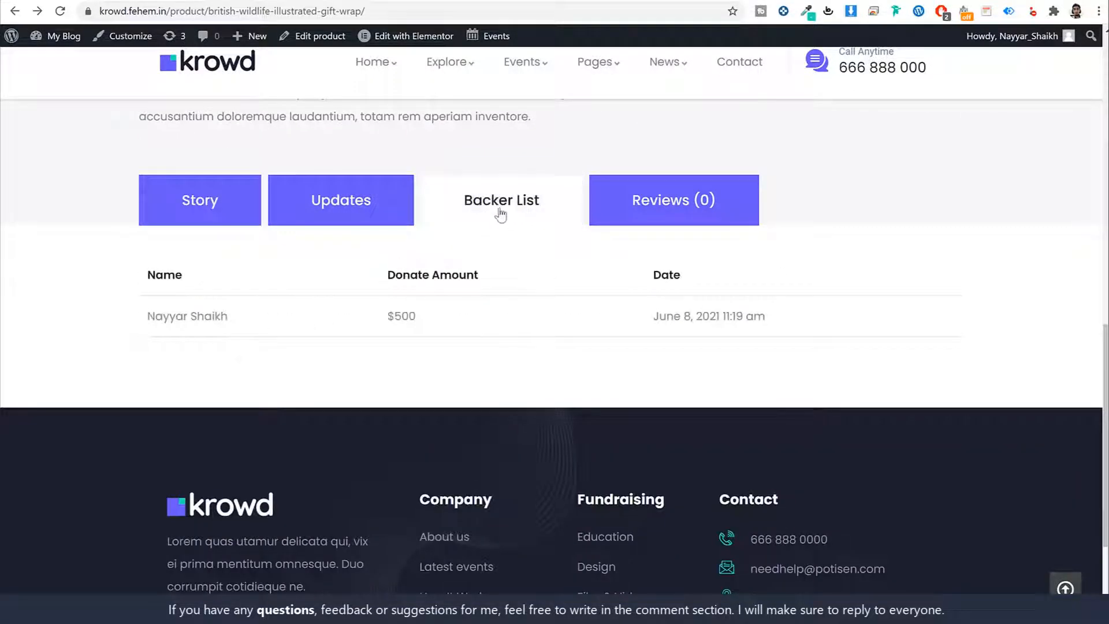
pyautogui.moveTo(233, 322); pyautogui.dragTo(142, 271)
pyautogui.click(342, 328)
pyautogui.moveTo(432, 320); pyautogui.dragTo(378, 322)
pyautogui.moveTo(765, 319); pyautogui.dragTo(651, 322)
pyautogui.click(651, 324)
pyautogui.moveTo(242, 327); pyautogui.dragTo(147, 318)
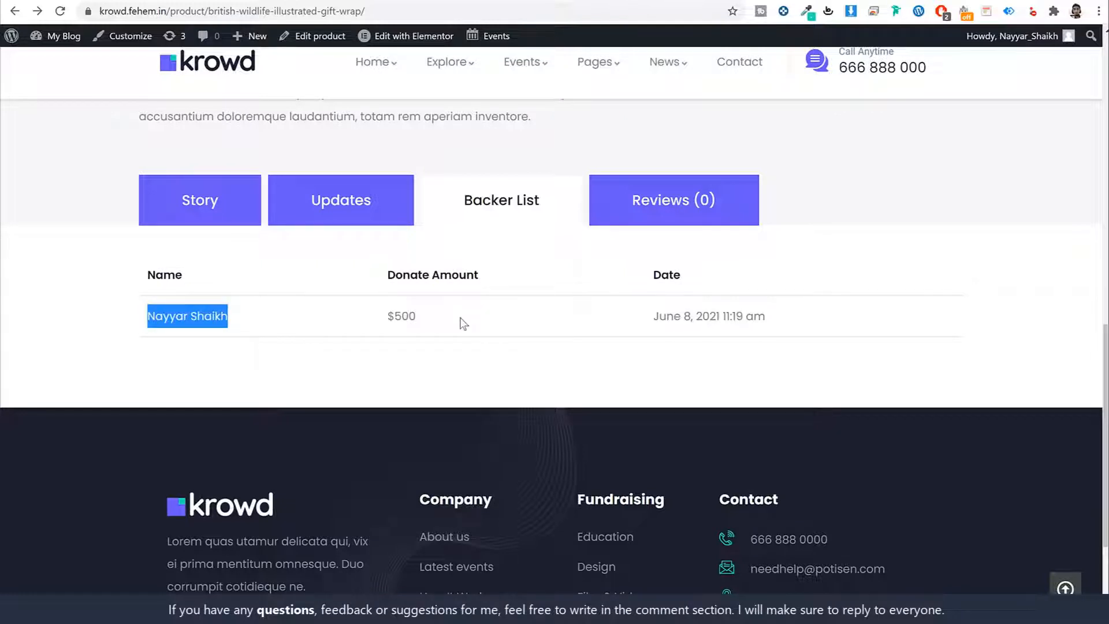
pyautogui.click(201, 213)
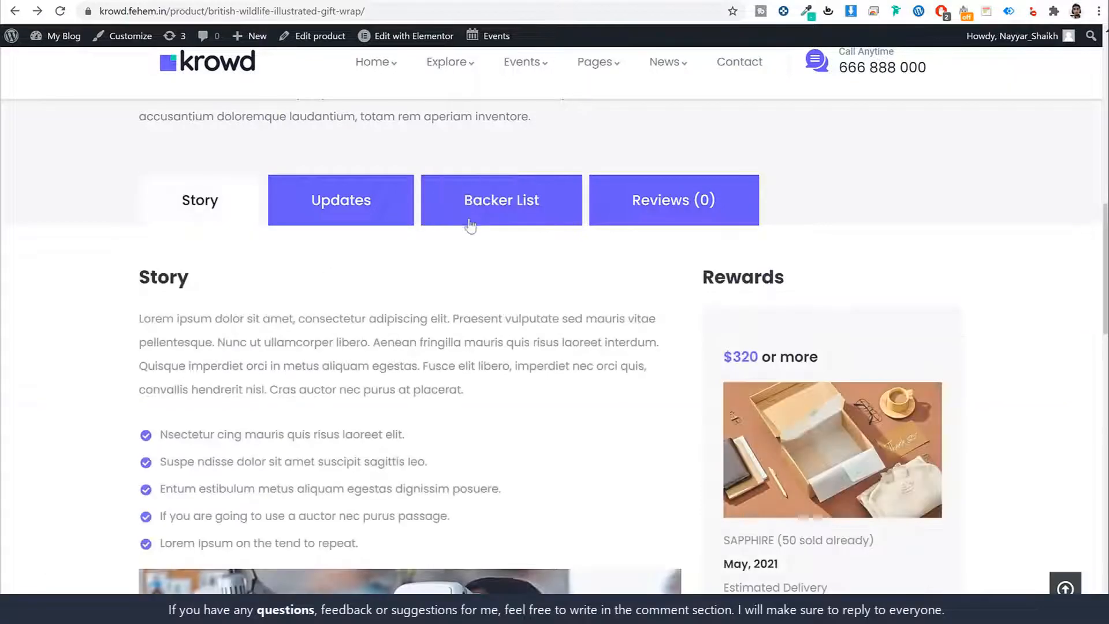
pyautogui.scroll(-1, 621, 312)
pyautogui.scroll(-5, 621, 316)
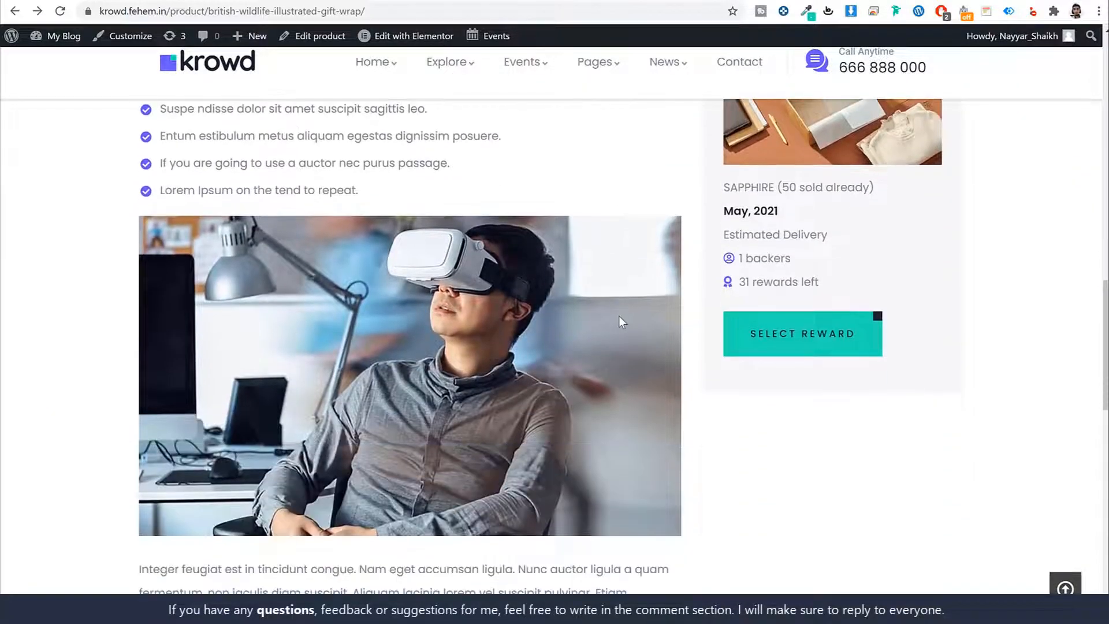
pyautogui.scroll(6, 618, 316)
pyautogui.scroll(-1, 618, 317)
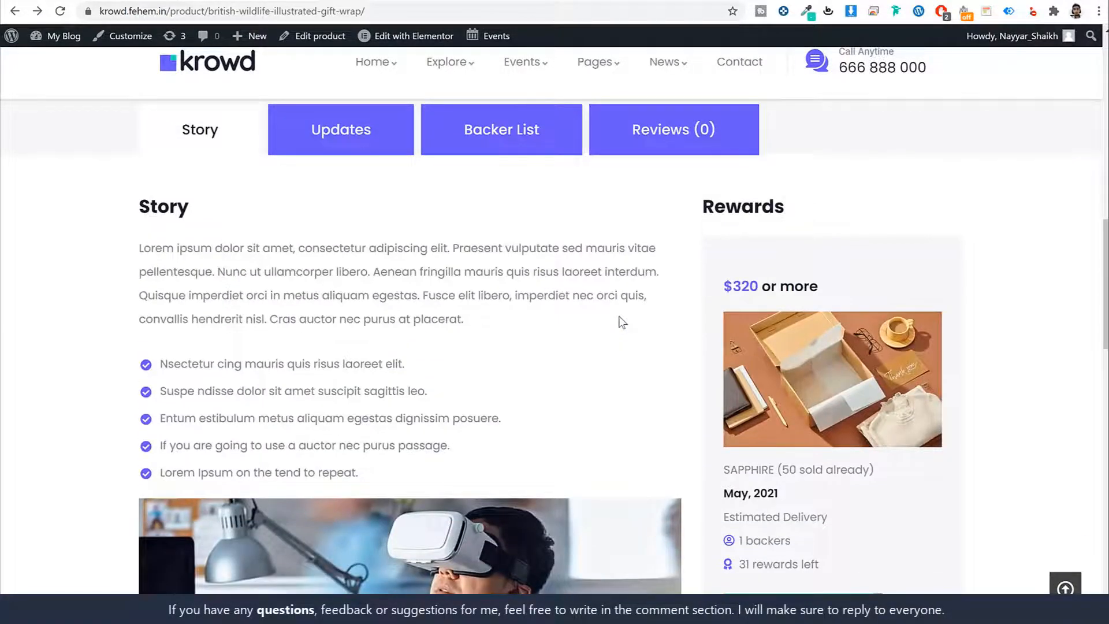
pyautogui.scroll(5, 619, 320)
pyautogui.scroll(-6, 619, 316)
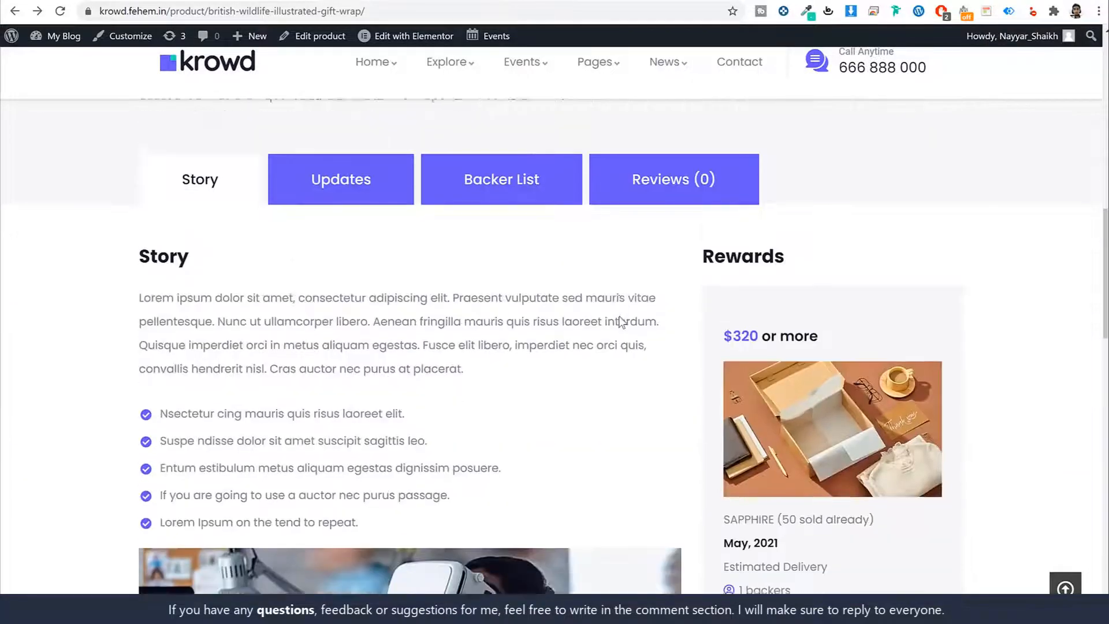
pyautogui.scroll(-8, 381, 335)
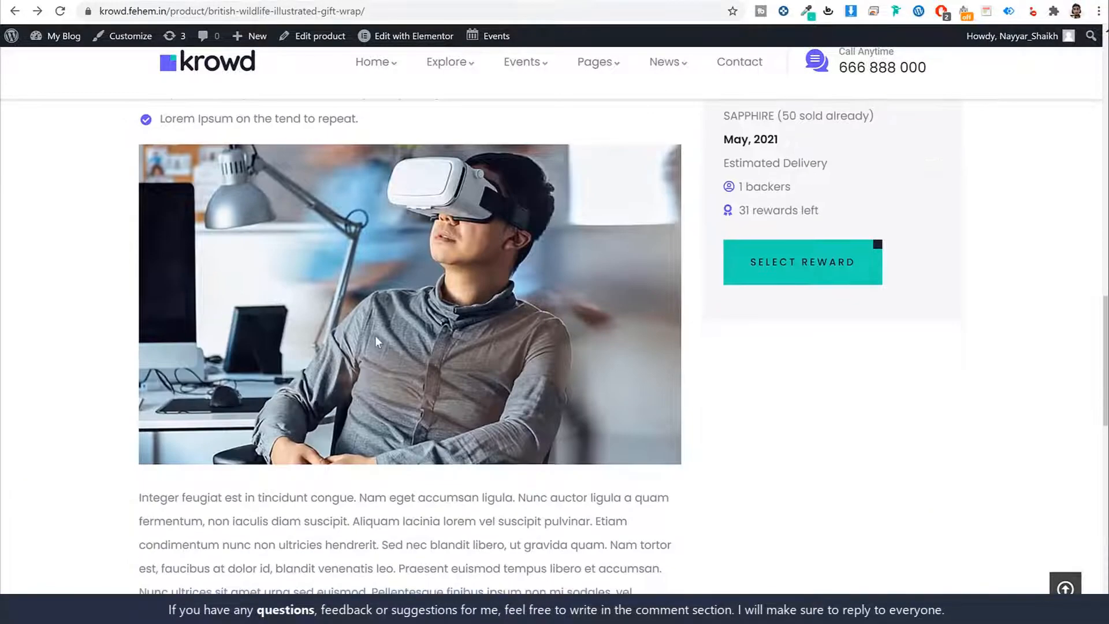
pyautogui.scroll(10, 380, 335)
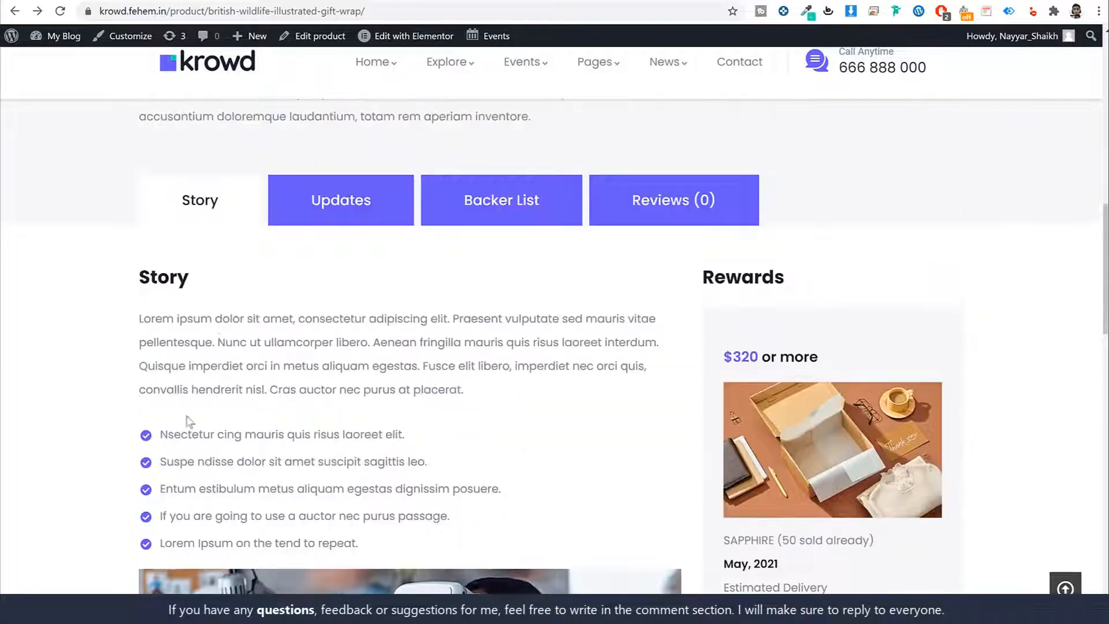
pyautogui.scroll(-3, 435, 367)
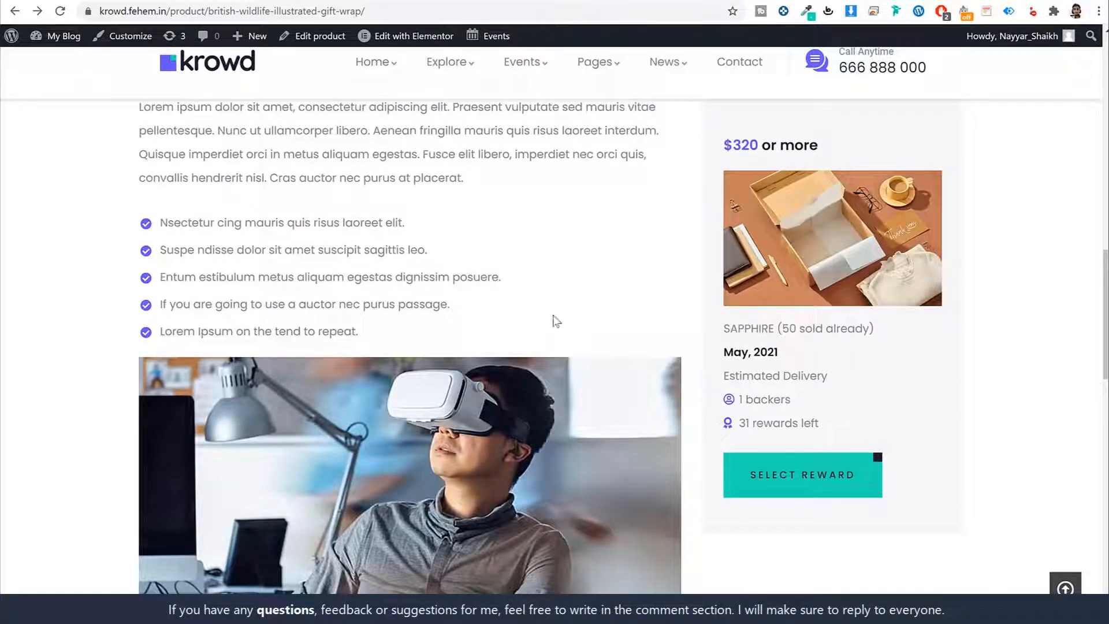
pyautogui.scroll(3, 773, 319)
pyautogui.scroll(-2, 819, 315)
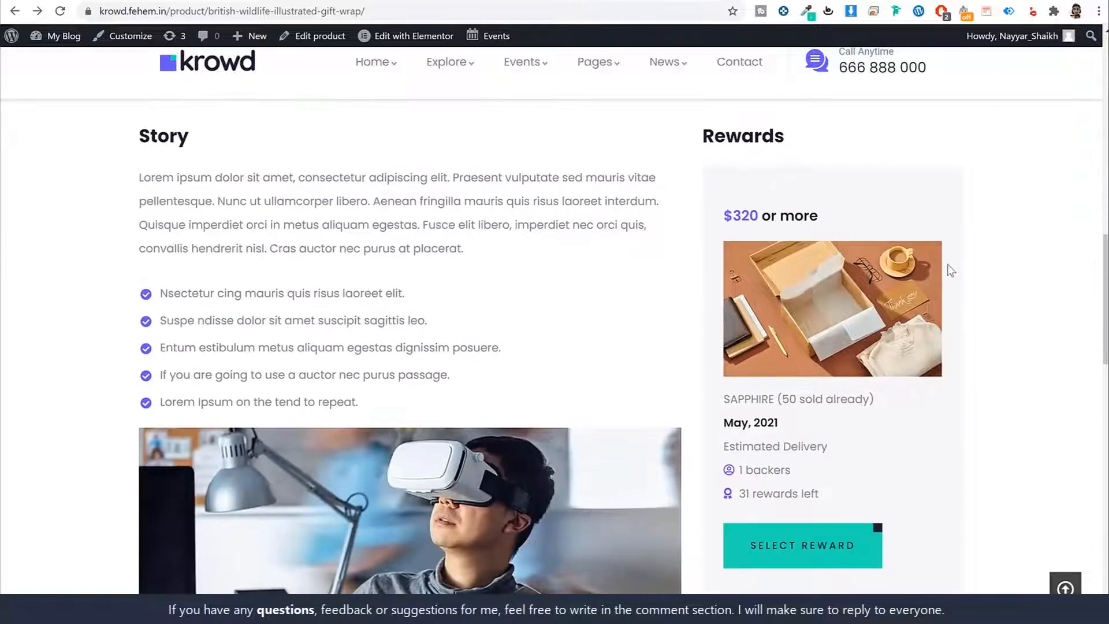
pyautogui.scroll(-1, 844, 186)
pyautogui.scroll(1, 848, 163)
pyautogui.moveTo(758, 215); pyautogui.dragTo(722, 215)
pyautogui.click(831, 218)
pyautogui.tripleClick(767, 215)
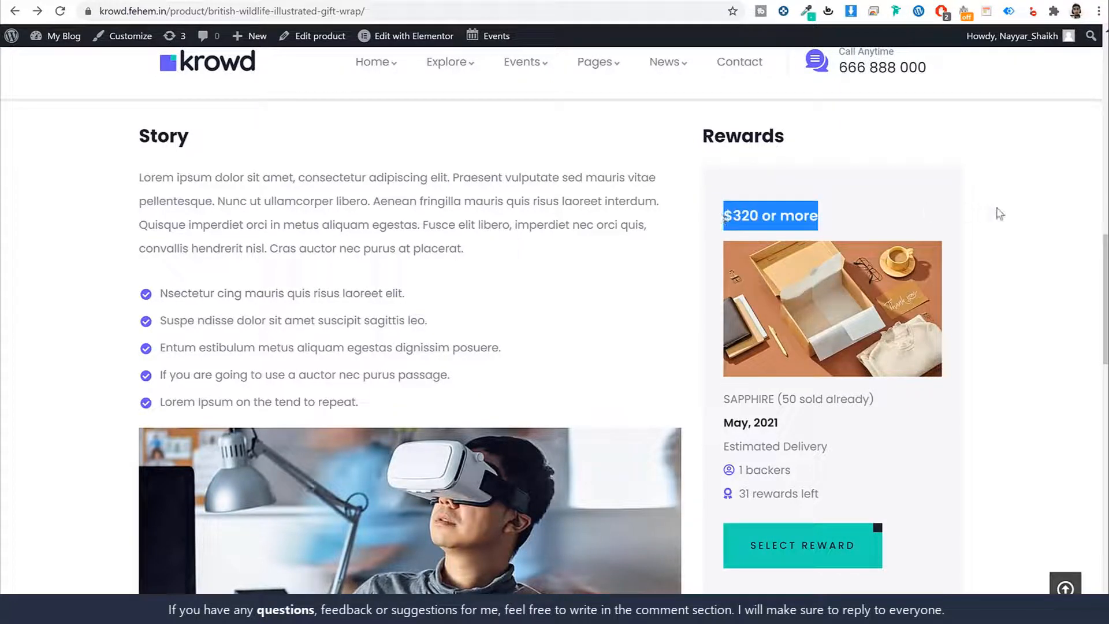
pyautogui.click(997, 264)
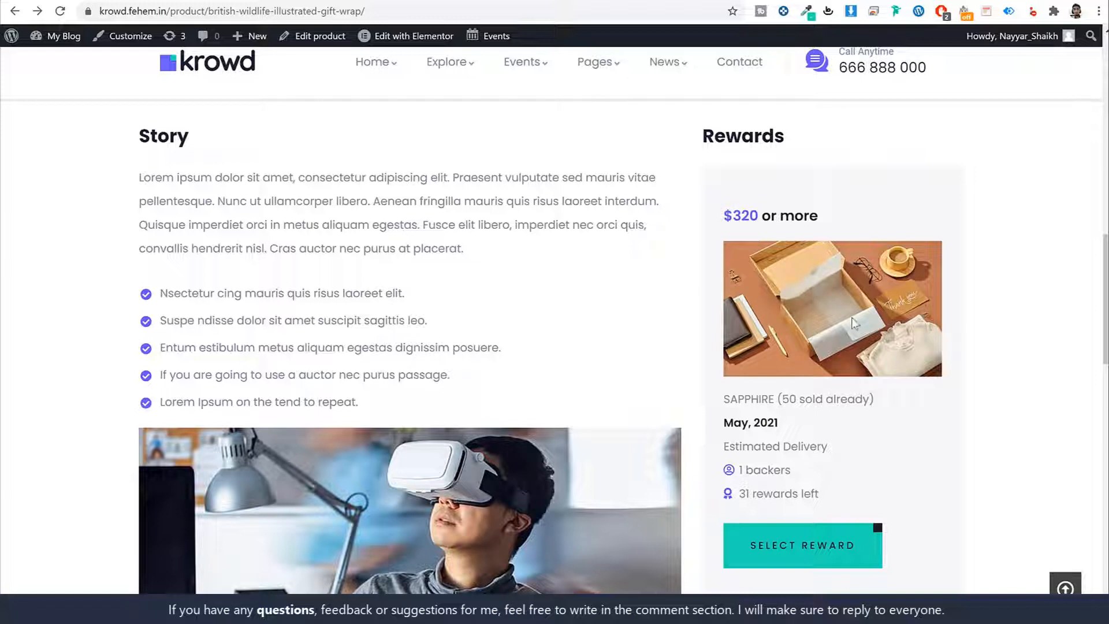
pyautogui.moveTo(830, 494); pyautogui.dragTo(737, 494)
pyautogui.click(804, 493)
pyautogui.scroll(15, 1034, 424)
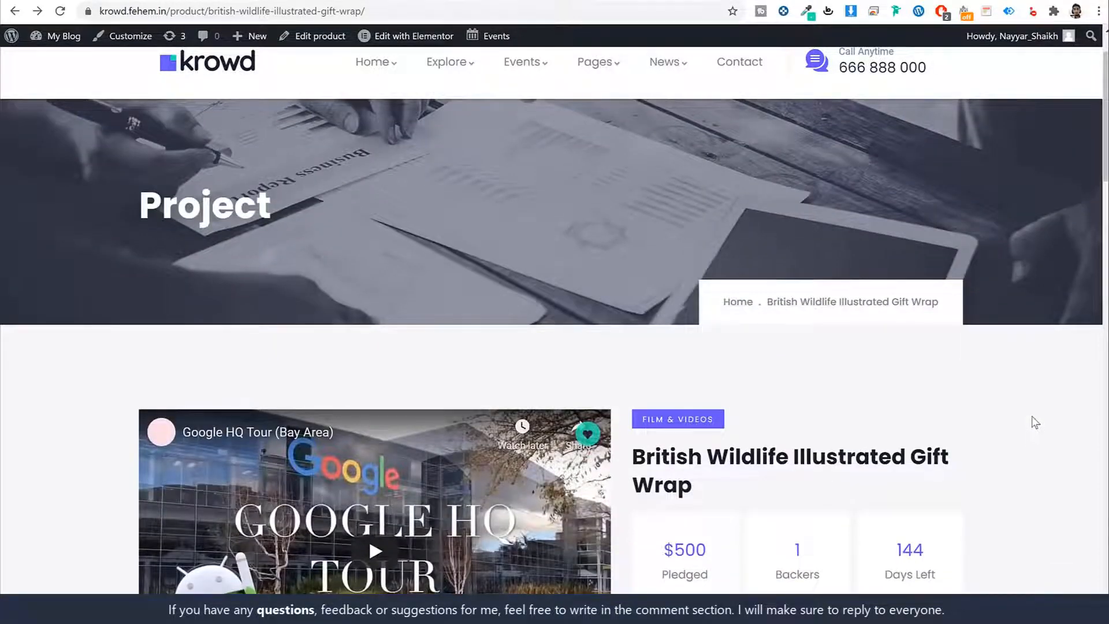
pyautogui.scroll(1, 1035, 423)
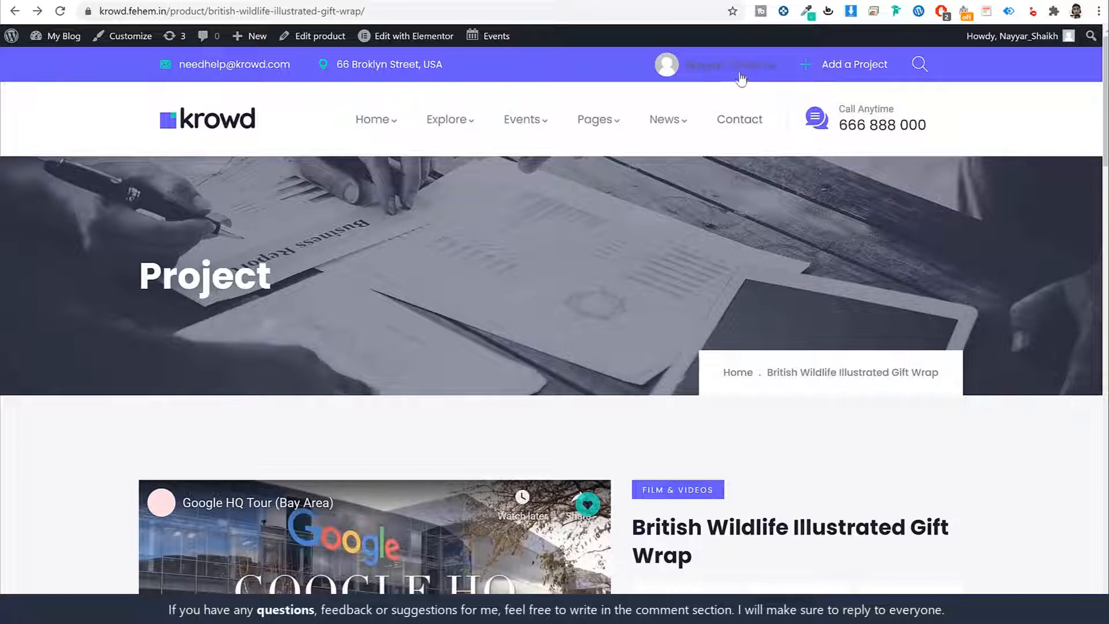
# Step: Open the CF Dashboard and inspect its $500 Fund Raised, Total Backed and 50 deposit figures
pyautogui.moveTo(745, 65)
pyautogui.click(671, 145)
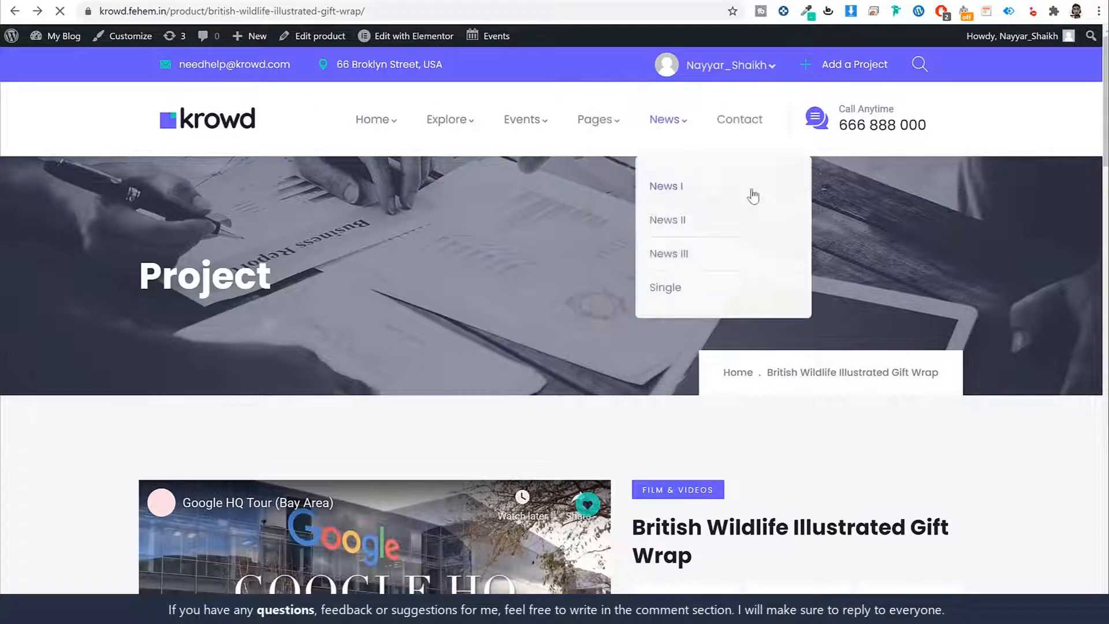
pyautogui.scroll(-6, 965, 314)
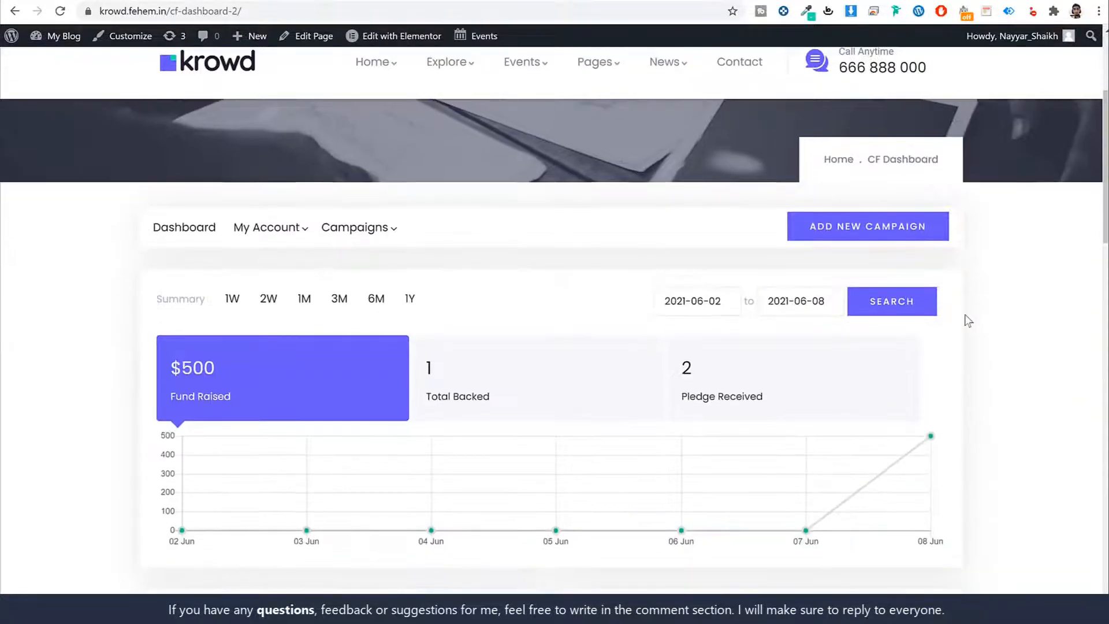
pyautogui.moveTo(235, 256); pyautogui.dragTo(163, 217)
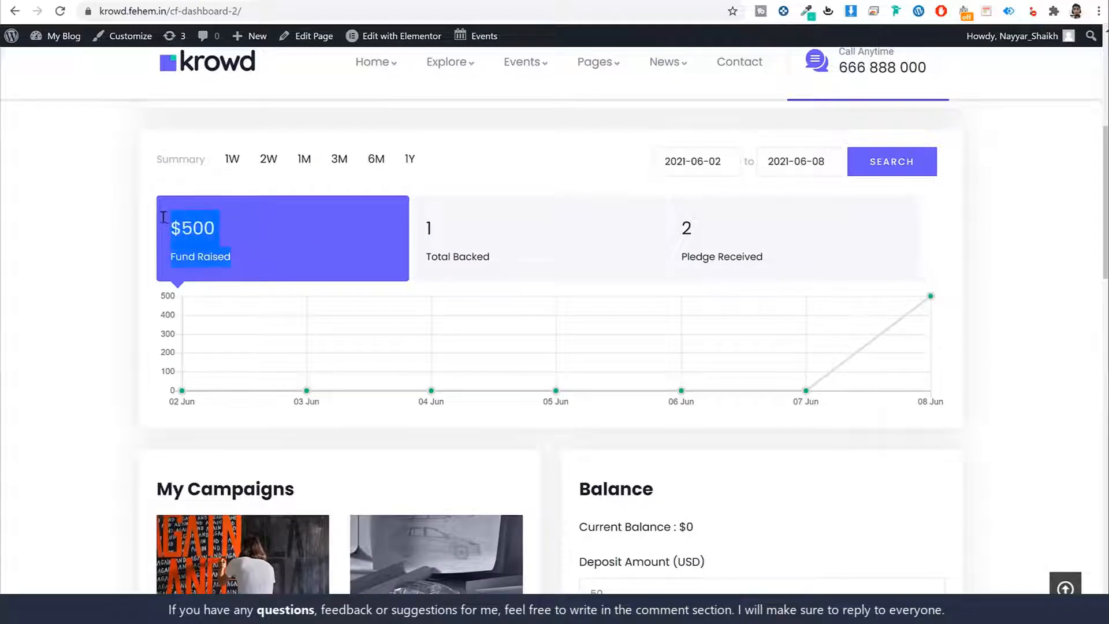
pyautogui.moveTo(492, 257); pyautogui.dragTo(398, 229)
pyautogui.click(450, 218)
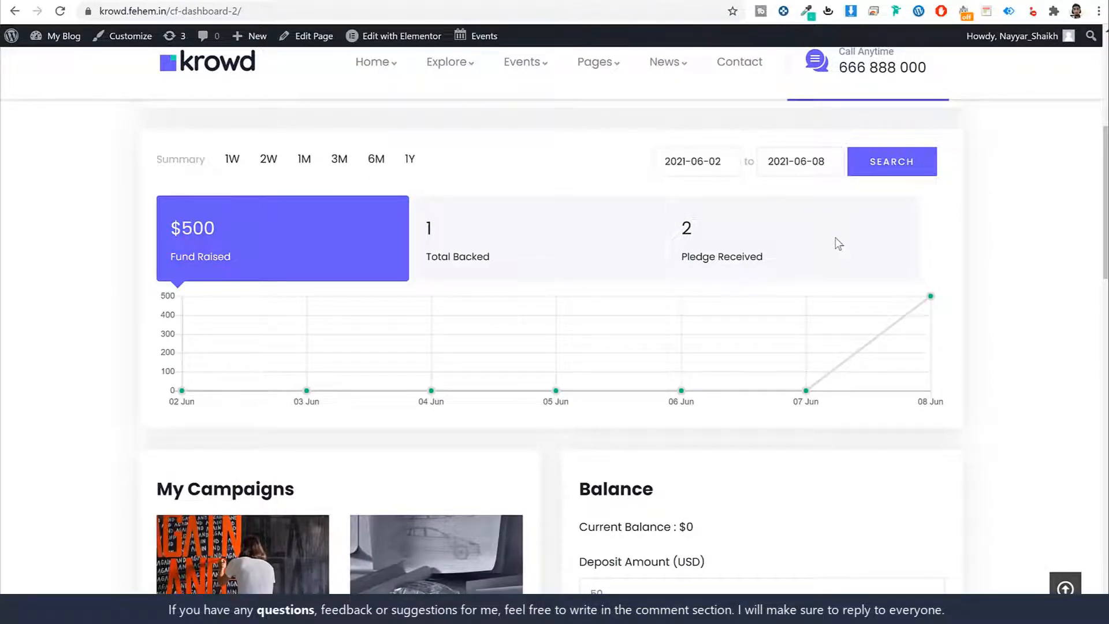
pyautogui.scroll(-6, 827, 294)
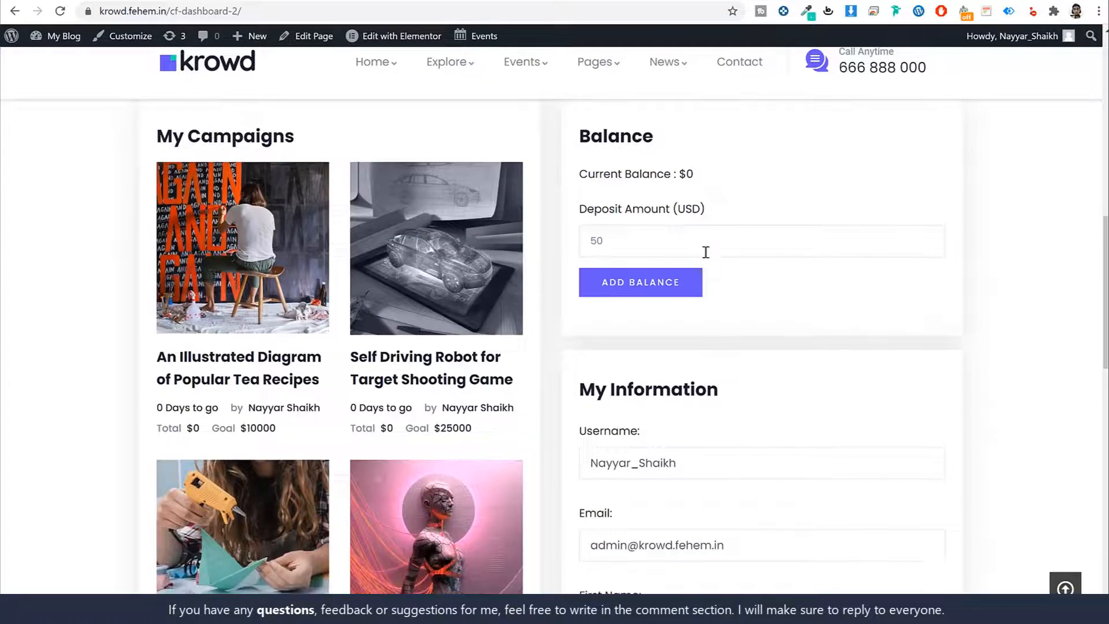
pyautogui.moveTo(580, 236); pyautogui.dragTo(834, 239)
pyautogui.scroll(-12, 855, 263)
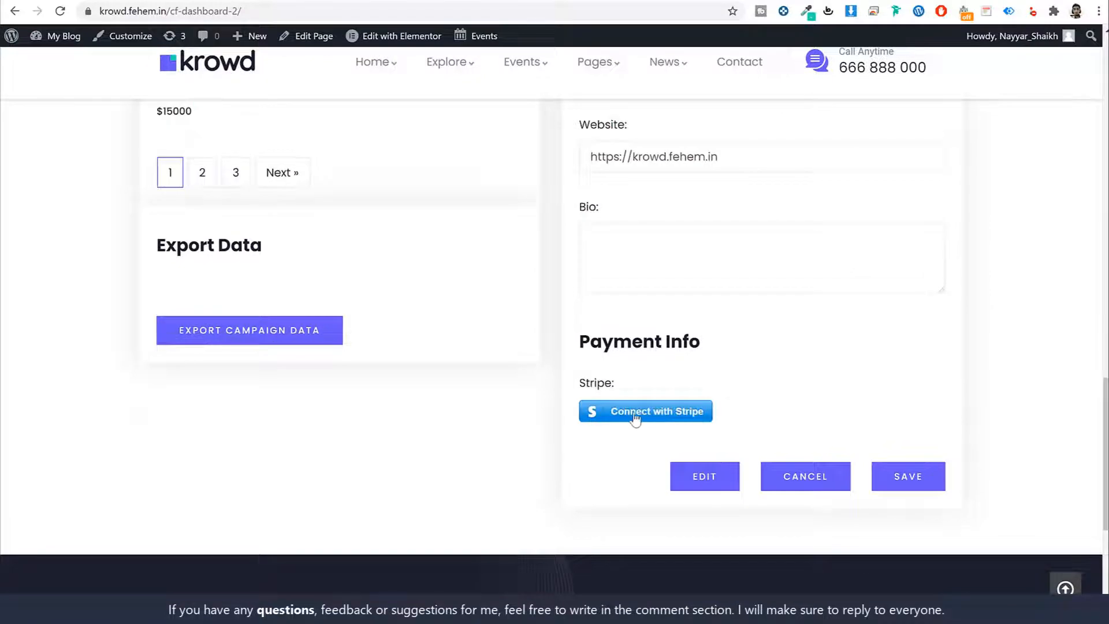
pyautogui.scroll(10, 674, 469)
pyautogui.scroll(5, 679, 475)
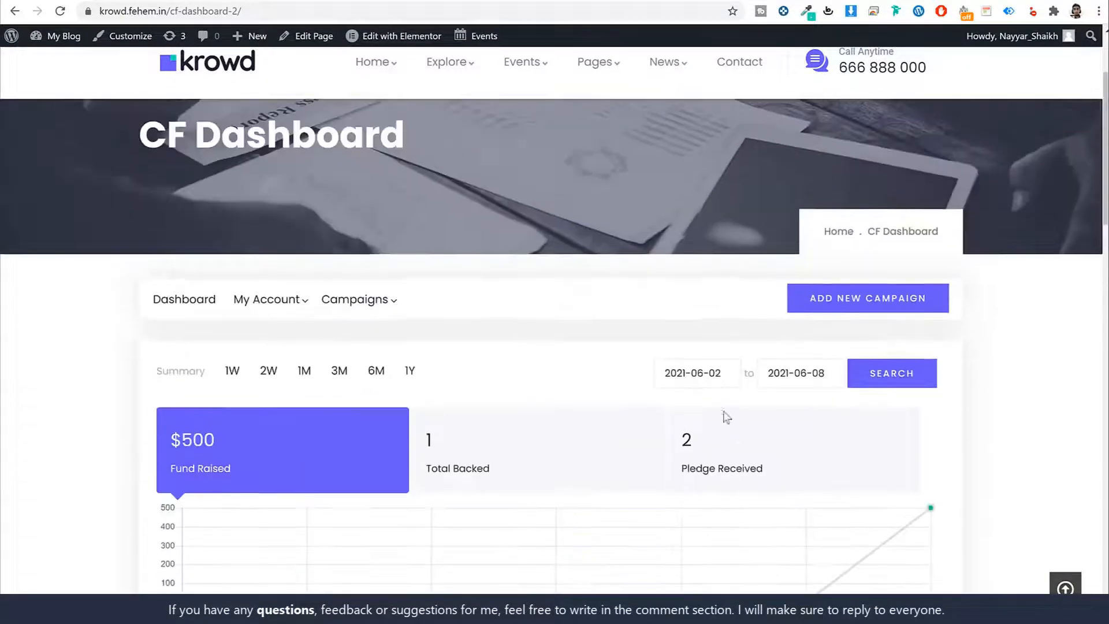
pyautogui.scroll(-4, 593, 251)
pyautogui.scroll(3, 591, 250)
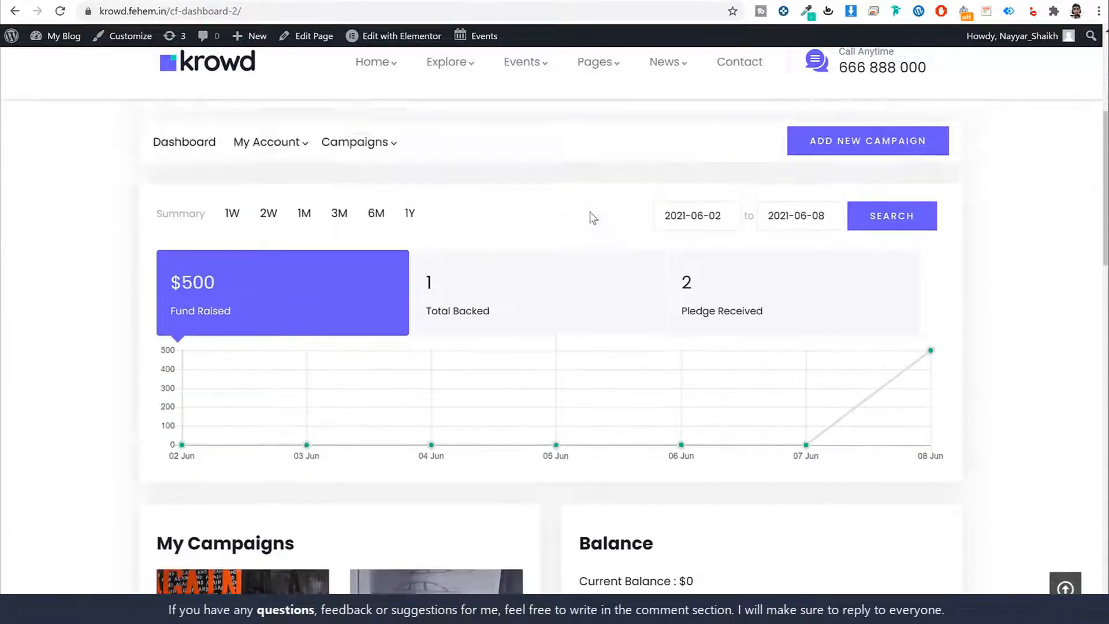
pyautogui.scroll(-1, 416, 344)
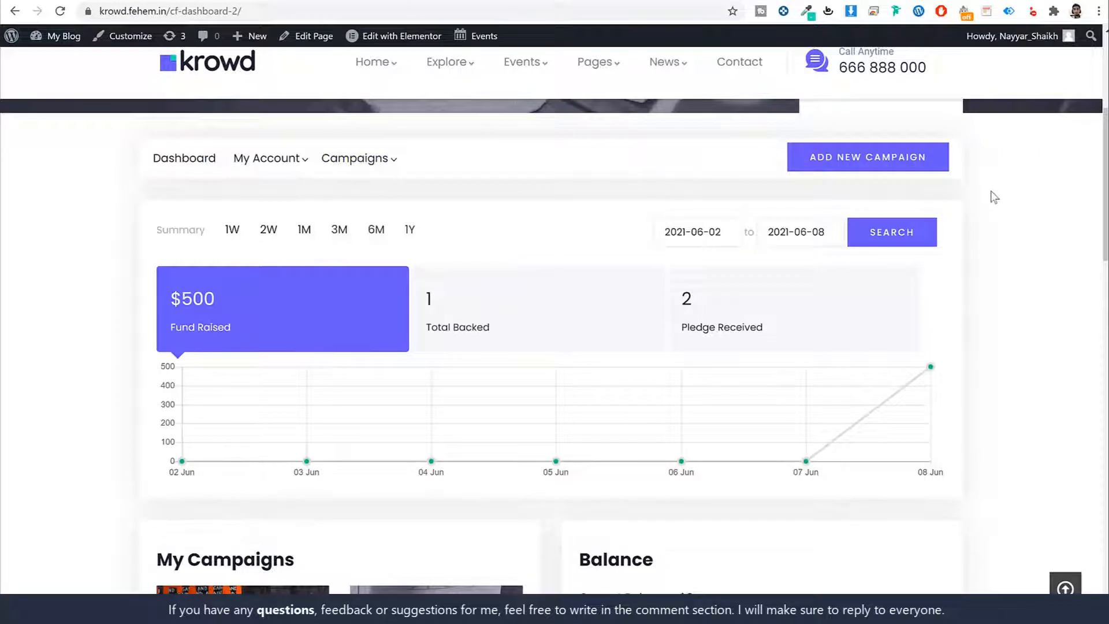
# Step: Preview the Add New Campaign form, then return to the dashboard
pyautogui.click(848, 165)
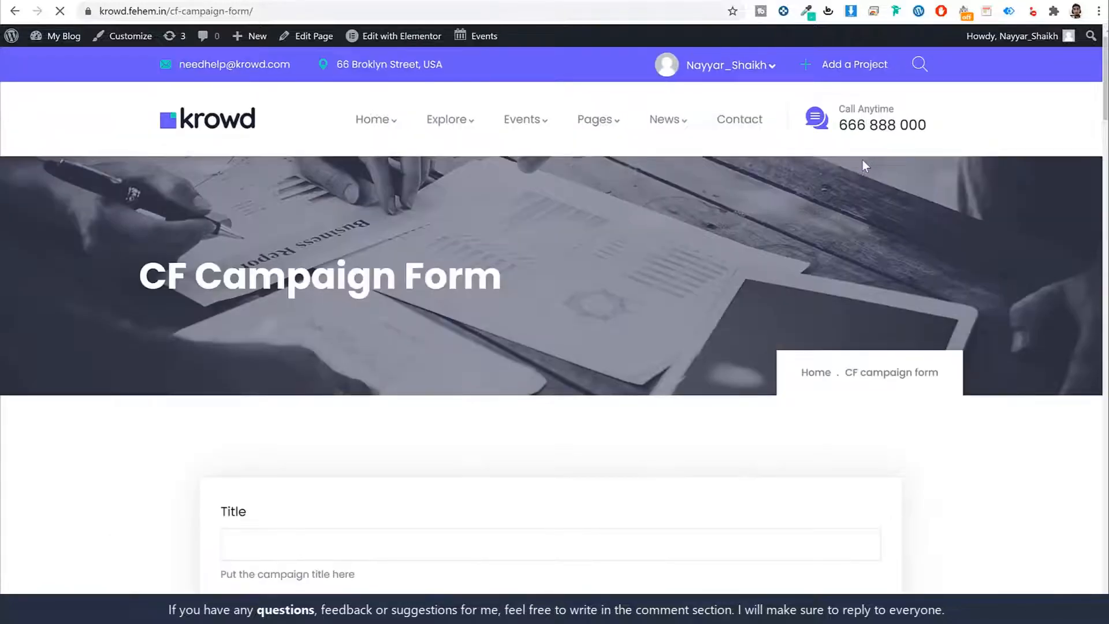
pyautogui.scroll(-20, 886, 320)
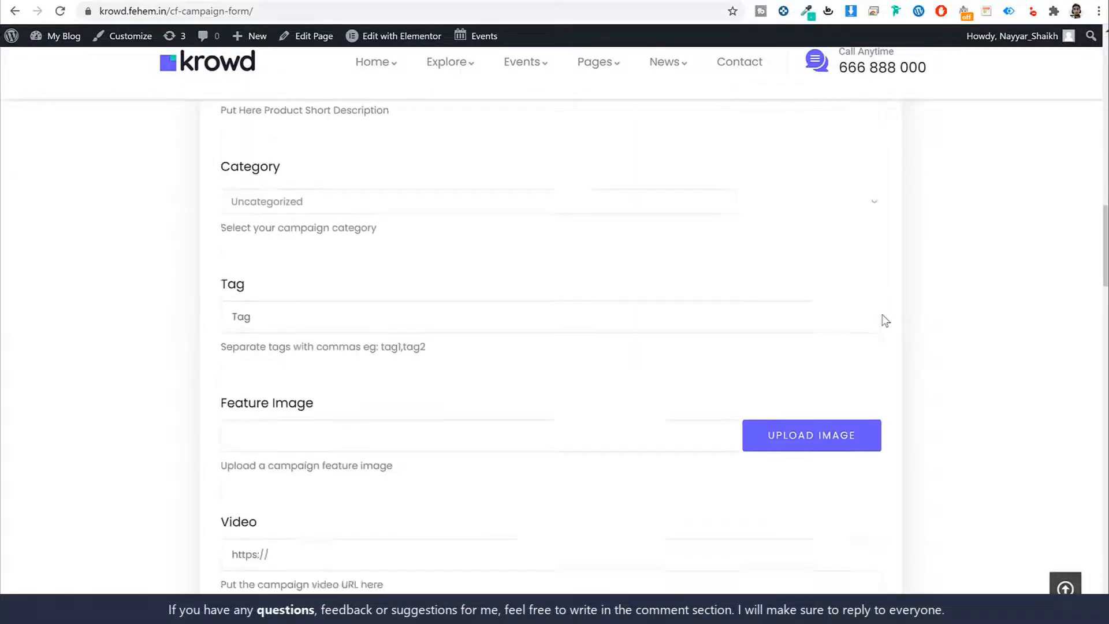
pyautogui.scroll(-12, 886, 322)
pyautogui.scroll(6, 884, 327)
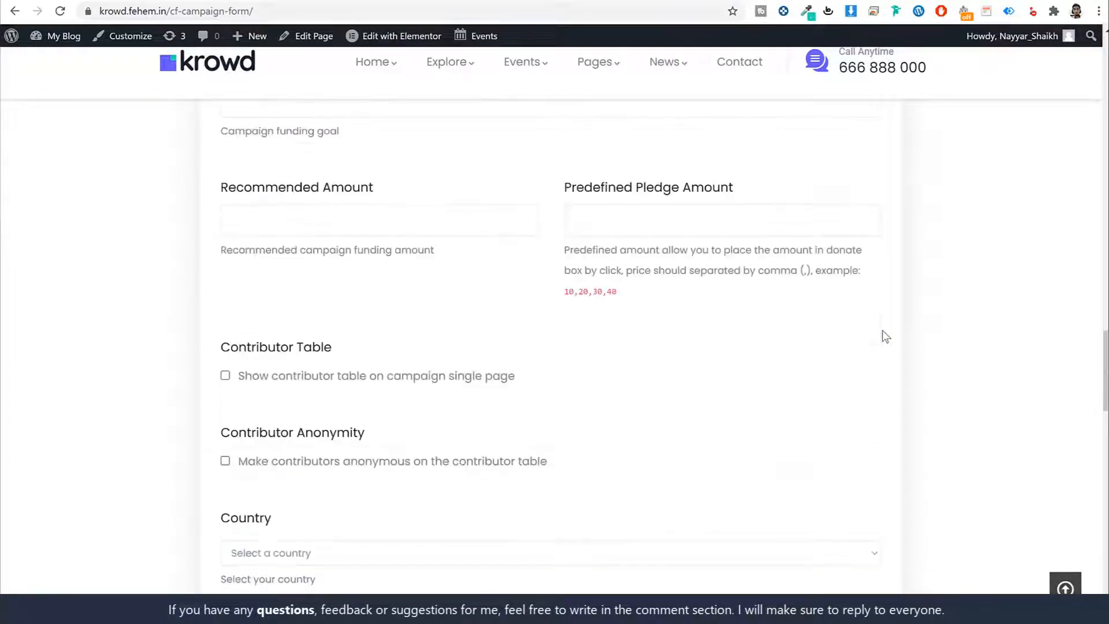
pyautogui.hotkey('alt', 'Left')
pyautogui.scroll(-10, 898, 312)
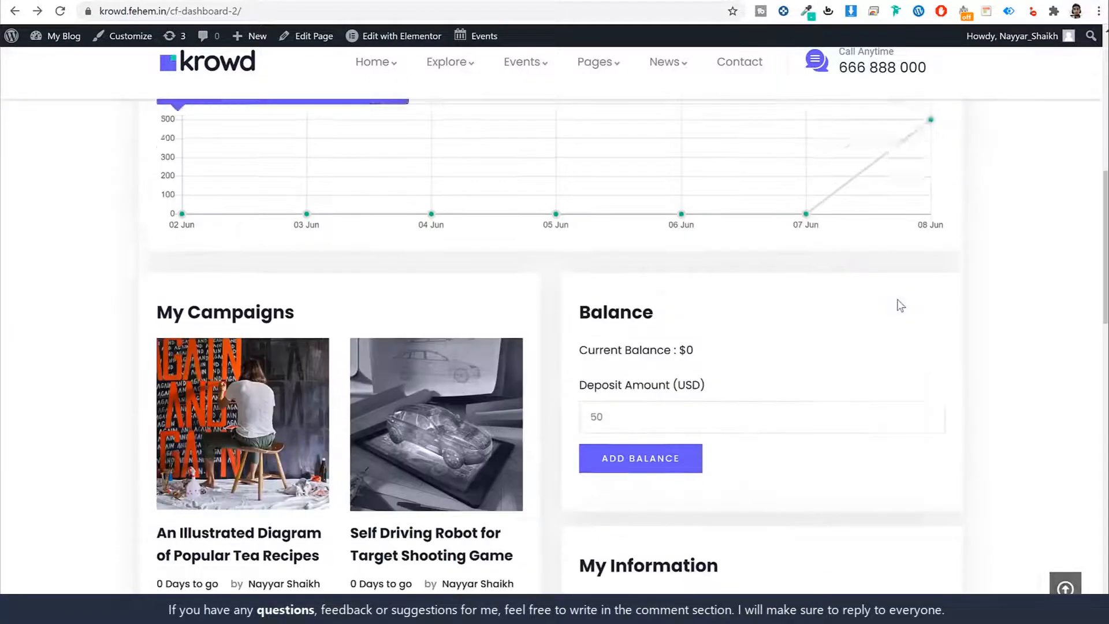
pyautogui.scroll(5, 904, 301)
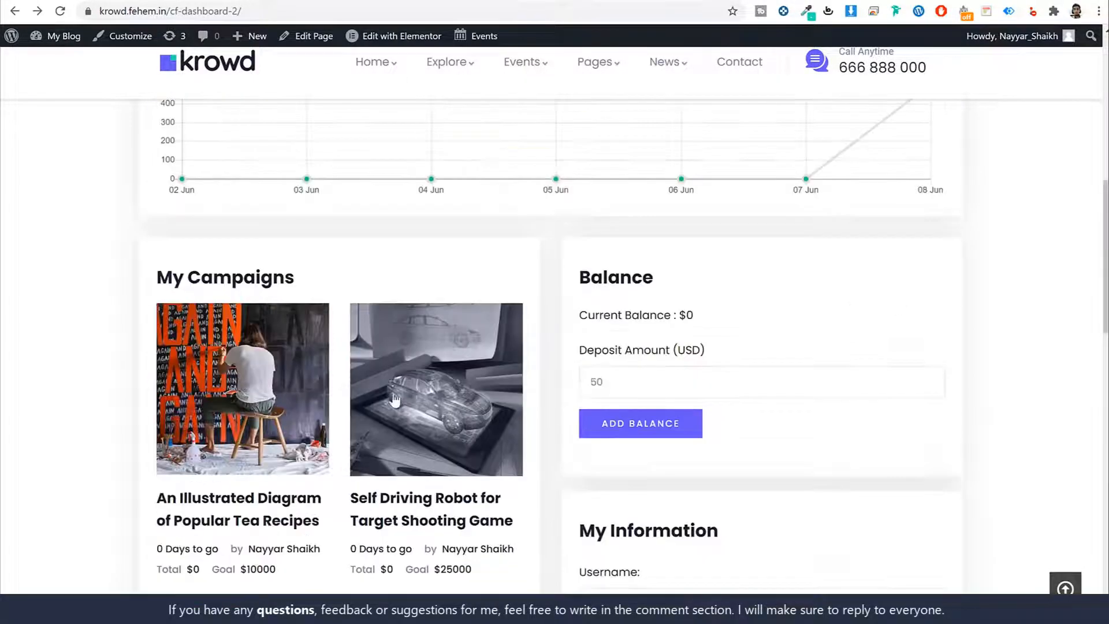
# Step: View the An Illustrated Diagram of Popular Tea Recipes updates timeline, then return to the dashboard
pyautogui.click(267, 392)
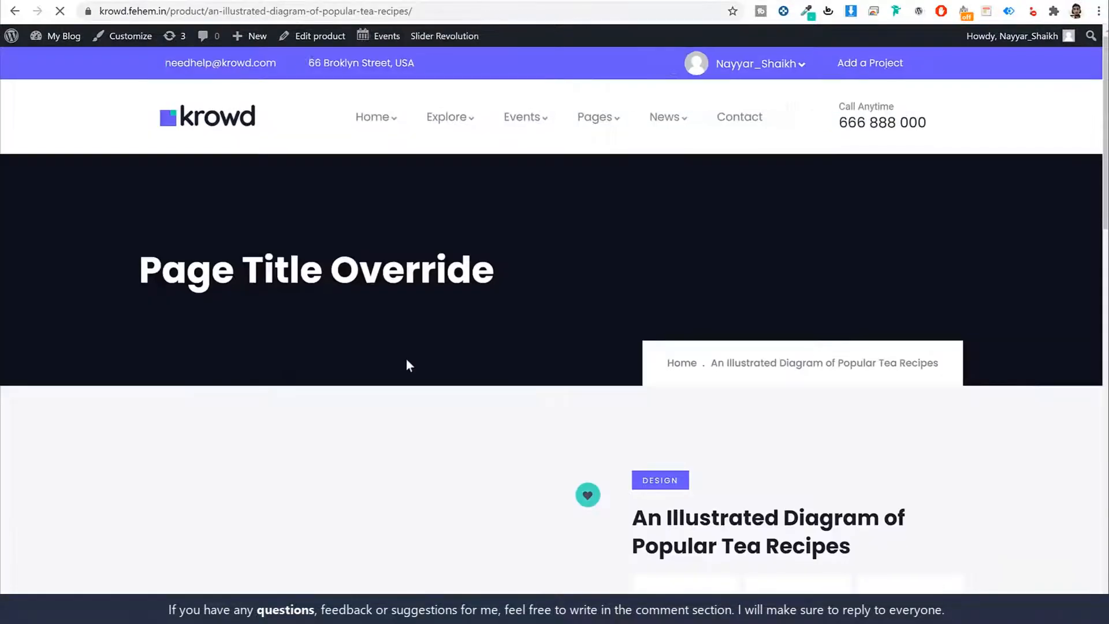
pyautogui.scroll(-5, 416, 363)
pyautogui.scroll(-10, 424, 368)
pyautogui.scroll(2, 426, 366)
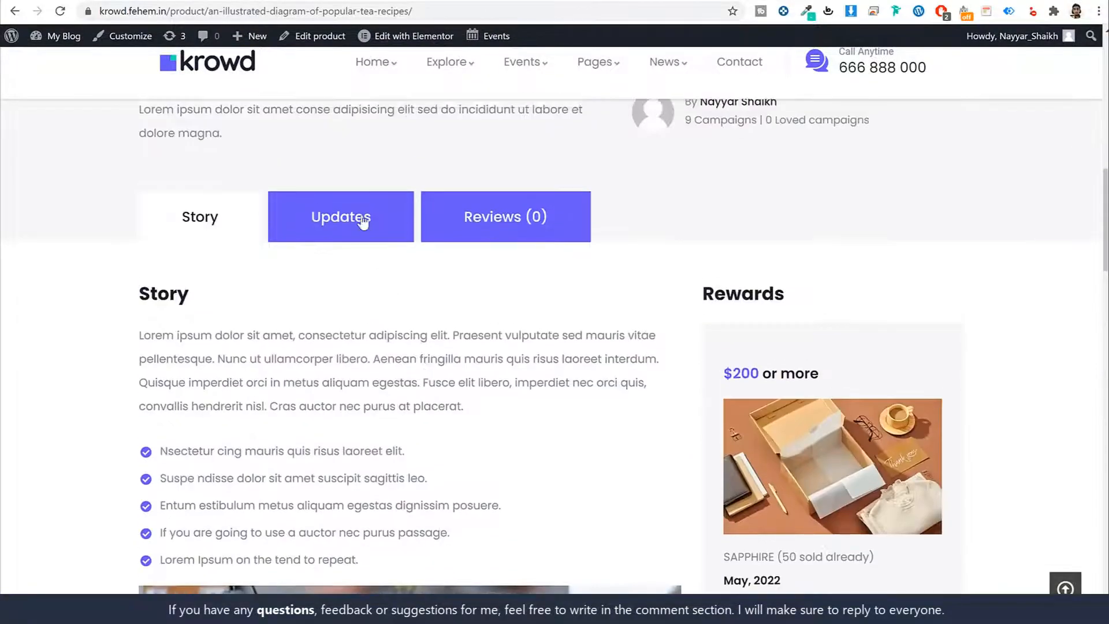
pyautogui.click(345, 218)
pyautogui.scroll(-3, 245, 330)
pyautogui.scroll(3, 322, 354)
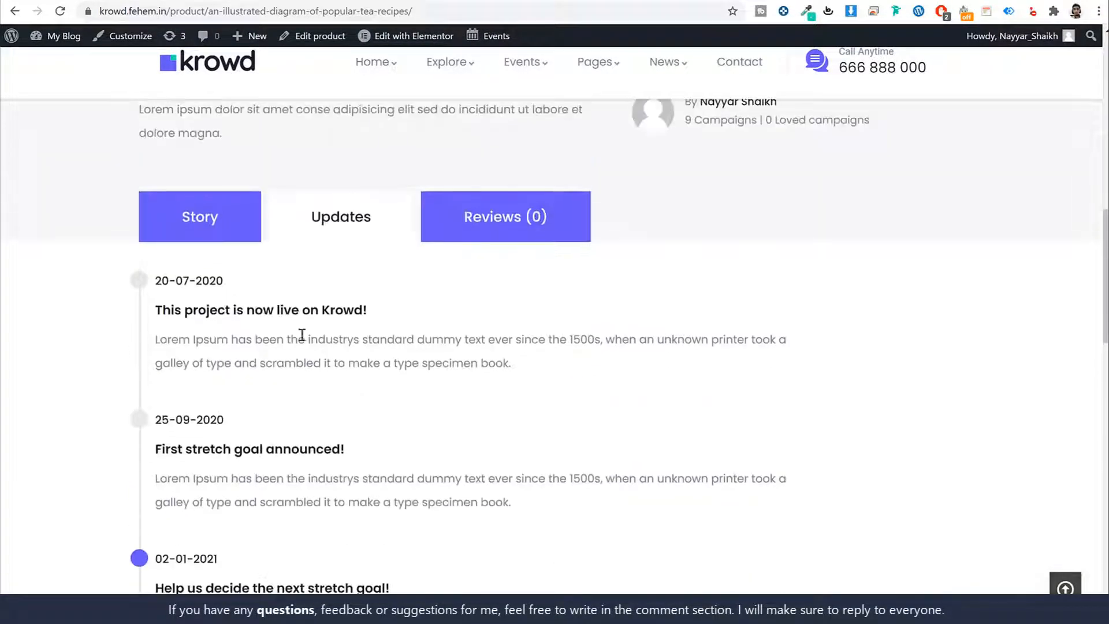
pyautogui.tripleClick(192, 289)
pyautogui.moveTo(156, 310); pyautogui.dragTo(344, 307)
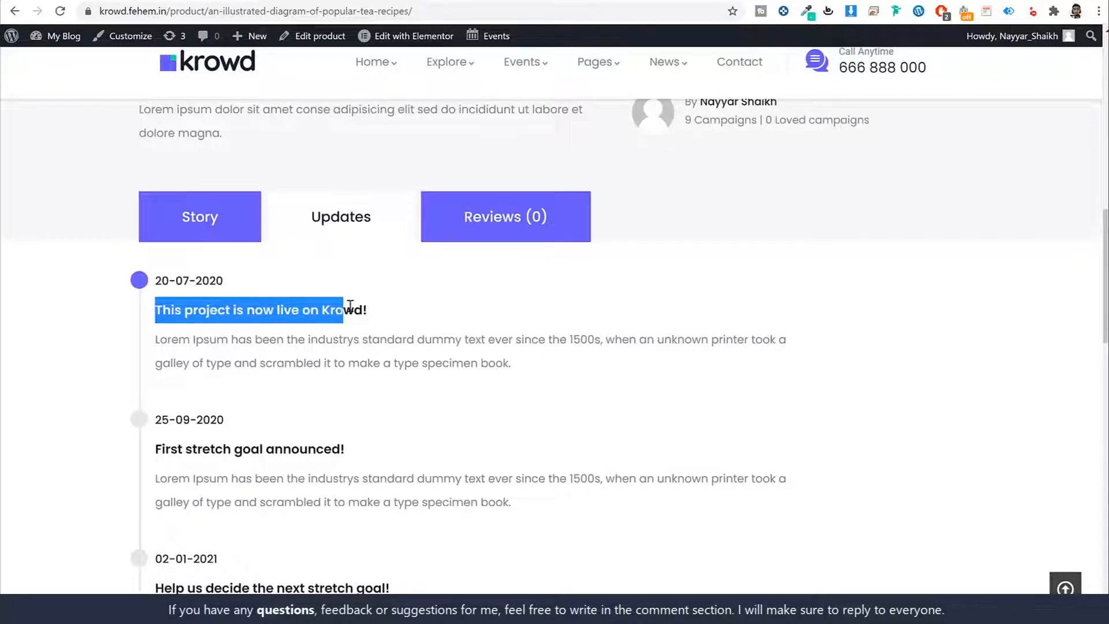
pyautogui.click(372, 316)
pyautogui.hotkey('alt', 'Left')
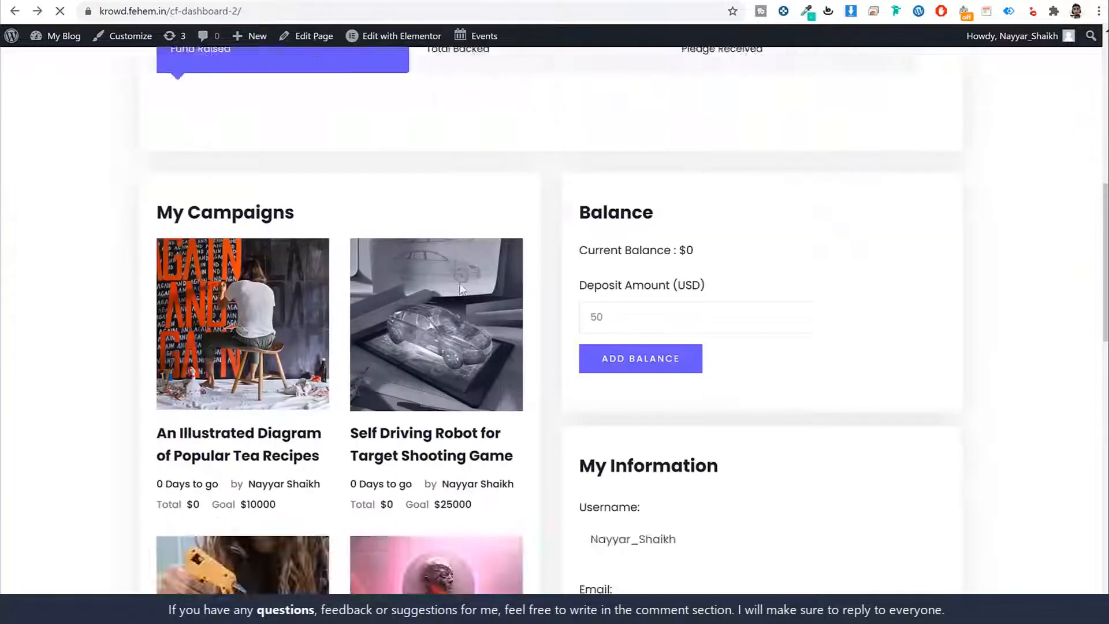
pyautogui.scroll(-3, 924, 284)
pyautogui.scroll(10, 919, 300)
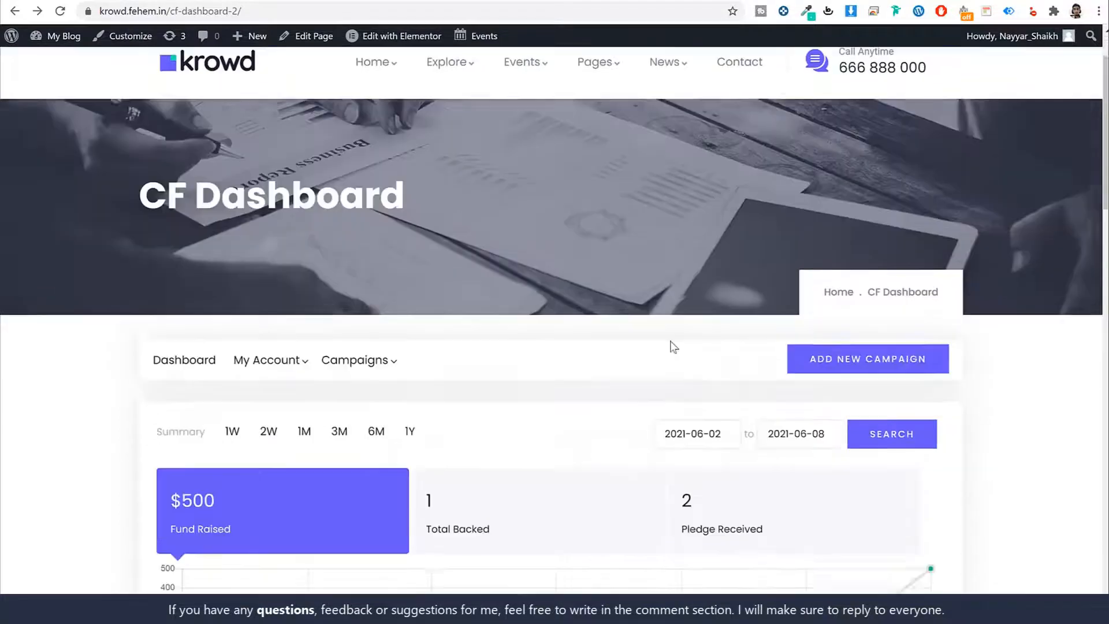
pyautogui.scroll(-2, 670, 346)
# Step: Open the tea recipes campaign's updates from My Campaigns and expand them into editable forms
pyautogui.moveTo(373, 238)
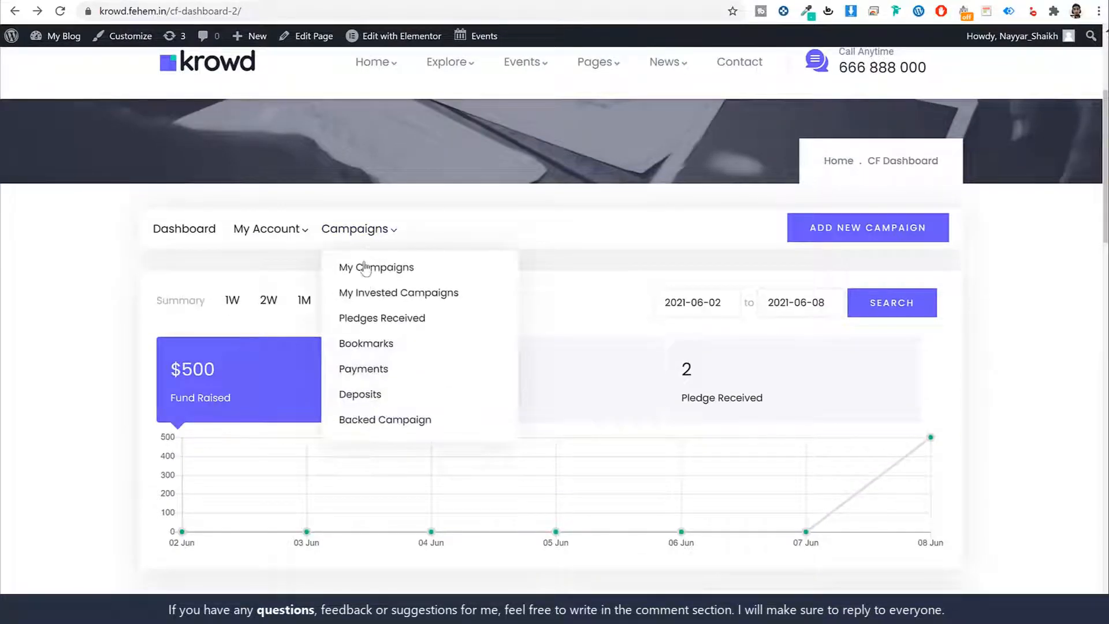
pyautogui.click(376, 272)
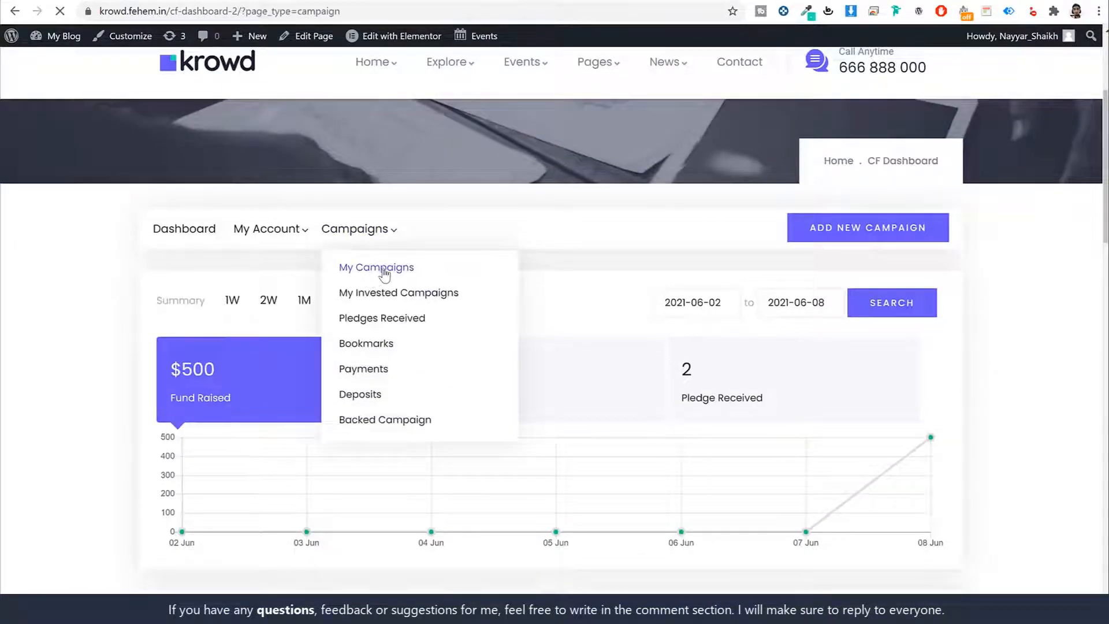
pyautogui.scroll(-4, 687, 292)
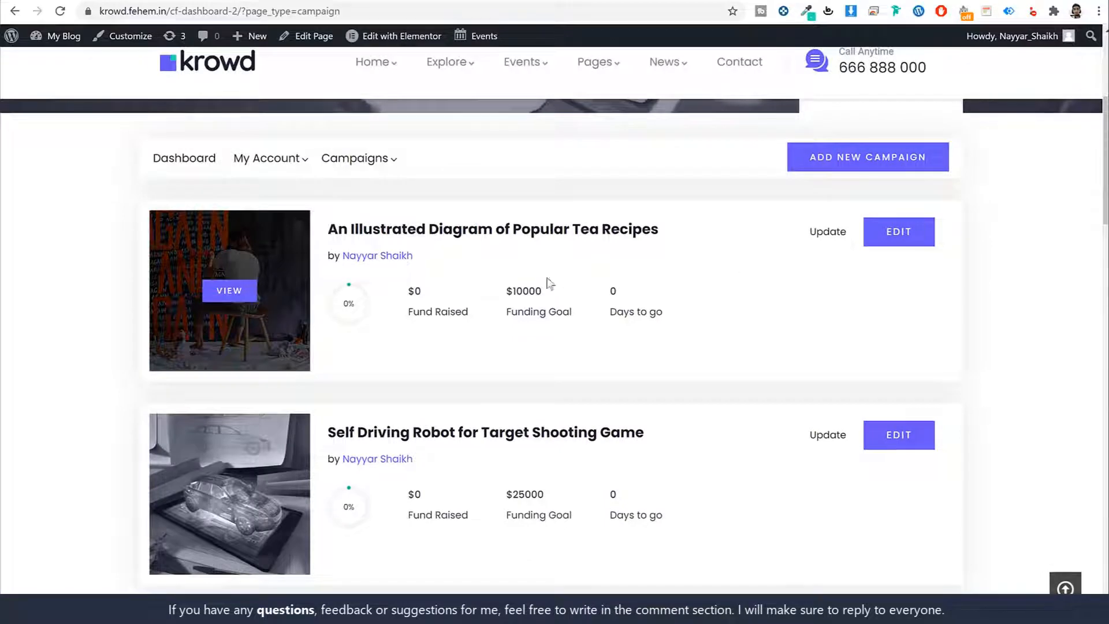
pyautogui.click(840, 234)
pyautogui.scroll(-5, 520, 323)
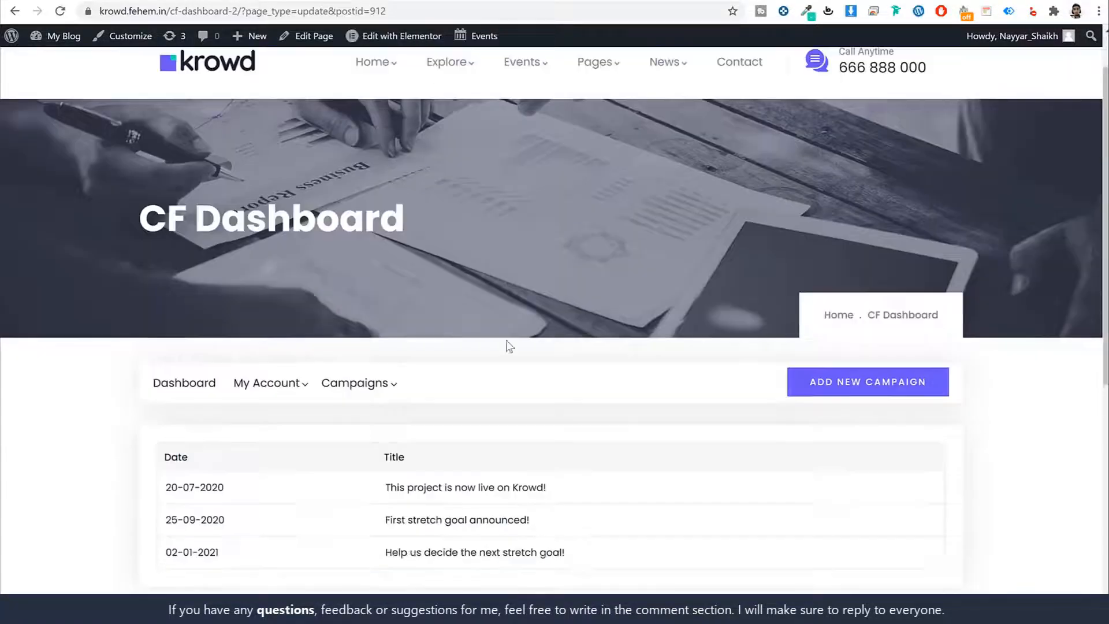
pyautogui.click(199, 398)
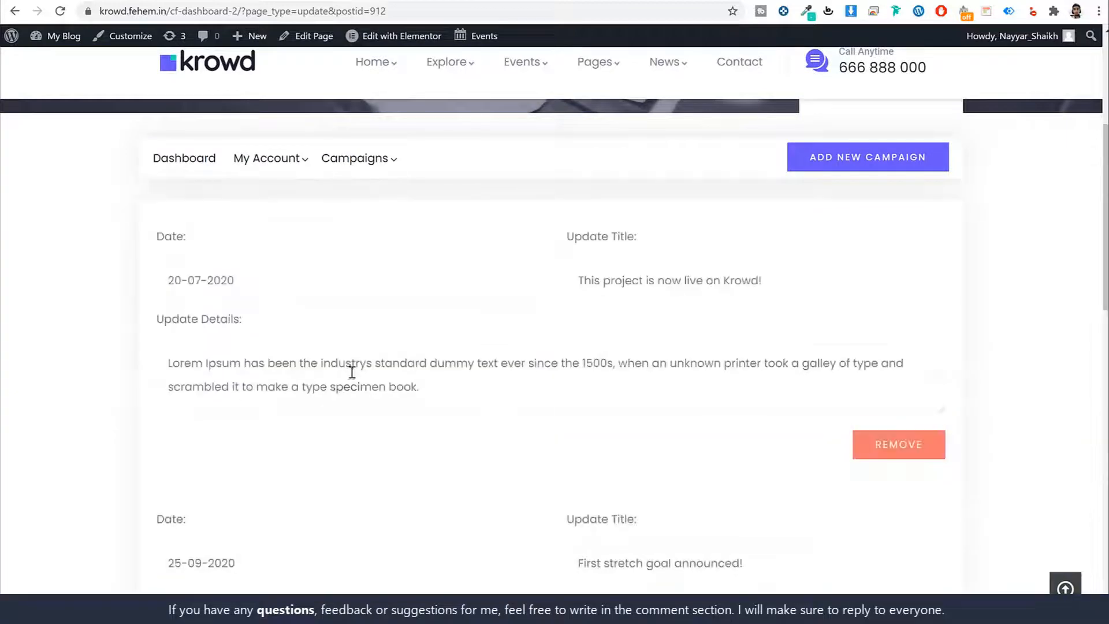
pyautogui.scroll(-3, 354, 371)
pyautogui.scroll(10, 531, 283)
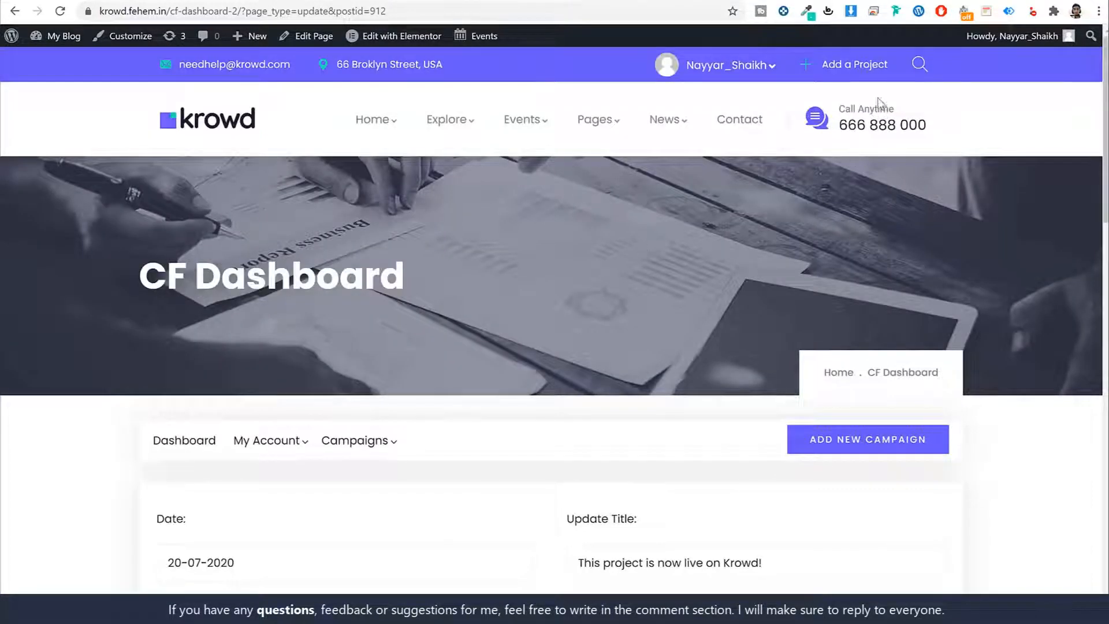
# Step: Browse the About Us page and switch between the Our Vision, Our History and Our Mission tabs
pyautogui.moveTo(598, 119)
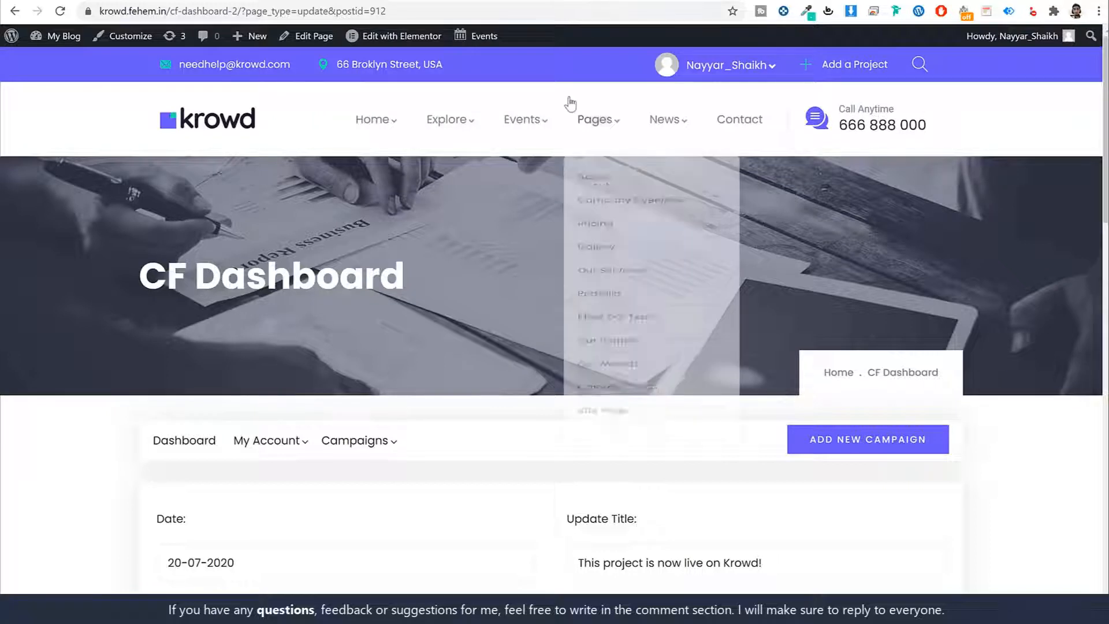
pyautogui.click(619, 186)
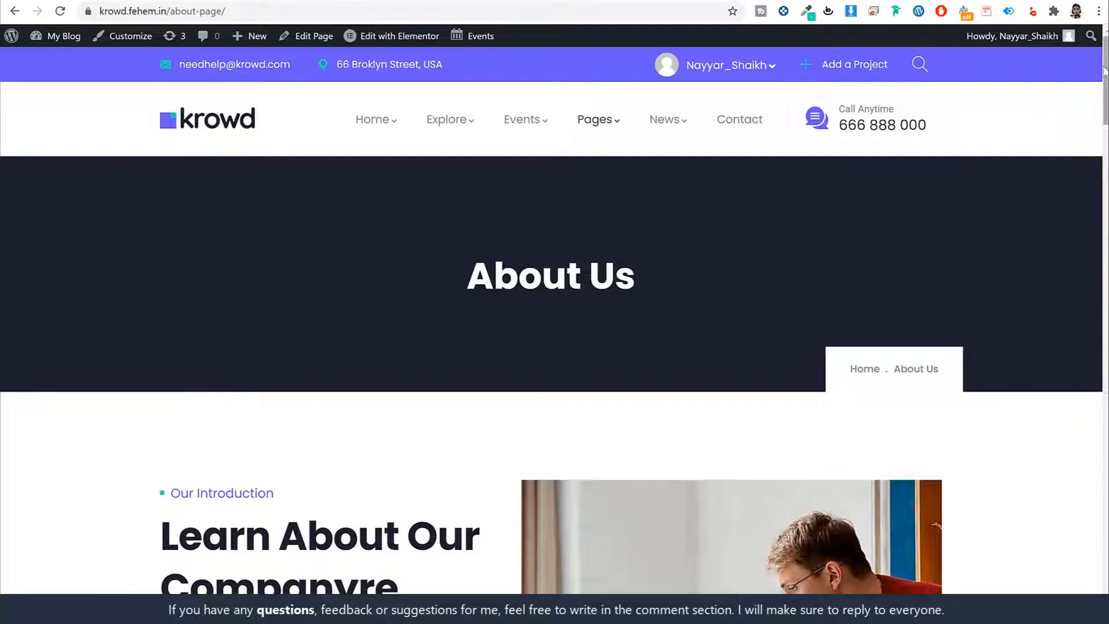
pyautogui.scroll(-10, 1072, 112)
pyautogui.scroll(-5, 1106, 262)
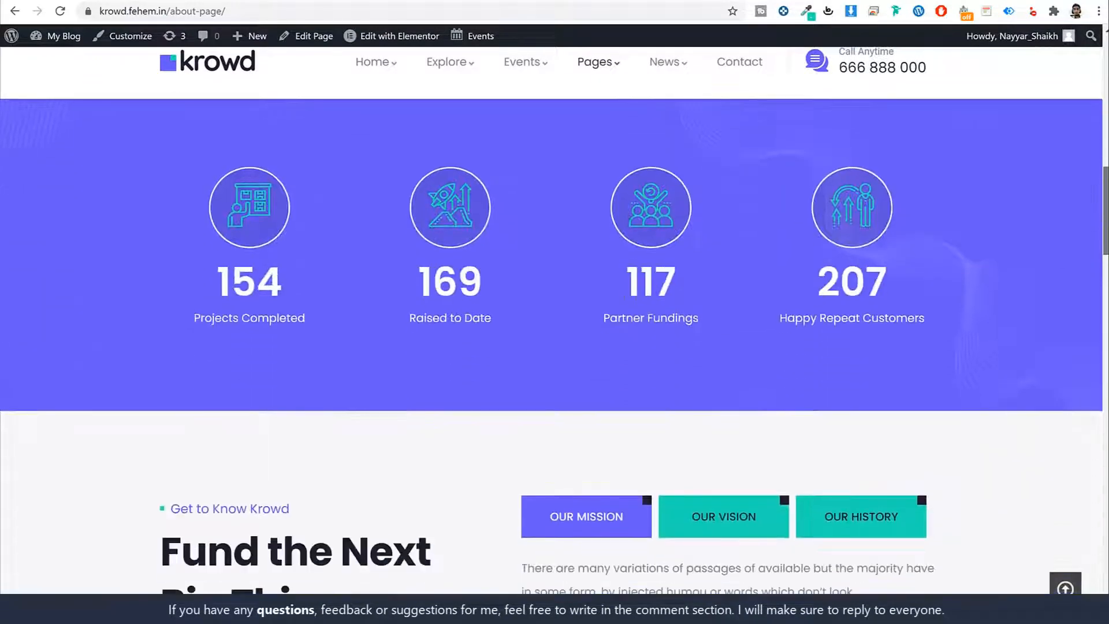
pyautogui.scroll(-5, 1107, 262)
pyautogui.scroll(1, 1106, 262)
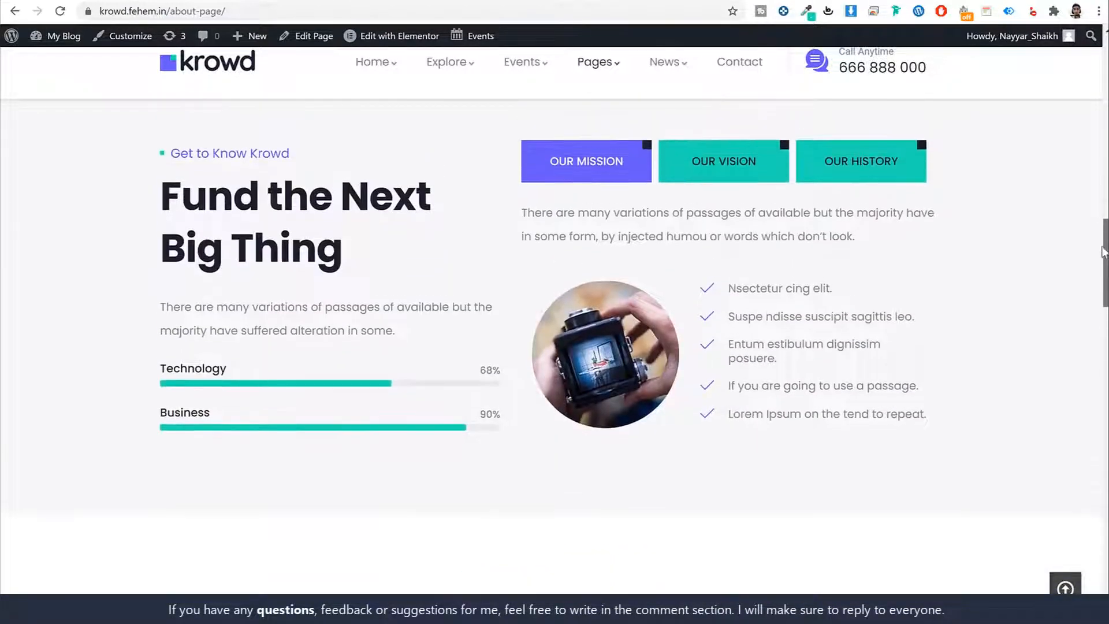
pyautogui.click(714, 164)
pyautogui.click(842, 168)
pyautogui.click(580, 173)
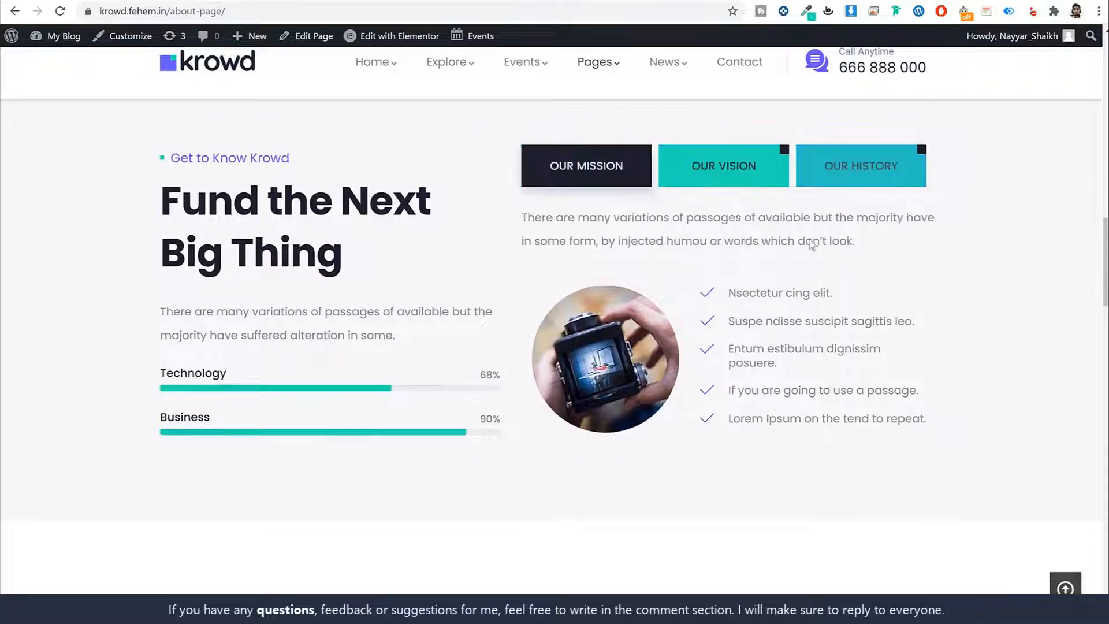
pyautogui.scroll(-20, 1106, 239)
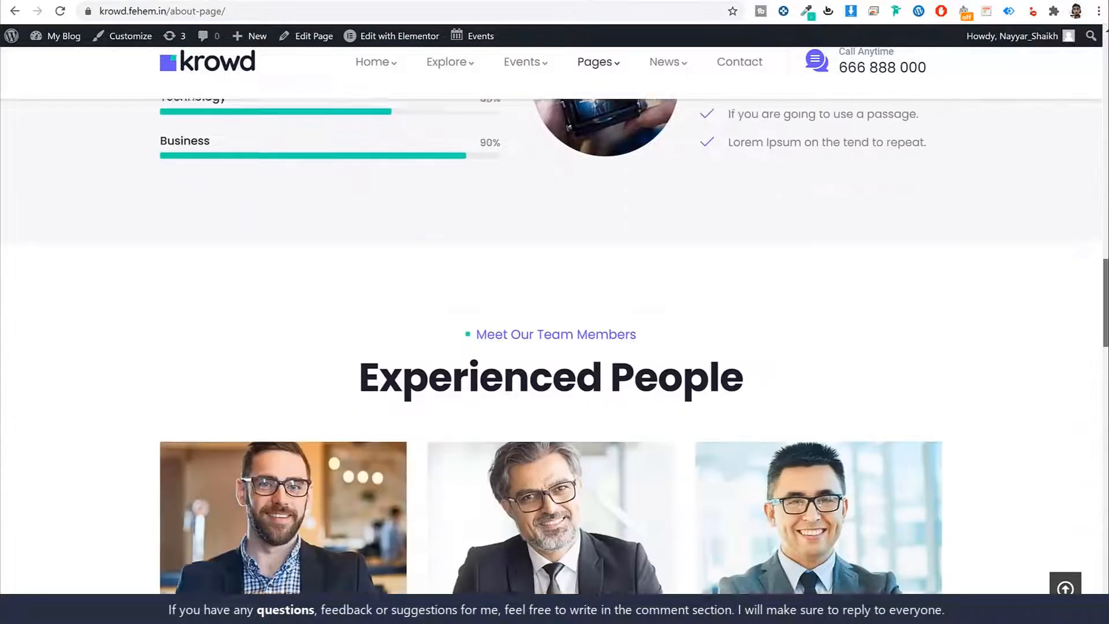
pyautogui.scroll(20, 1092, 69)
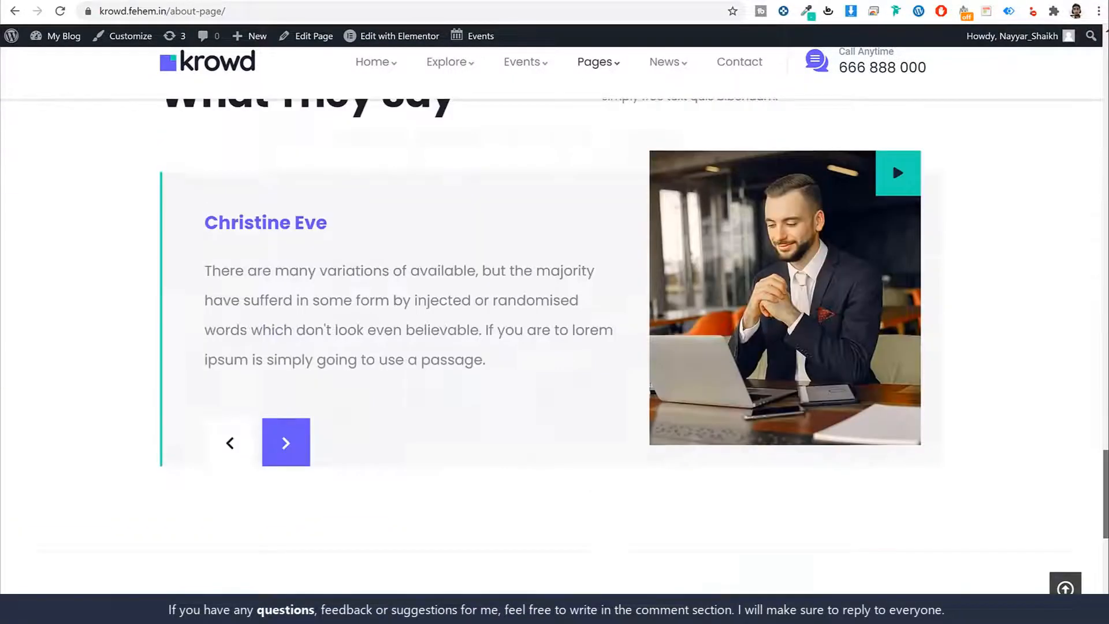
pyautogui.scroll(1, 1063, 130)
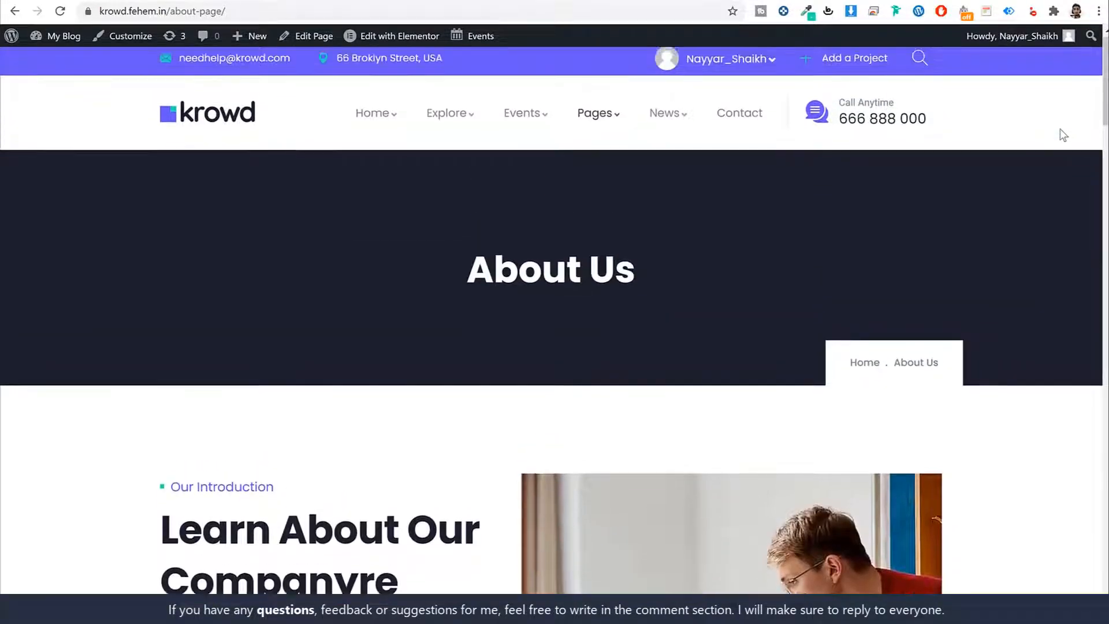
# Step: Scroll through the Contact Page, then return to the site's homepage
pyautogui.click(729, 120)
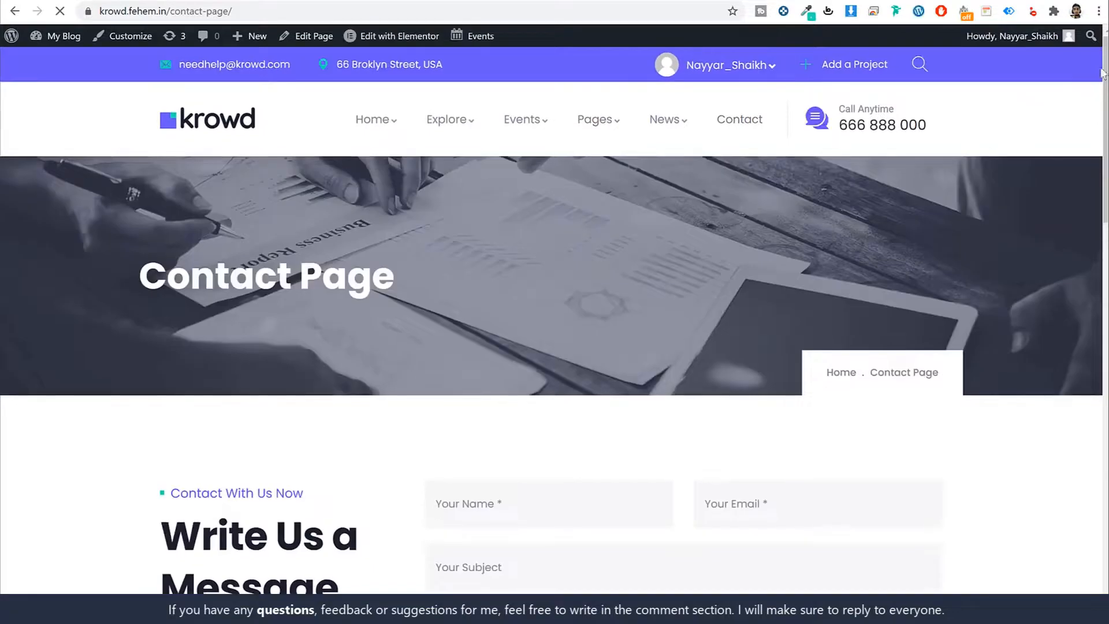
pyautogui.scroll(-4, 1101, 153)
pyautogui.scroll(-12, 1101, 153)
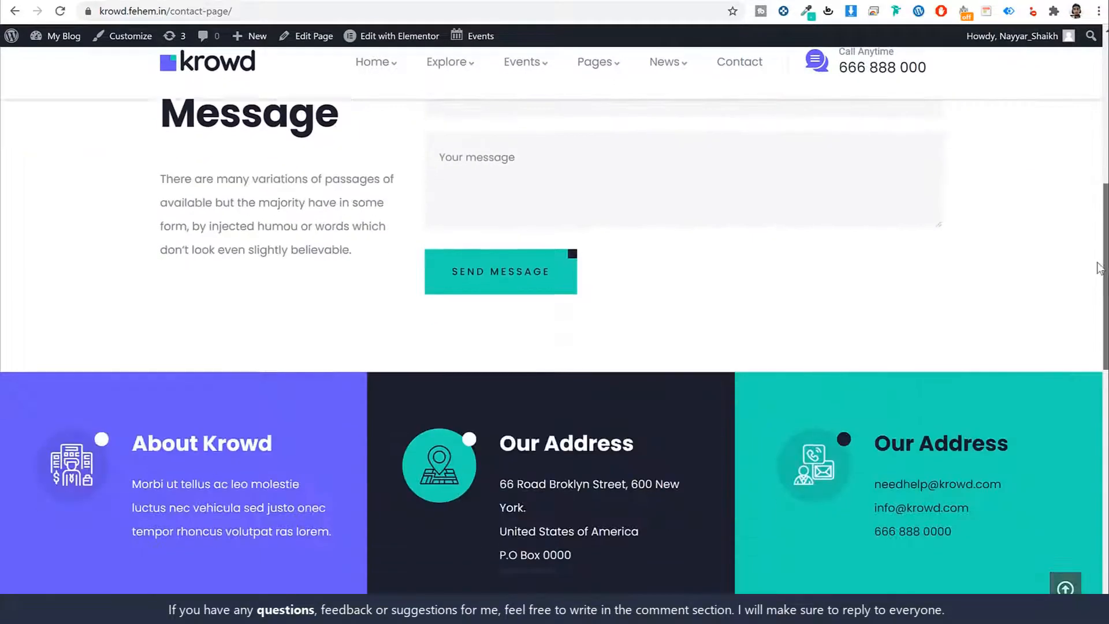
pyautogui.scroll(9, 1063, 132)
pyautogui.scroll(6, 1063, 132)
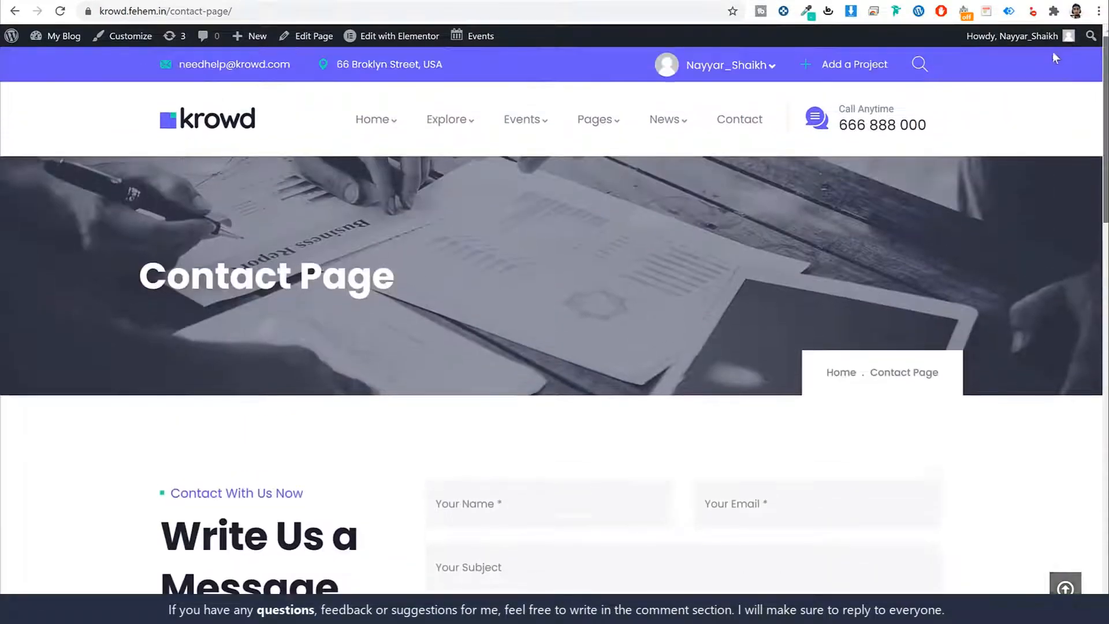
pyautogui.click(190, 122)
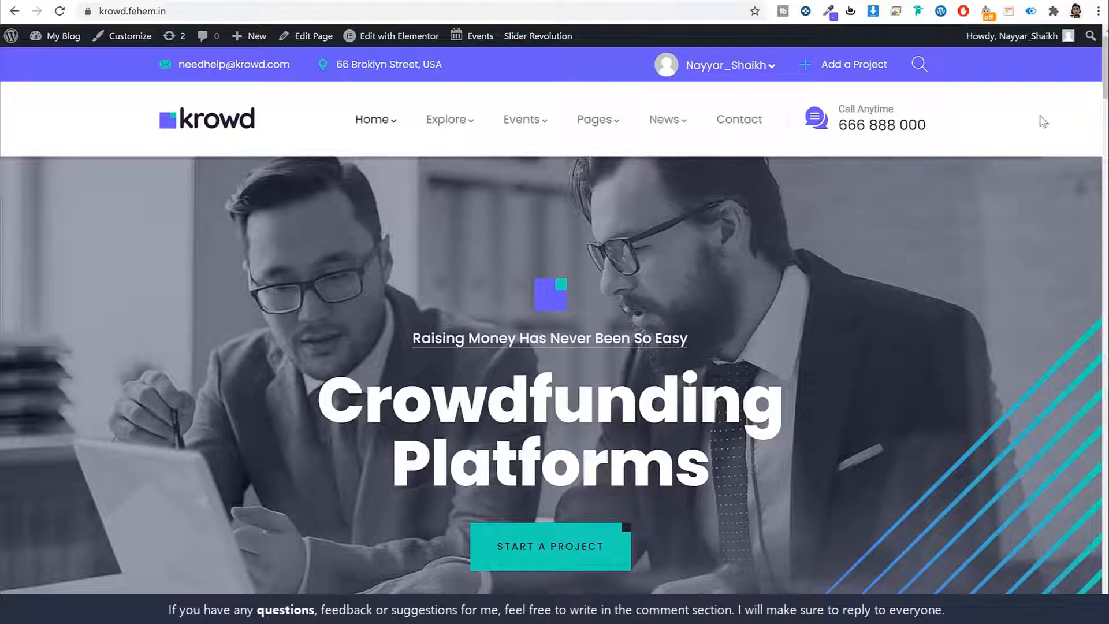
# Step: Scroll the finished Krowd homepage, then open a new blank browser tab
pyautogui.scroll(-1, 1105, 81)
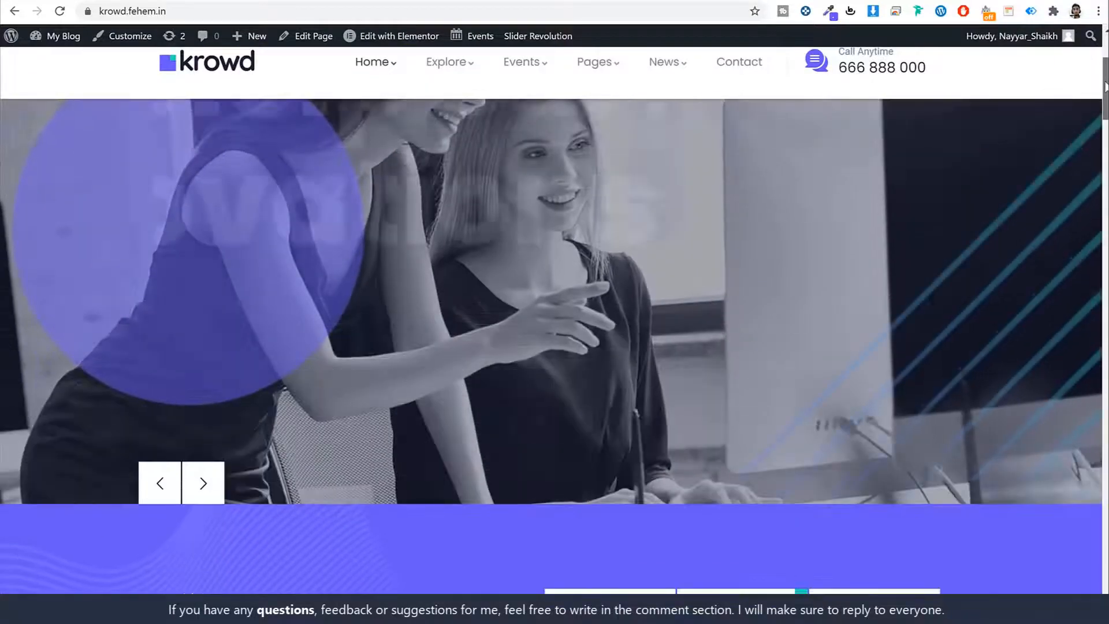
pyautogui.moveTo(1105, 81); pyautogui.dragTo(1100, 54)
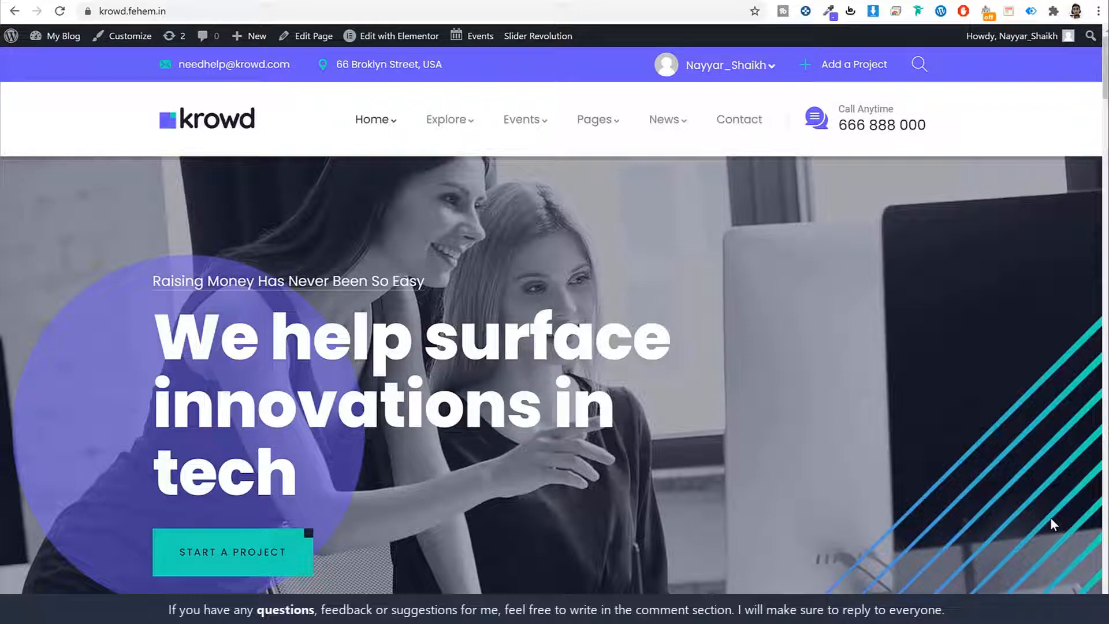
pyautogui.hotkey('ctrl', 't')
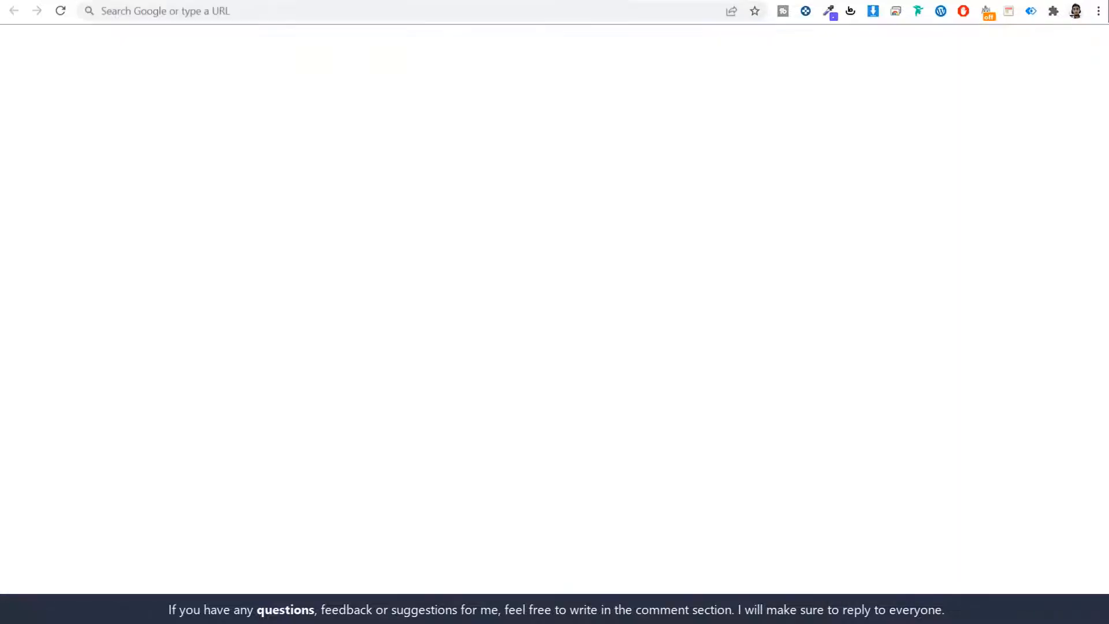
# Step: Load w3qna.com/fc, review the FastCloud plan cards and features, then go back to the Krowd tab
pyautogui.click(273, 11)
pyautogui.write('w3qna.com/fc')
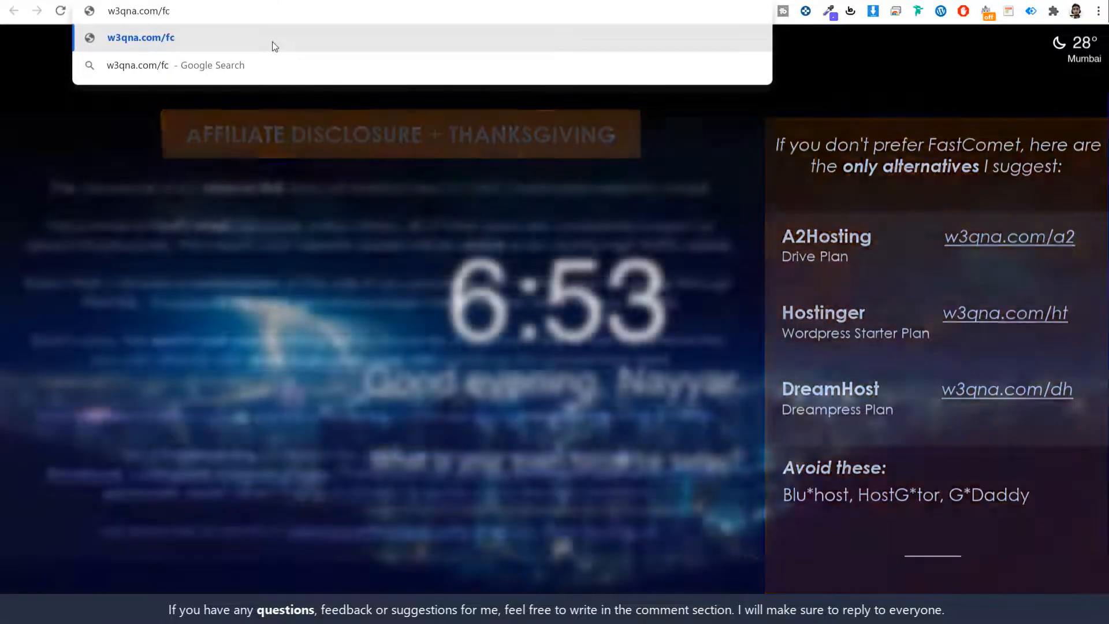
pyautogui.click(273, 46)
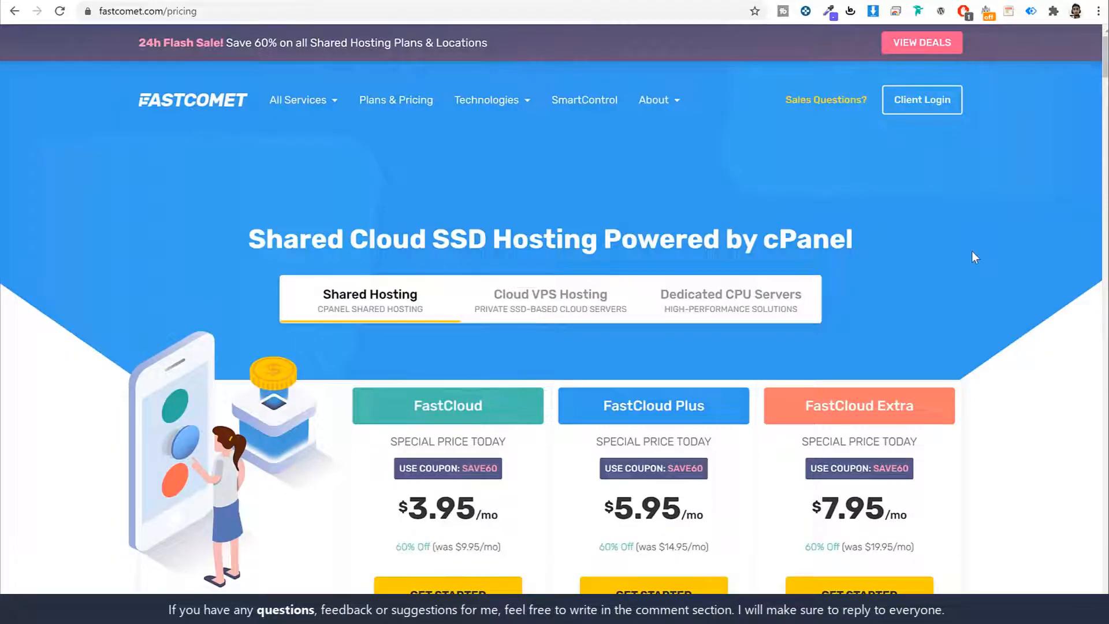
pyautogui.scroll(-6, 1020, 238)
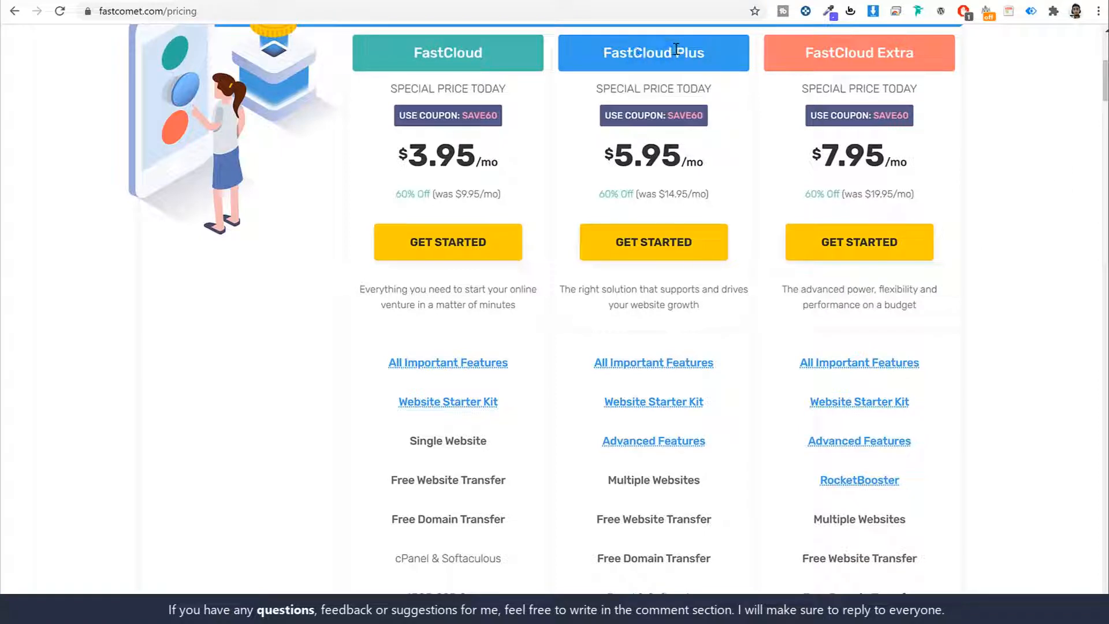
pyautogui.scroll(-2, 970, 196)
pyautogui.moveTo(615, 226)
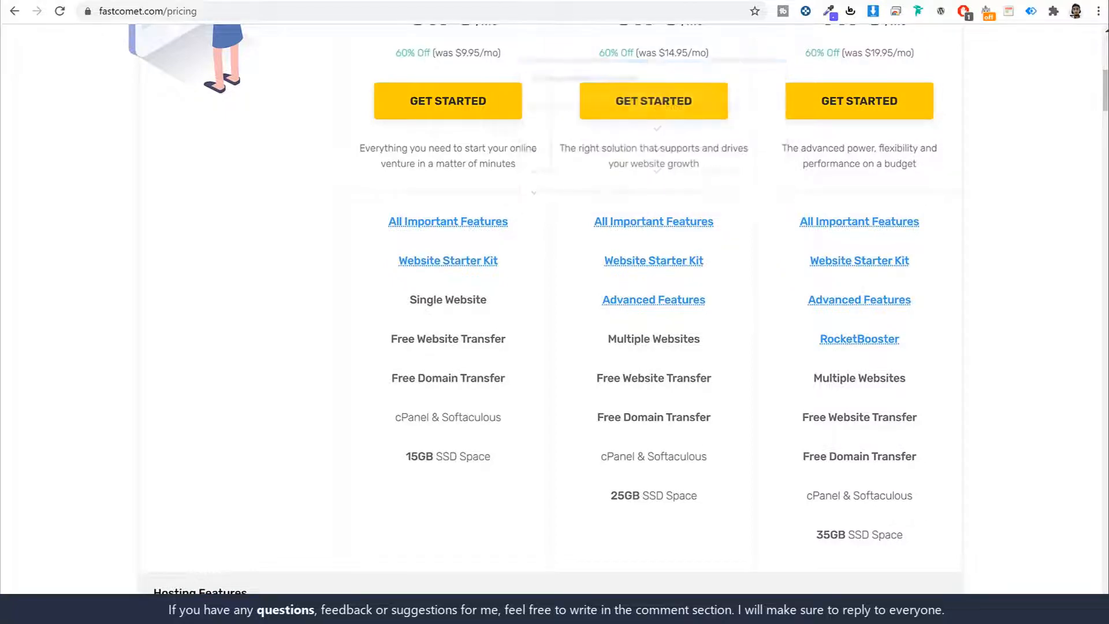
pyautogui.click(64, 1)
# Step: Skim the Krowd homepage, then return to FastComet and read the FastCloud Plus feature popups
pyautogui.scroll(-15, 866, 298)
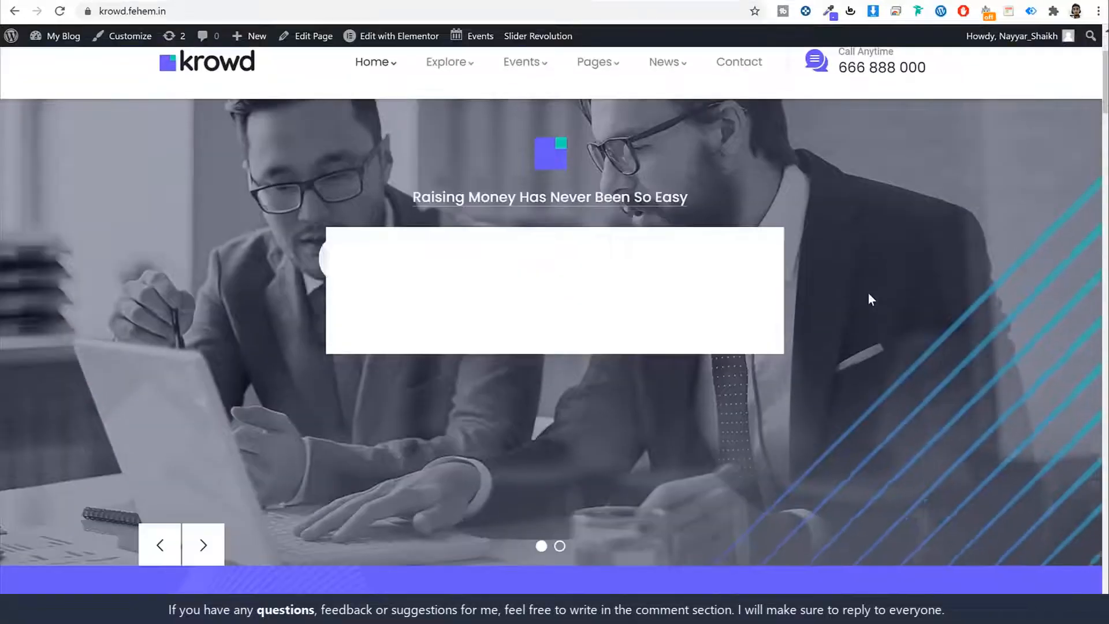
pyautogui.scroll(15, 868, 298)
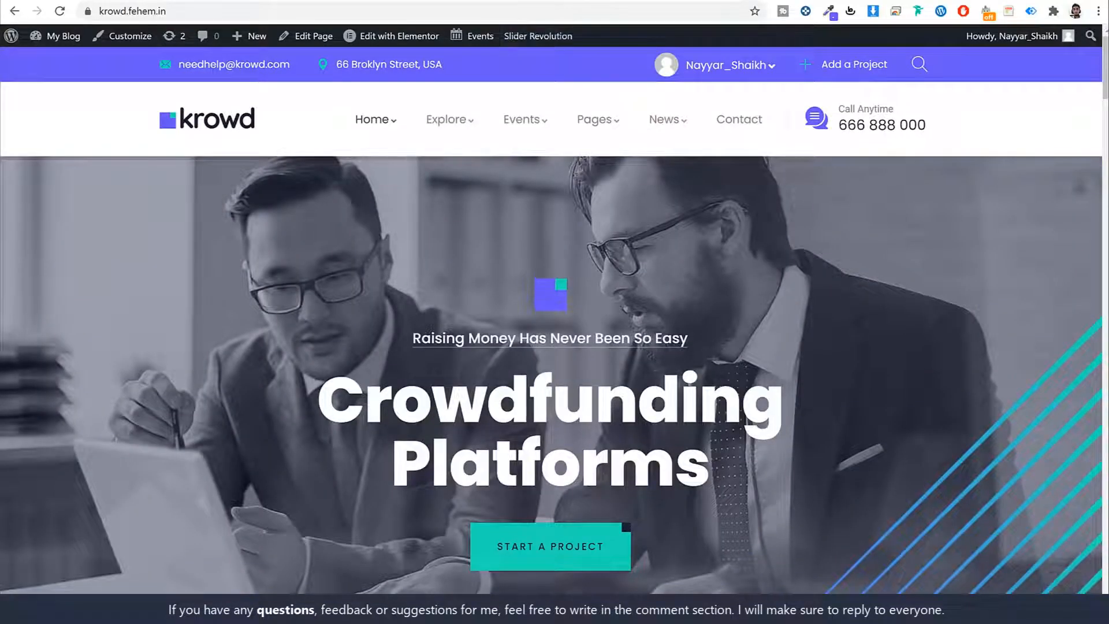
pyautogui.click(330, 1)
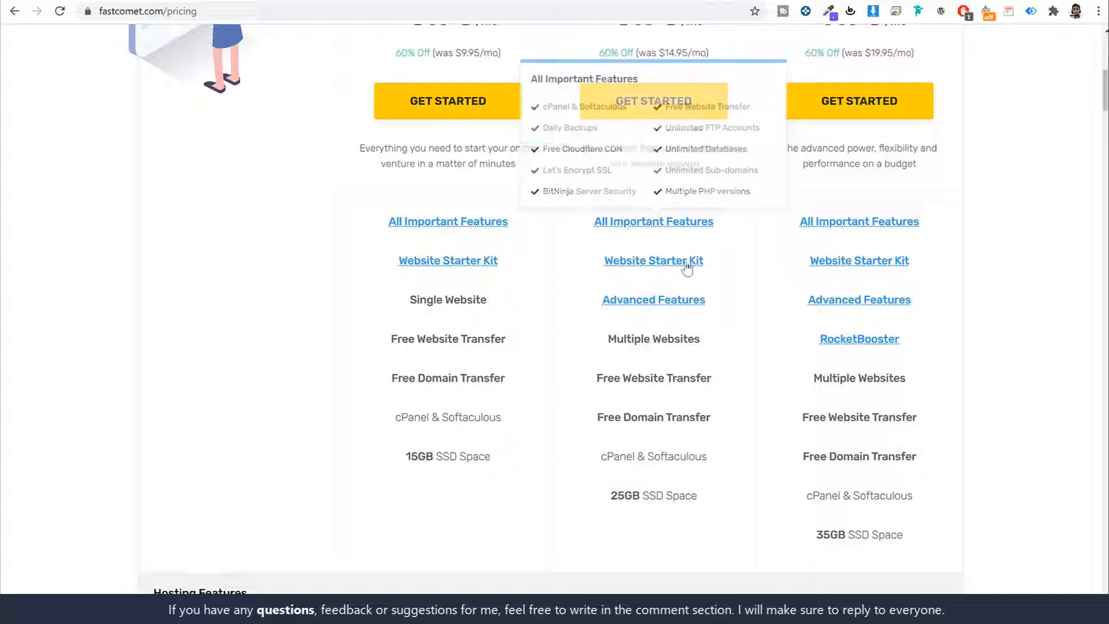
pyautogui.moveTo(653, 270)
pyautogui.moveTo(645, 305)
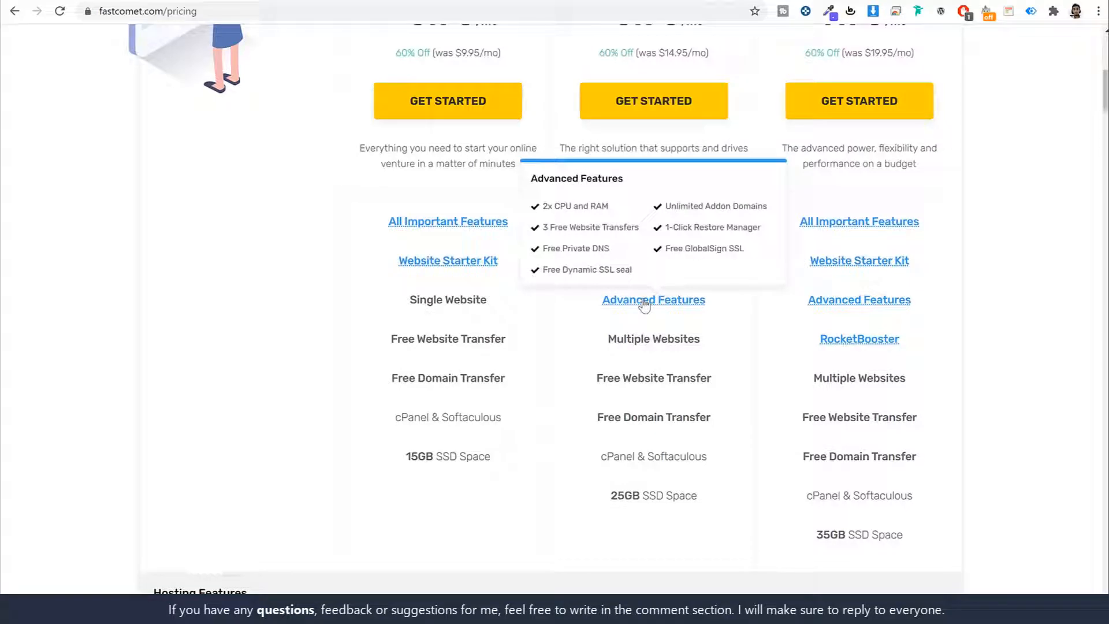
pyautogui.scroll(-3, 715, 334)
pyautogui.scroll(3, 672, 257)
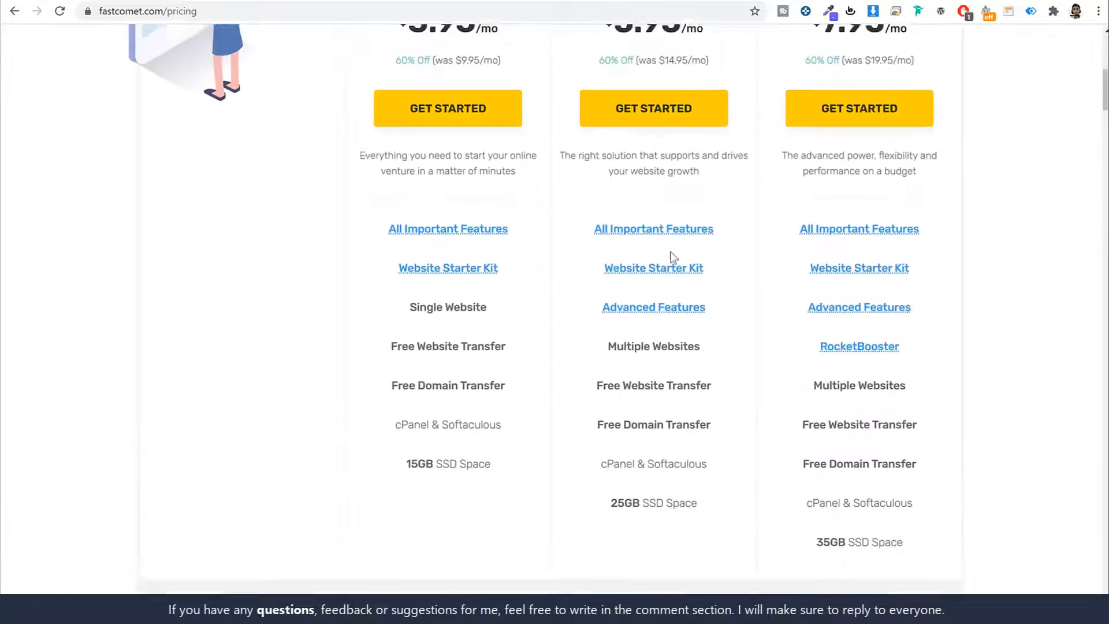
pyautogui.scroll(5, 672, 257)
pyautogui.moveTo(599, 196); pyautogui.dragTo(709, 190)
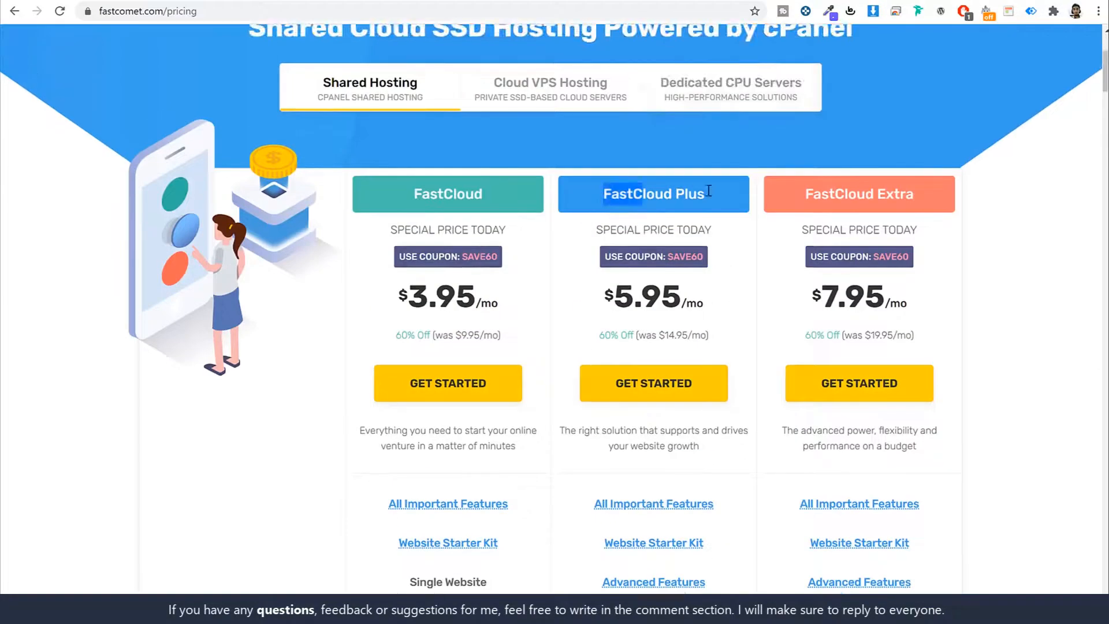
pyautogui.scroll(-6, 801, 324)
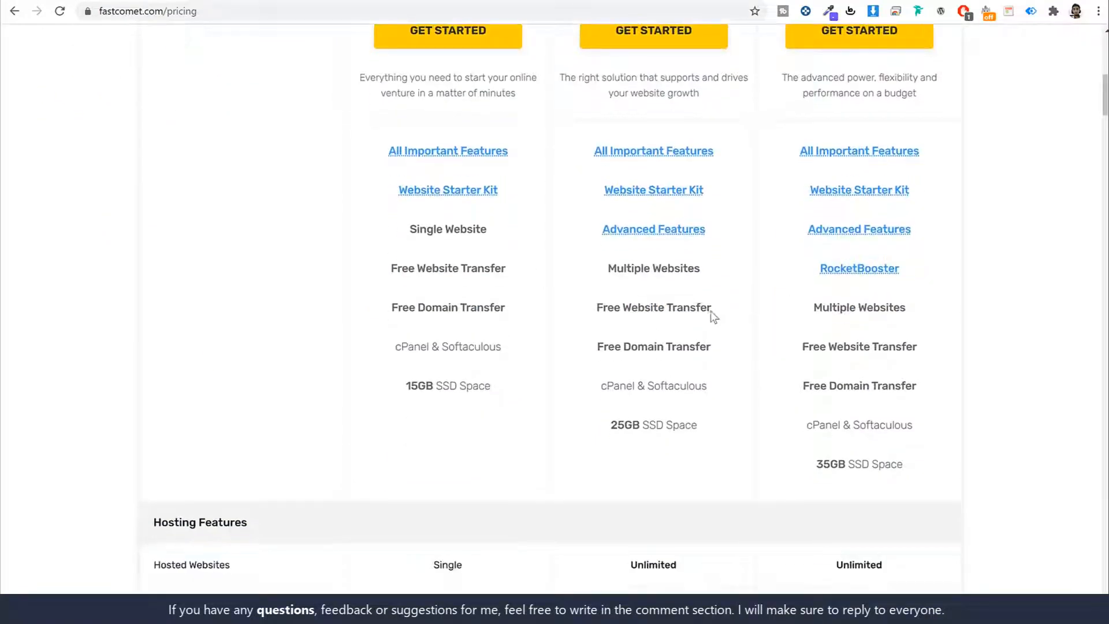
pyautogui.moveTo(604, 268); pyautogui.dragTo(718, 275)
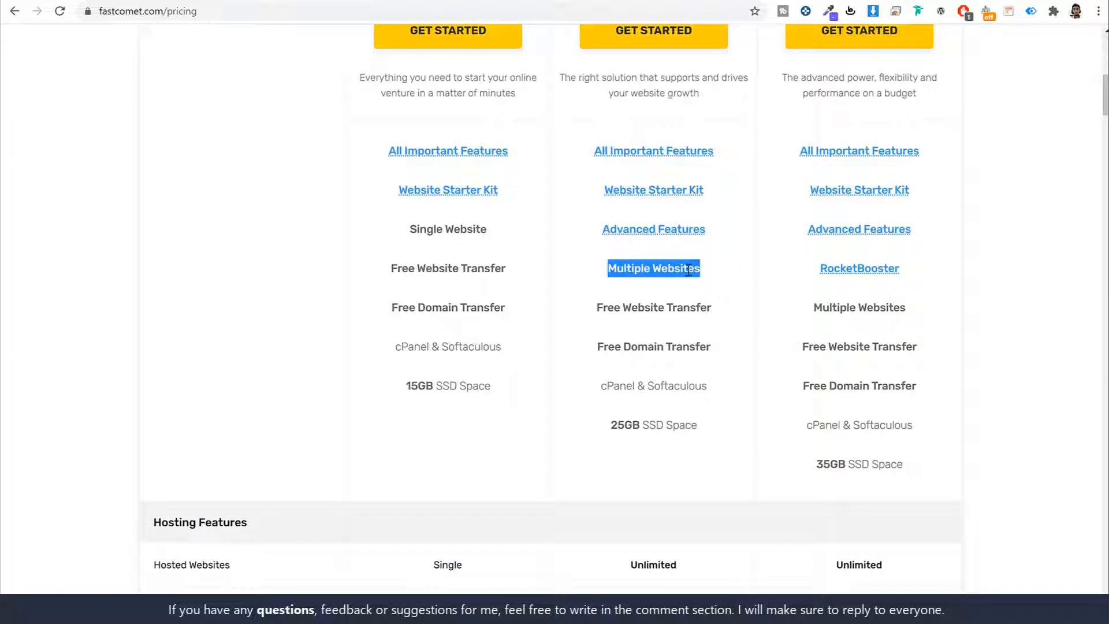
pyautogui.click(69, 2)
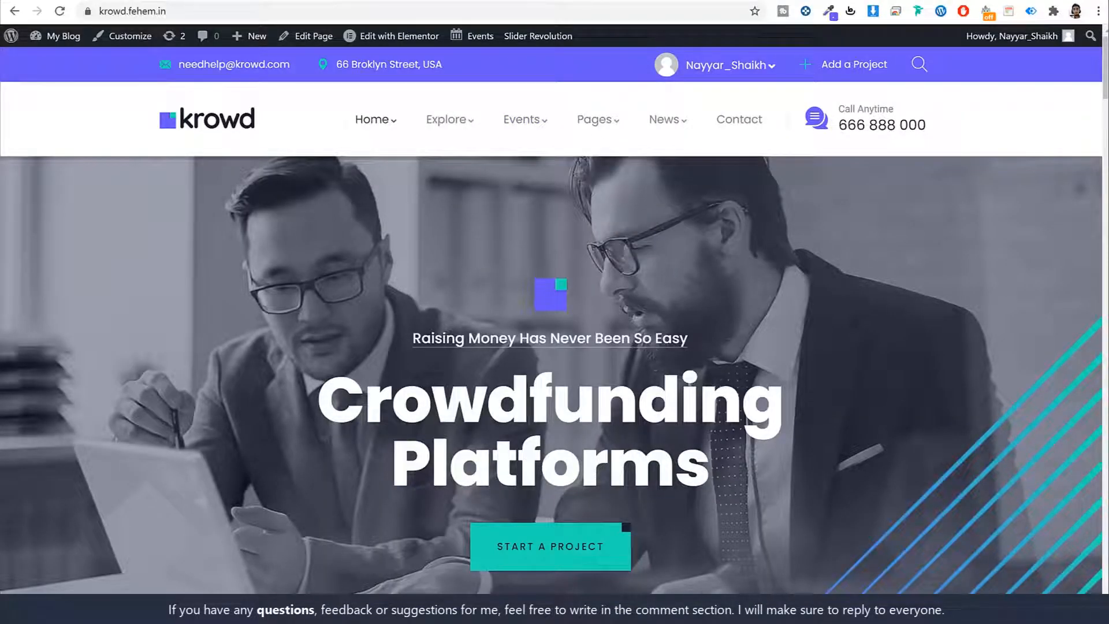
pyautogui.click(358, 1)
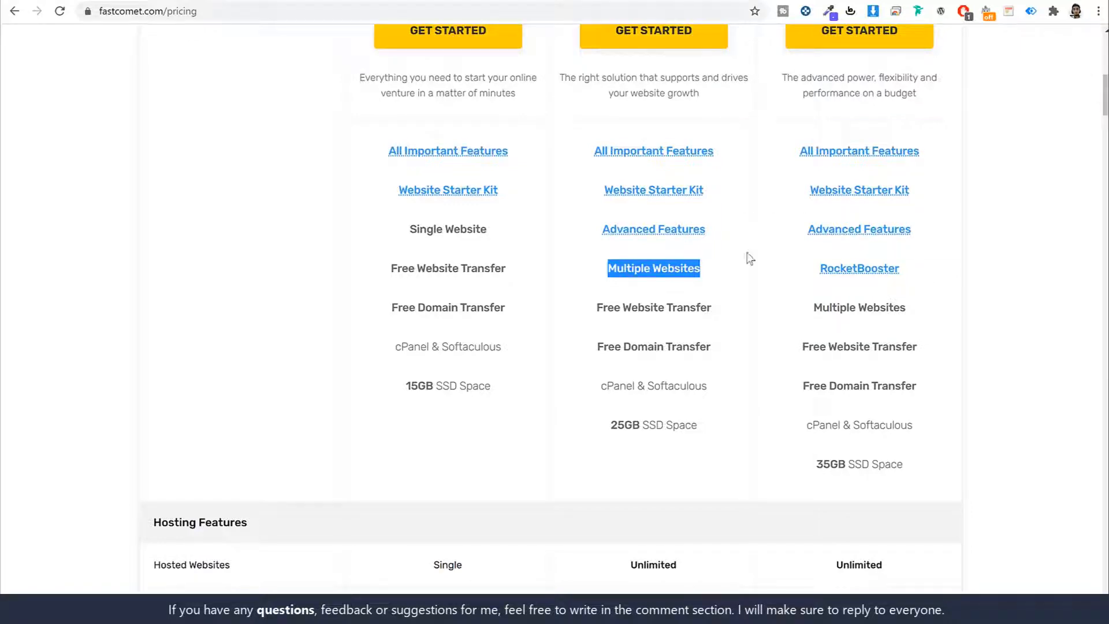
pyautogui.scroll(5, 745, 258)
pyautogui.scroll(-4, 731, 267)
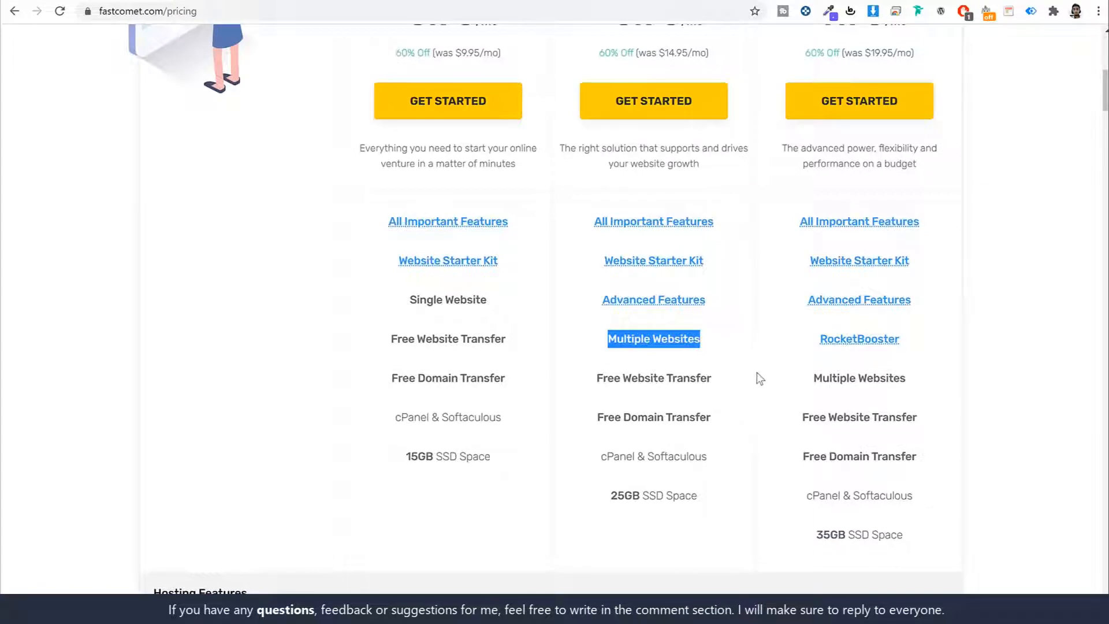
pyautogui.scroll(-3, 762, 378)
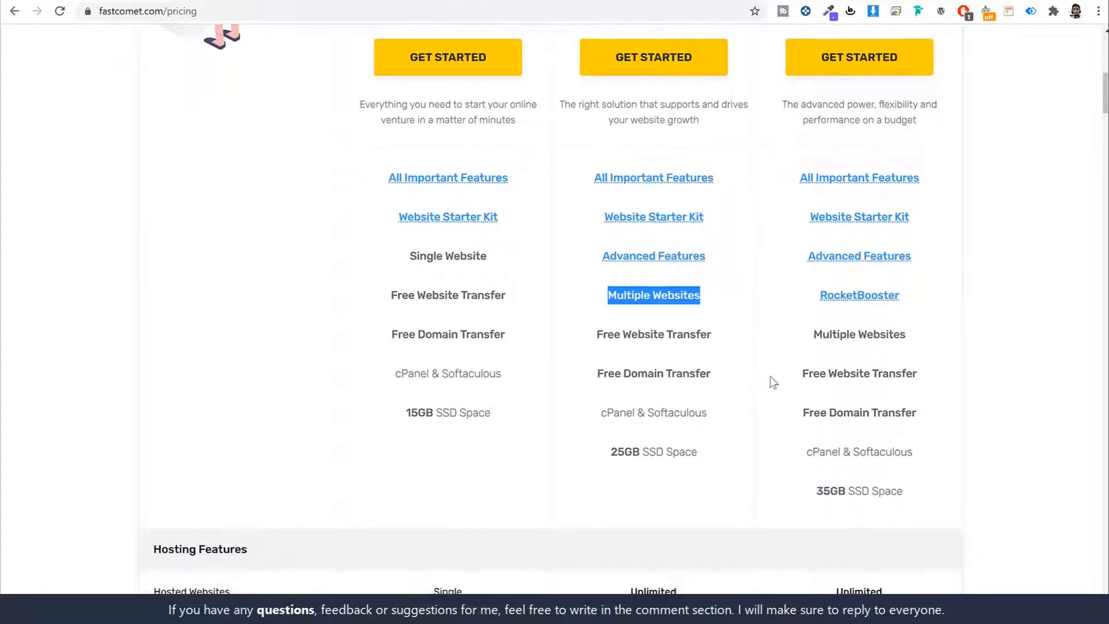
pyautogui.moveTo(602, 237); pyautogui.dragTo(742, 275)
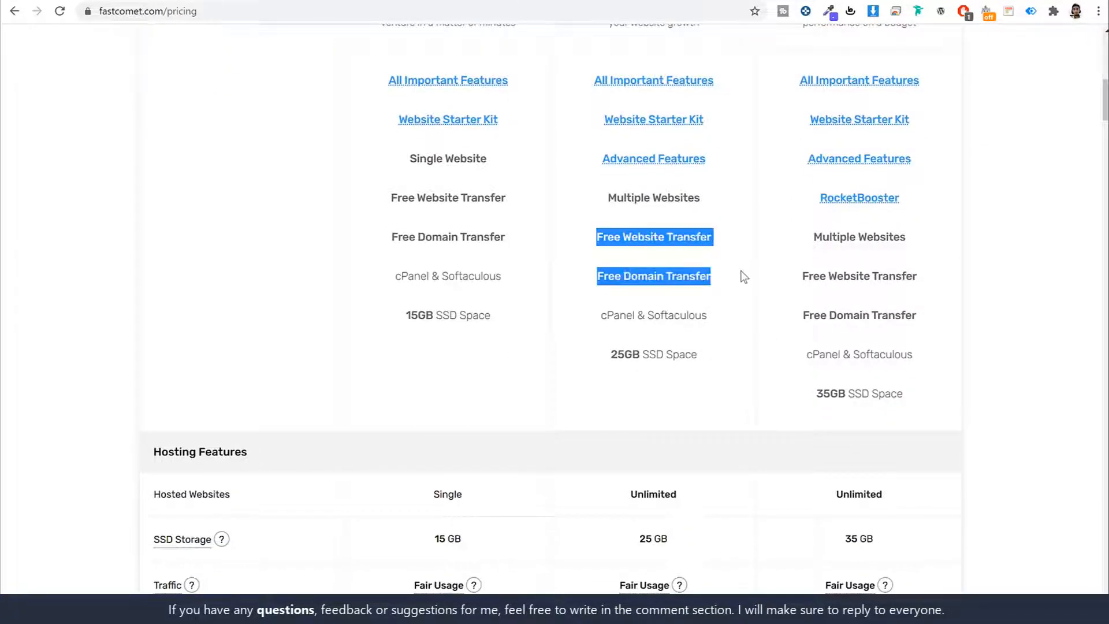
pyautogui.click(742, 275)
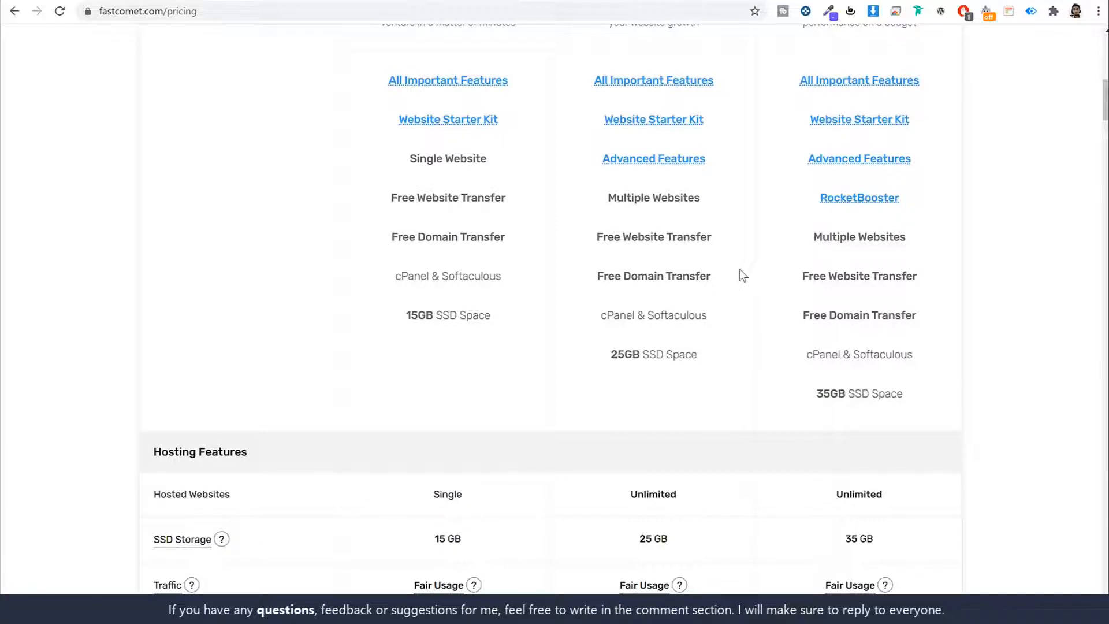
pyautogui.scroll(1, 744, 249)
pyautogui.scroll(-3, 747, 250)
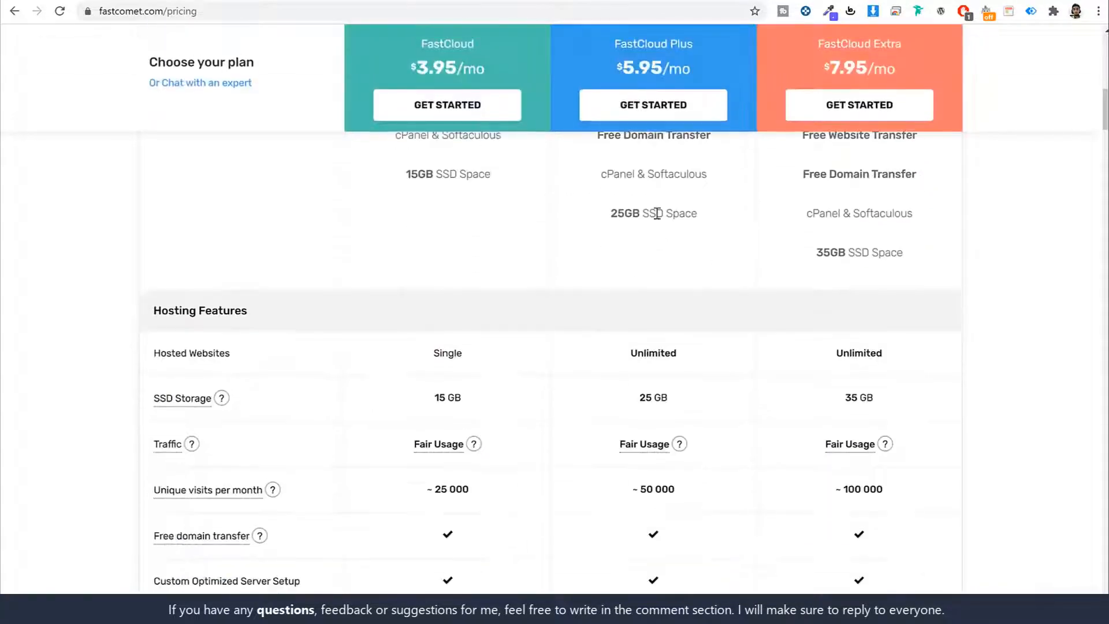
# Step: Highlight FastCloud Plus's 25GB SSD storage in the pricing comparison
pyautogui.moveTo(624, 214); pyautogui.dragTo(720, 218)
pyautogui.click(723, 219)
pyautogui.moveTo(643, 214); pyautogui.dragTo(596, 207)
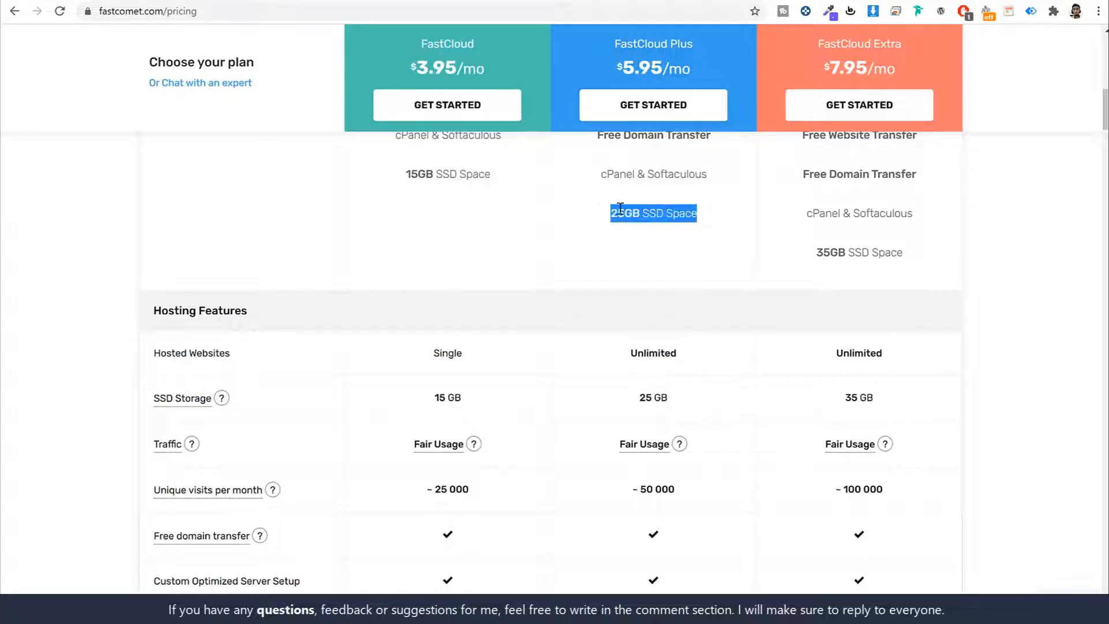
pyautogui.click(709, 253)
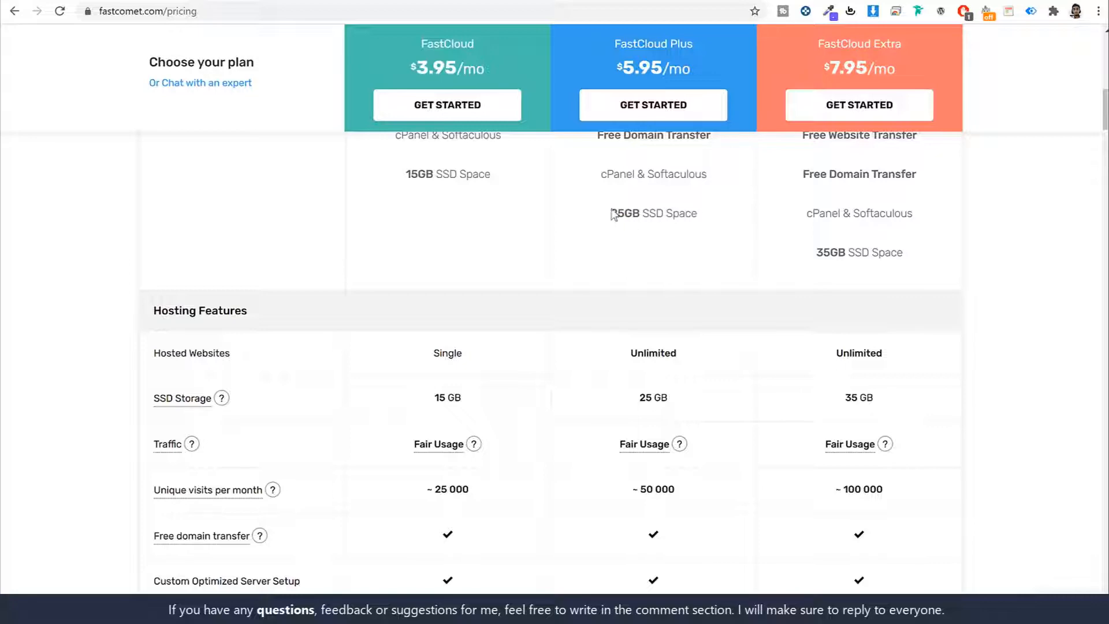
pyautogui.moveTo(611, 213); pyautogui.dragTo(640, 212)
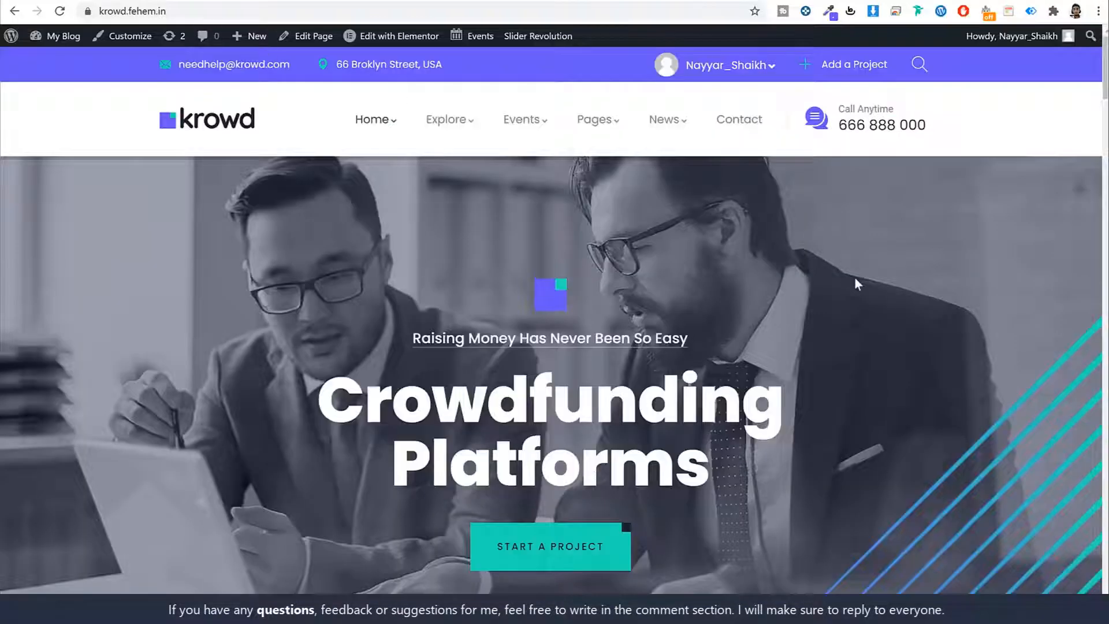
# Step: Advance the Featured Projects carousel three cards, then scroll up and mark the FastCloud Plus plan name
pyautogui.scroll(-15, 878, 297)
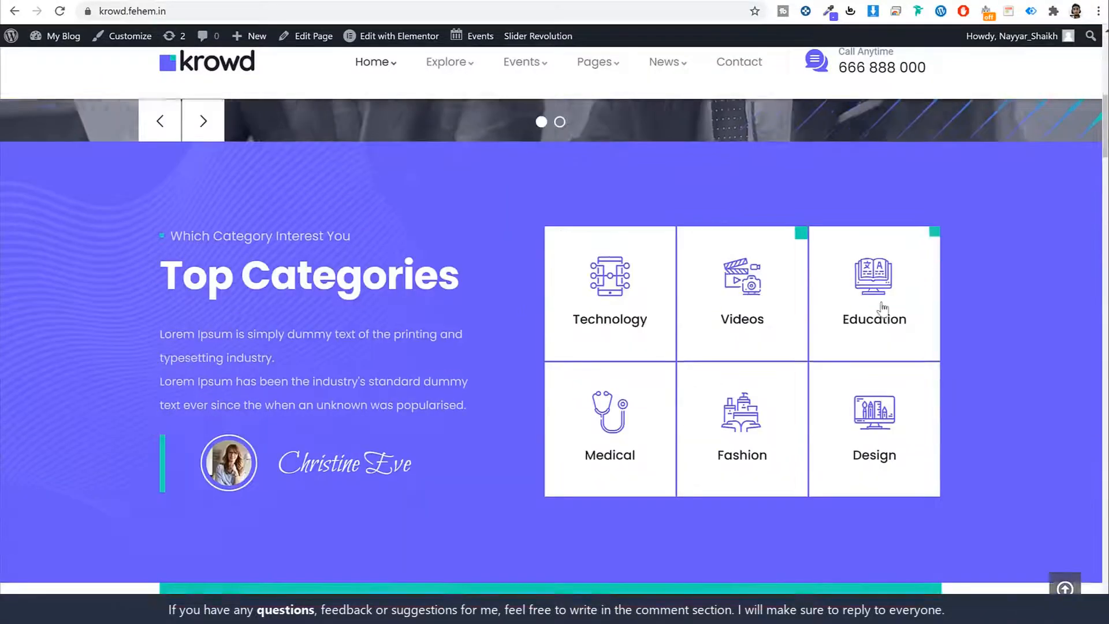
pyautogui.scroll(-5, 881, 309)
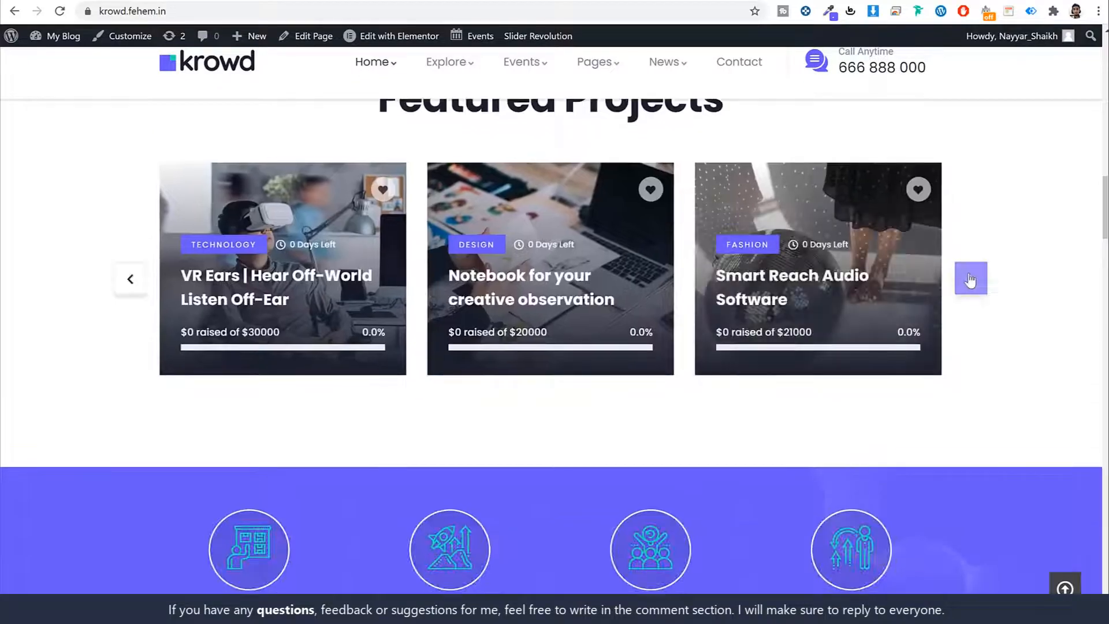
pyautogui.click(970, 278)
pyautogui.click(970, 278)
pyautogui.click(970, 279)
pyautogui.scroll(-10, 1031, 353)
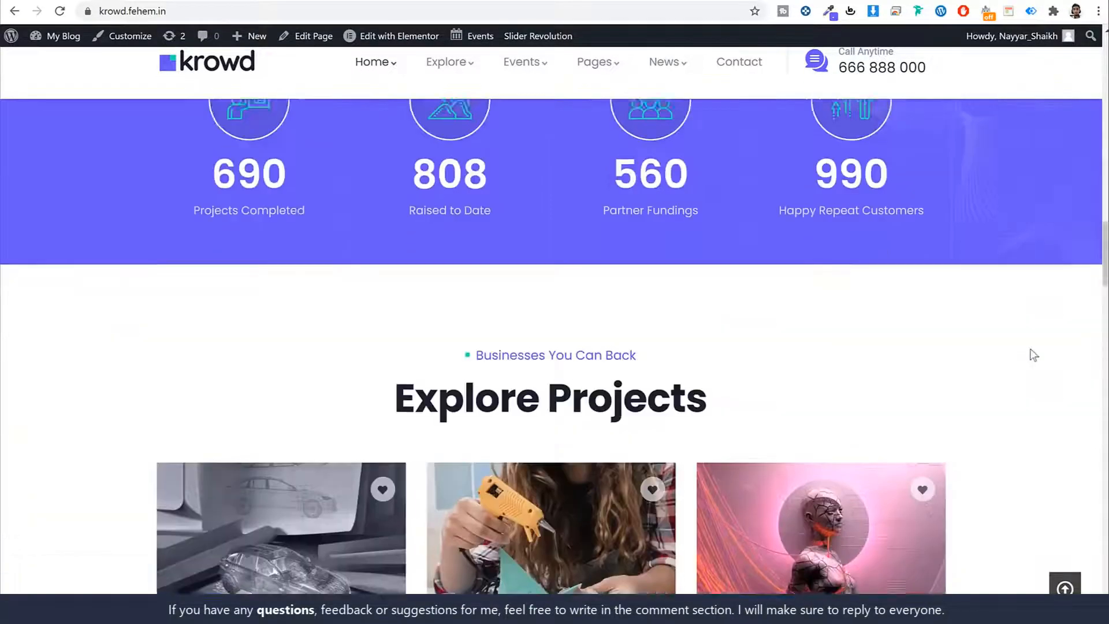
pyautogui.scroll(-5, 1030, 352)
pyautogui.scroll(20, 1029, 356)
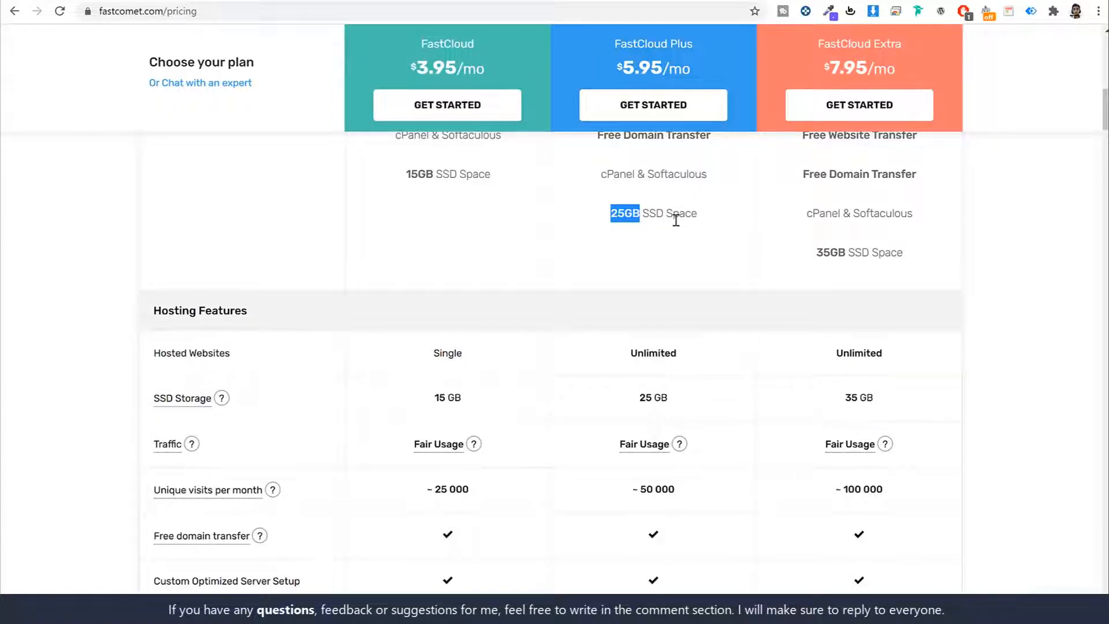
pyautogui.scroll(-4, 770, 330)
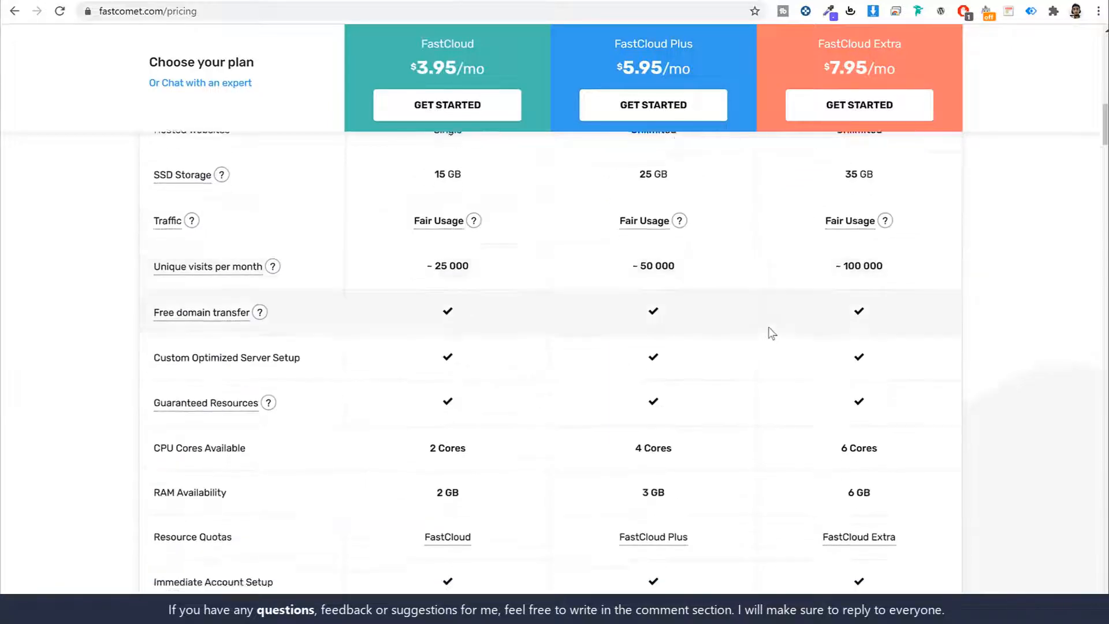
pyautogui.scroll(-9, 771, 332)
pyautogui.scroll(20, 773, 333)
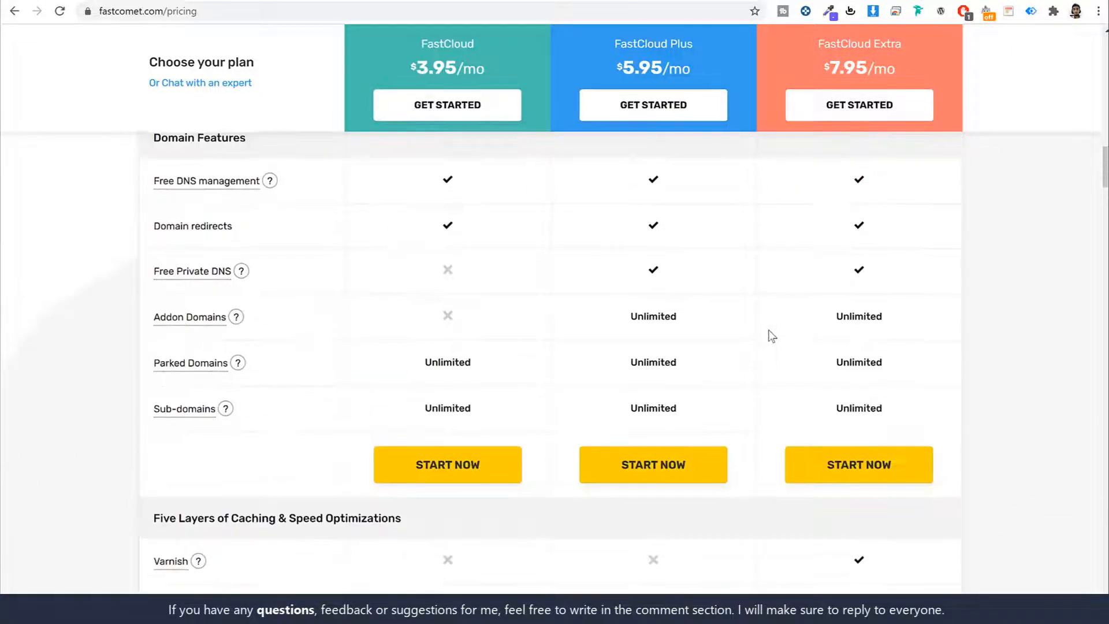
pyautogui.scroll(4, 1007, 300)
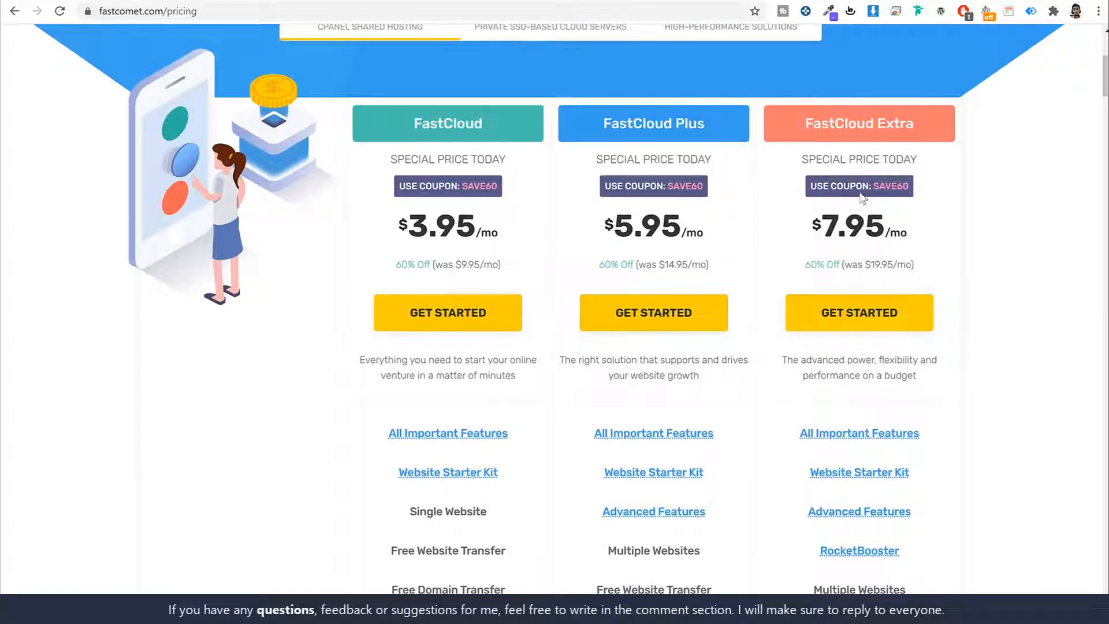
pyautogui.moveTo(602, 122); pyautogui.dragTo(737, 132)
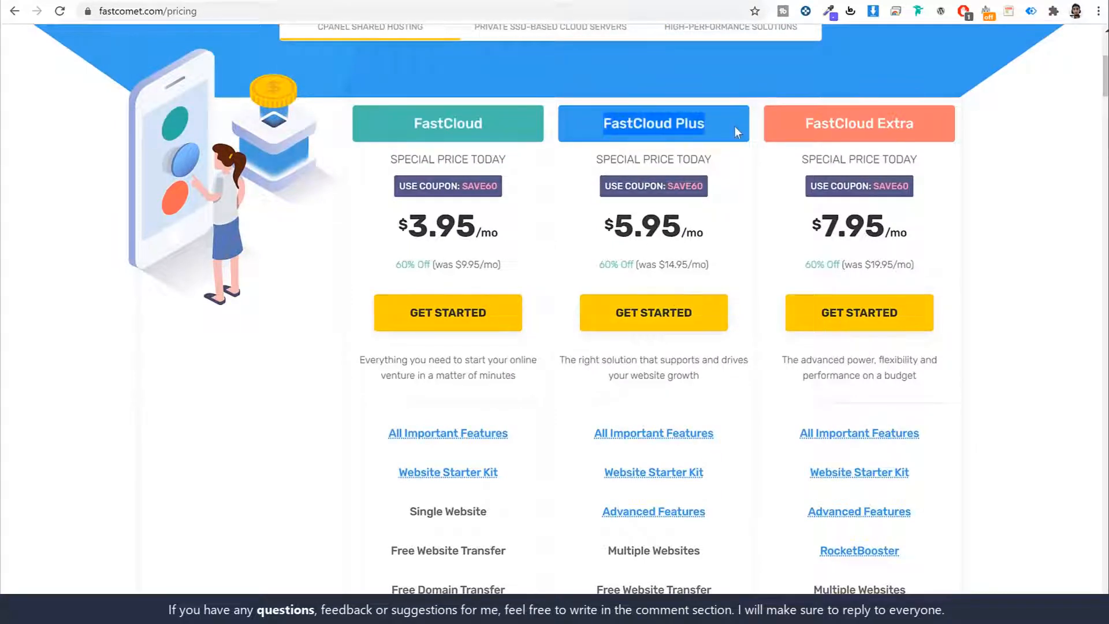
pyautogui.click(734, 126)
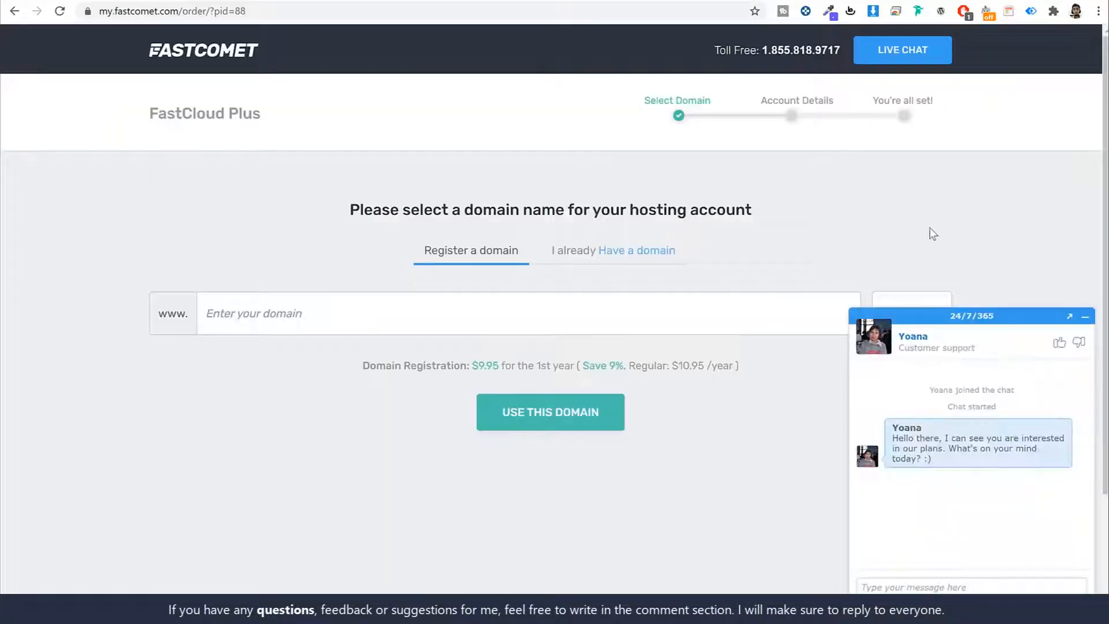
# Step: Dismiss the live chat, enter the desired domain name and keep the .com extension
pyautogui.click(1085, 318)
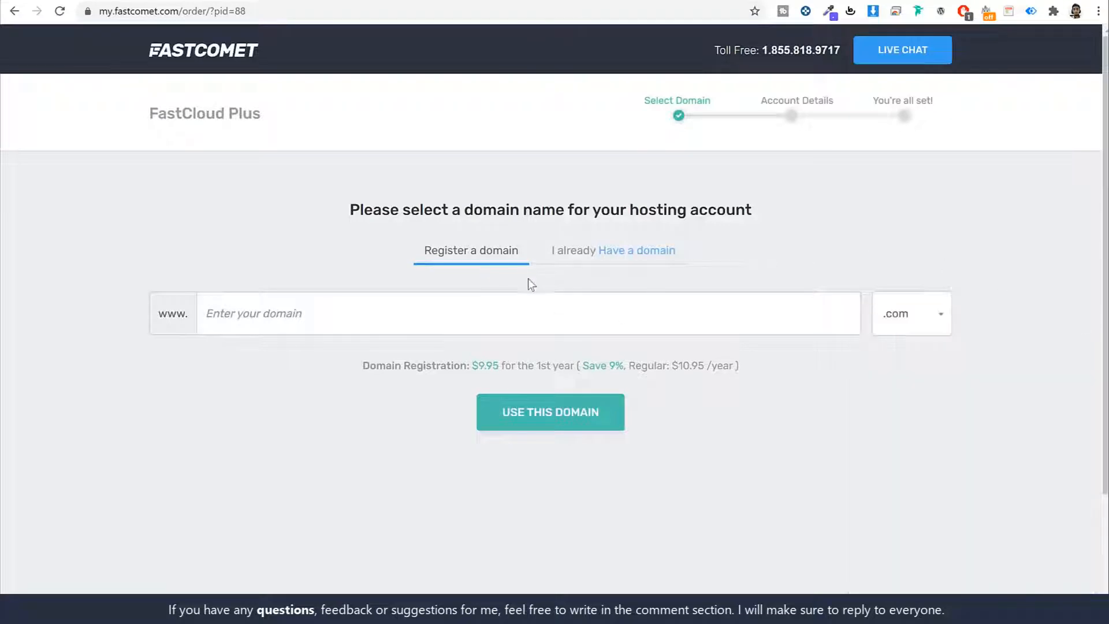
pyautogui.click(644, 310)
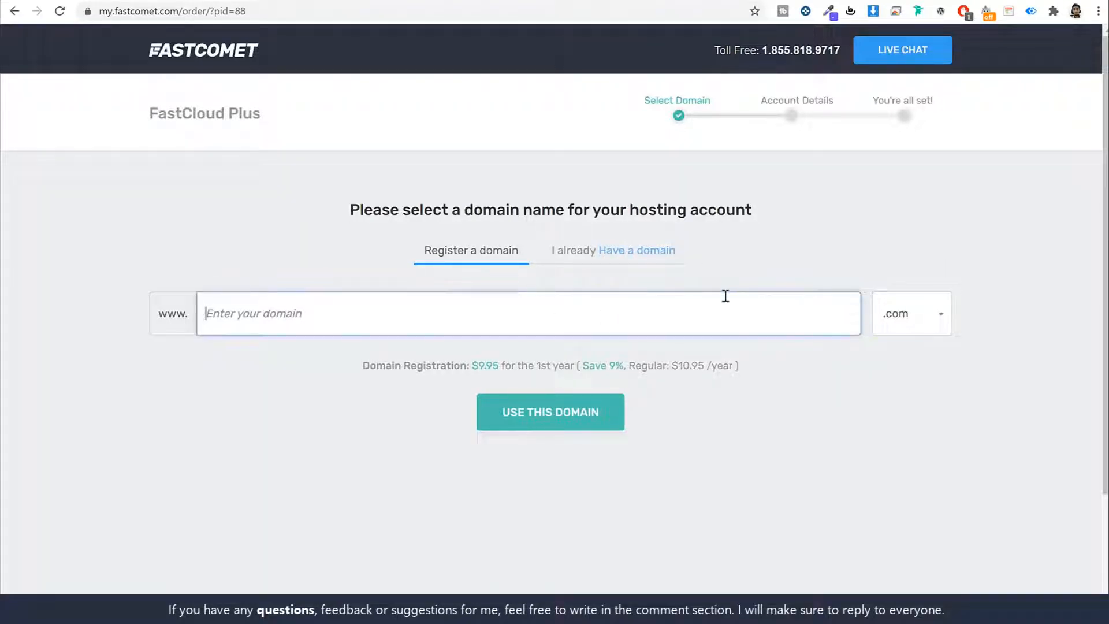
pyautogui.write('nayyarshaikh')
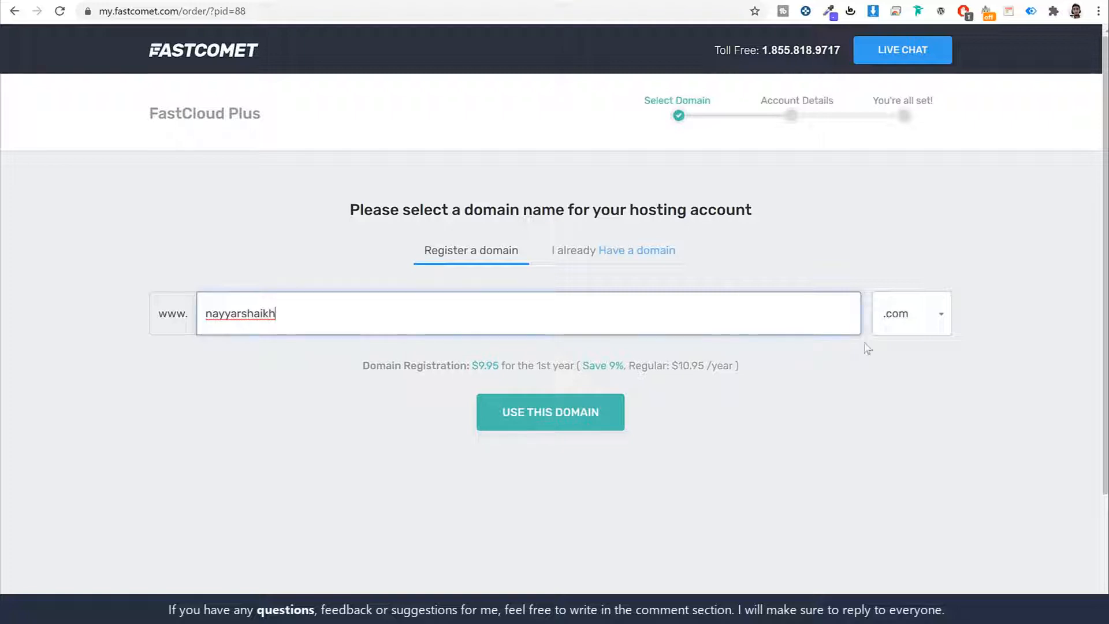
pyautogui.click(945, 317)
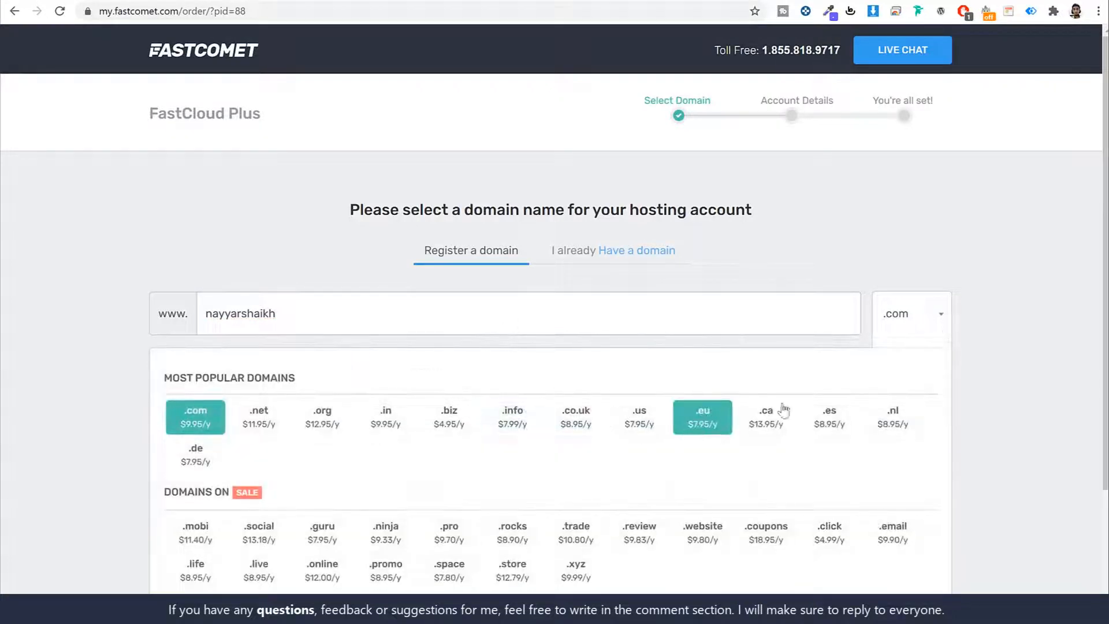
pyautogui.scroll(-3, 774, 416)
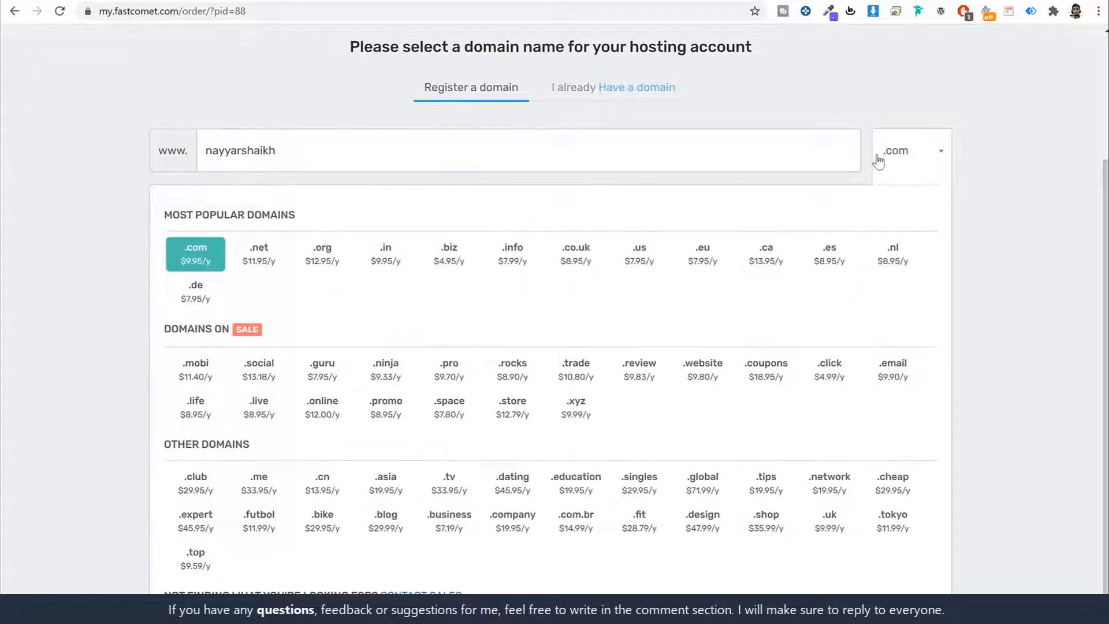
pyautogui.click(935, 159)
pyautogui.scroll(3, 632, 305)
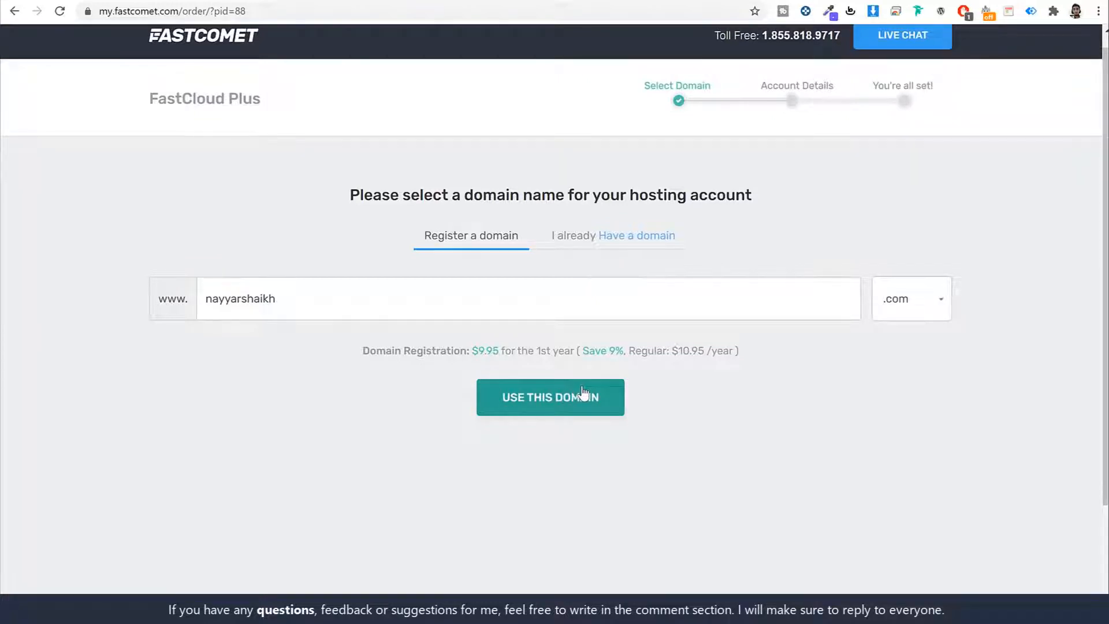
# Step: Try the existing-domain option, then register the .com name with an 's' appended and continue
pyautogui.click(579, 236)
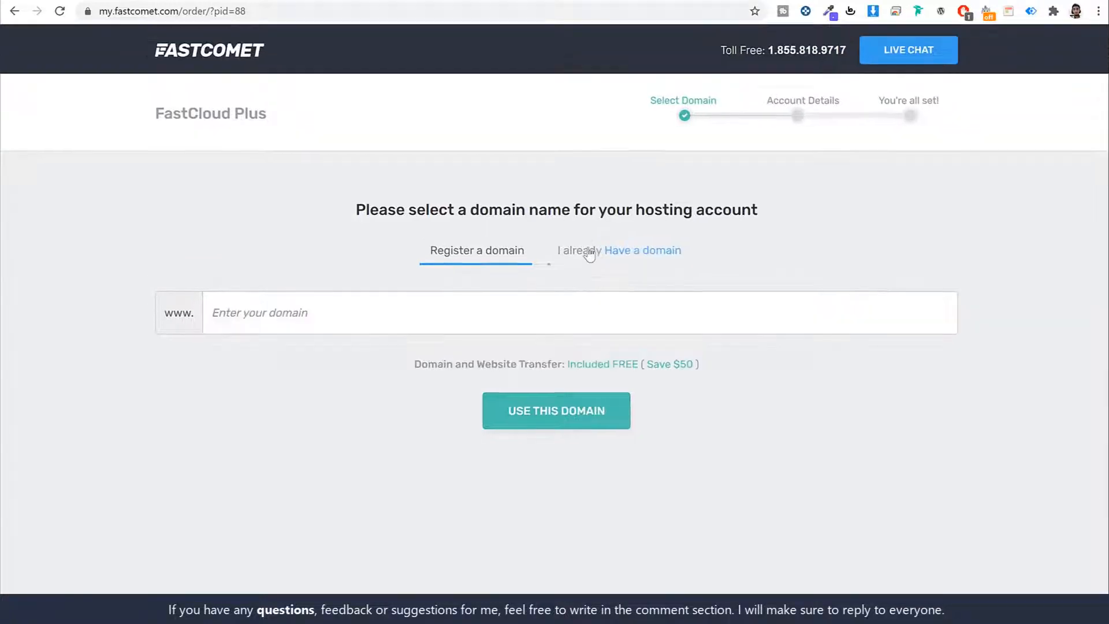
pyautogui.click(607, 312)
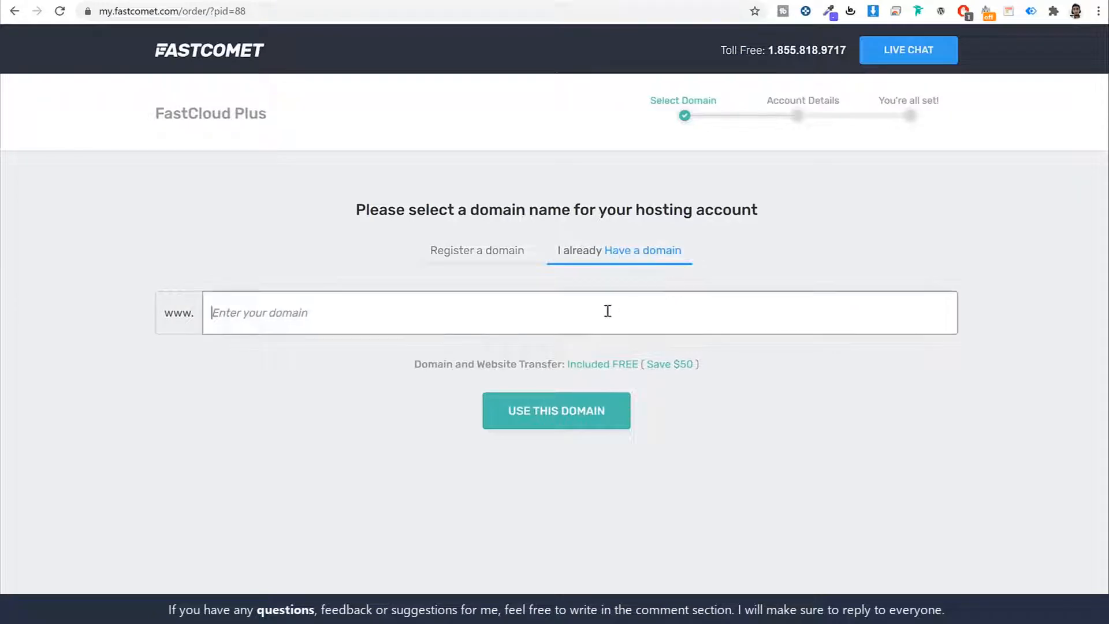
pyautogui.write('nayyarsh')
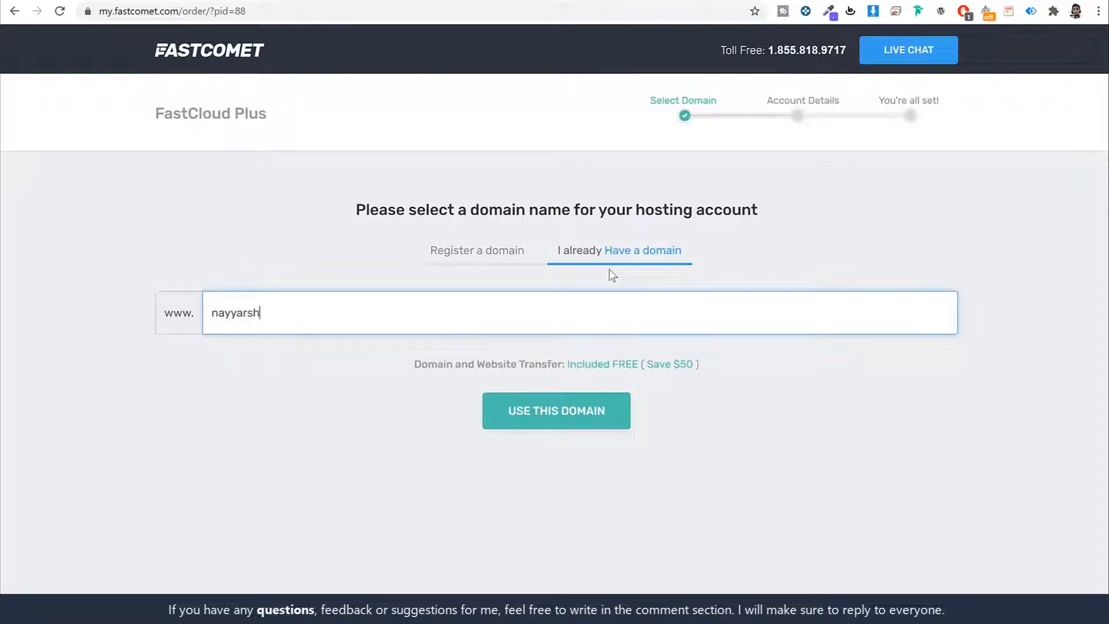
pyautogui.write('aikh.com')
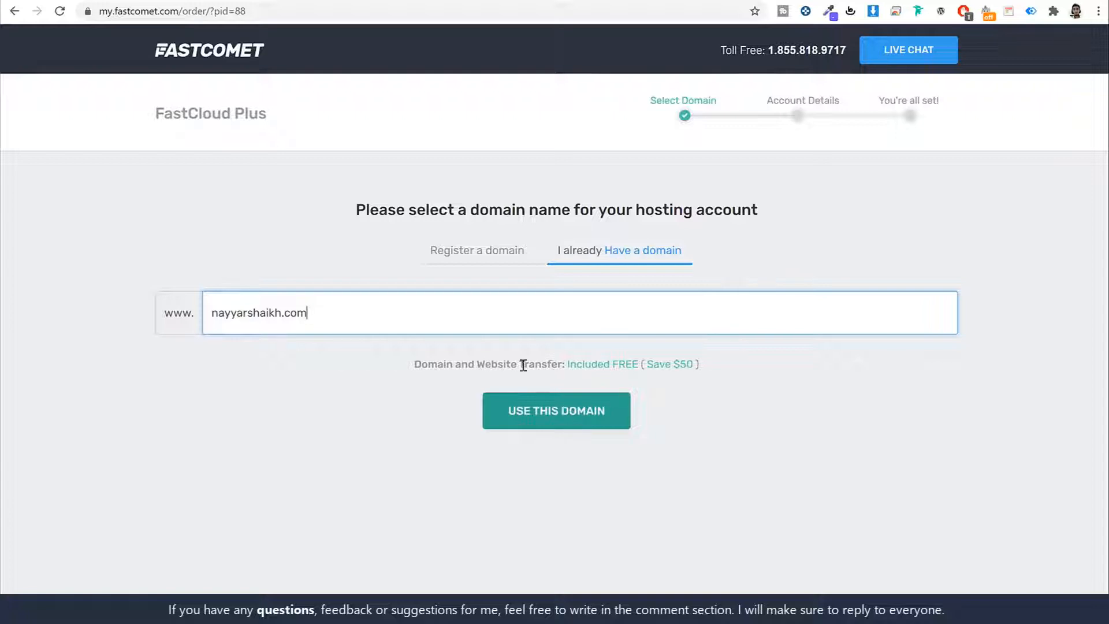
pyautogui.click(490, 254)
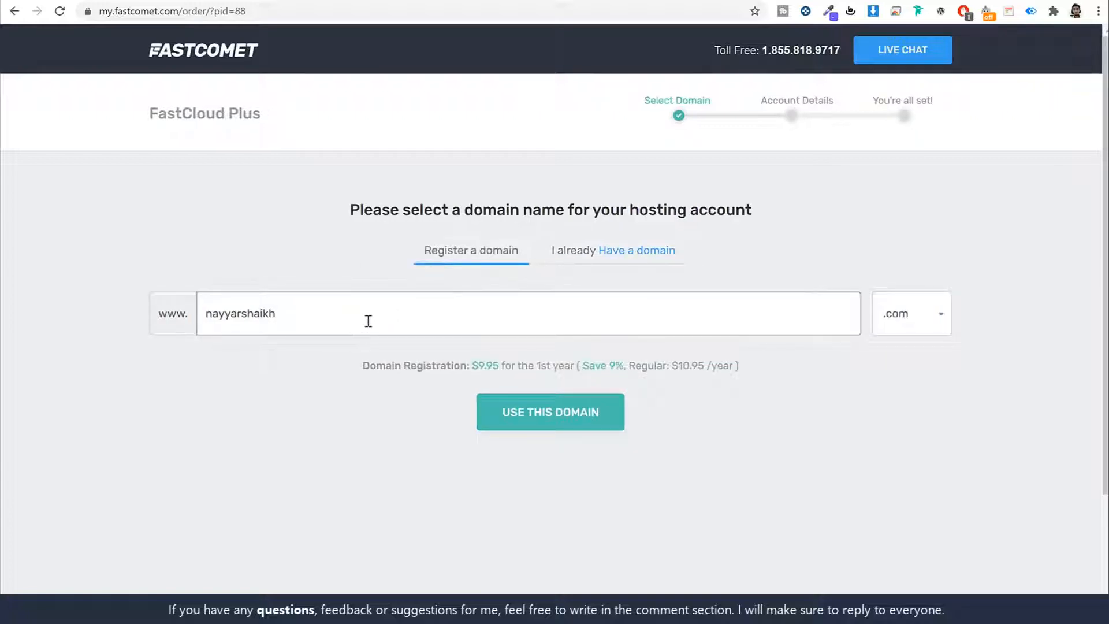
pyautogui.click(461, 314)
pyautogui.write('s')
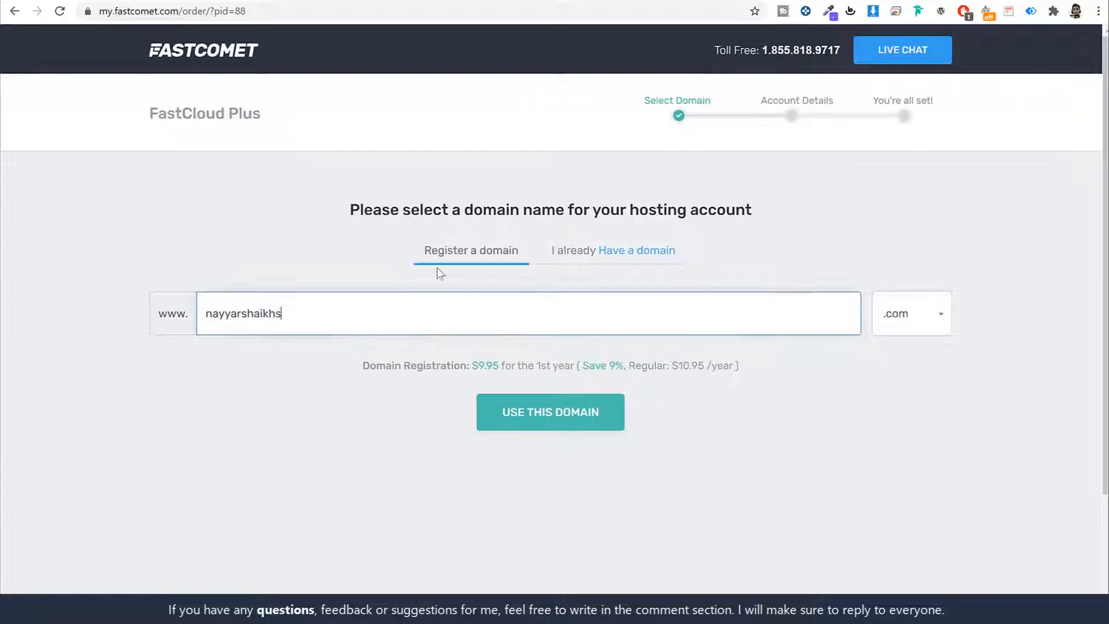
pyautogui.click(575, 413)
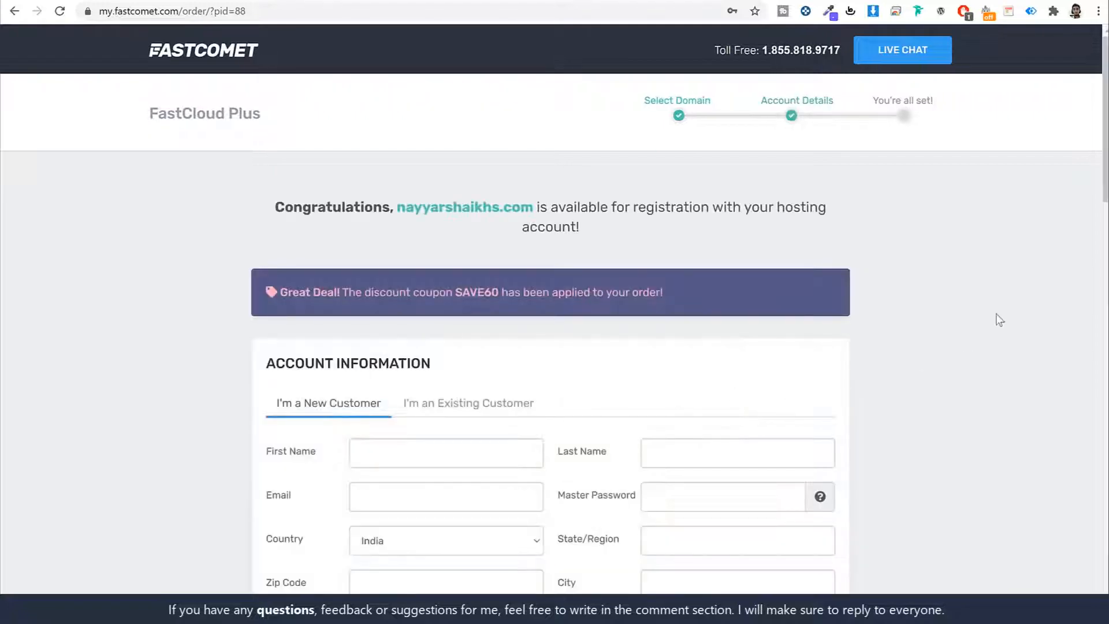
# Step: Review the Account Information form, highlighting the Email and Master Password fields
pyautogui.scroll(-5, 992, 289)
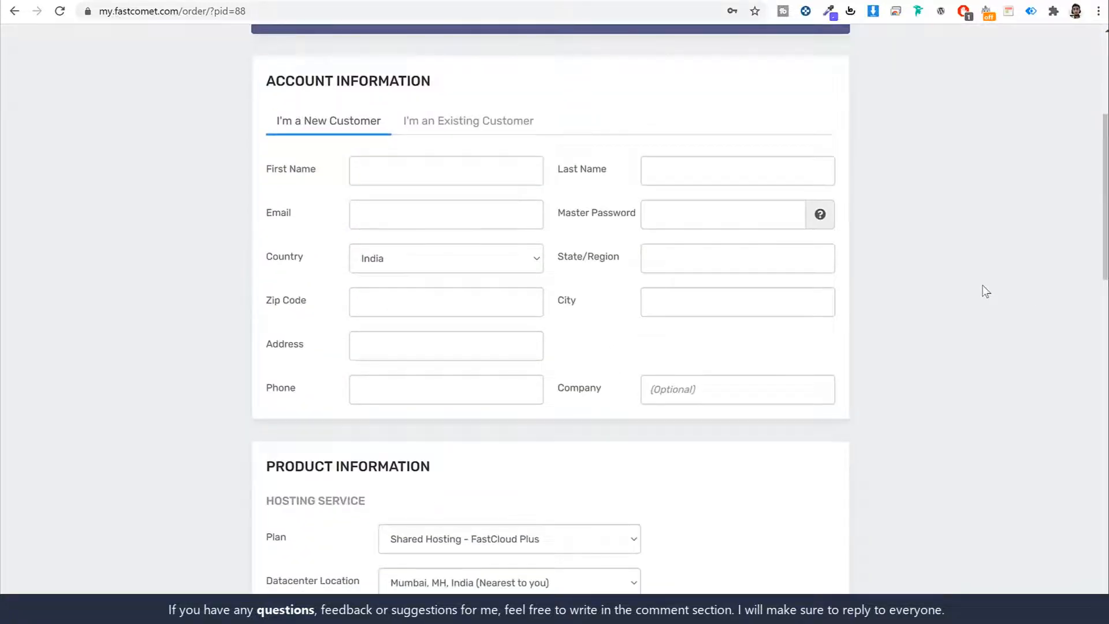
pyautogui.moveTo(268, 79); pyautogui.dragTo(491, 87)
pyautogui.click(491, 86)
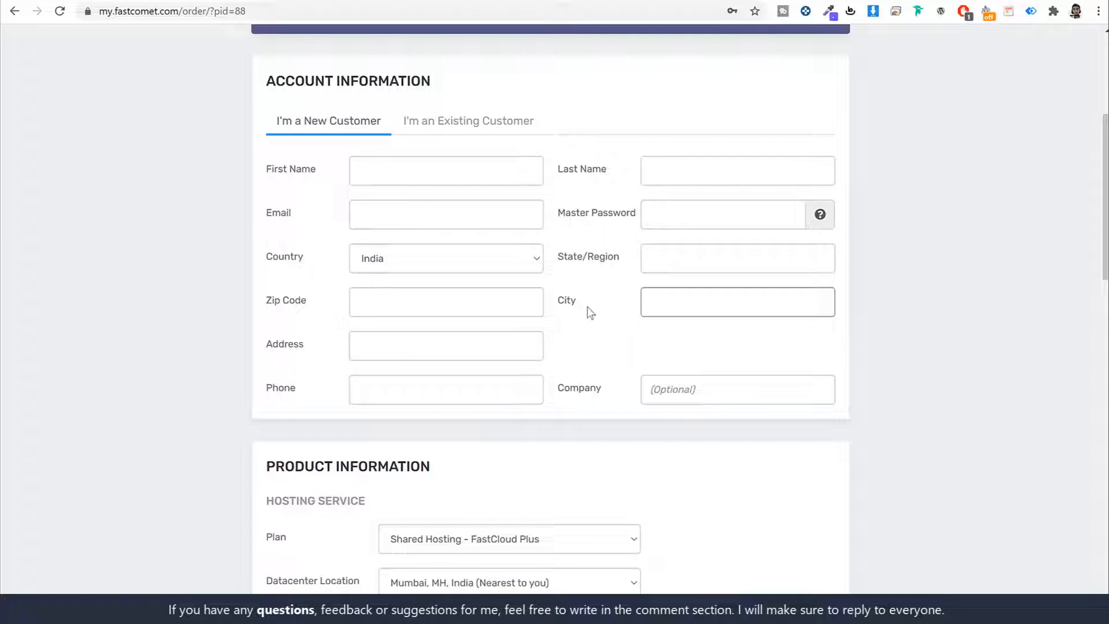
pyautogui.moveTo(292, 218); pyautogui.dragTo(265, 214)
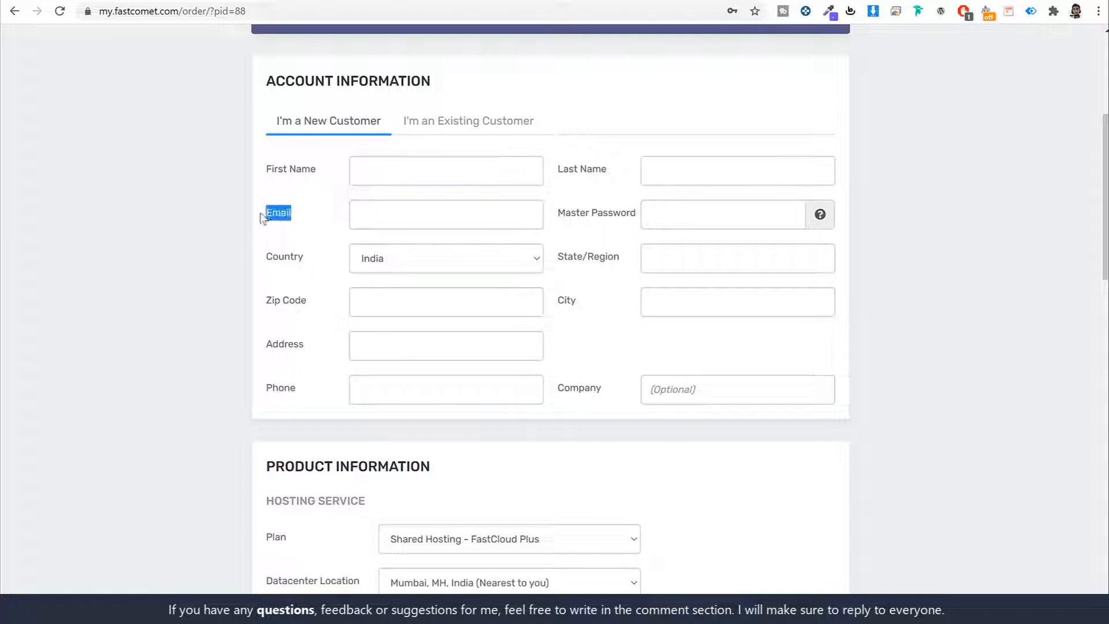
pyautogui.moveTo(559, 223); pyautogui.dragTo(641, 211)
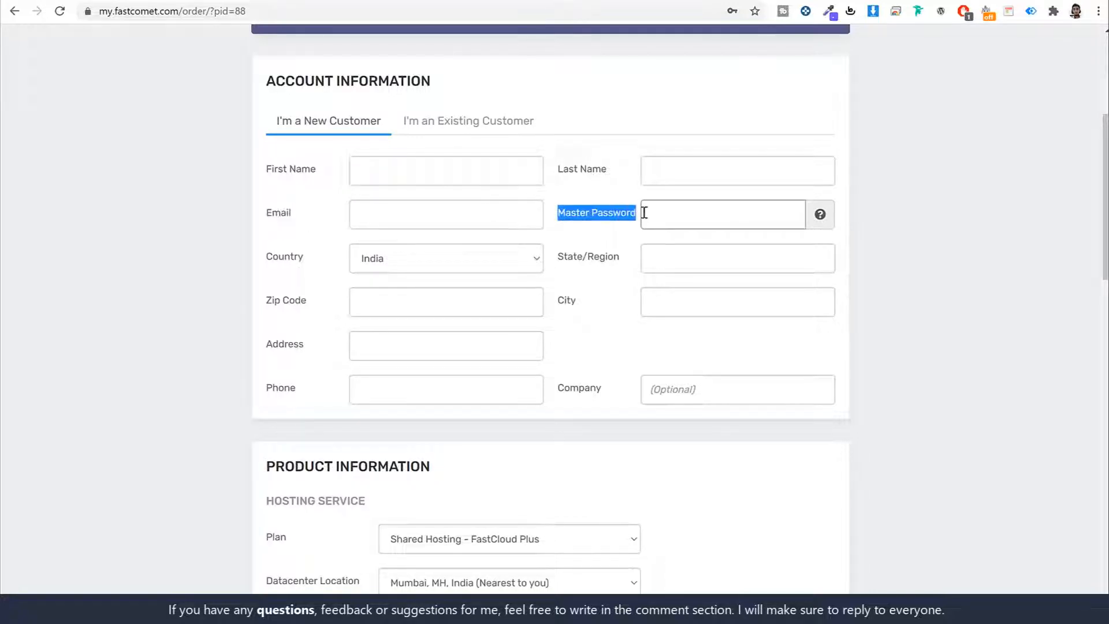
pyautogui.click(600, 234)
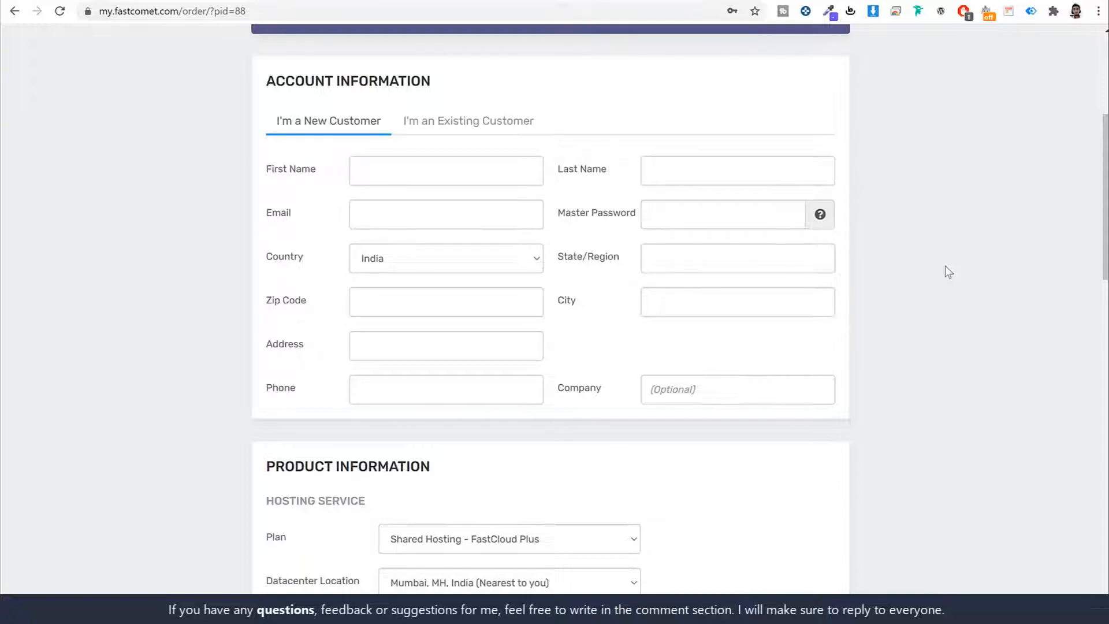
pyautogui.scroll(-7, 950, 278)
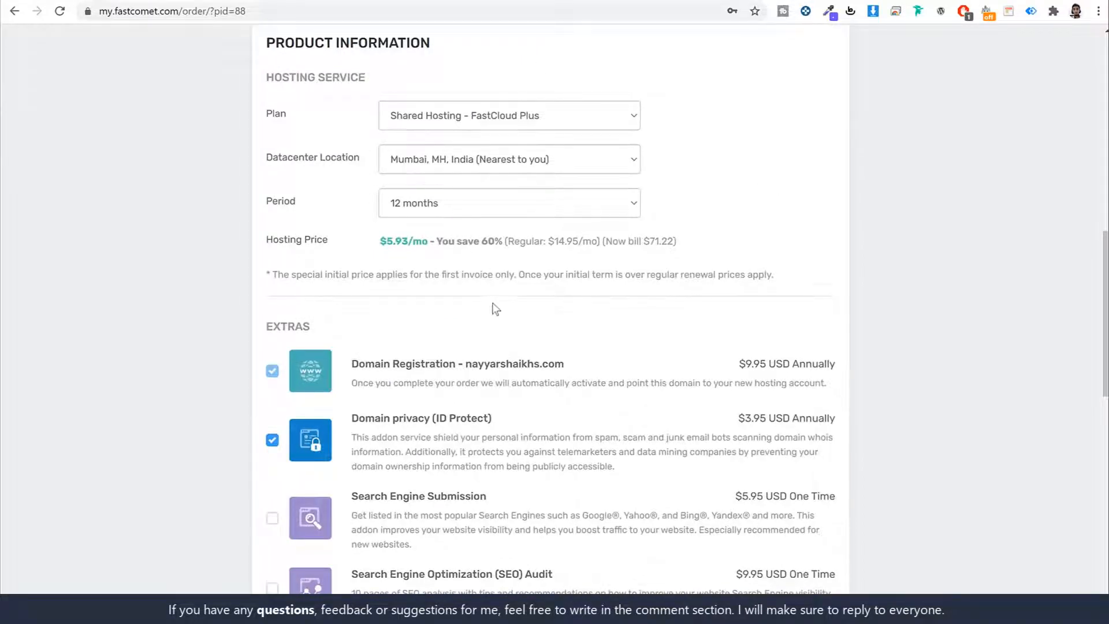
# Step: Keep Credit Card as payment method after trying PayPal, accept the terms and opt into newsletters
pyautogui.scroll(-6, 491, 306)
pyautogui.scroll(-7, 539, 334)
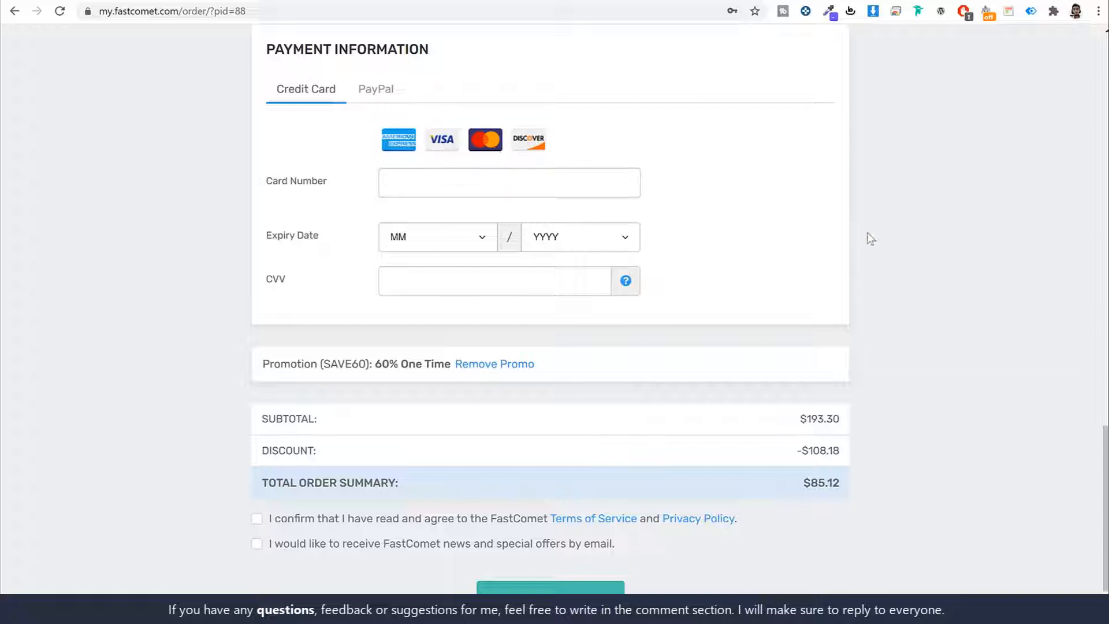
pyautogui.click(371, 91)
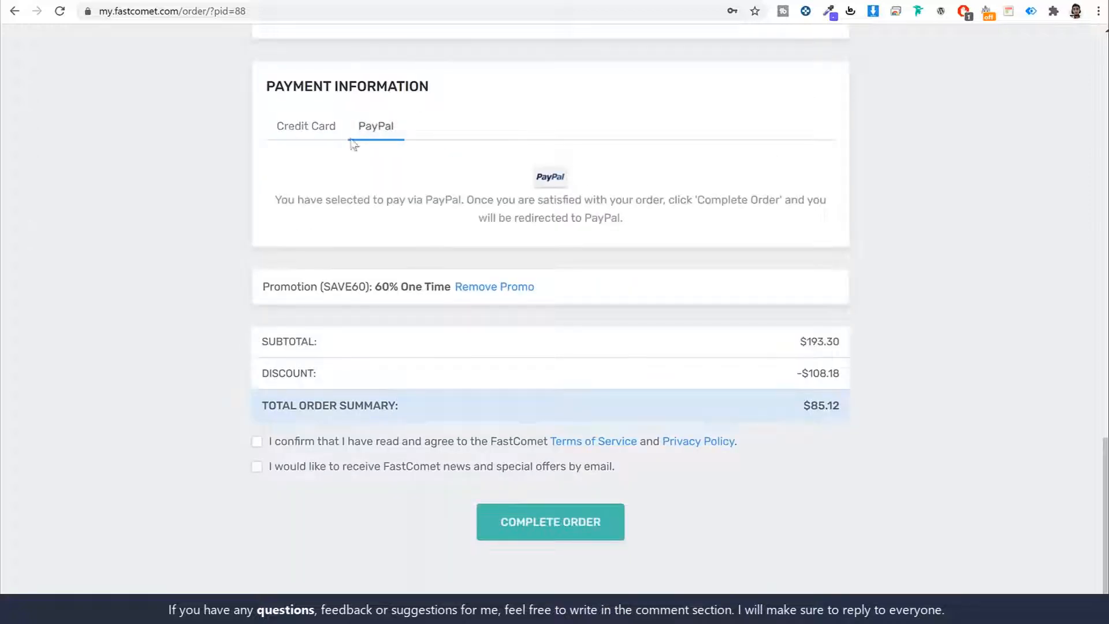
pyautogui.click(318, 130)
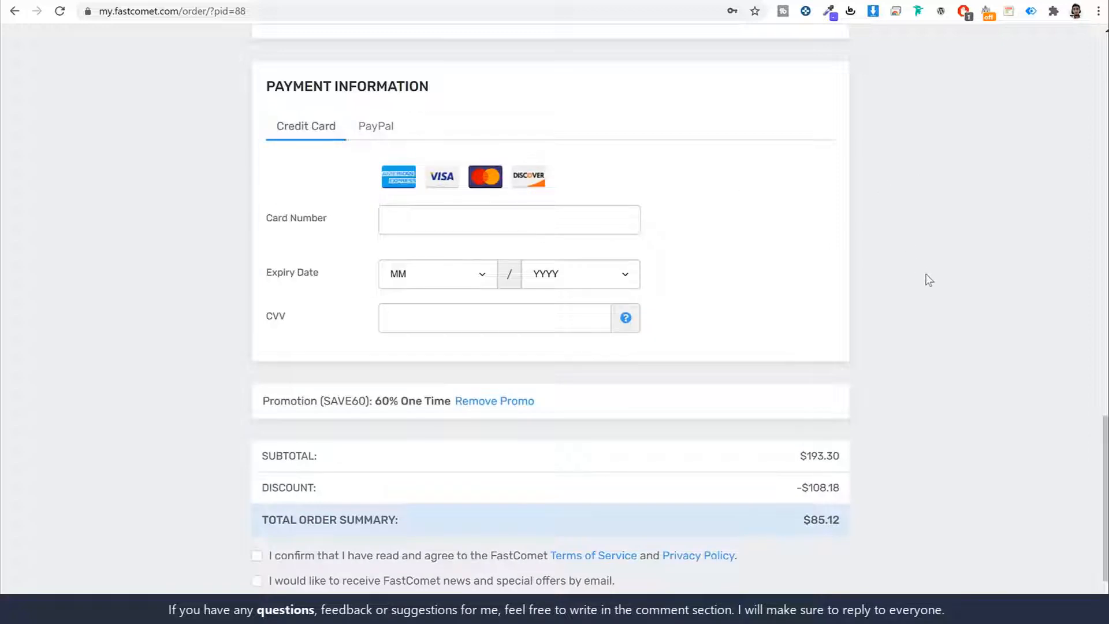
pyautogui.scroll(-2, 933, 277)
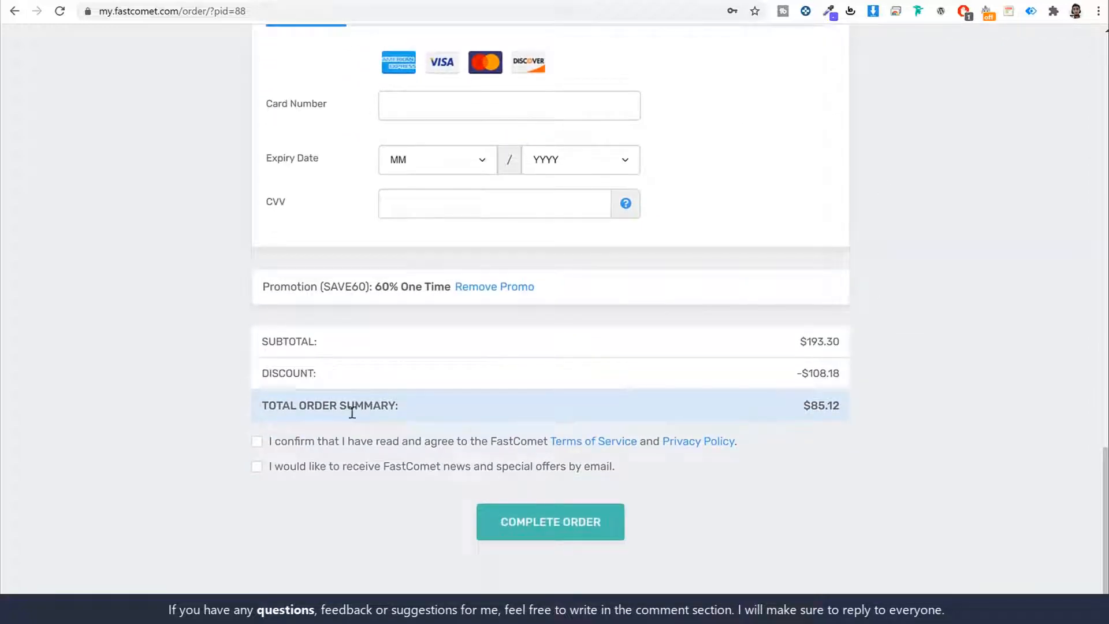
pyautogui.click(257, 442)
pyautogui.click(257, 466)
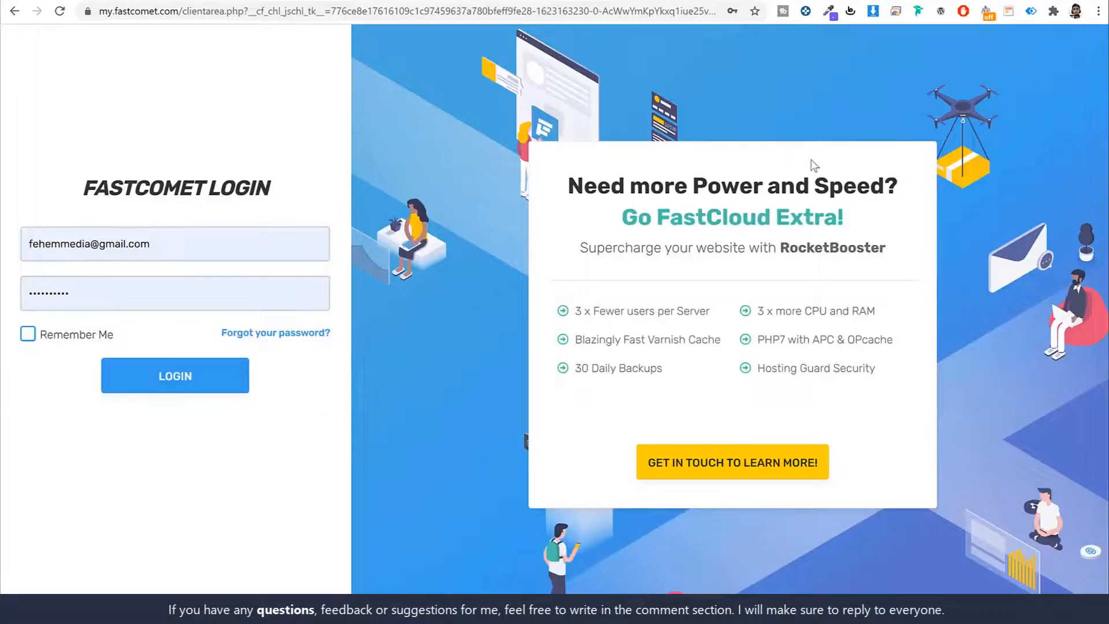
# Step: Point out the my.fastcomet.com login address and log in with the saved credentials
pyautogui.moveTo(210, 11); pyautogui.dragTo(98, 11)
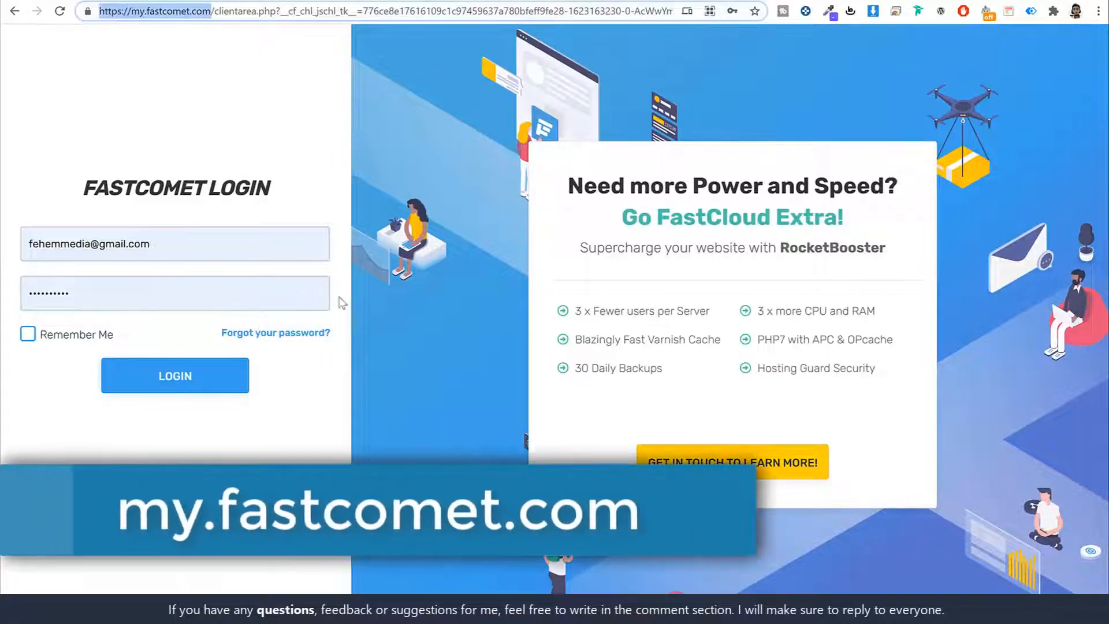
pyautogui.click(262, 437)
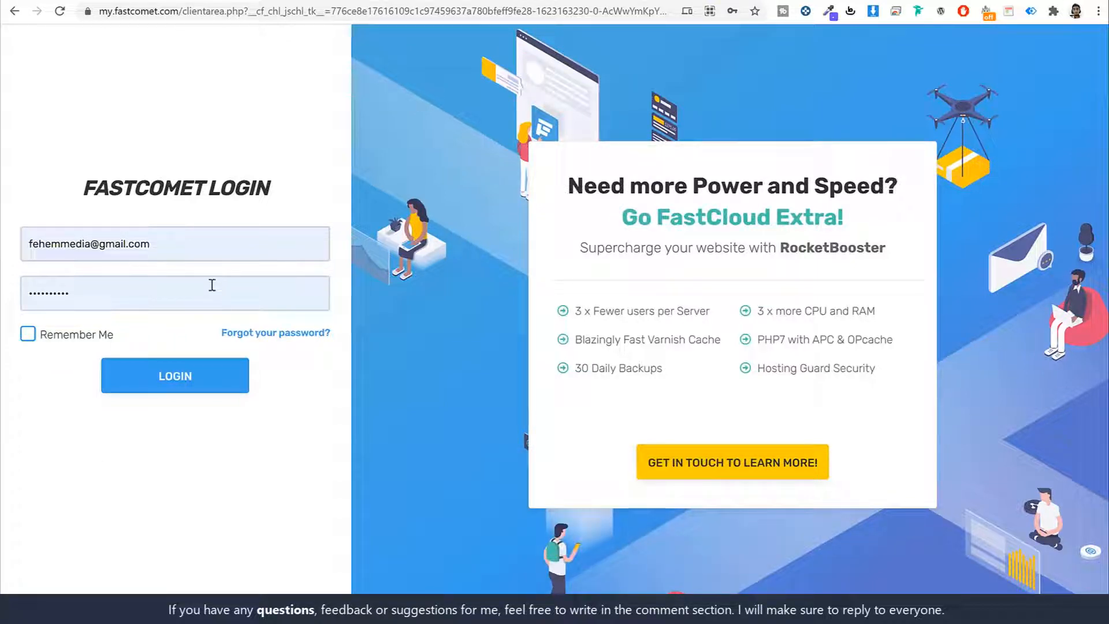
pyautogui.click(203, 376)
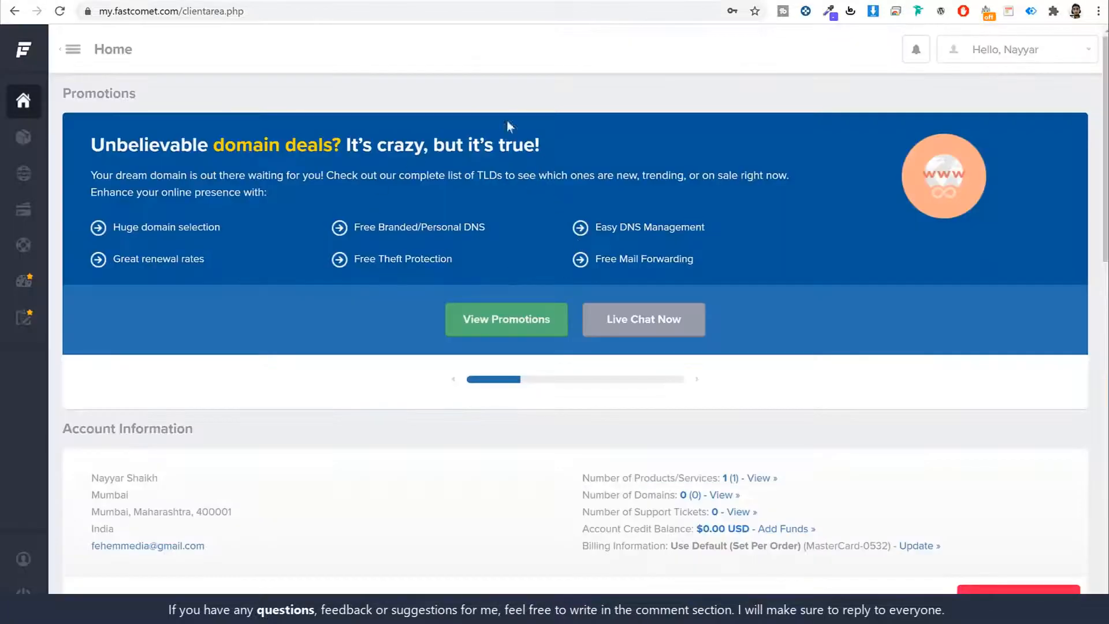
# Step: Start a new support ticket to reach the page listing ten FastComet support departments
pyautogui.scroll(-12, 812, 278)
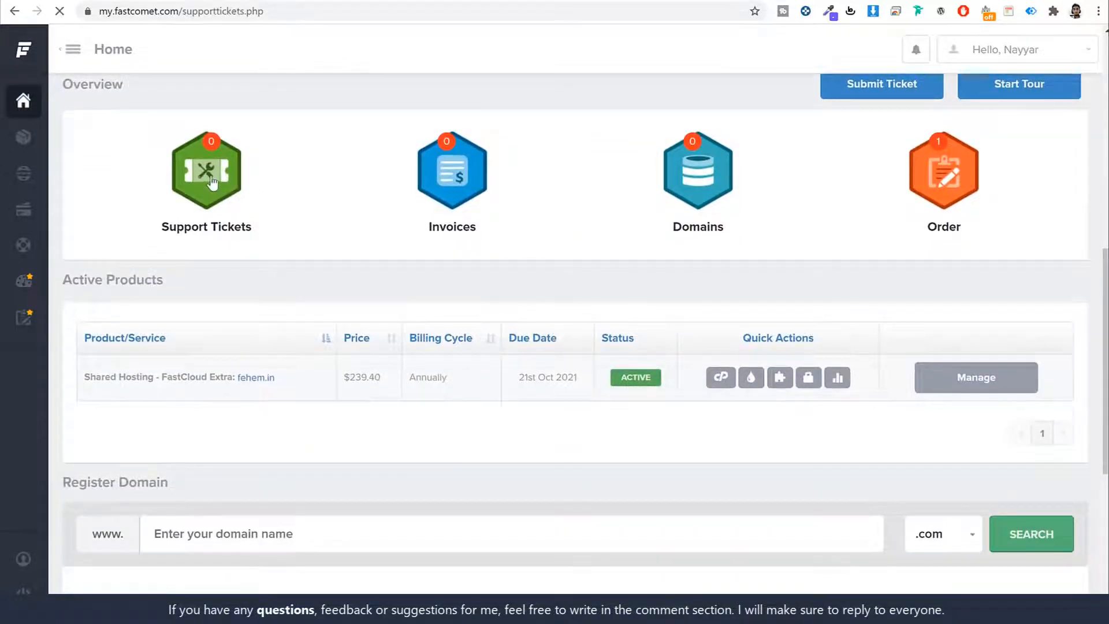
pyautogui.scroll(-2, 702, 341)
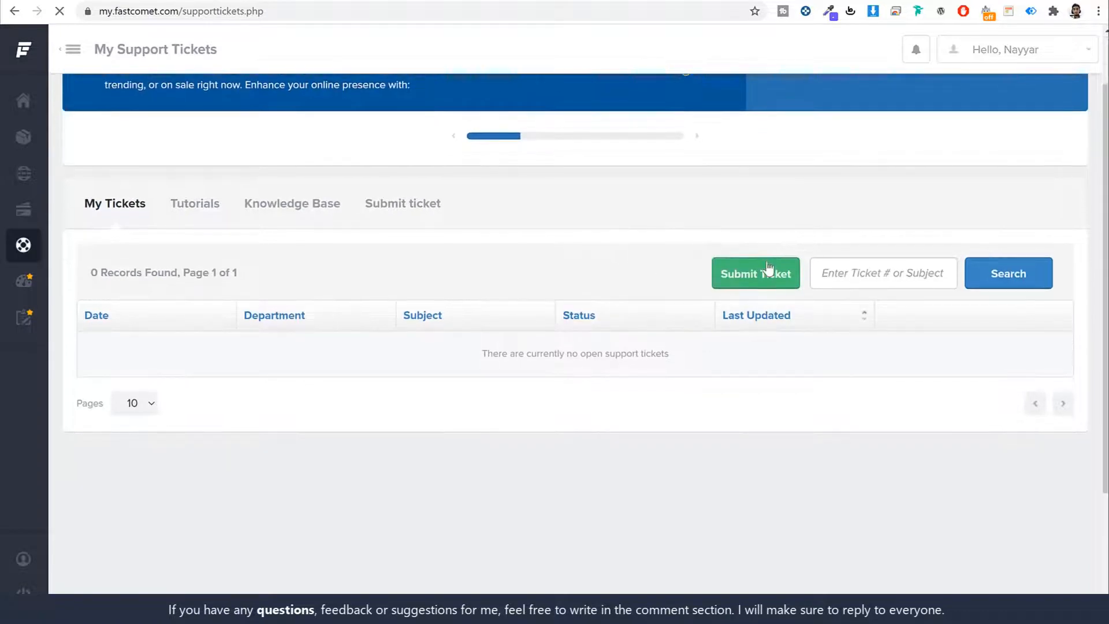
pyautogui.click(768, 267)
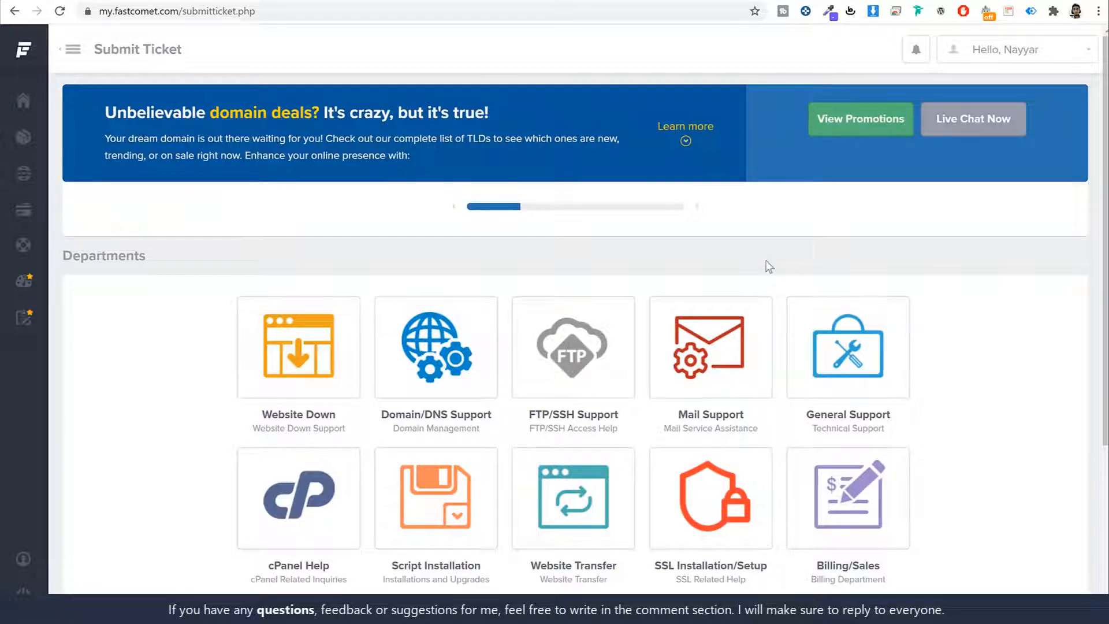
pyautogui.scroll(-2, 872, 353)
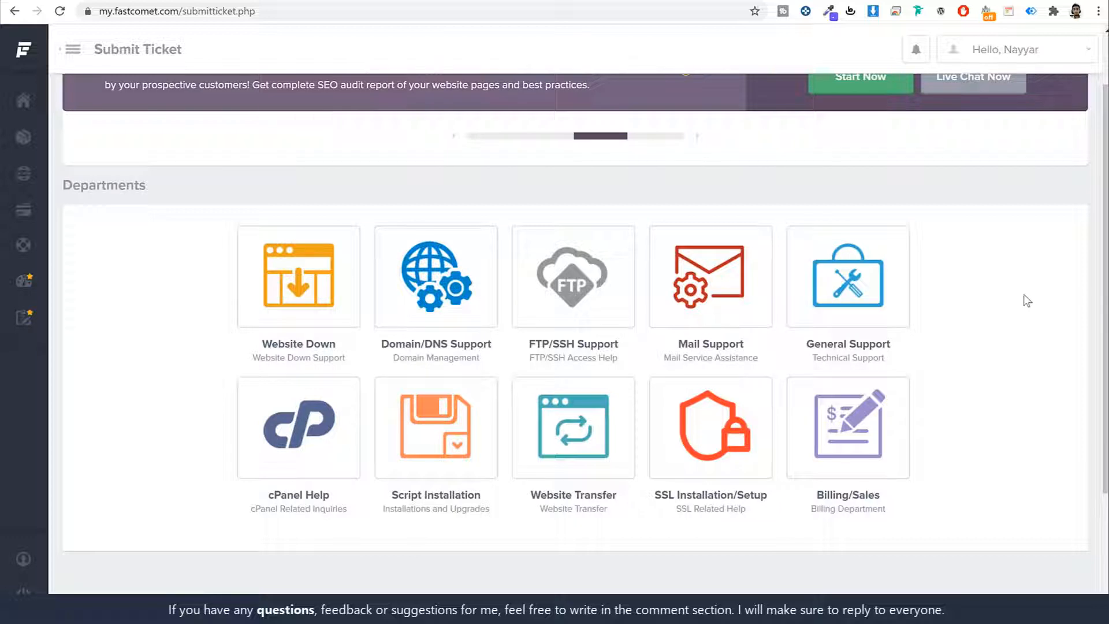
# Step: Open the Website Transfer ticket form and review its control panel URL, login and domain fields
pyautogui.click(587, 424)
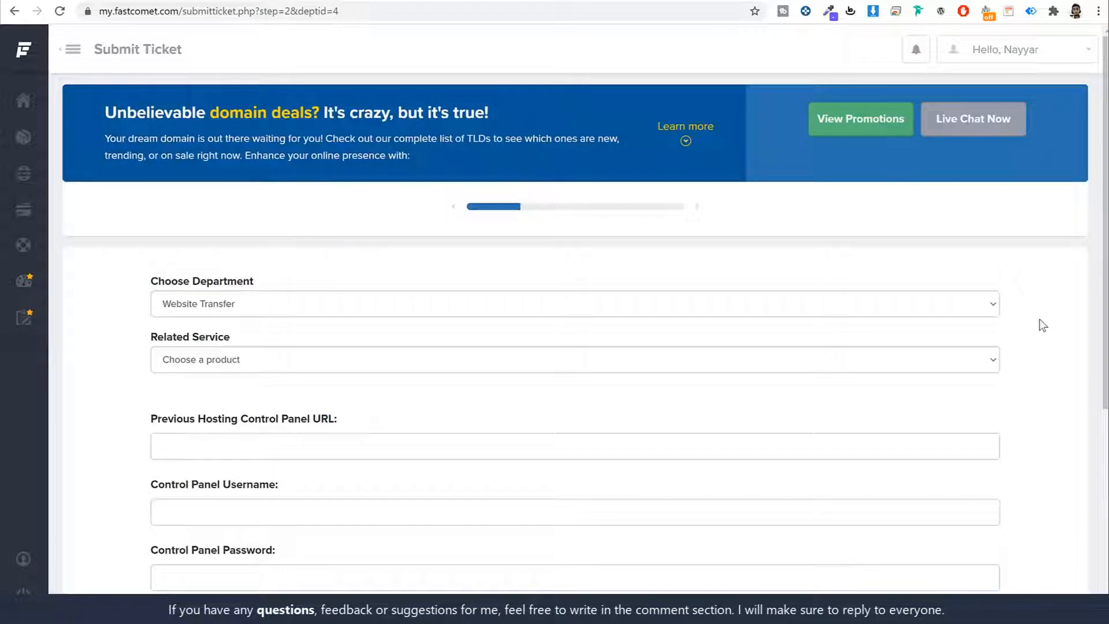
pyautogui.scroll(-5, 1043, 325)
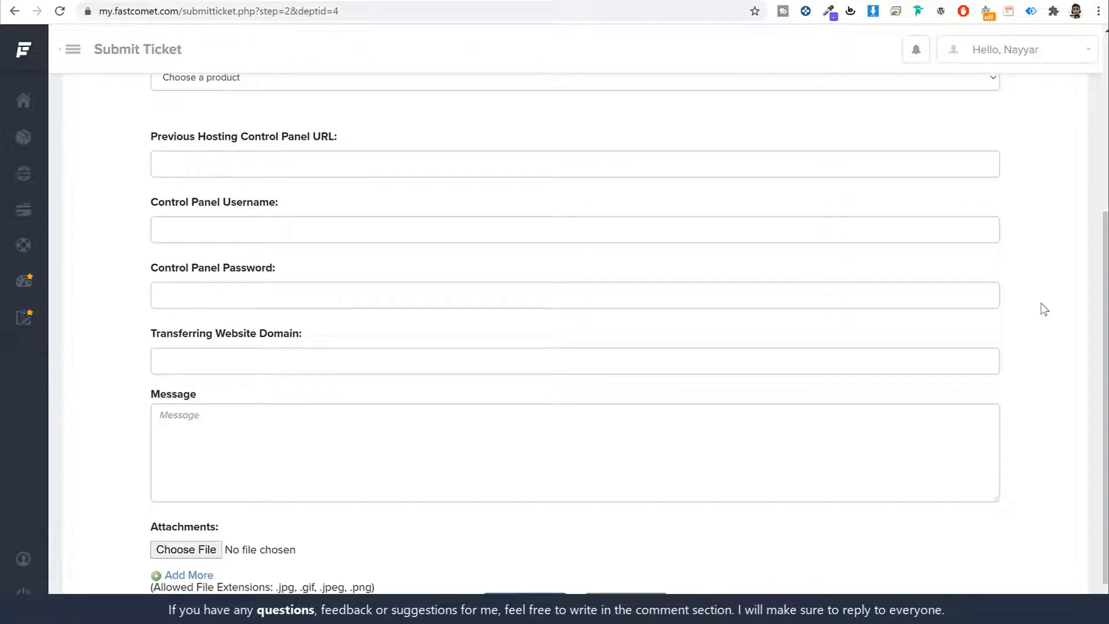
pyautogui.scroll(-1, 1041, 303)
pyautogui.scroll(5, 911, 324)
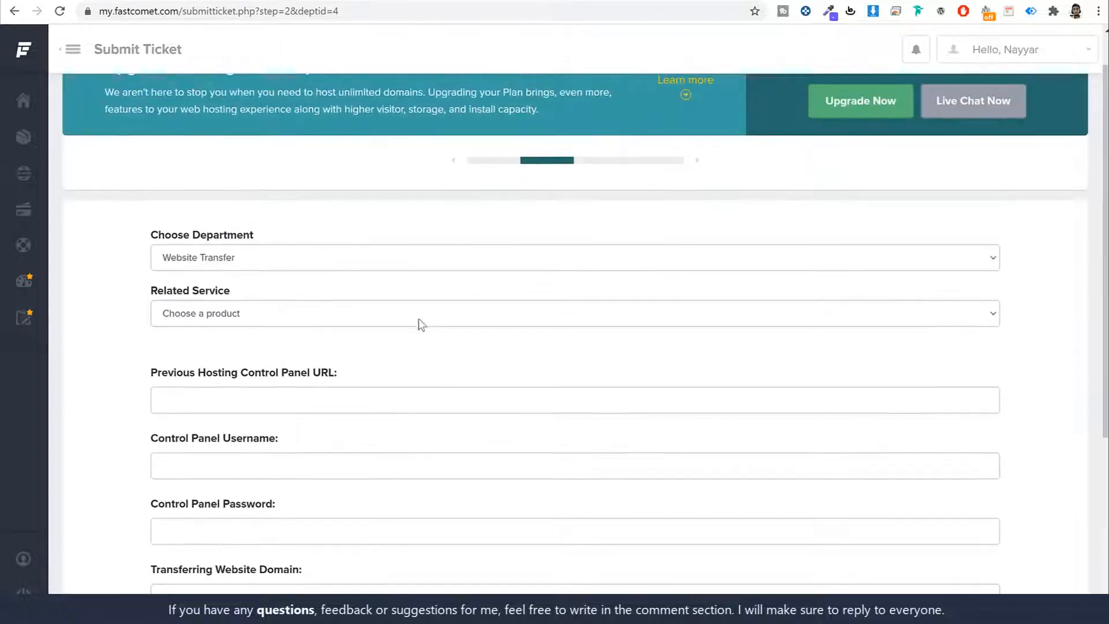
pyautogui.scroll(-4, 453, 352)
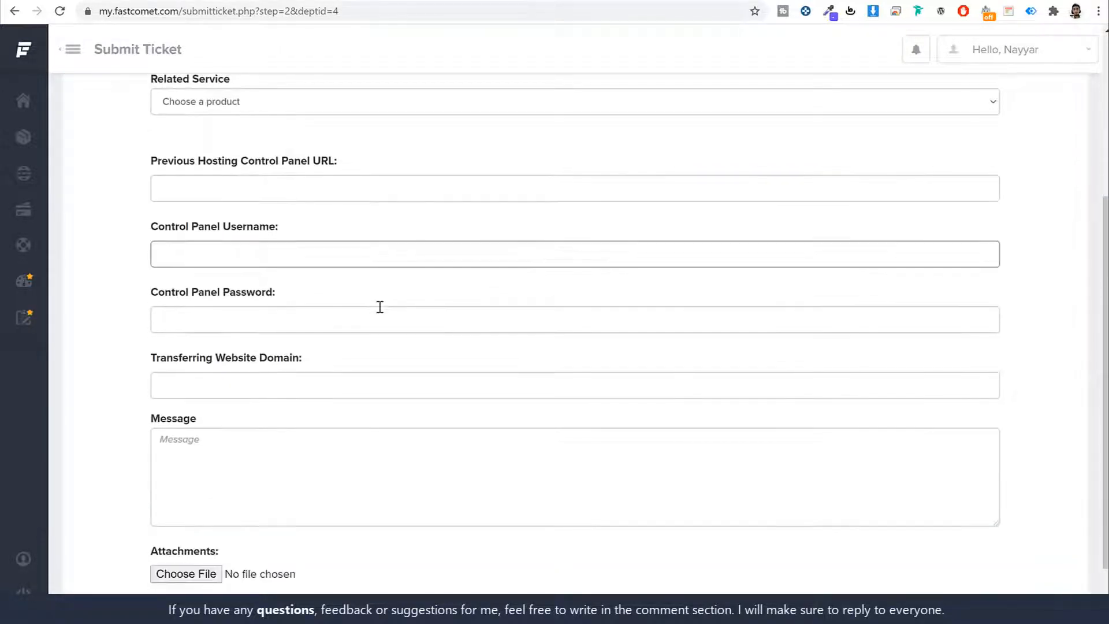
pyautogui.click(310, 190)
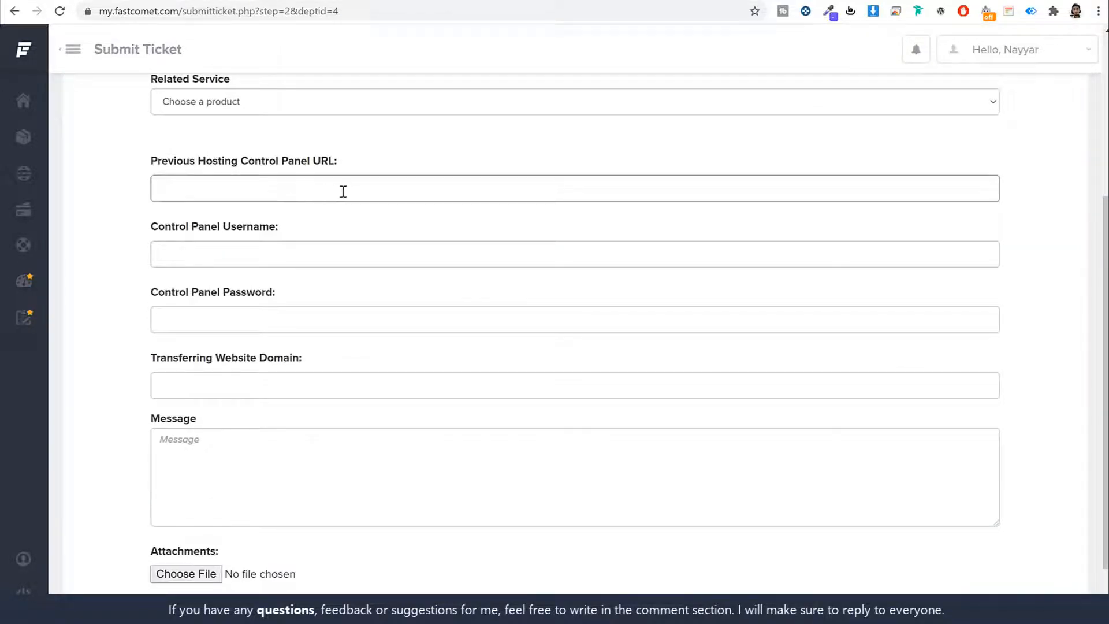
pyautogui.scroll(-1, 317, 364)
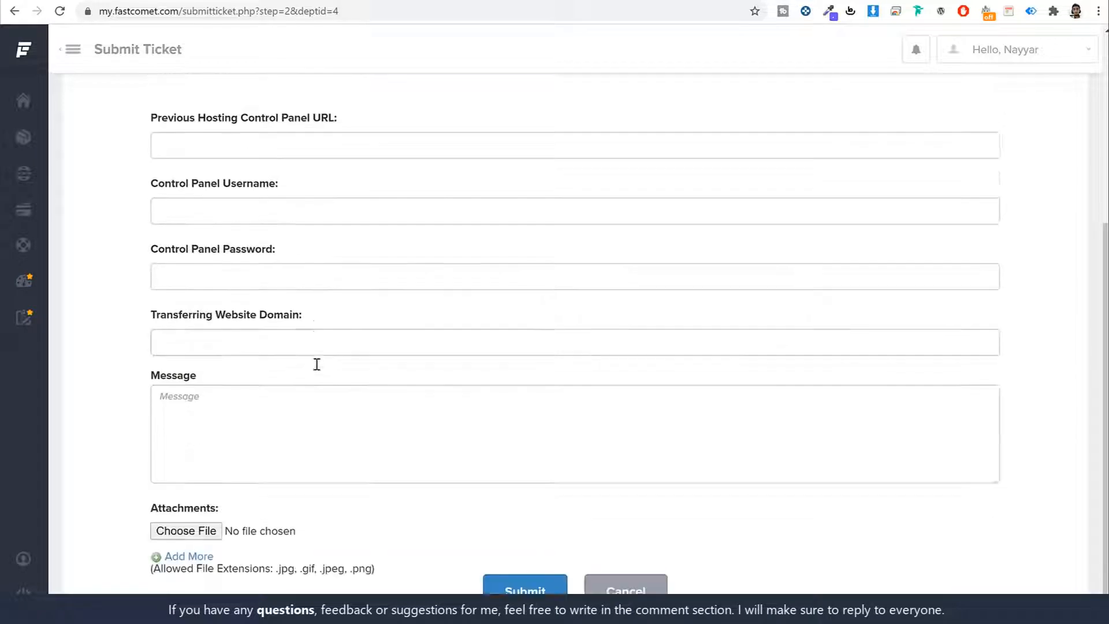
pyautogui.scroll(-1, 317, 364)
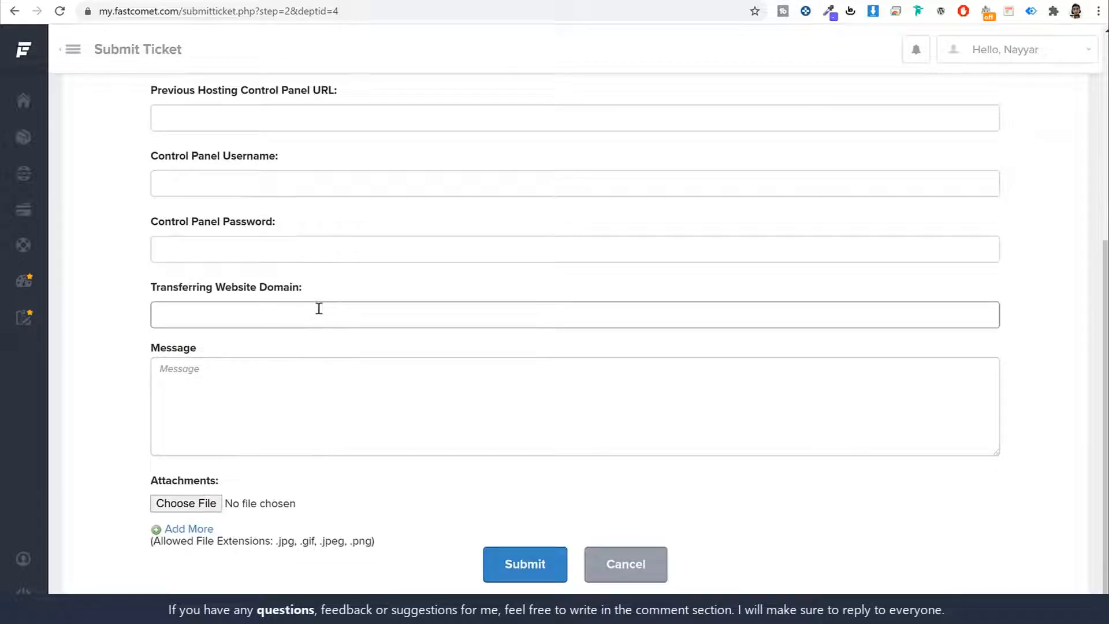
pyautogui.scroll(6, 386, 401)
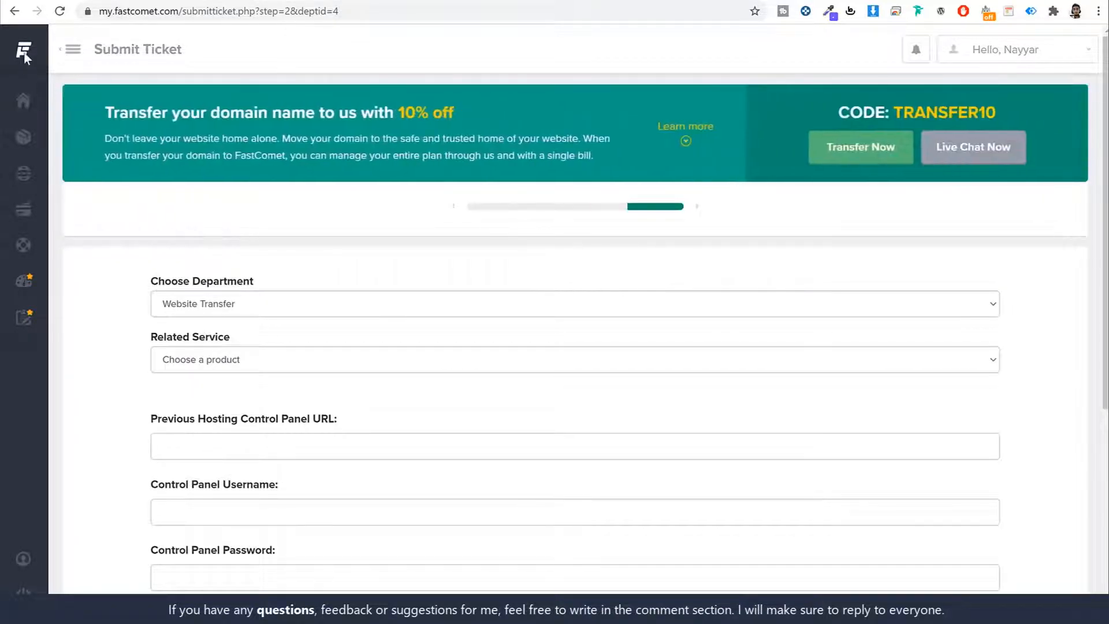
# Step: Go back to the Home dashboard and start another ticket from Support Tickets
pyautogui.moveTo(26, 49)
pyautogui.click(60, 60)
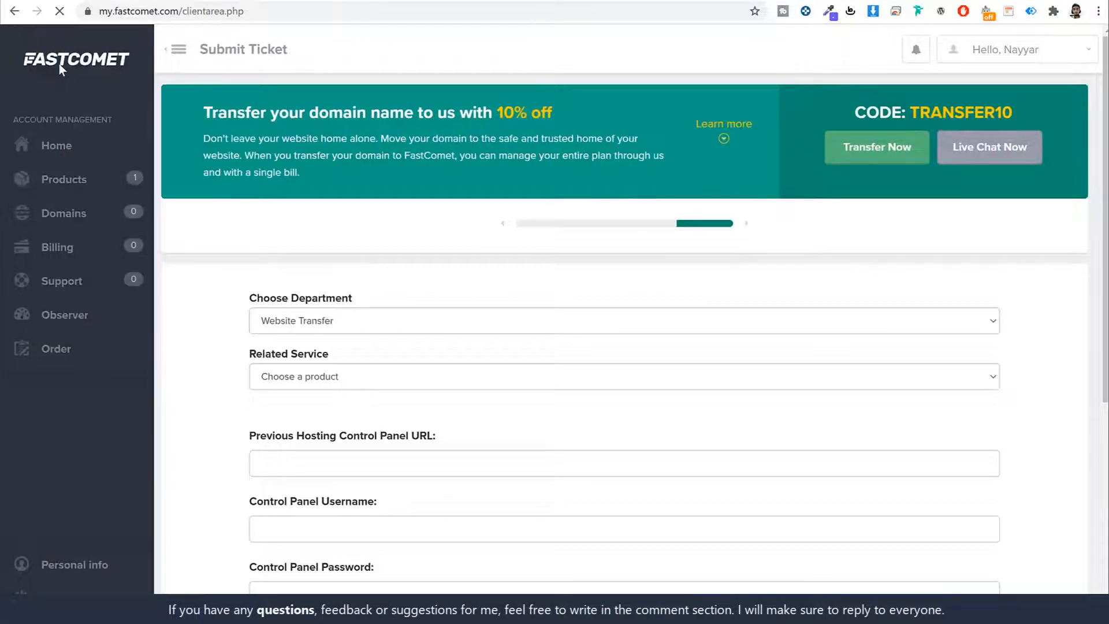
pyautogui.scroll(-3, 413, 399)
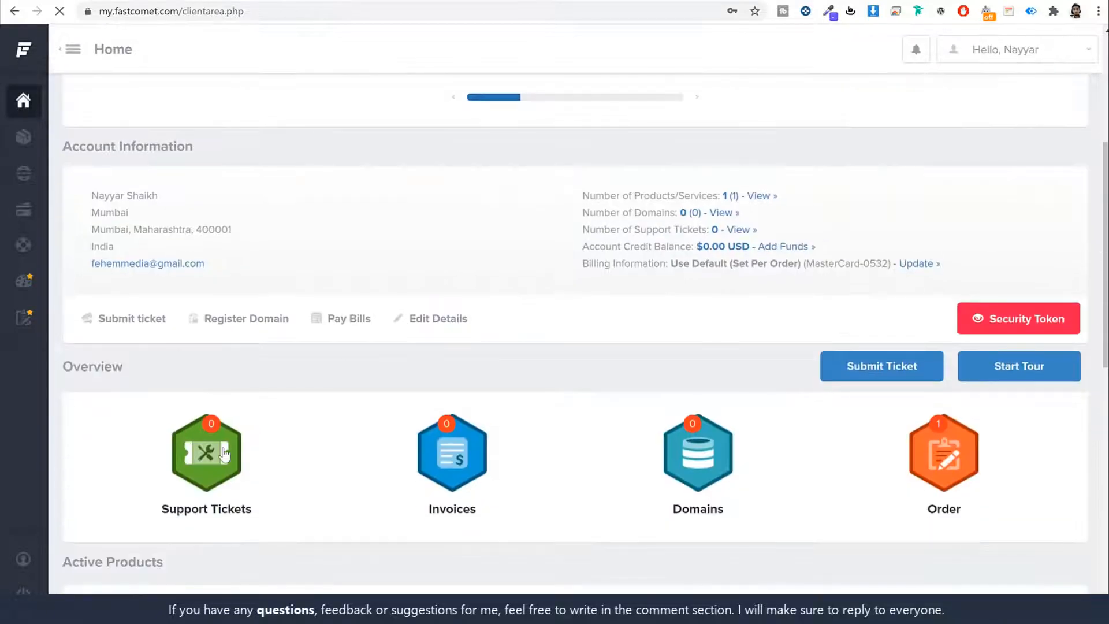
pyautogui.click(224, 453)
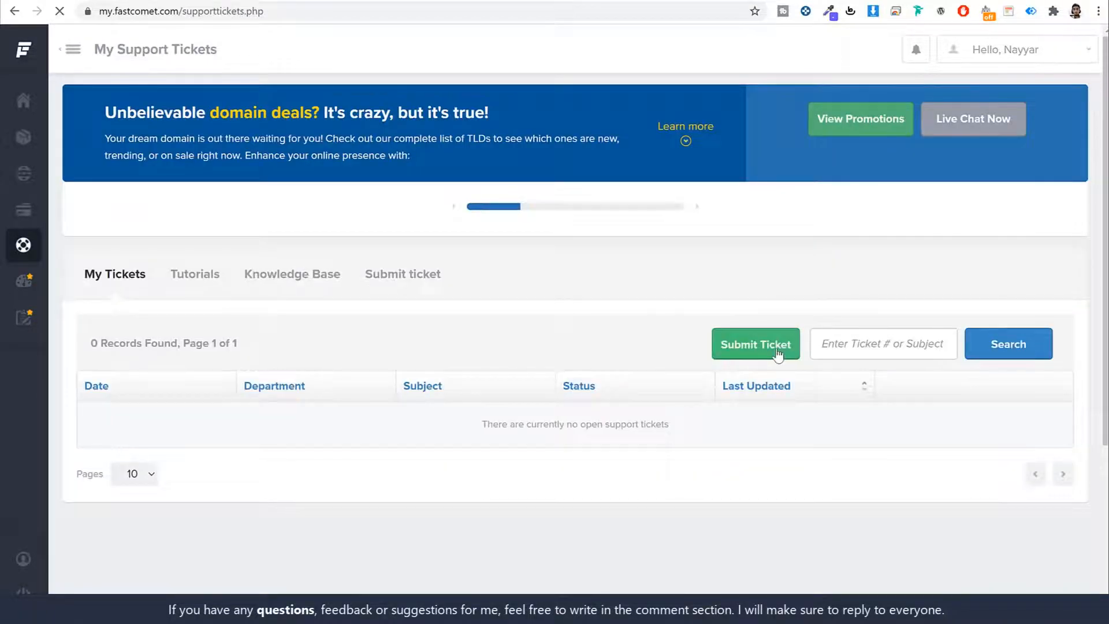
pyautogui.click(778, 353)
# Step: Preview the Domain/DNS Support ticket form
pyautogui.scroll(-1, 470, 351)
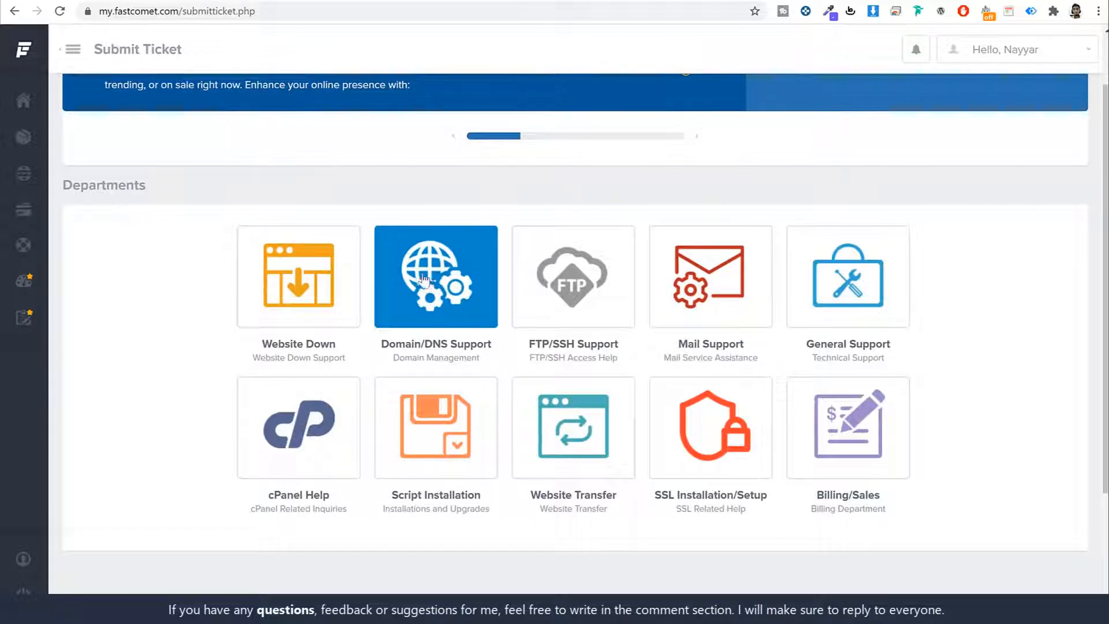
pyautogui.click(423, 280)
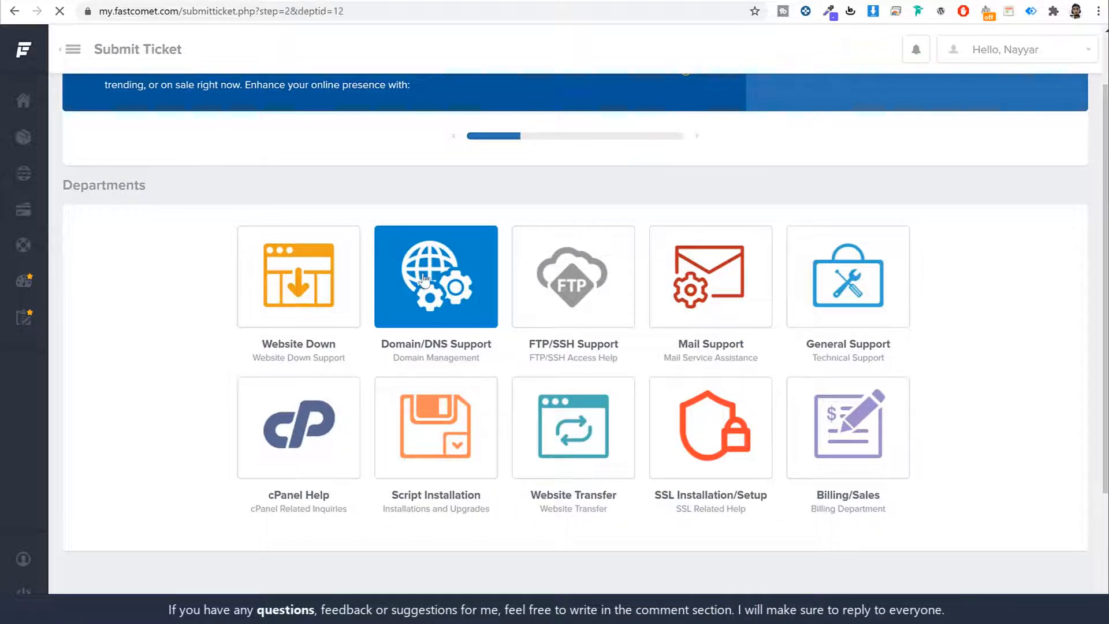
pyautogui.scroll(-4, 446, 310)
pyautogui.scroll(4, 455, 378)
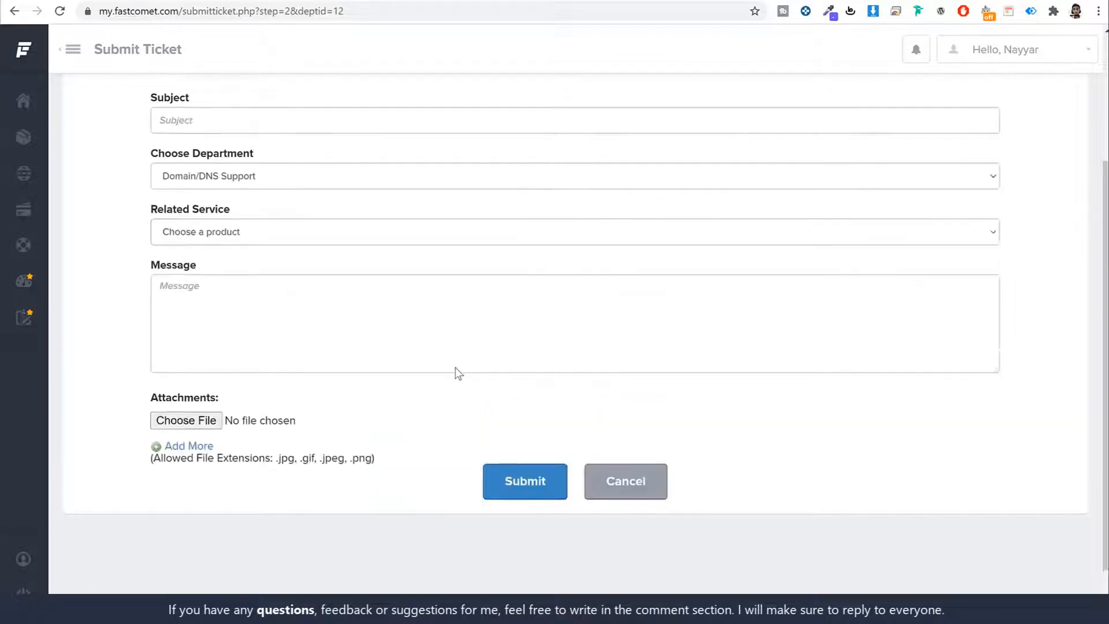
pyautogui.moveTo(42, 62)
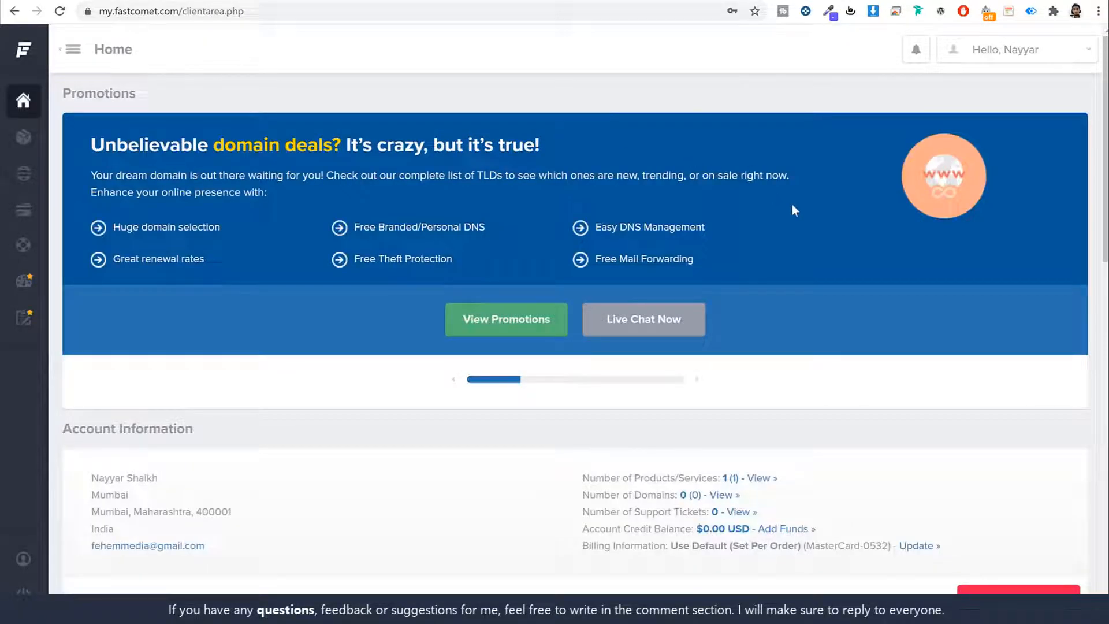
# Step: Access cPanel for the shared hosting product, filling in the saved master password and proceeding
pyautogui.scroll(-14, 805, 205)
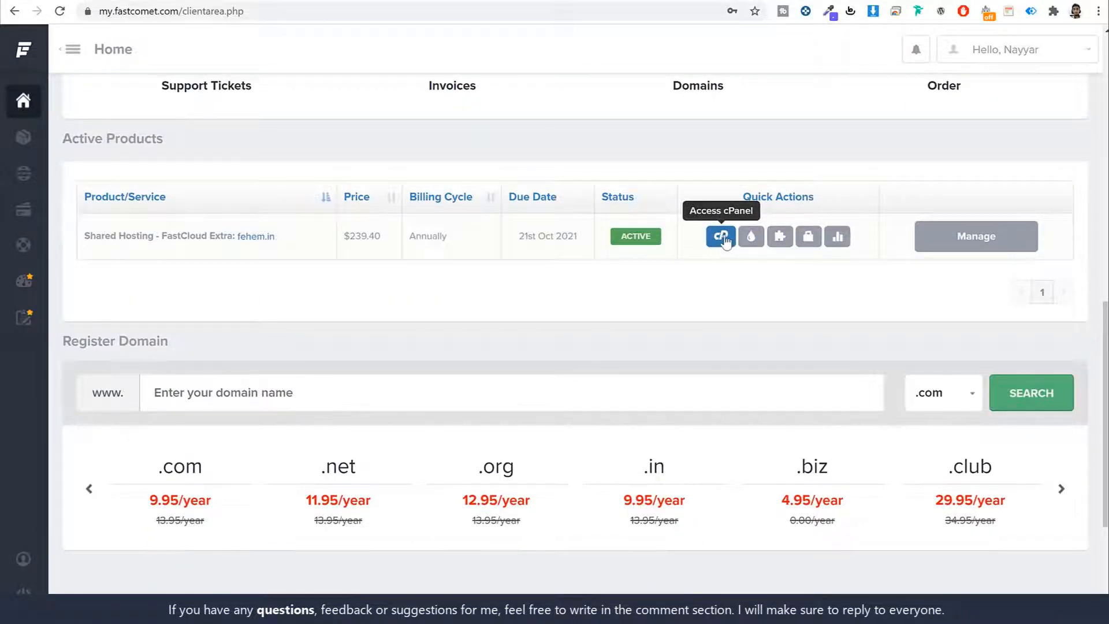
pyautogui.click(722, 236)
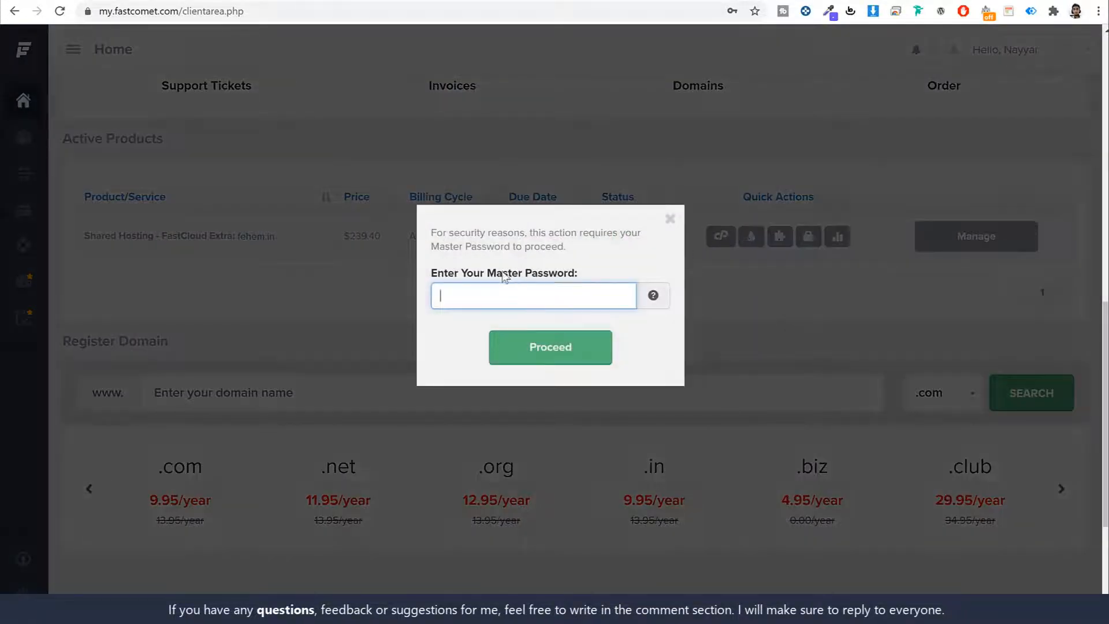
pyautogui.moveTo(503, 277); pyautogui.dragTo(545, 300)
pyautogui.click(547, 296)
pyautogui.click(533, 341)
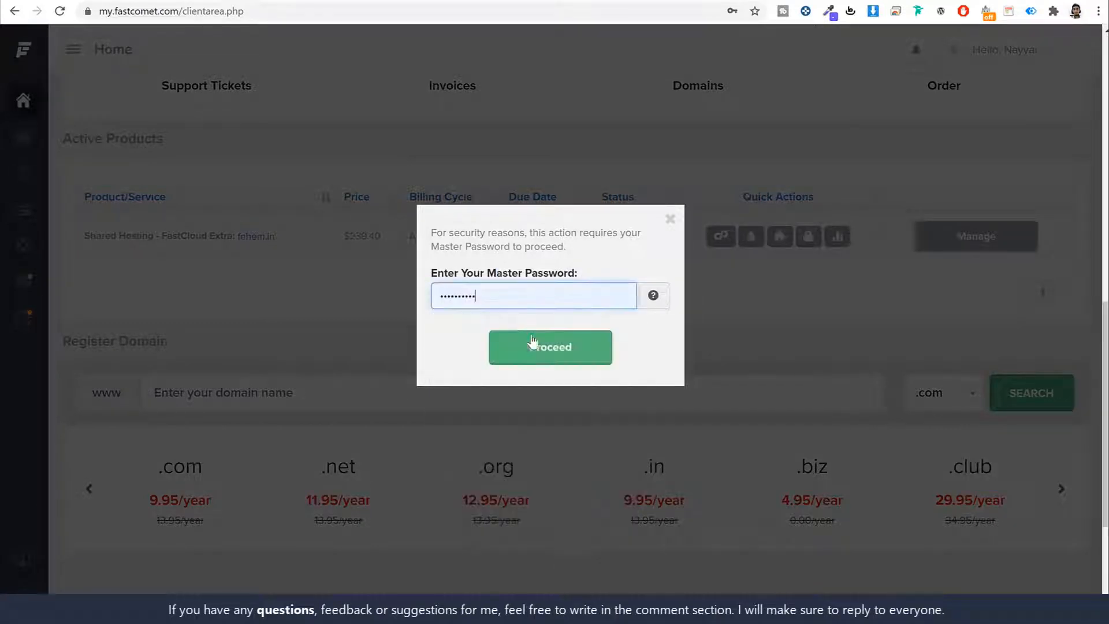
pyautogui.click(565, 362)
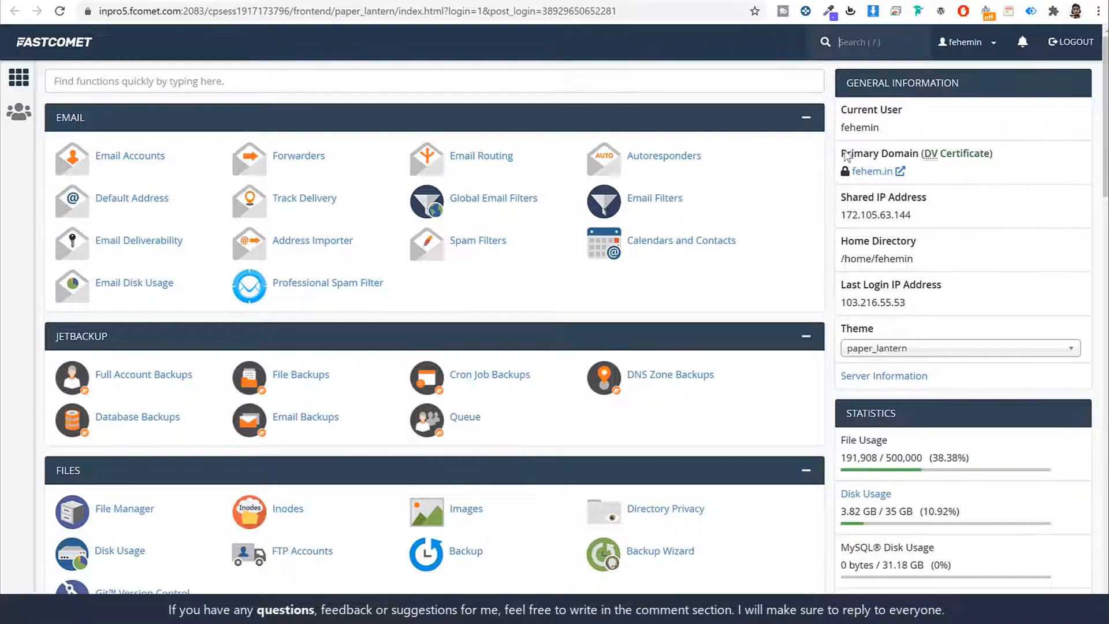
pyautogui.moveTo(842, 156); pyautogui.dragTo(914, 153)
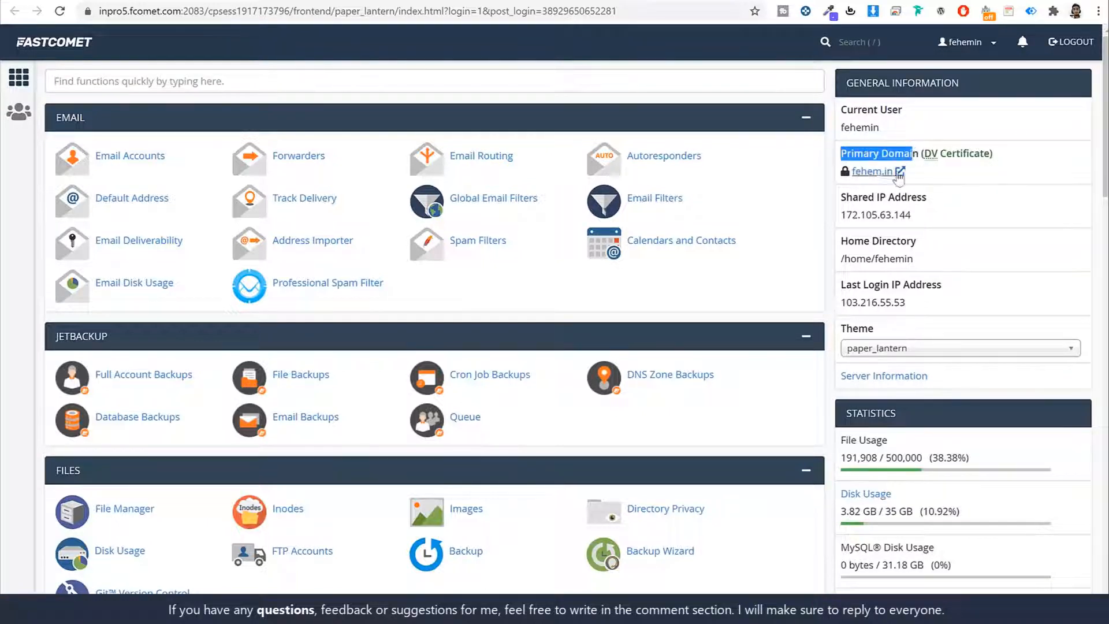
pyautogui.click(960, 155)
pyautogui.moveTo(924, 154); pyautogui.dragTo(990, 156)
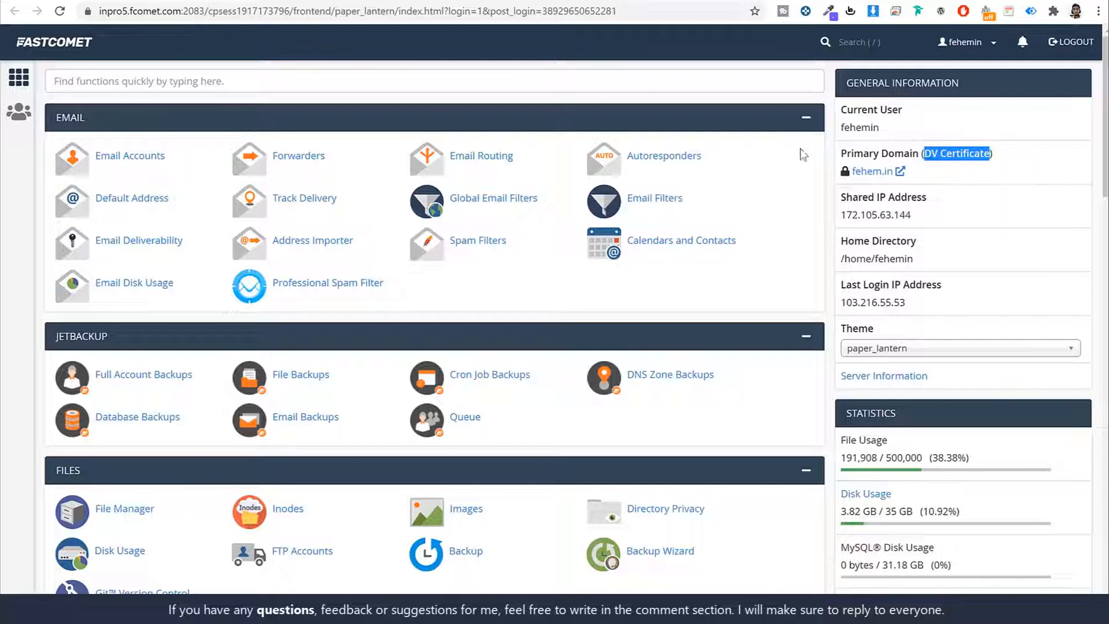
# Step: Find and open the Let's Encrypt SSL page through an 'ssl' cPanel search
pyautogui.click(380, 79)
pyautogui.write('sl')
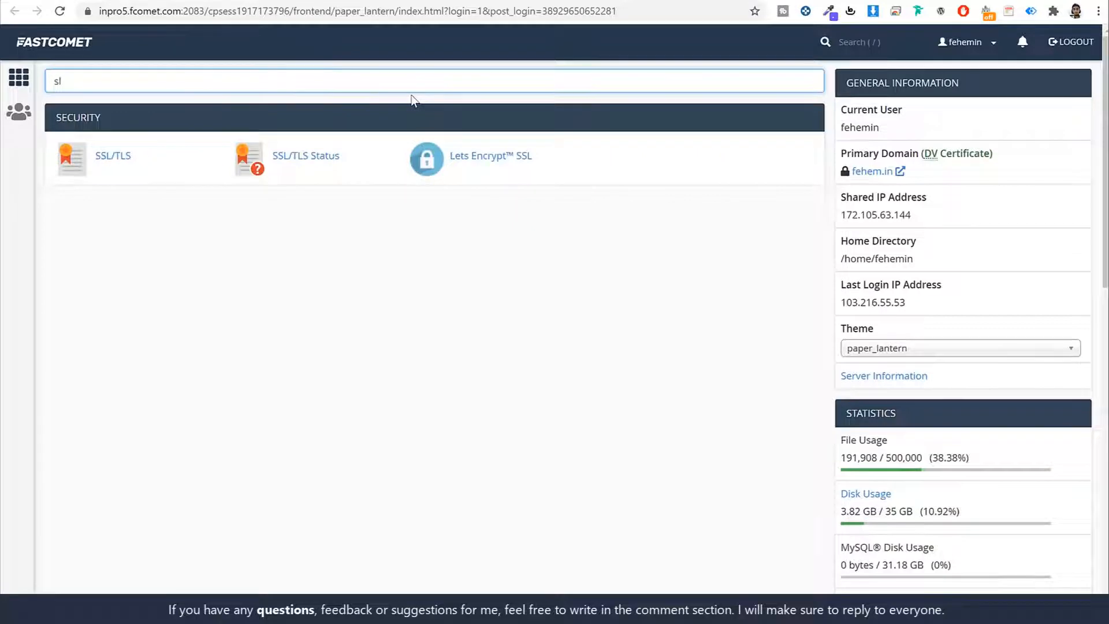
pyautogui.press('BackSpace')
pyautogui.write('sl')
pyautogui.click(517, 155)
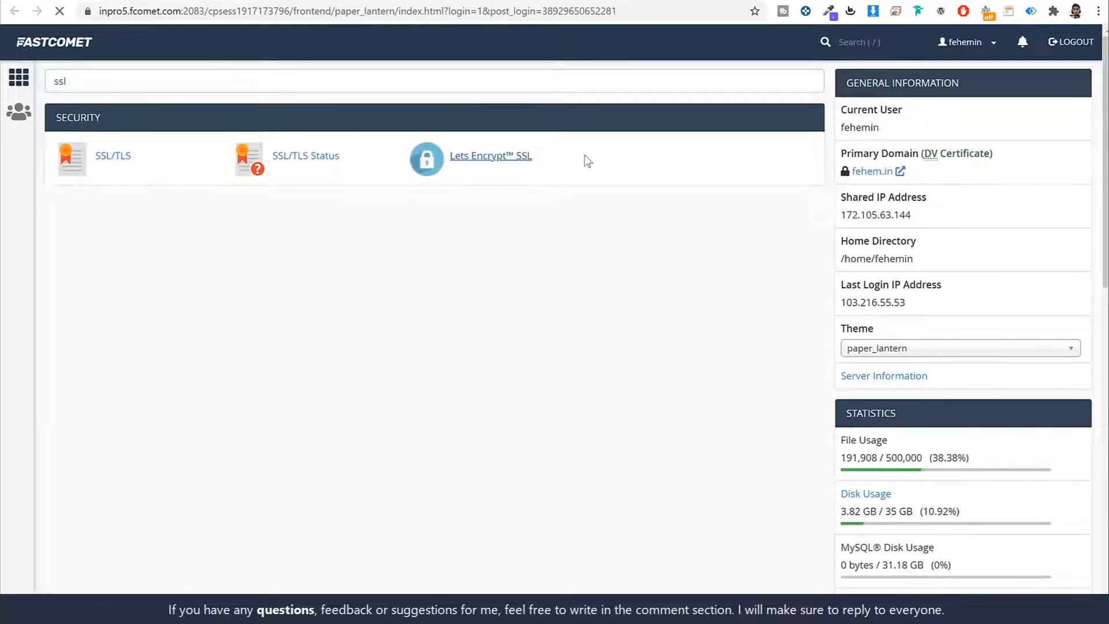
pyautogui.scroll(-12, 743, 317)
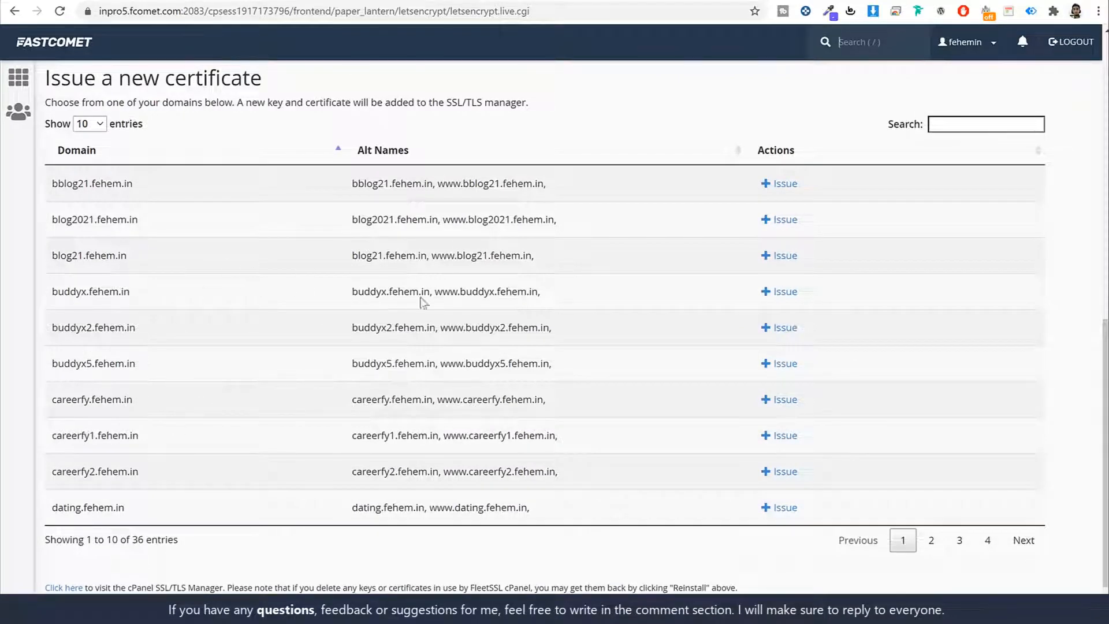
# Step: Filter domains by 'kr' and issue a certificate for krowd2.fehem.in
pyautogui.click(952, 127)
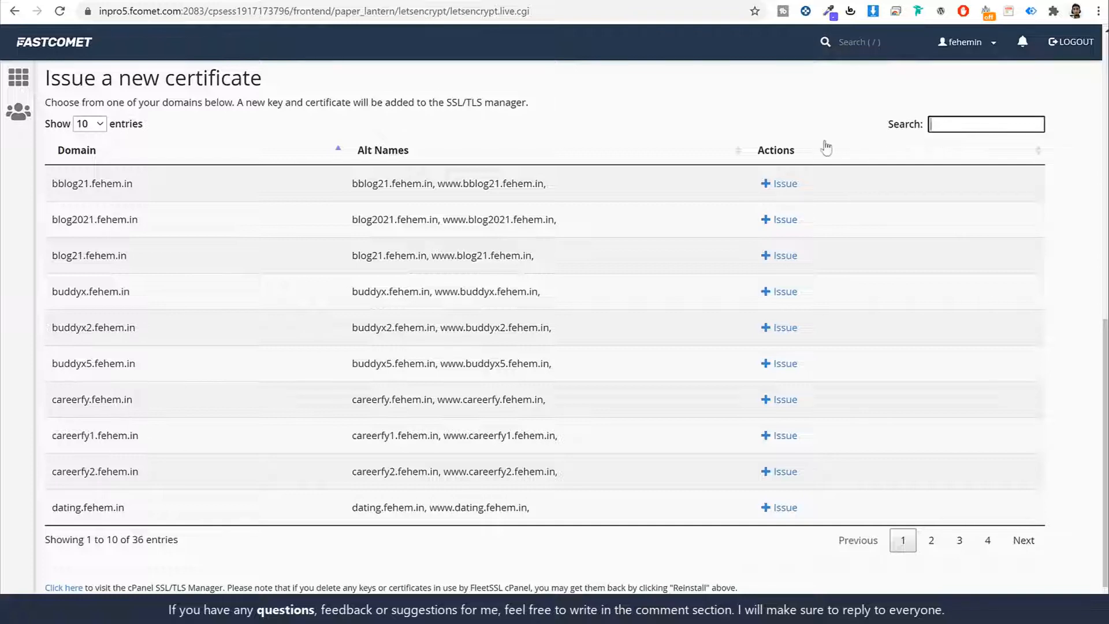
pyautogui.write('kr')
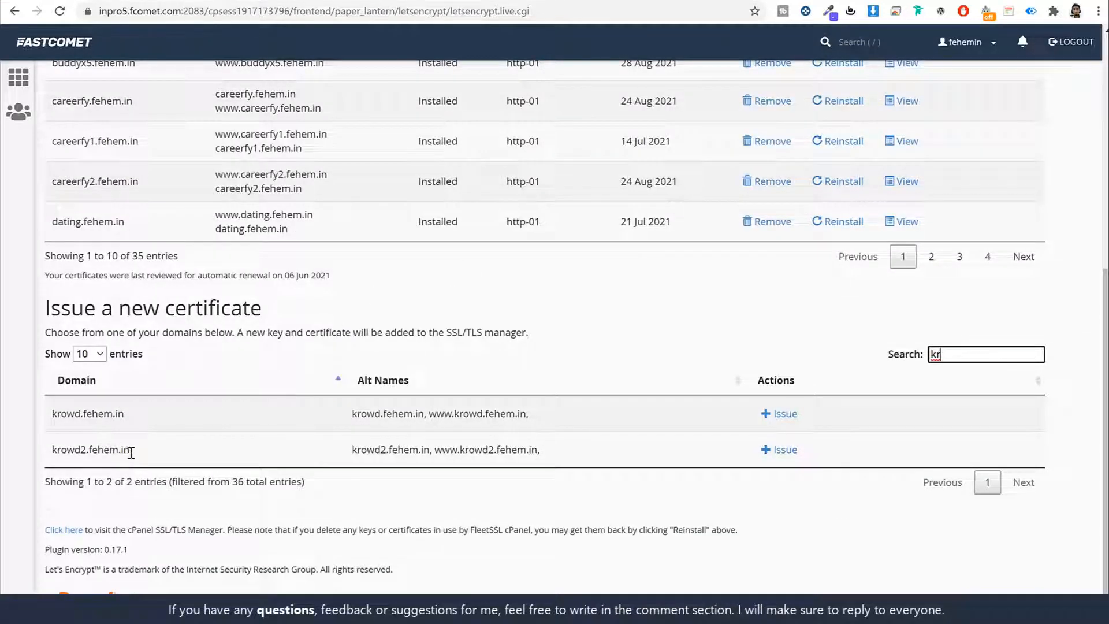
pyautogui.moveTo(131, 455); pyautogui.dragTo(50, 458)
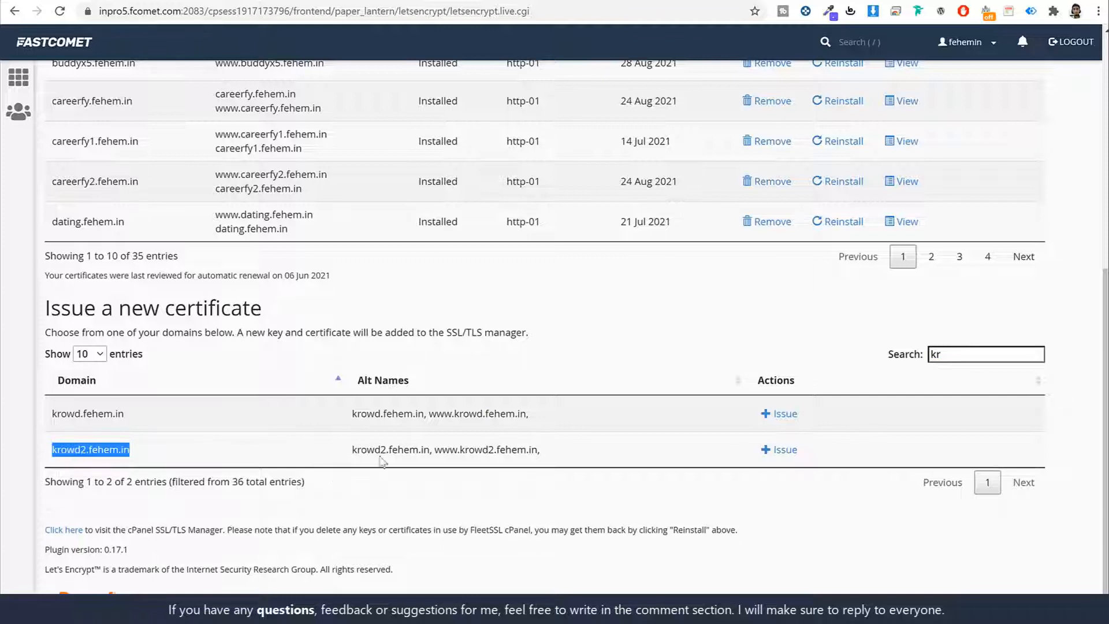
pyautogui.click(781, 450)
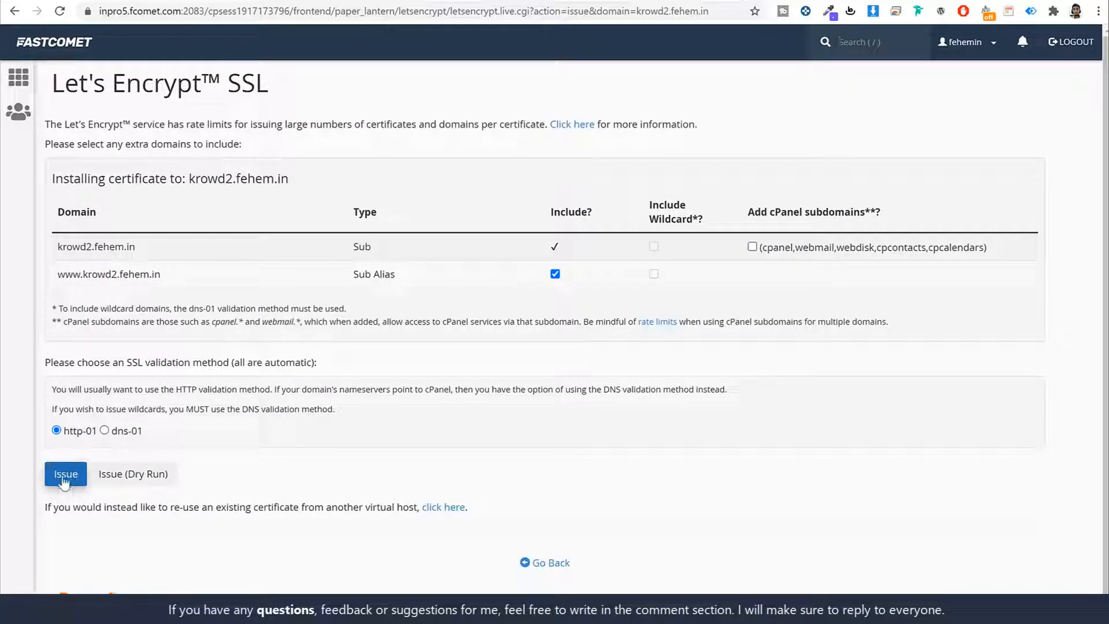
pyautogui.click(62, 46)
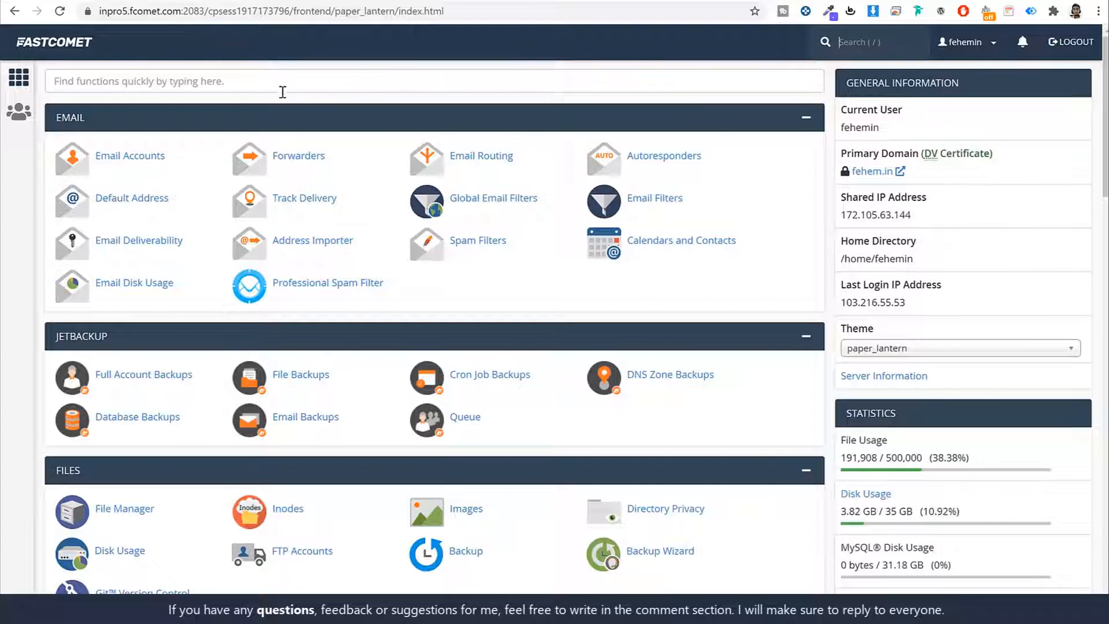
# Step: Open the Softaculous Apps Installer from a 'soft' cPanel search
pyautogui.click(249, 86)
pyautogui.write('soft')
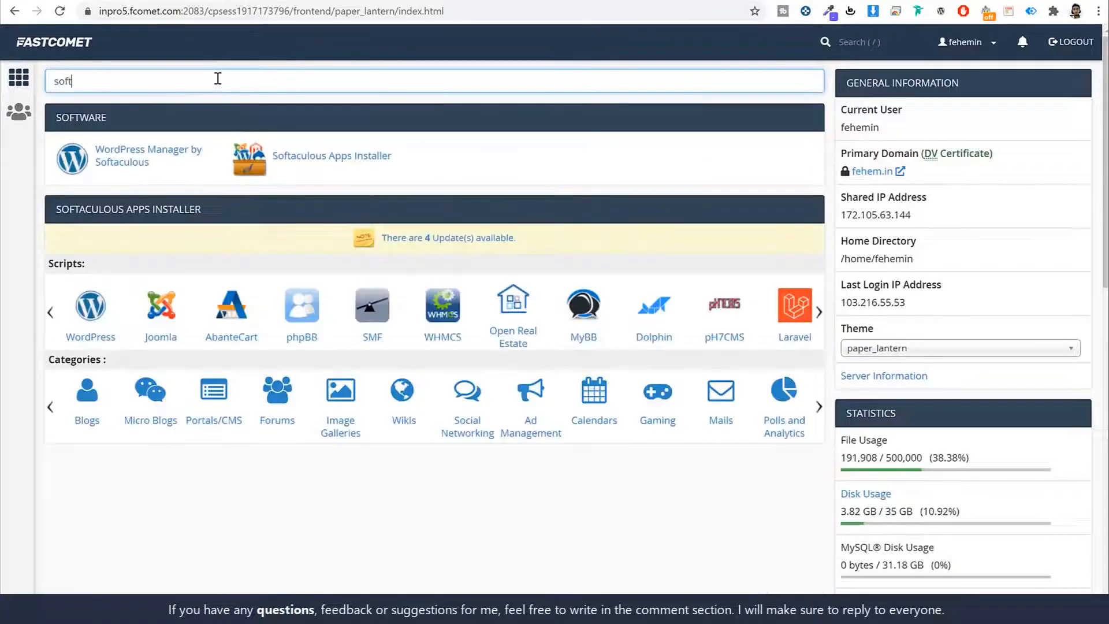
pyautogui.click(324, 158)
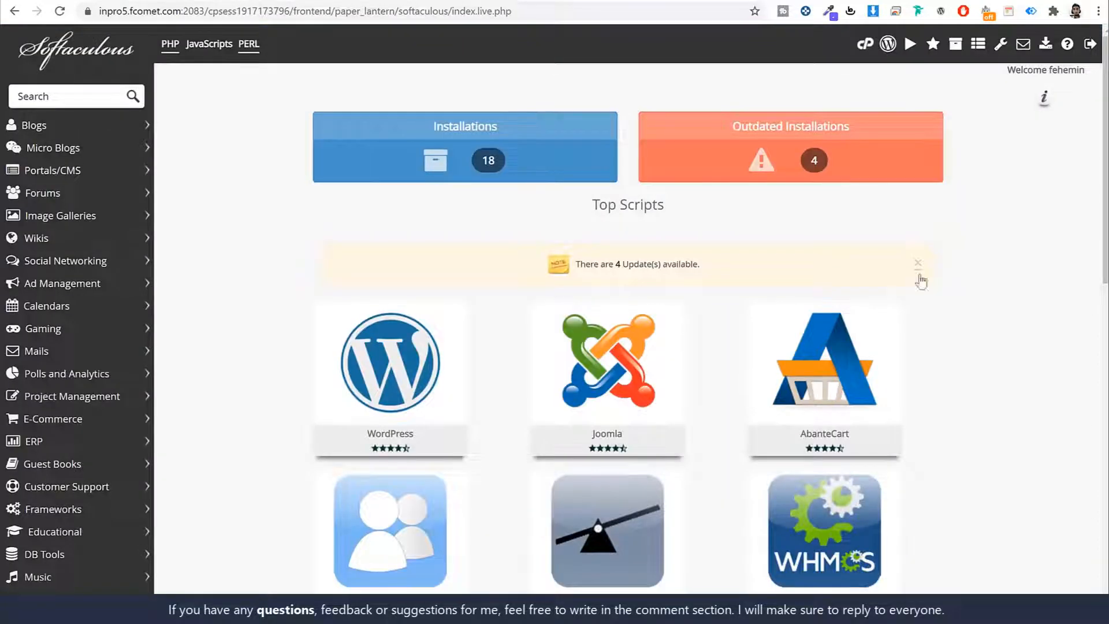
pyautogui.scroll(-9, 978, 371)
pyautogui.scroll(-5, 999, 370)
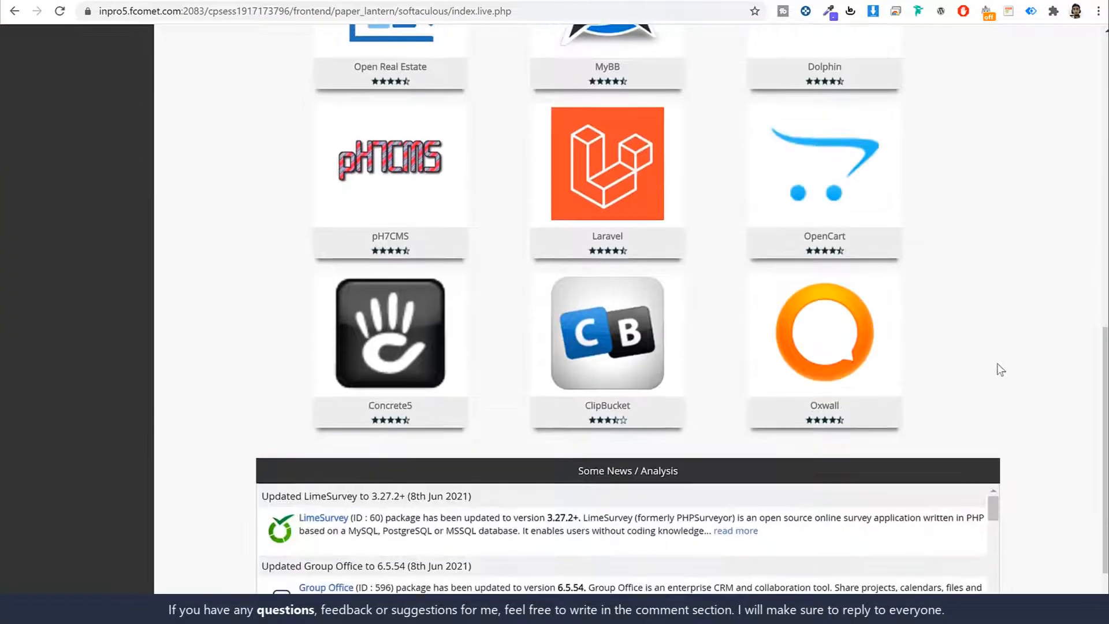
pyautogui.scroll(12, 1001, 369)
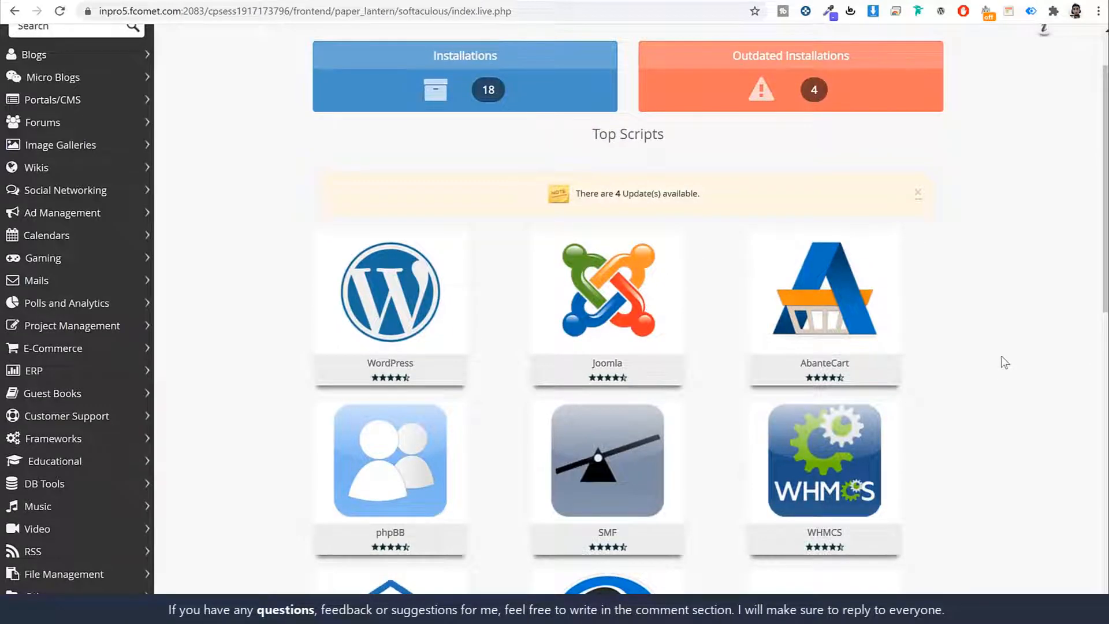
pyautogui.moveTo(426, 285)
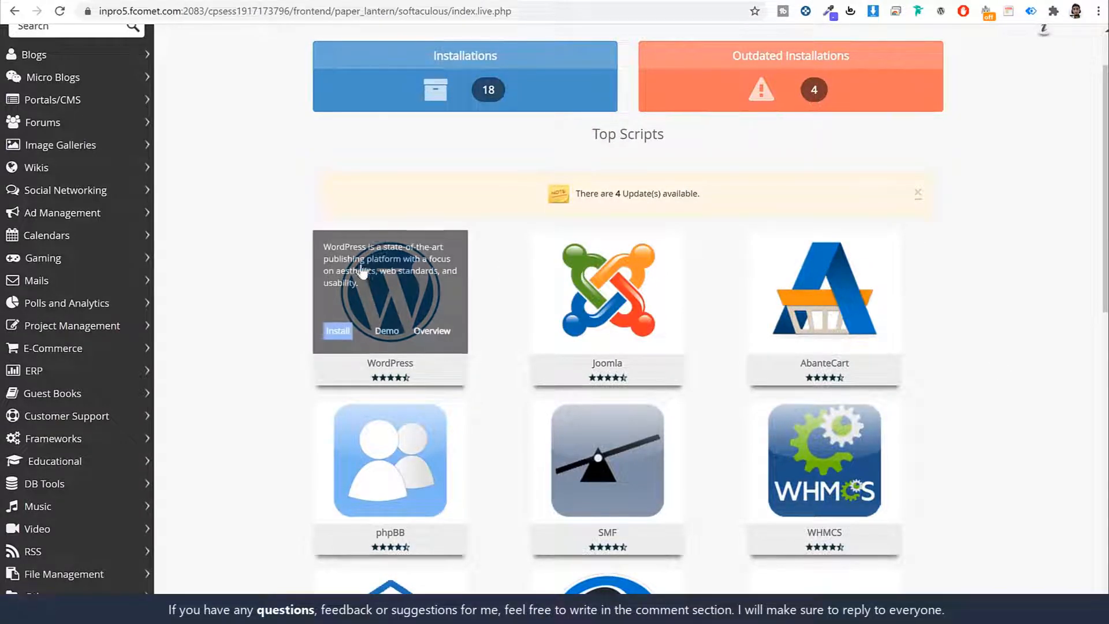
pyautogui.scroll(-3, 426, 286)
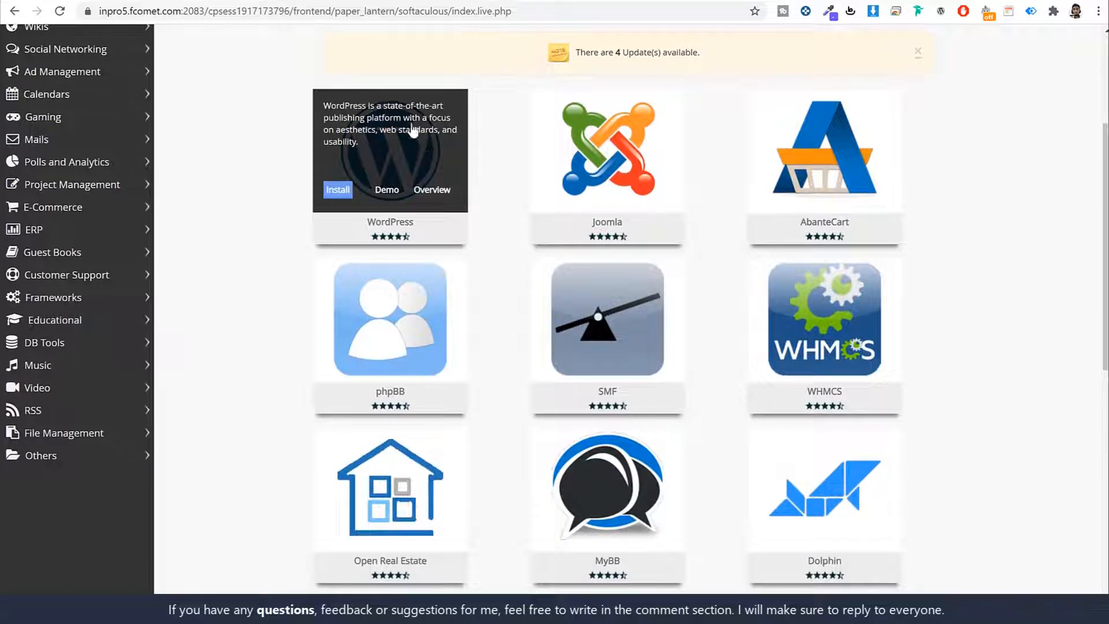
# Step: Start a new WordPress install and pick krowd2.fehem.in as its domain
pyautogui.click(347, 194)
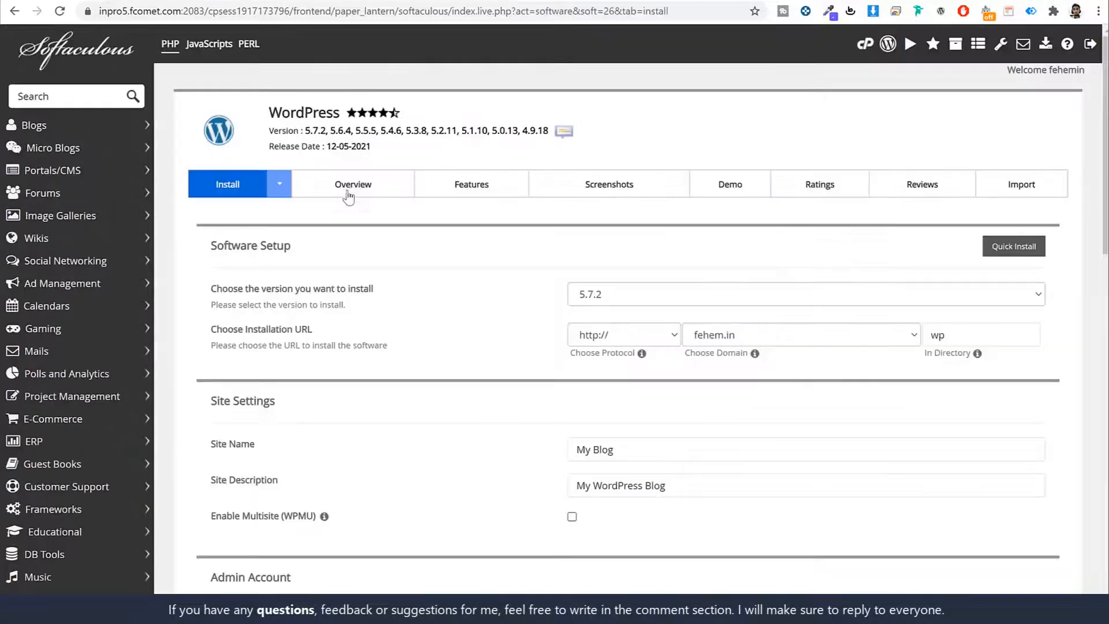
pyautogui.scroll(-3, 884, 278)
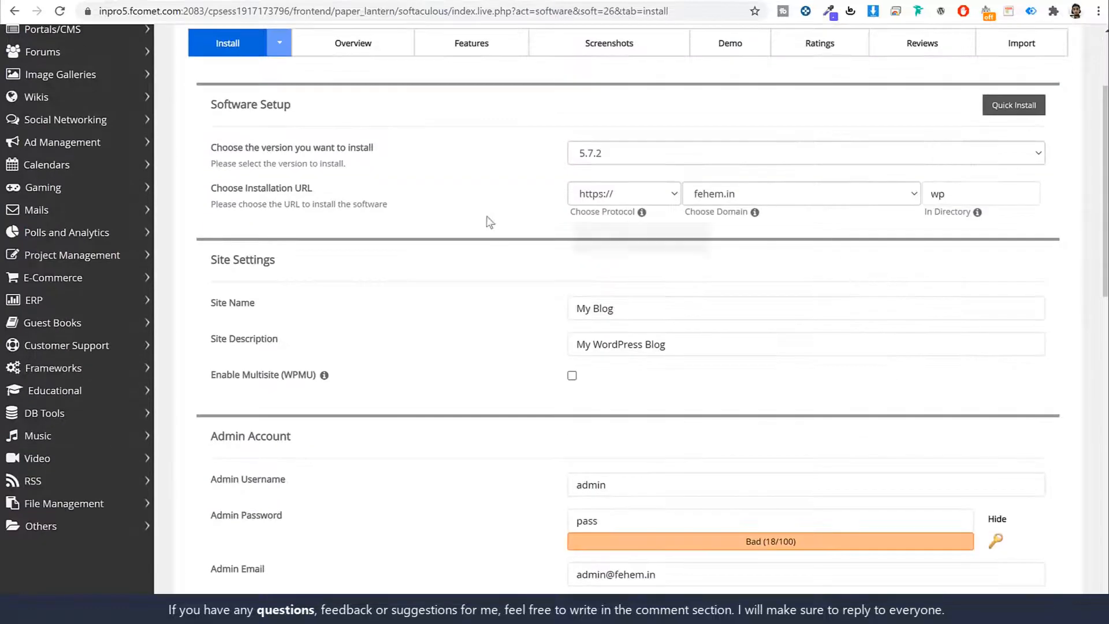
pyautogui.click(789, 195)
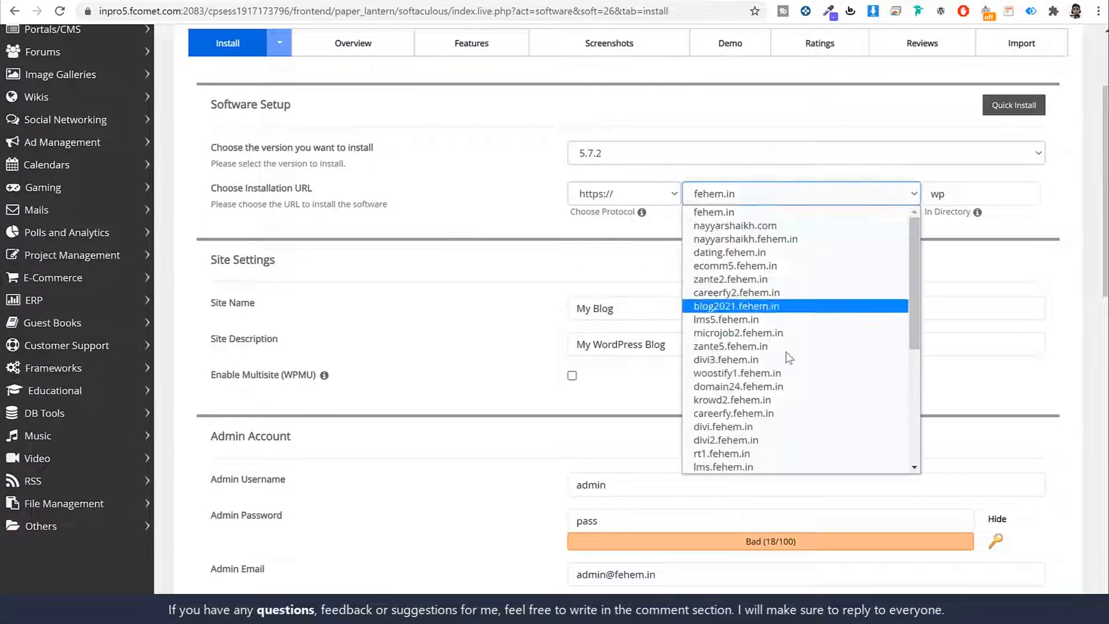
pyautogui.scroll(-4, 789, 358)
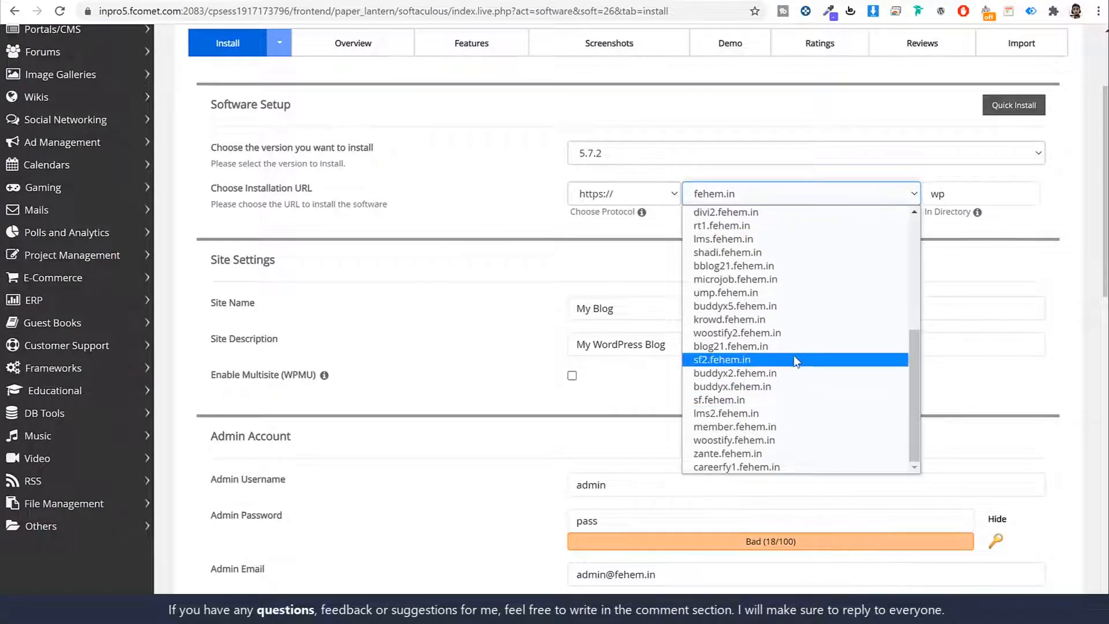
pyautogui.press('k')
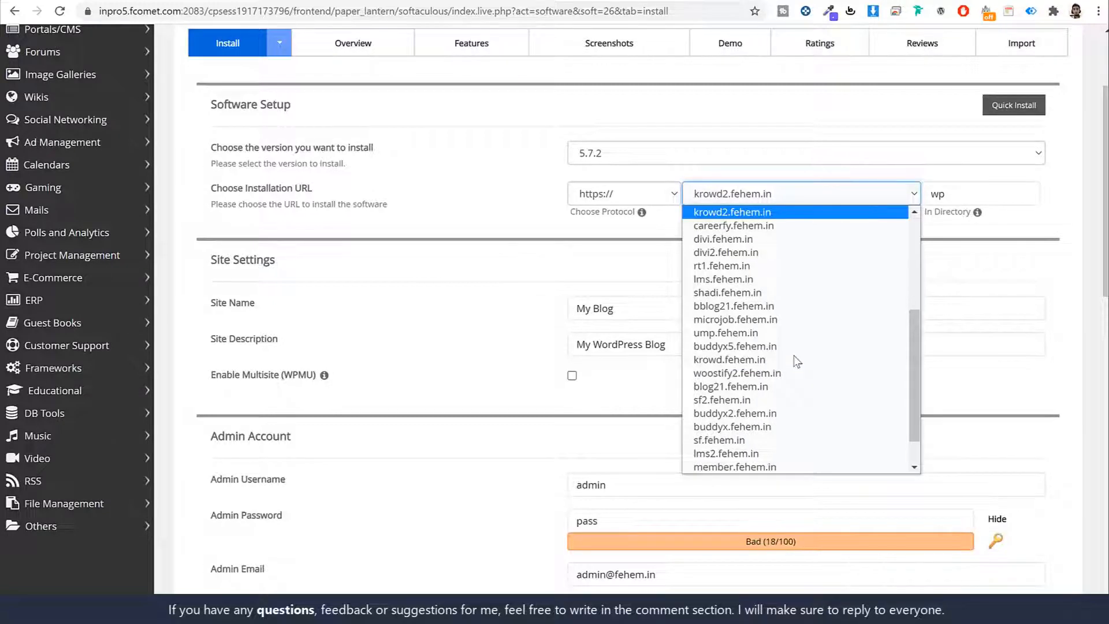
pyautogui.press('Return')
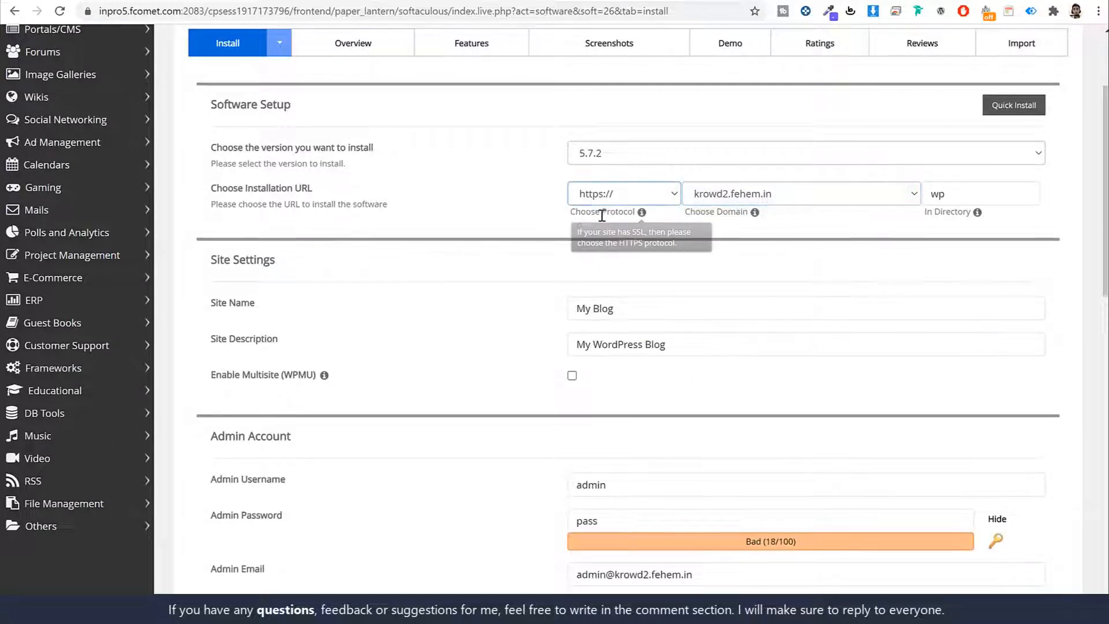
pyautogui.moveTo(602, 212); pyautogui.dragTo(641, 222)
pyautogui.click(582, 210)
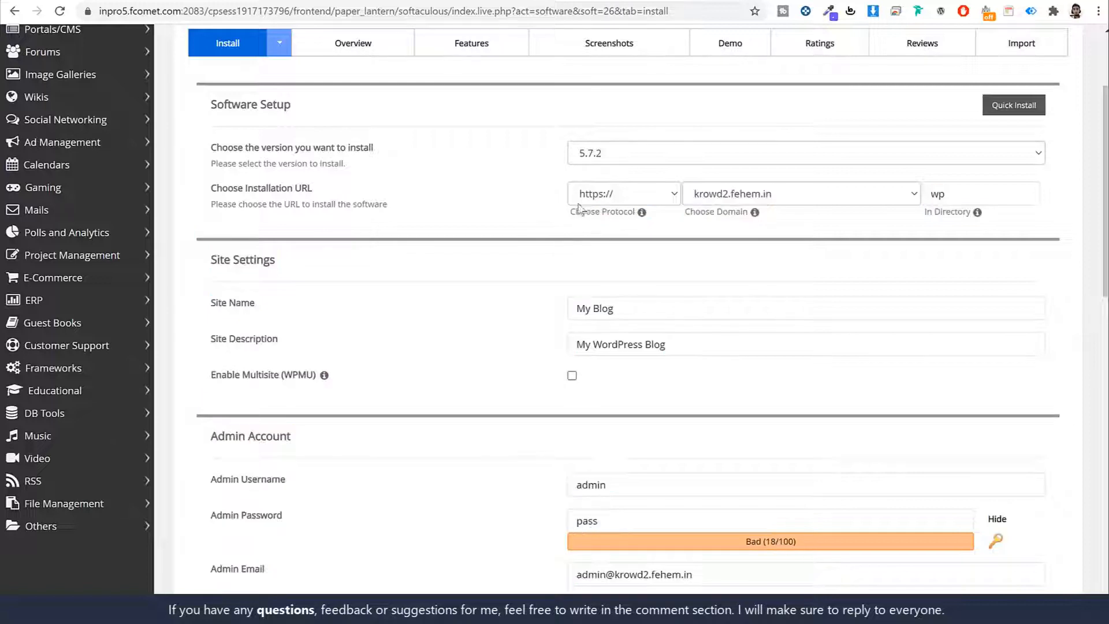
pyautogui.click(619, 198)
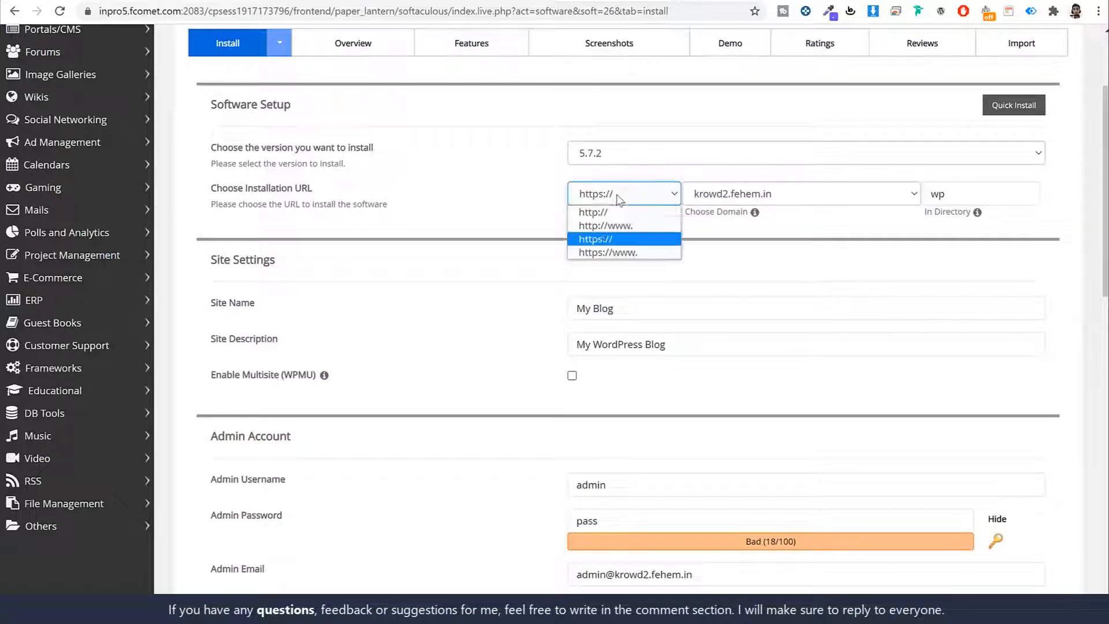
pyautogui.click(601, 239)
pyautogui.click(614, 239)
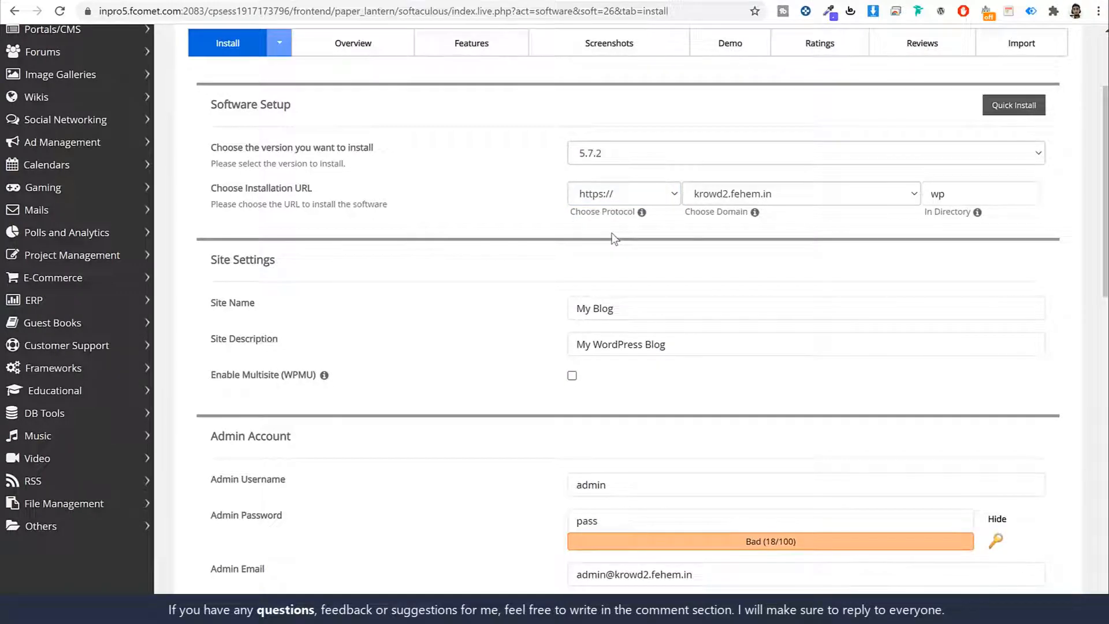
pyautogui.click(972, 194)
pyautogui.moveTo(918, 218); pyautogui.dragTo(1047, 193)
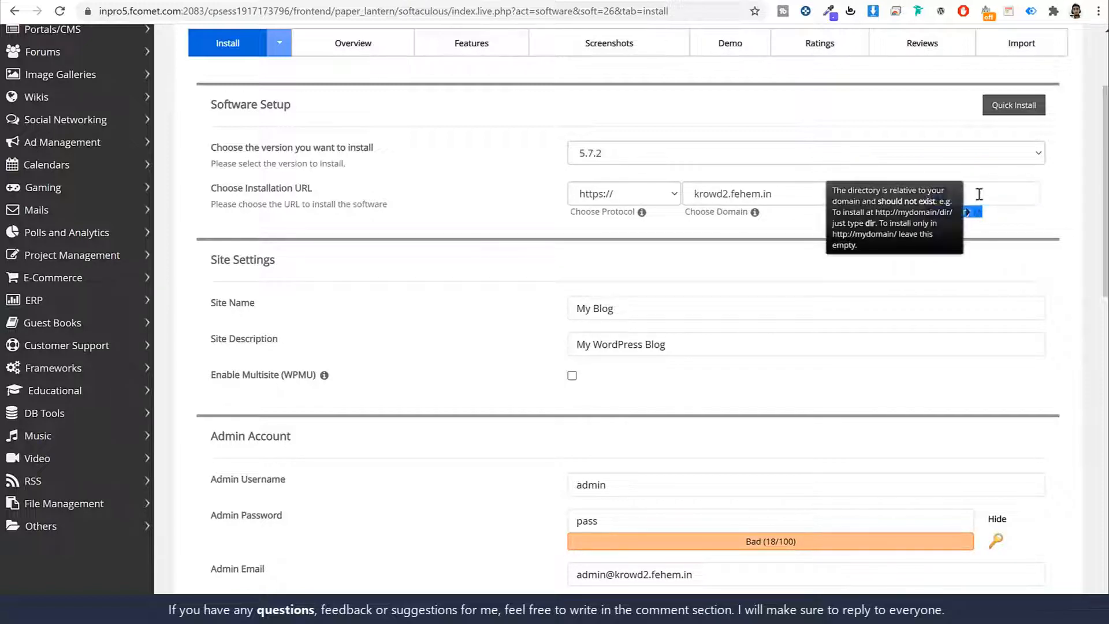
pyautogui.click(978, 192)
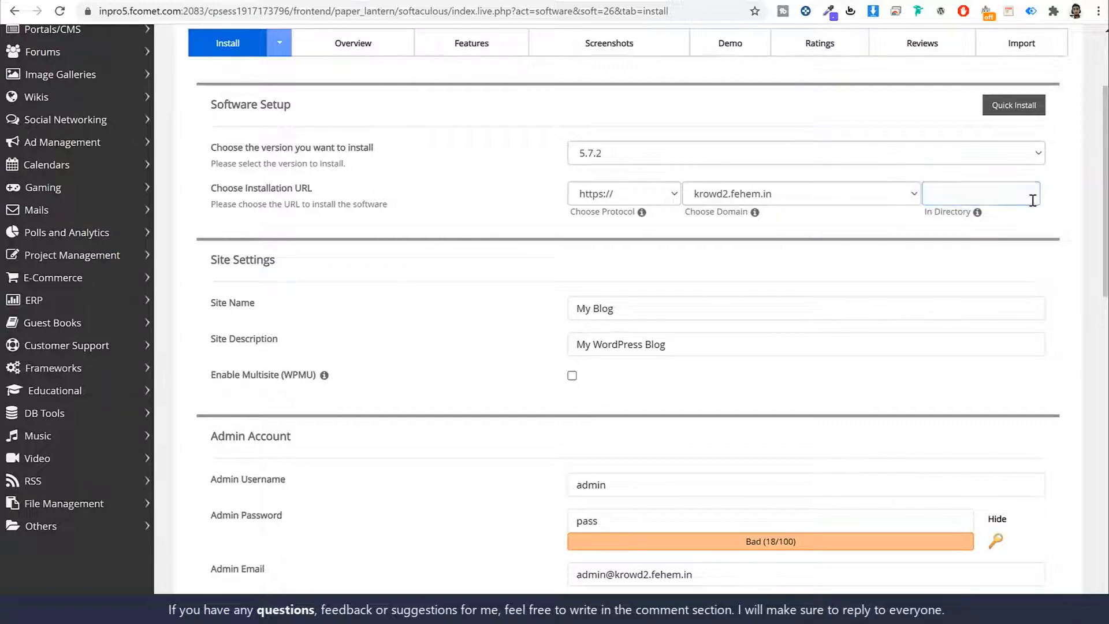
pyautogui.scroll(-3, 1052, 245)
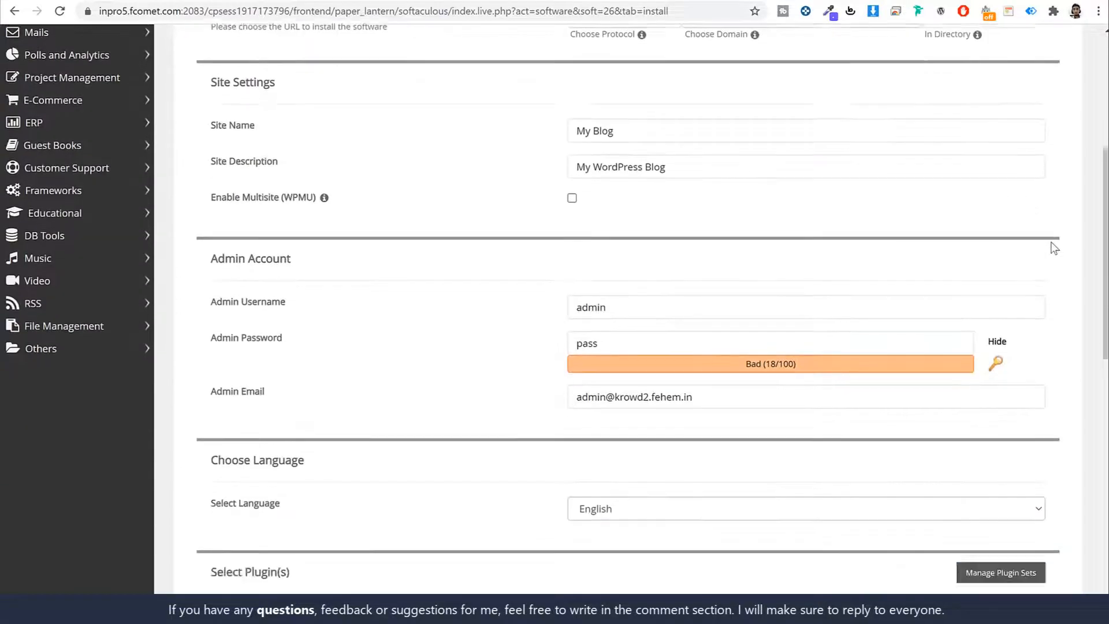
pyautogui.scroll(2, 774, 196)
pyautogui.scroll(-1, 778, 195)
pyautogui.scroll(-2, 778, 195)
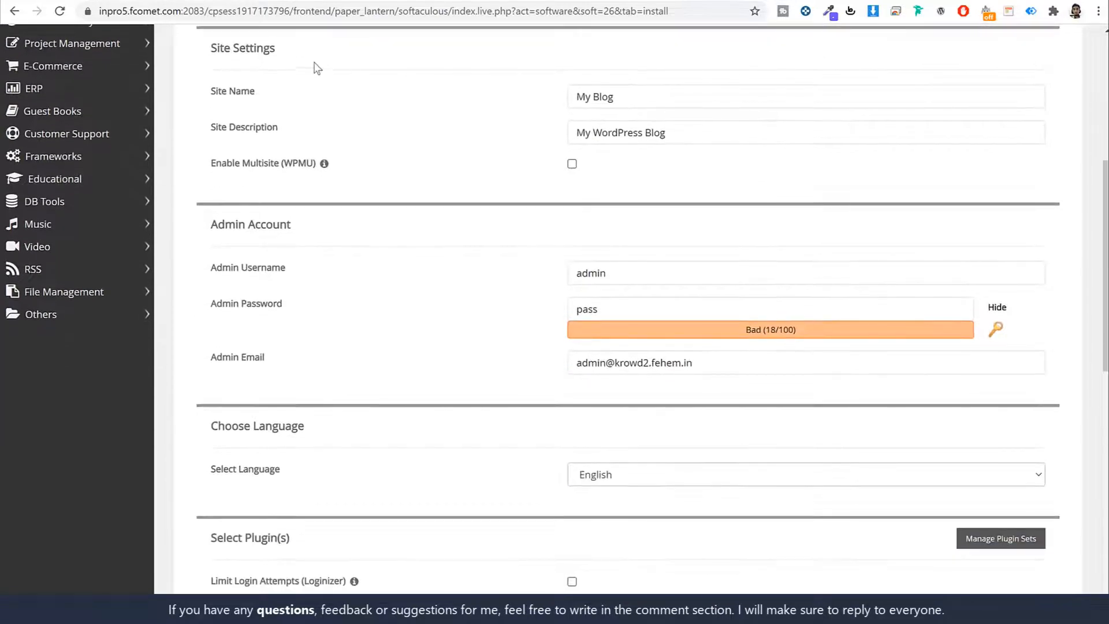
pyautogui.moveTo(284, 51); pyautogui.dragTo(214, 47)
pyautogui.click(282, 75)
pyautogui.moveTo(256, 94); pyautogui.dragTo(209, 94)
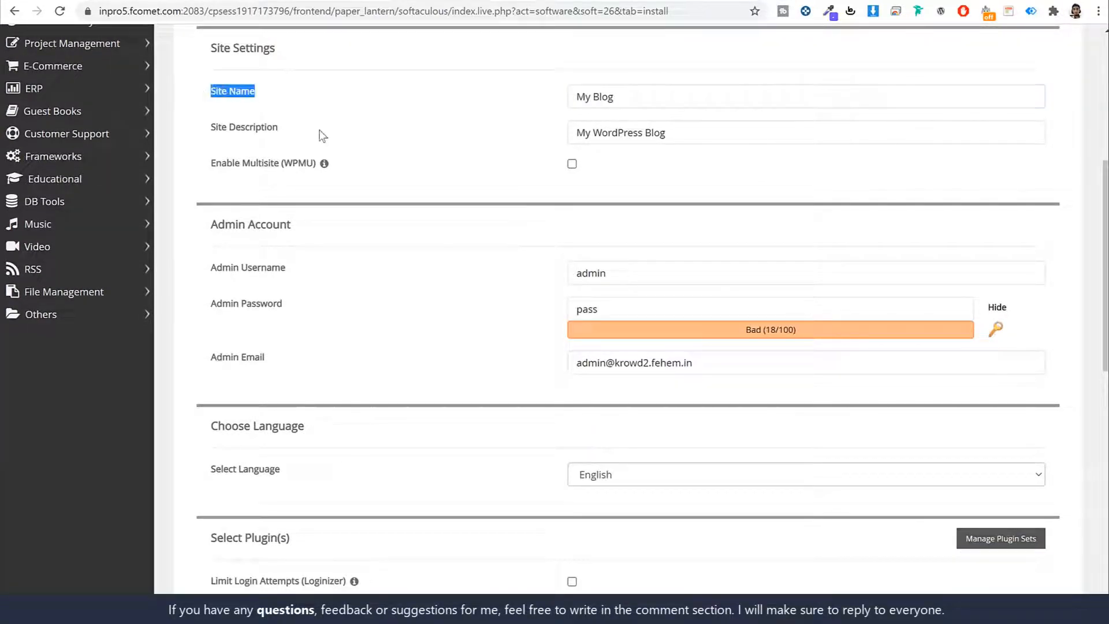
pyautogui.moveTo(279, 128); pyautogui.dragTo(210, 131)
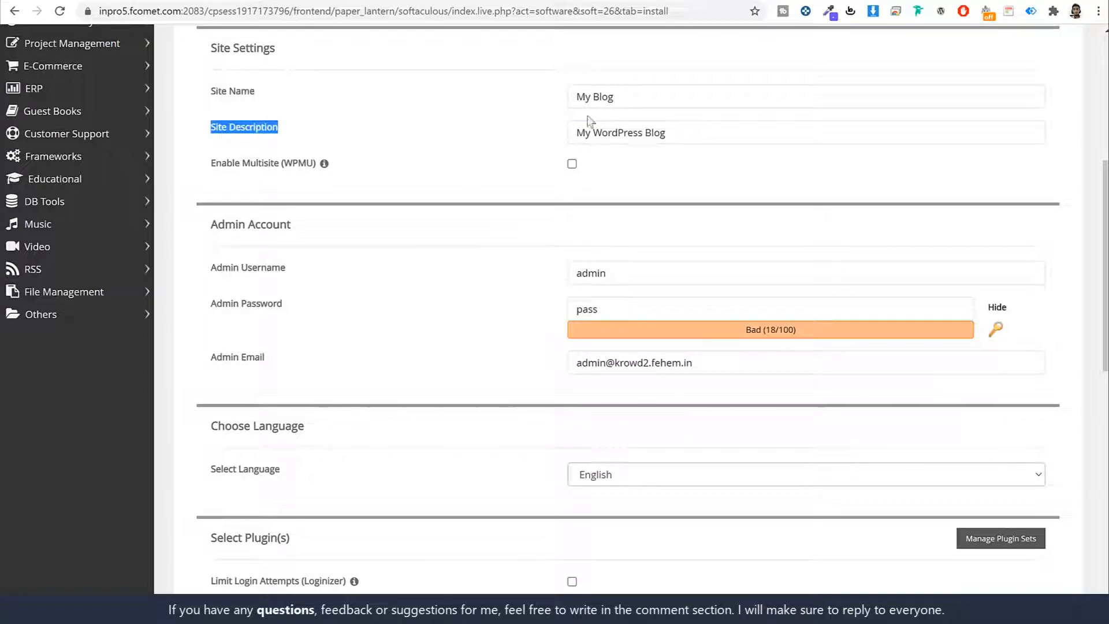
pyautogui.click(641, 96)
pyautogui.hotkey('ctrl', 'shift', 'Left')
pyautogui.hotkey('ctrl', 'shift', 'Left')
pyautogui.press('BackSpace')
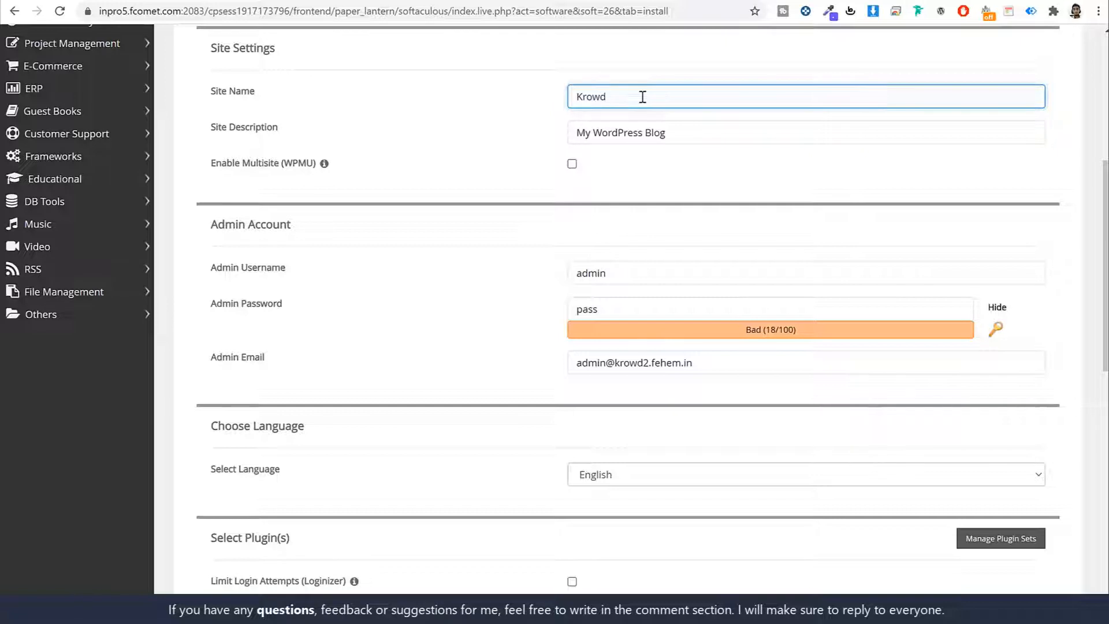
pyautogui.hotkey('ctrl', 'a')
pyautogui.tripleClick(689, 141)
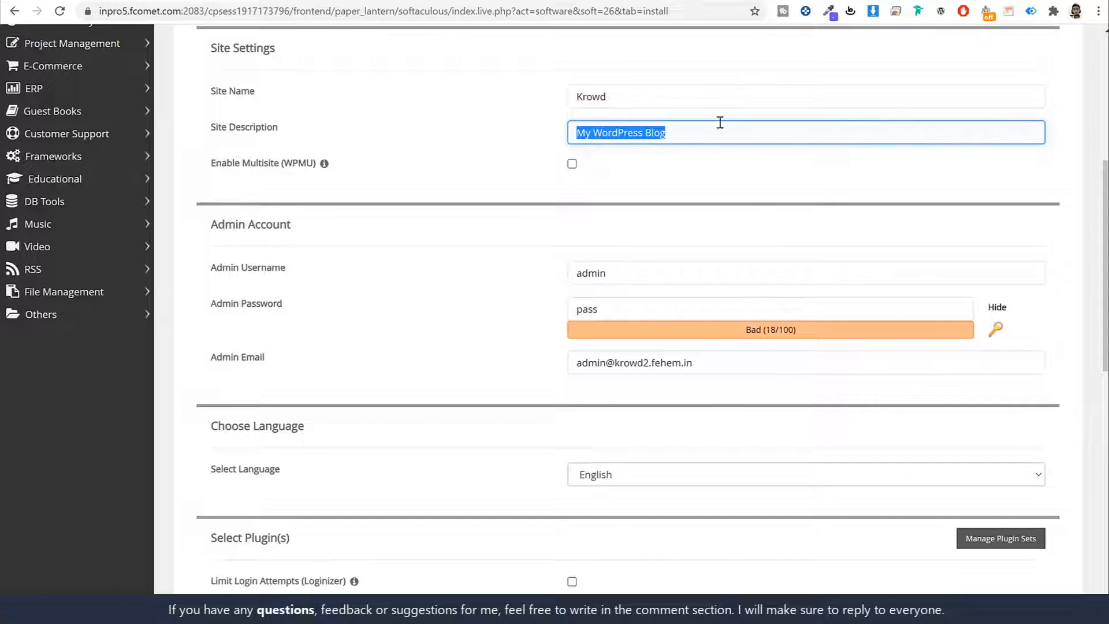
pyautogui.click(627, 174)
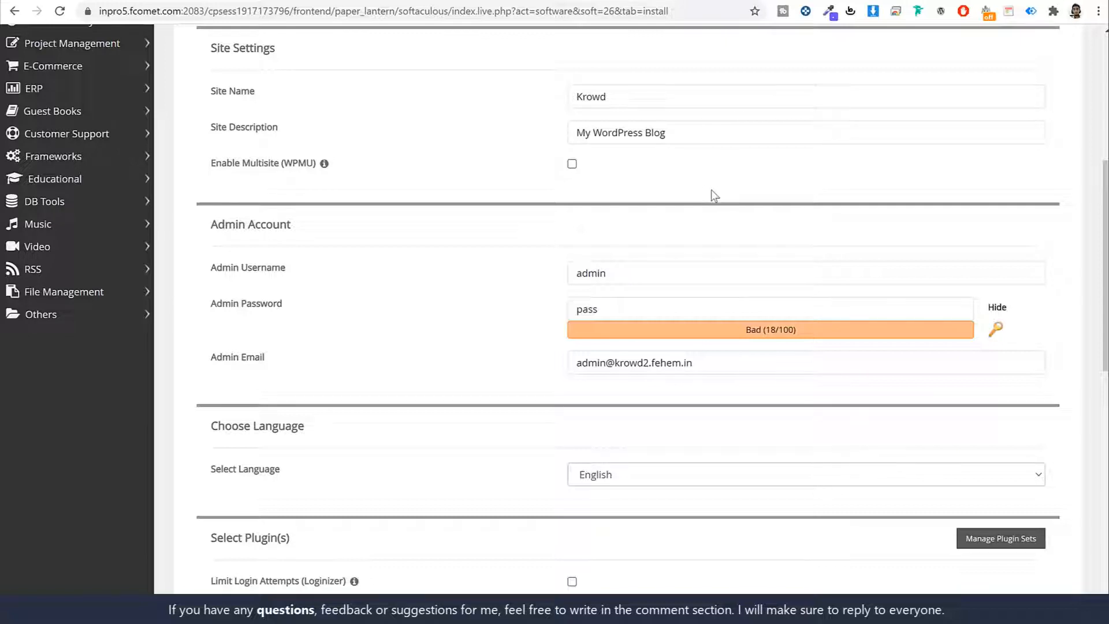
# Step: Replace the default admin username with the owner's own username
pyautogui.scroll(-4, 750, 162)
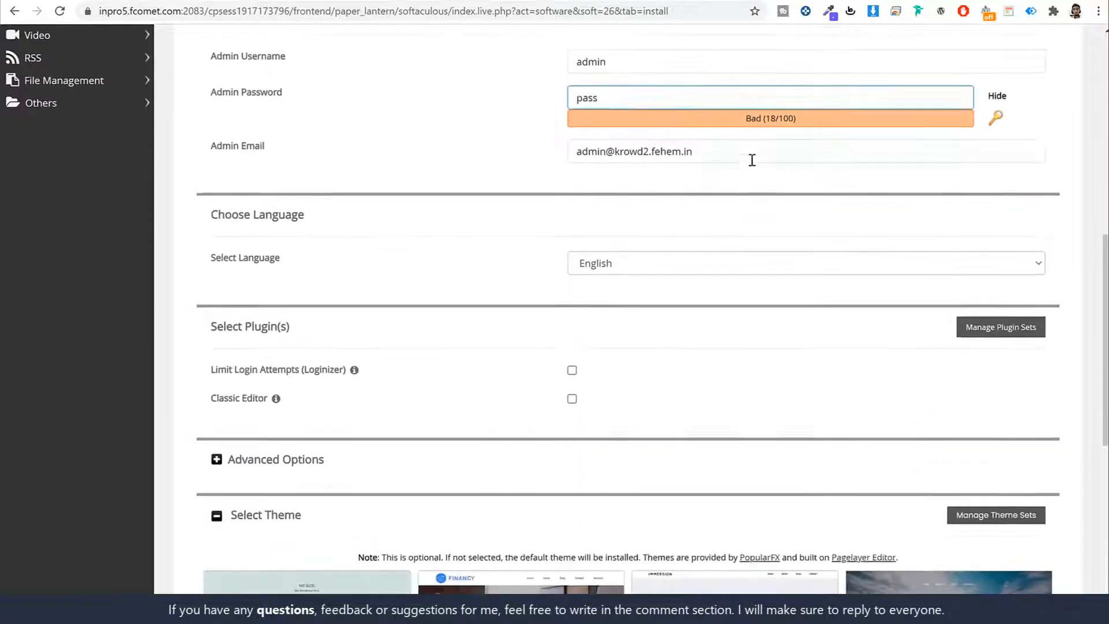
pyautogui.scroll(1, 750, 161)
pyautogui.moveTo(292, 83); pyautogui.dragTo(213, 84)
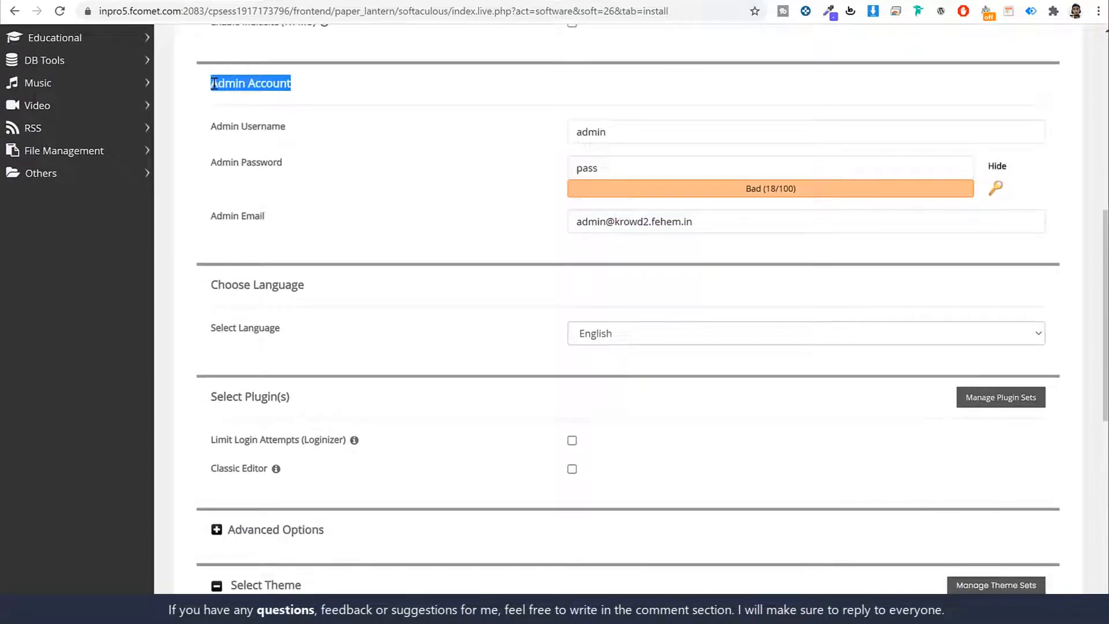
pyautogui.click(215, 84)
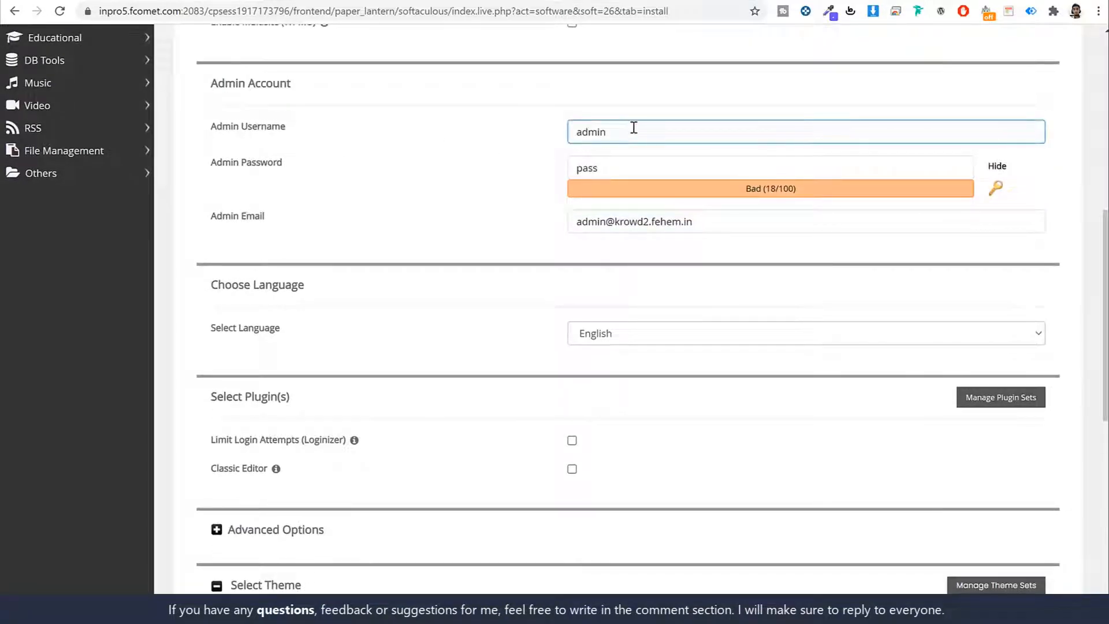
pyautogui.moveTo(634, 128); pyautogui.dragTo(426, 141)
pyautogui.doubleClick(668, 164)
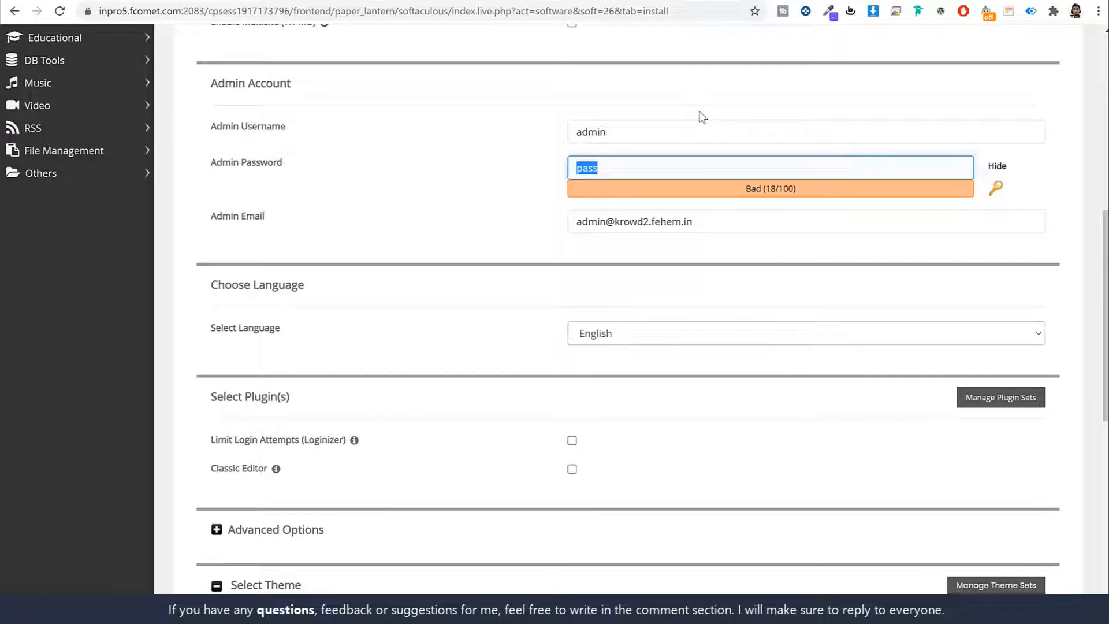
pyautogui.doubleClick(640, 126)
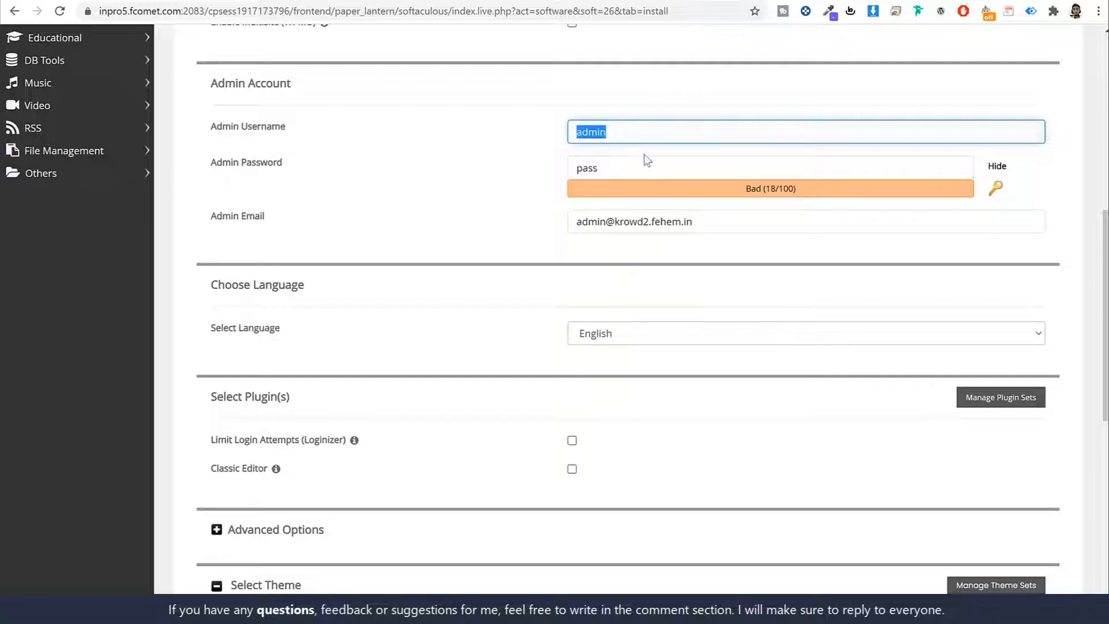
pyautogui.doubleClick(646, 161)
pyautogui.doubleClick(642, 134)
pyautogui.write('Nayyar_shaikhj')
# Step: Mask the strong admin password and replace the admin e-mail with the owner's address
pyautogui.click(998, 166)
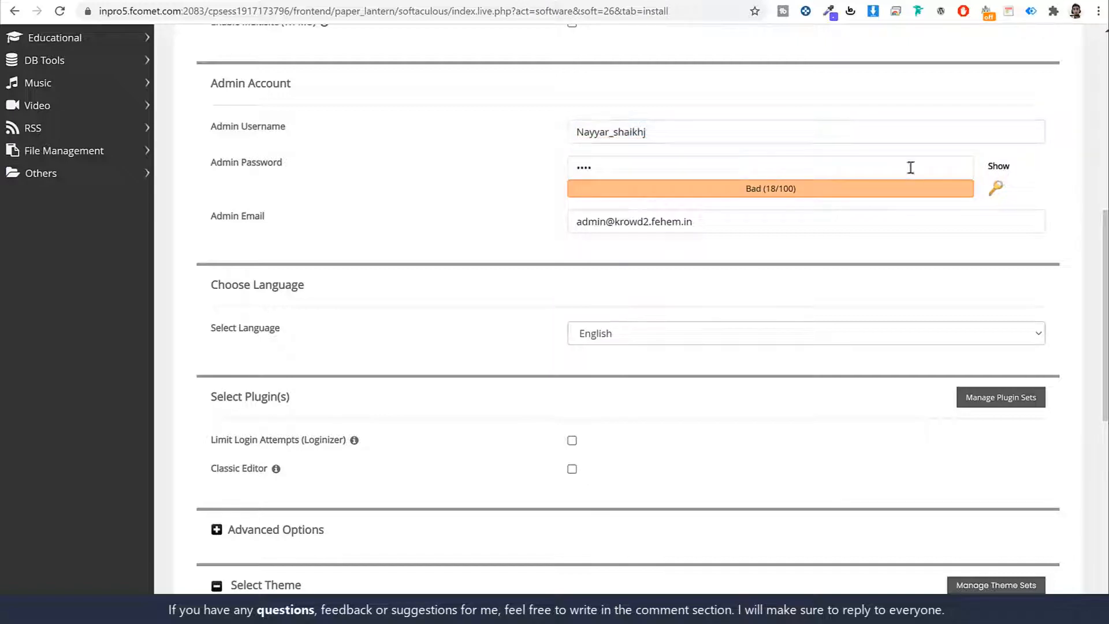
pyautogui.click(614, 169)
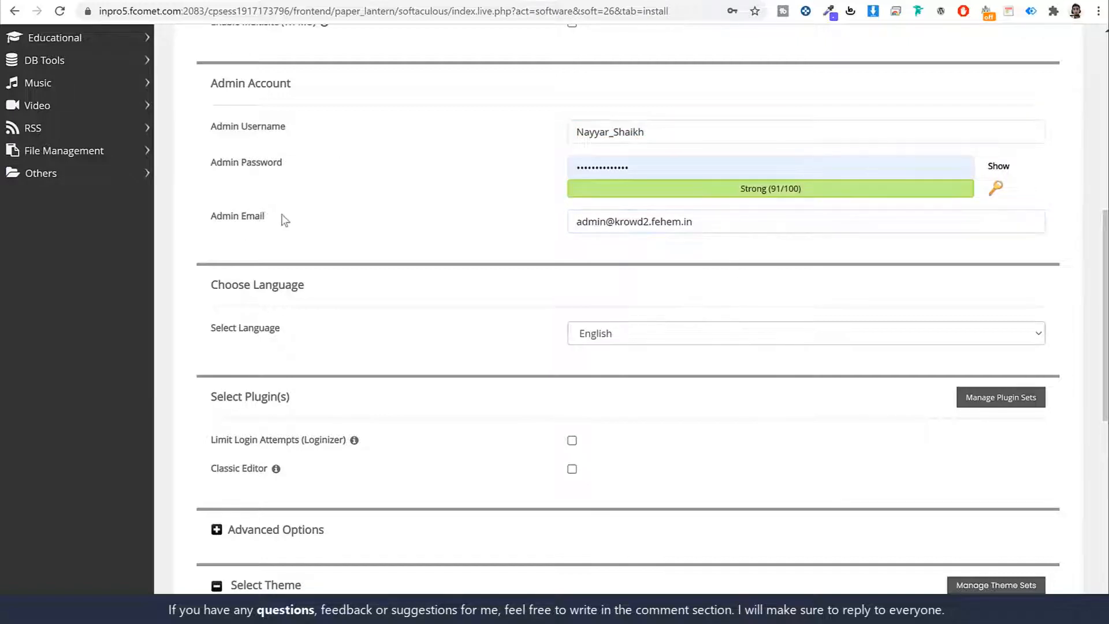
pyautogui.tripleClick(720, 220)
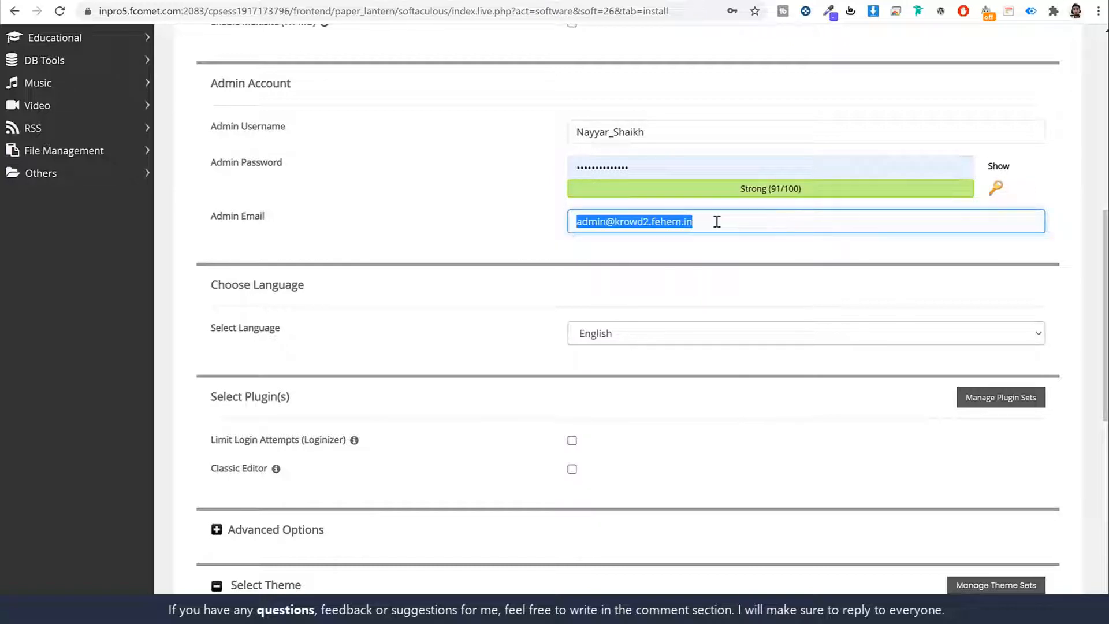
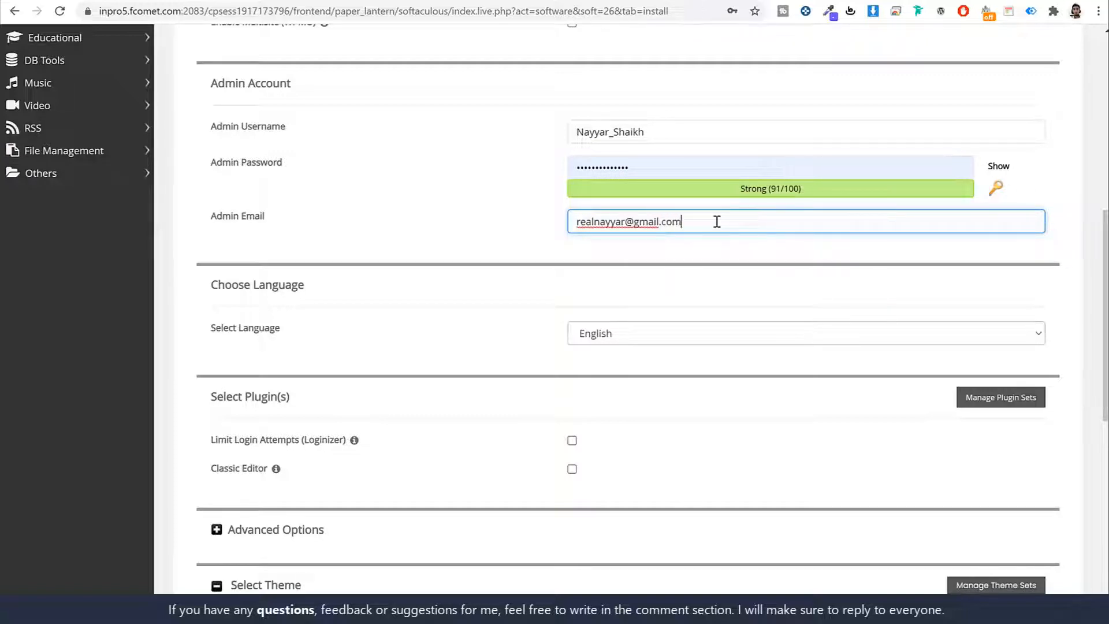
pyautogui.click(760, 287)
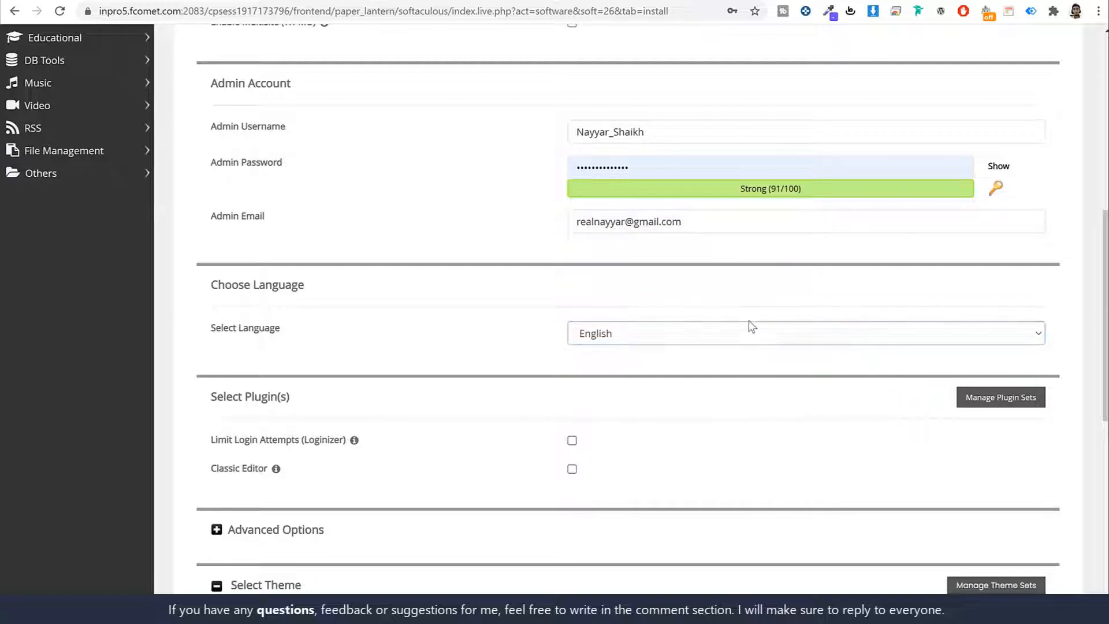
pyautogui.scroll(-10, 794, 350)
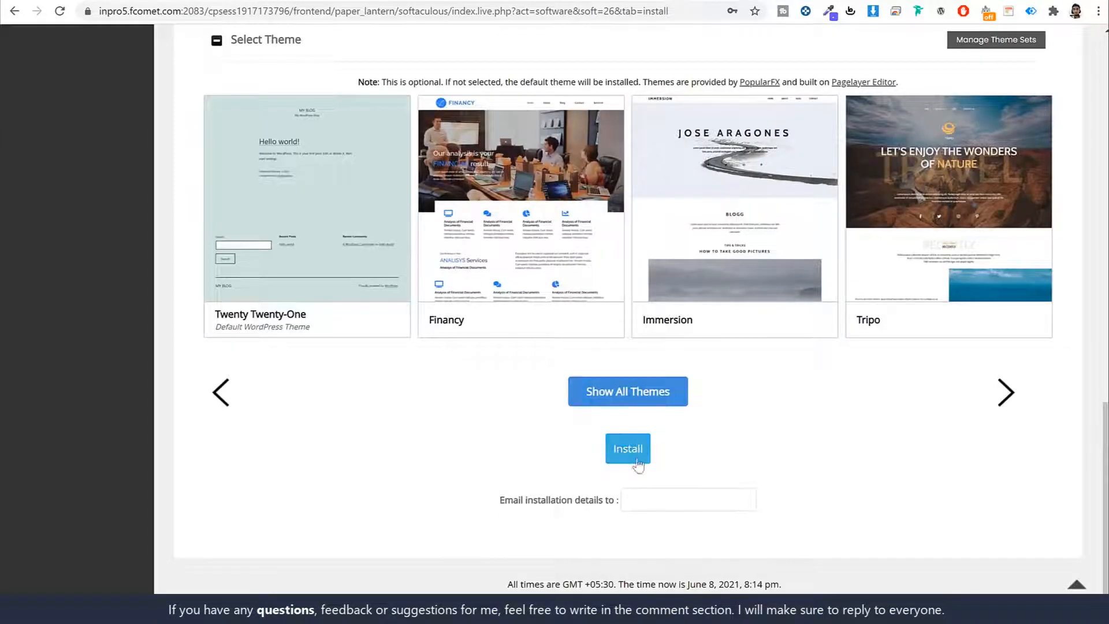
# Step: Run the WordPress install, view the new krowd2.fehem.in homepage, then open its admin dashboard
pyautogui.click(633, 453)
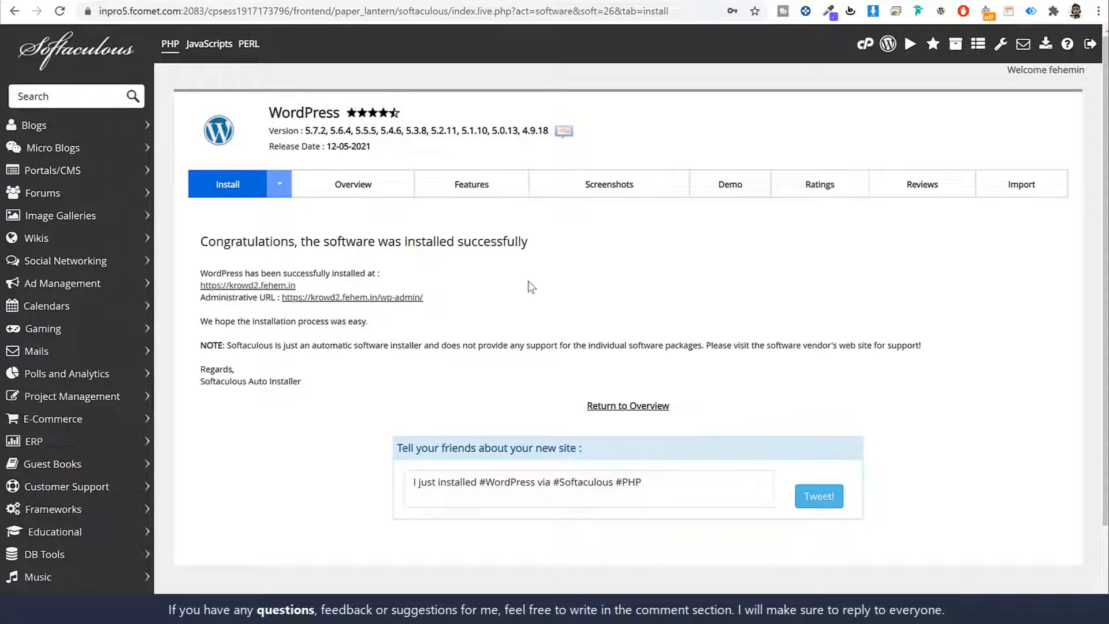
pyautogui.click(248, 286)
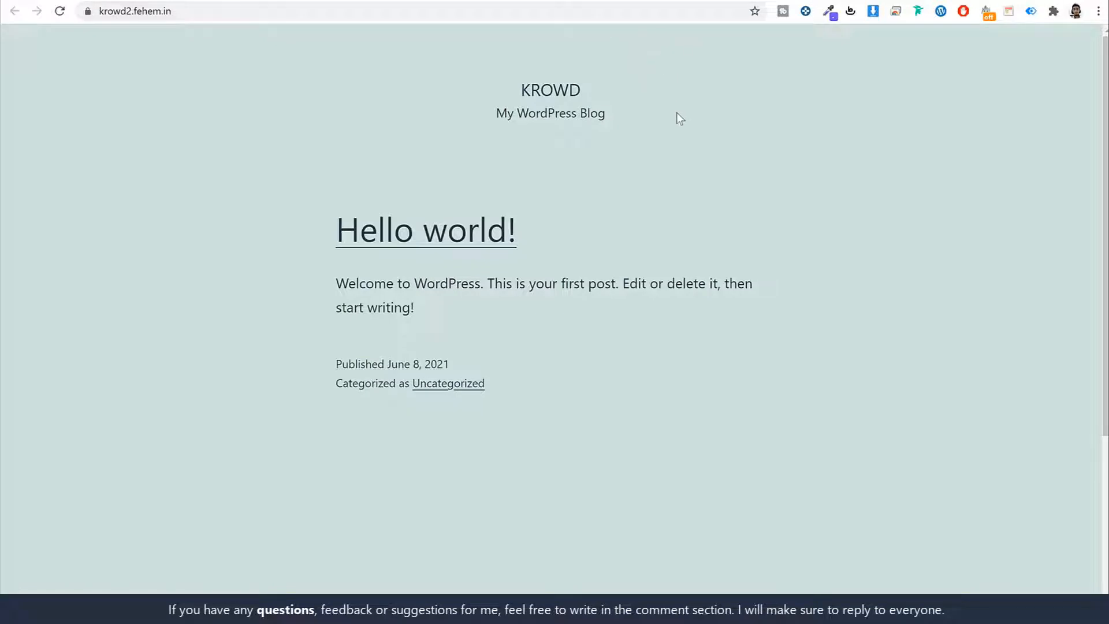
pyautogui.scroll(-4, 716, 228)
pyautogui.scroll(4, 715, 227)
pyautogui.click(465, 1)
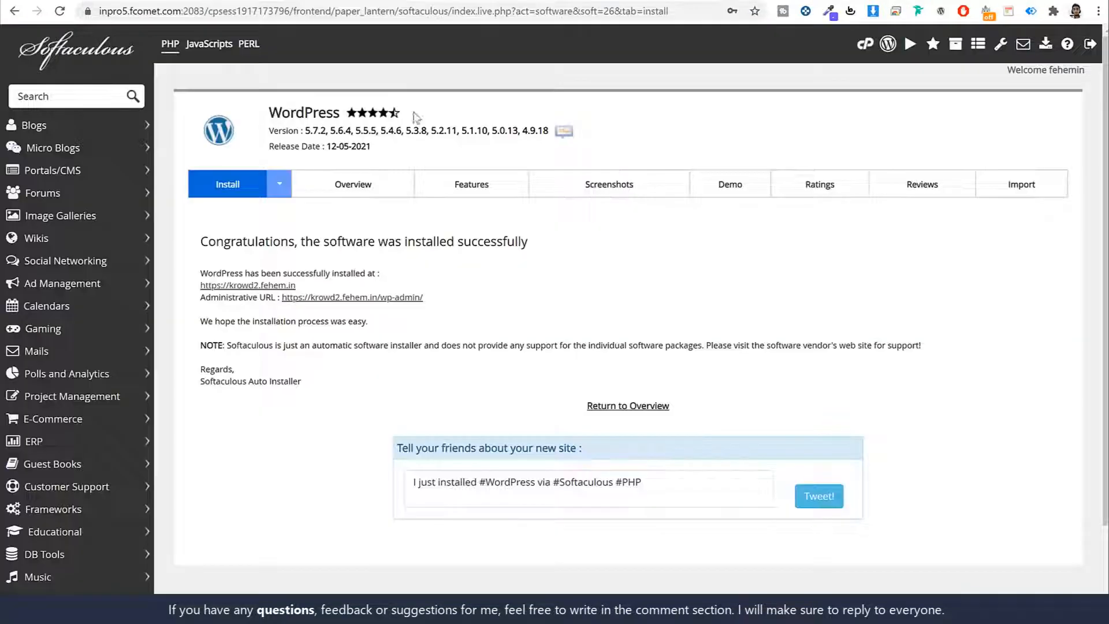
pyautogui.click(391, 297)
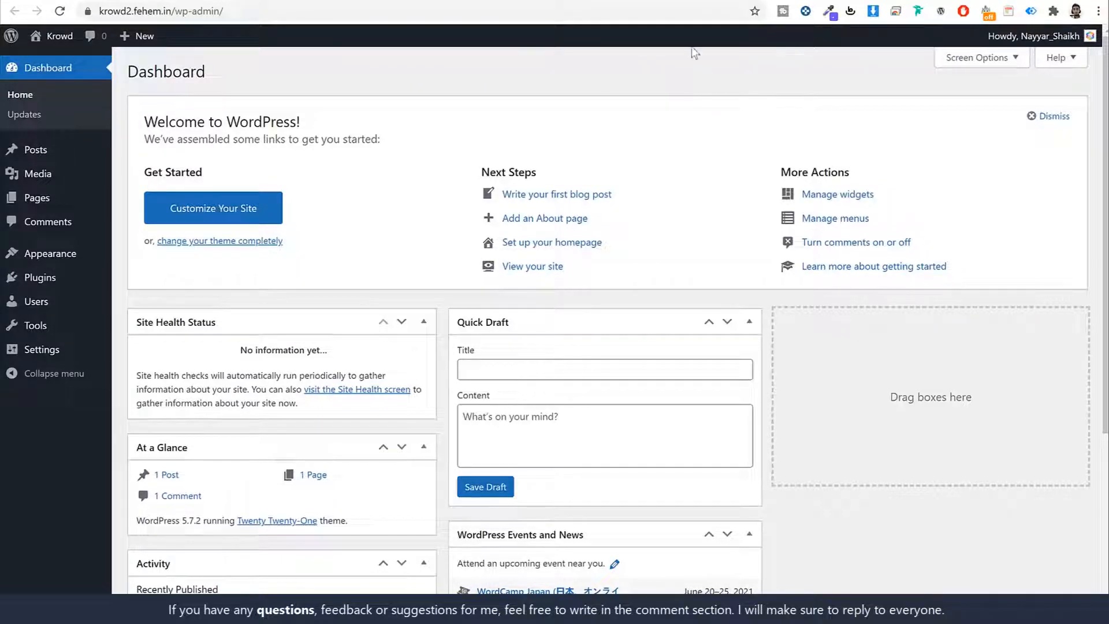
pyautogui.scroll(-3, 540, 339)
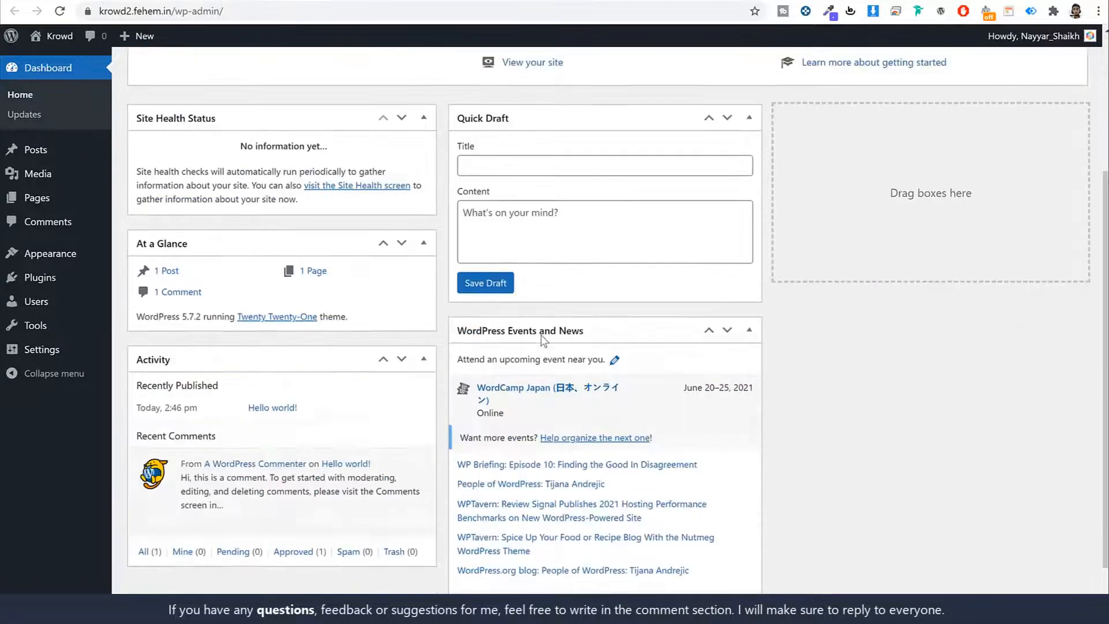
pyautogui.scroll(3, 624, 260)
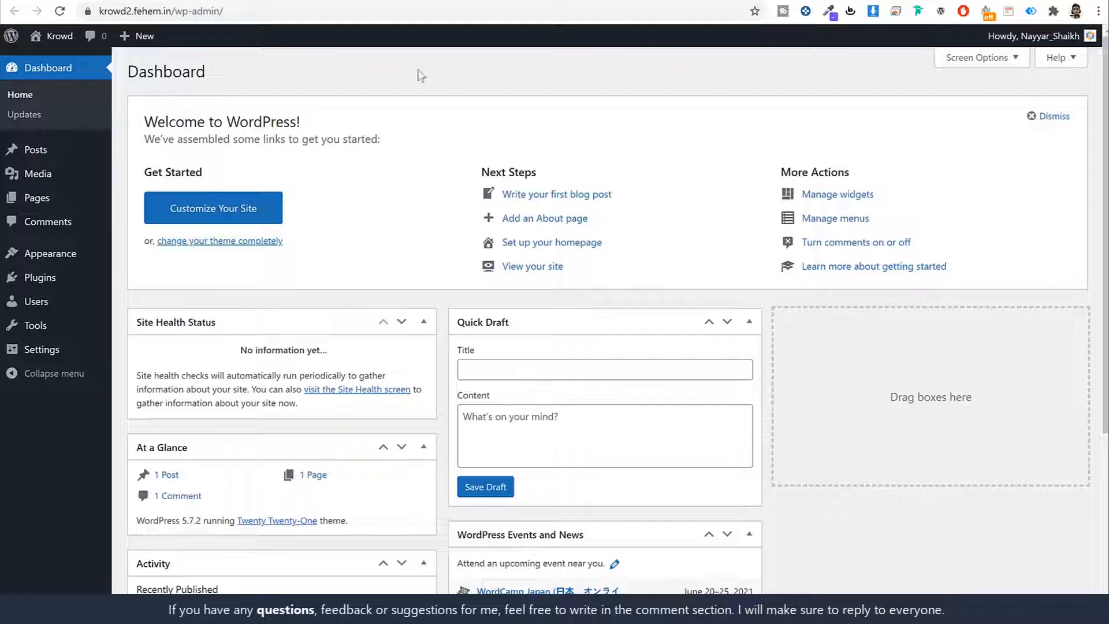
pyautogui.click(273, 14)
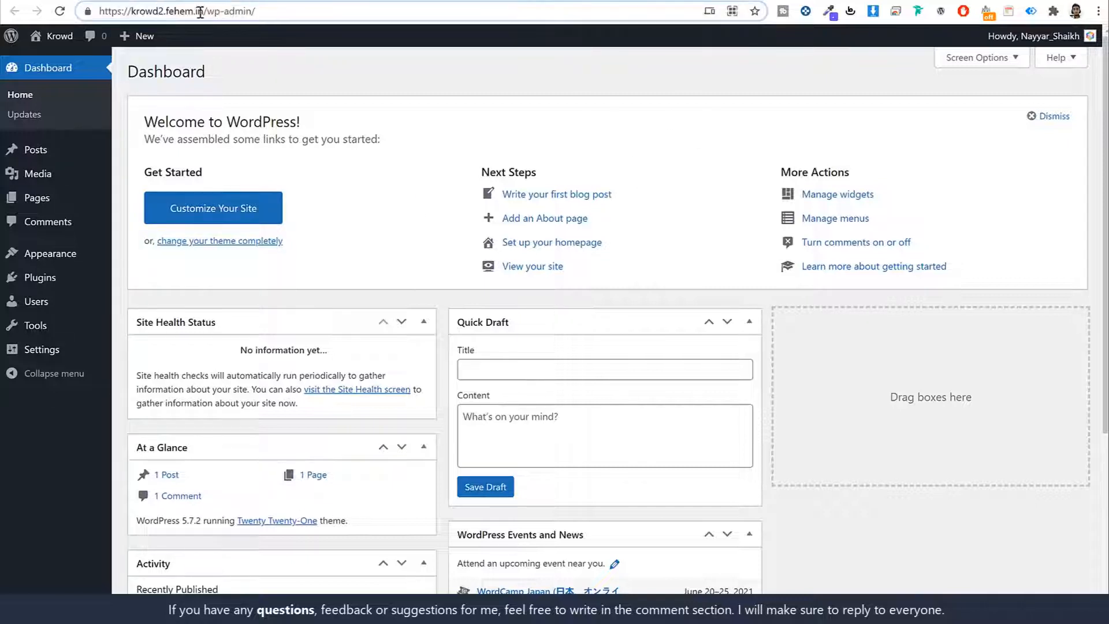
pyautogui.keyDown('shift'); pyautogui.click(359, 9); pyautogui.keyUp('shift')
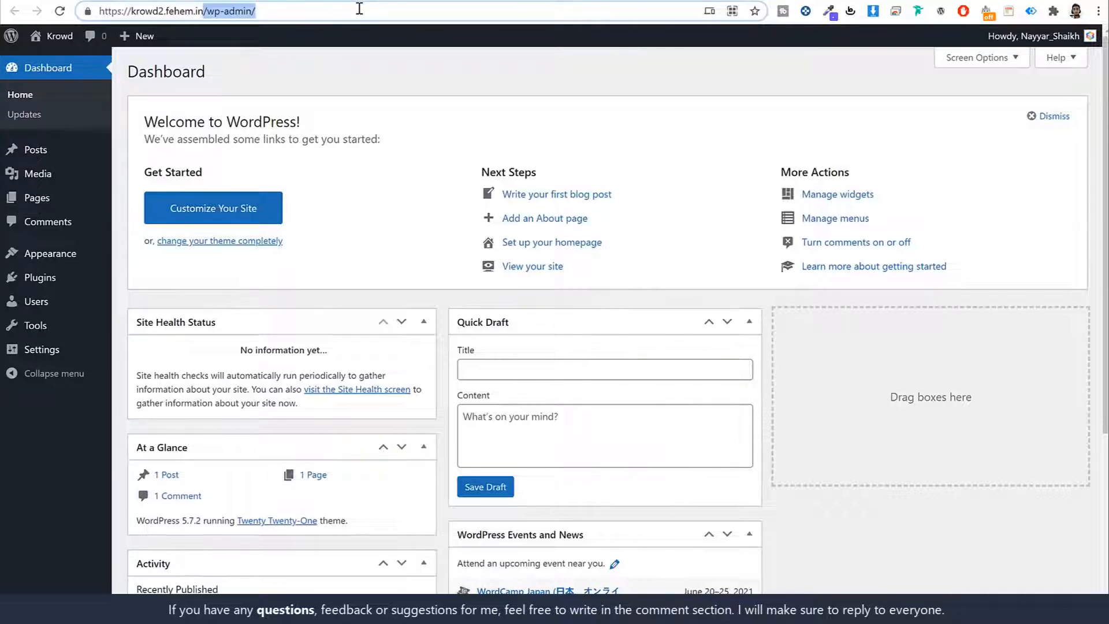
pyautogui.click(657, 82)
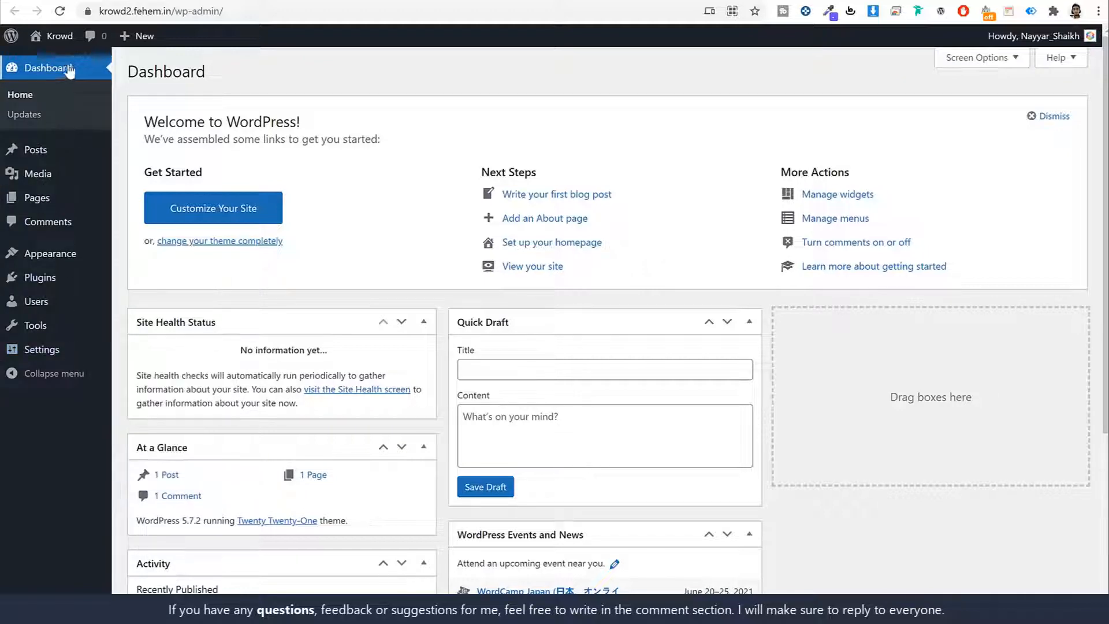
pyautogui.scroll(-5, 745, 298)
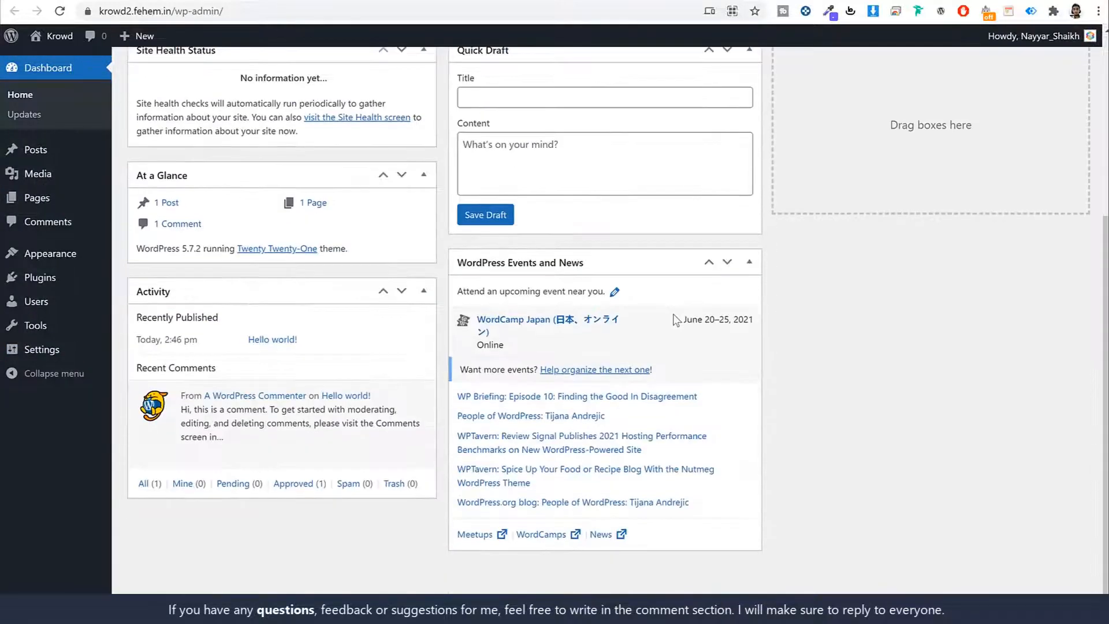
pyautogui.scroll(5, 674, 320)
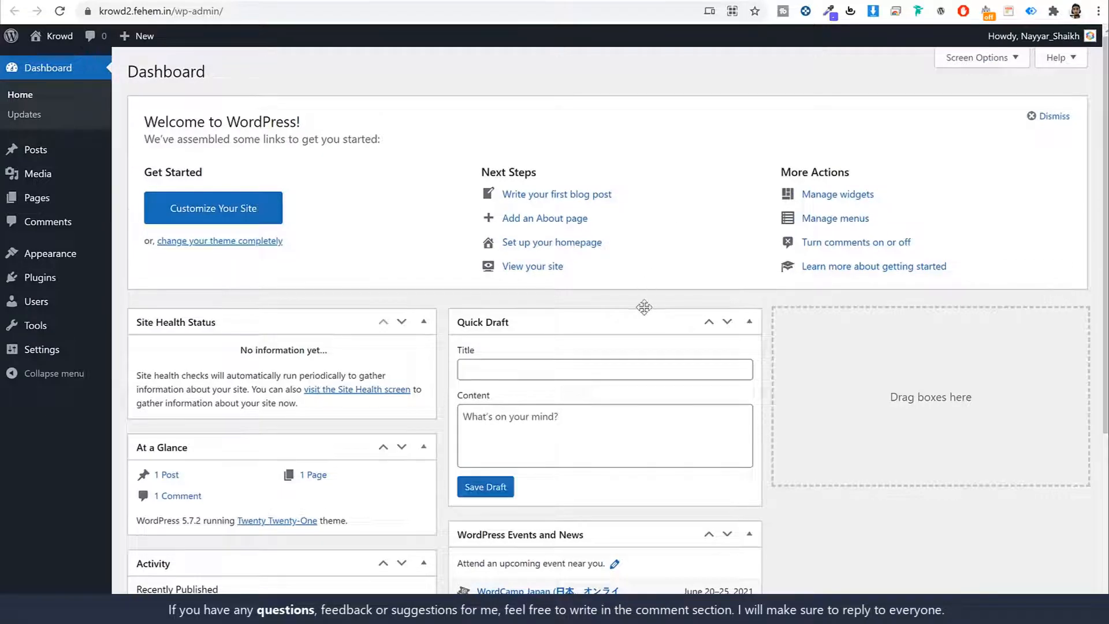
pyautogui.scroll(-5, 644, 308)
pyautogui.scroll(5, 614, 320)
# Step: Hide all six Dashboard boxes via Screen Options, then view the posts list with Hello world!
pyautogui.click(977, 60)
pyautogui.click(197, 120)
pyautogui.click(278, 120)
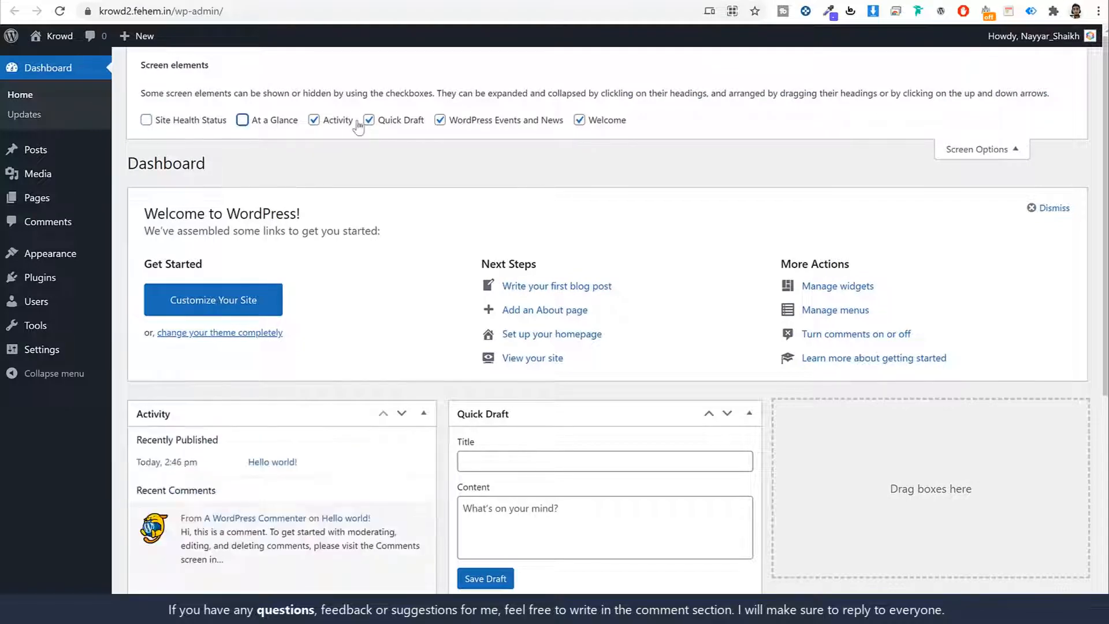
pyautogui.click(314, 120)
pyautogui.click(368, 119)
pyautogui.click(440, 119)
pyautogui.click(580, 120)
pyautogui.click(988, 152)
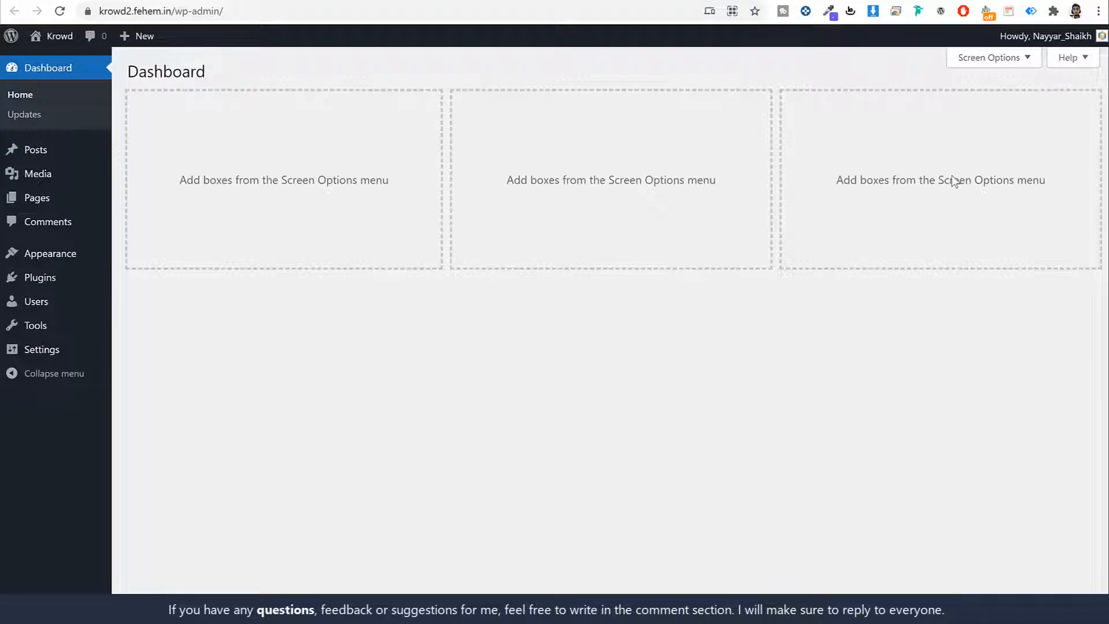
pyautogui.click(34, 151)
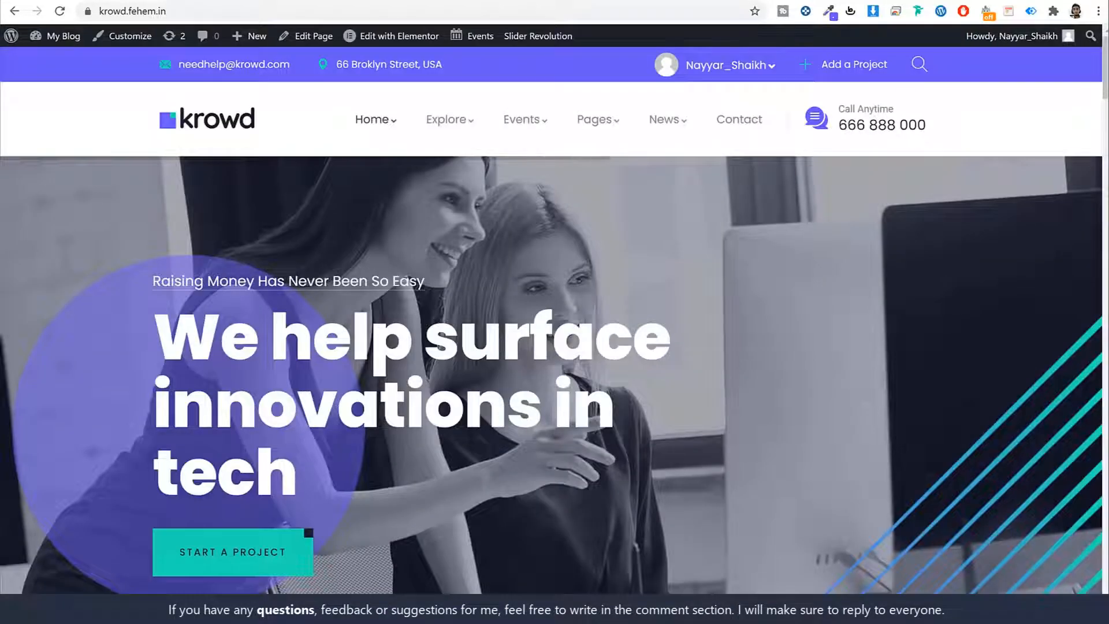
# Step: Review the Hello world post and the media library, comparing against the Krowd demo site
pyautogui.scroll(-20, 884, 323)
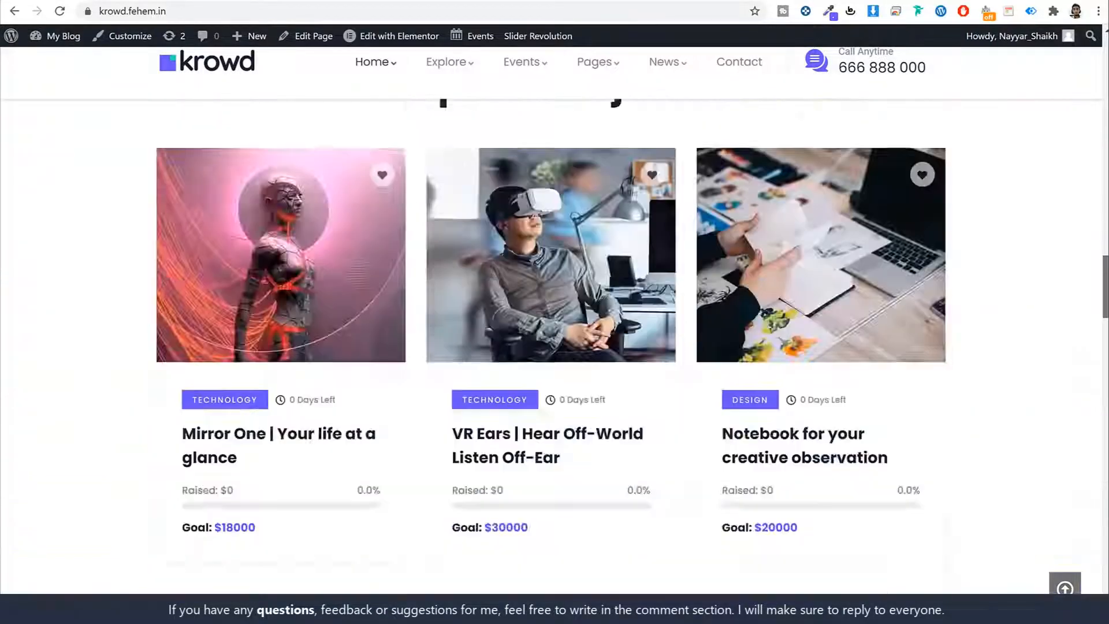
pyautogui.scroll(-10, 882, 338)
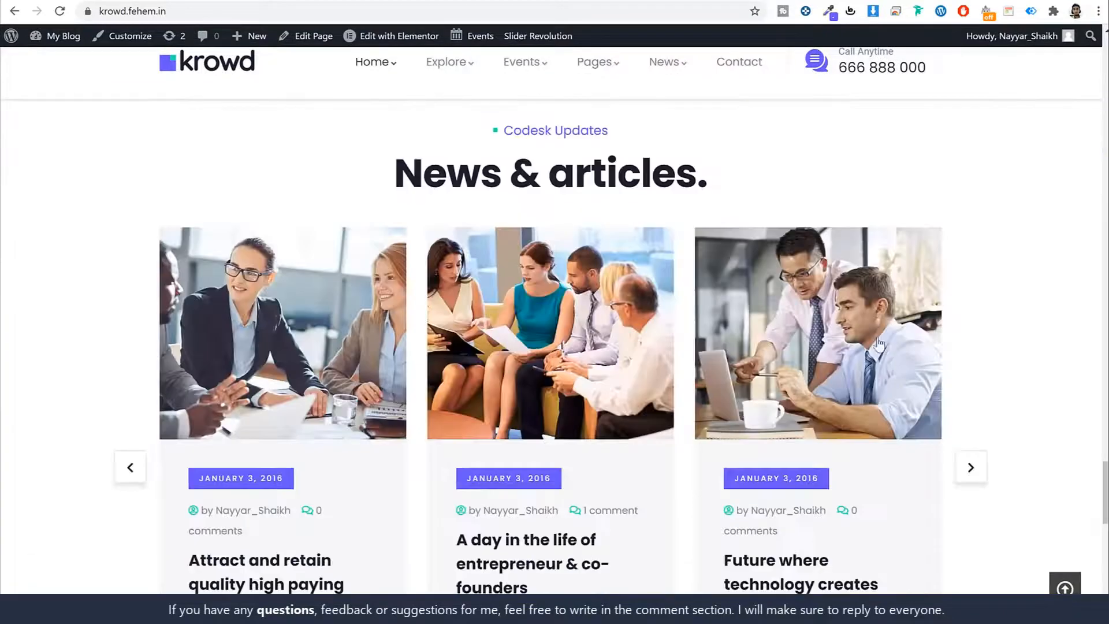
pyautogui.scroll(-1, 503, 292)
pyautogui.scroll(-1, 482, 293)
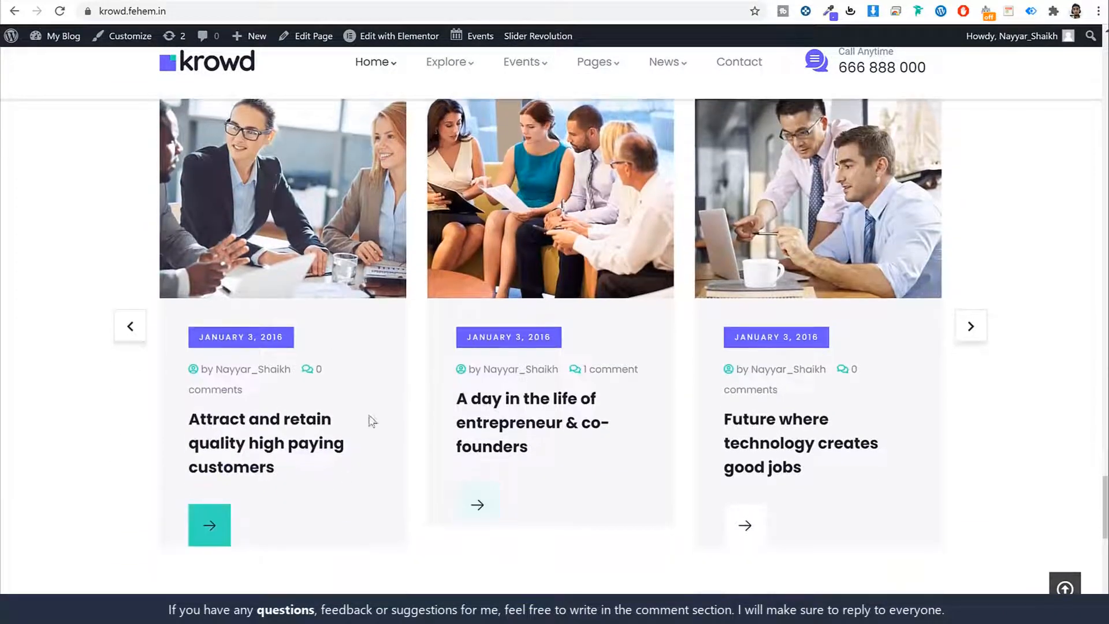
pyautogui.click(745, 1)
pyautogui.click(693, 2)
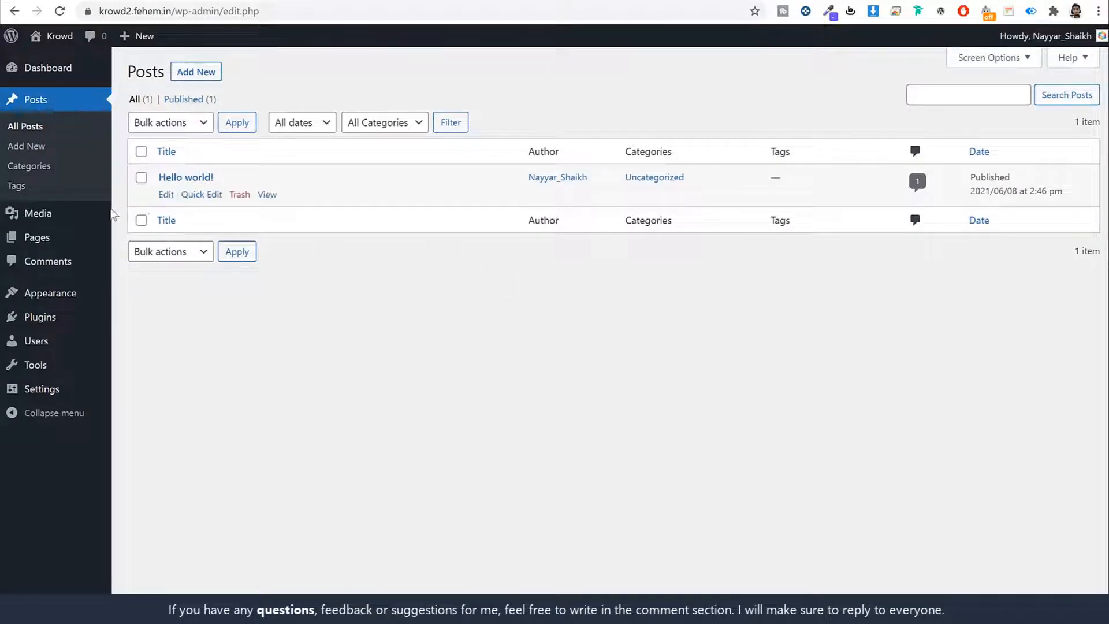
pyautogui.click(90, 214)
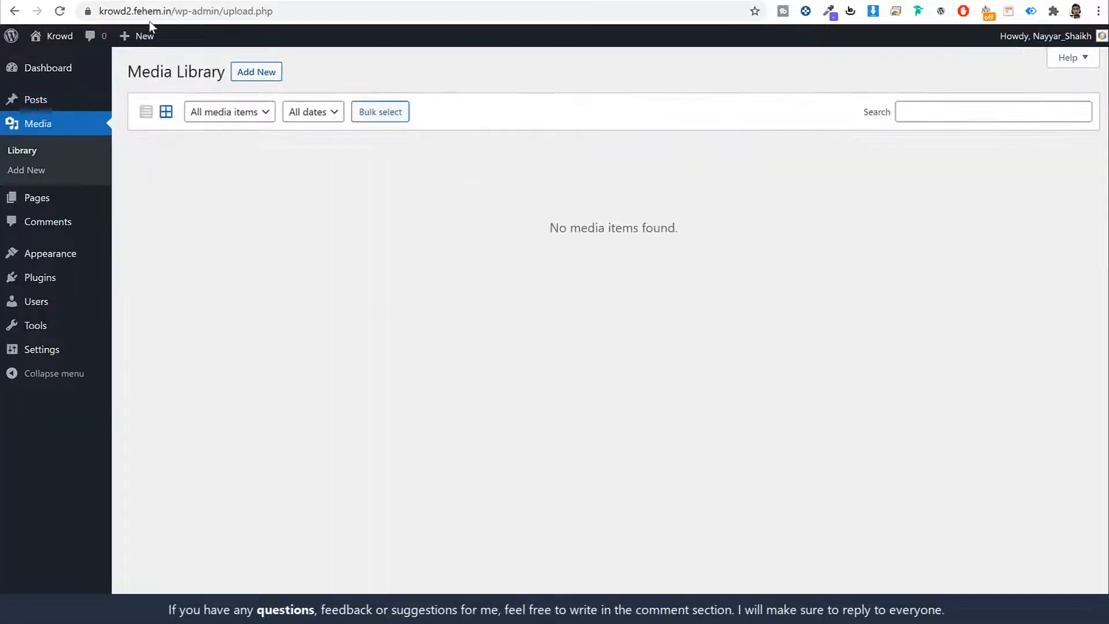
pyautogui.click(145, 1)
pyautogui.scroll(15, 853, 295)
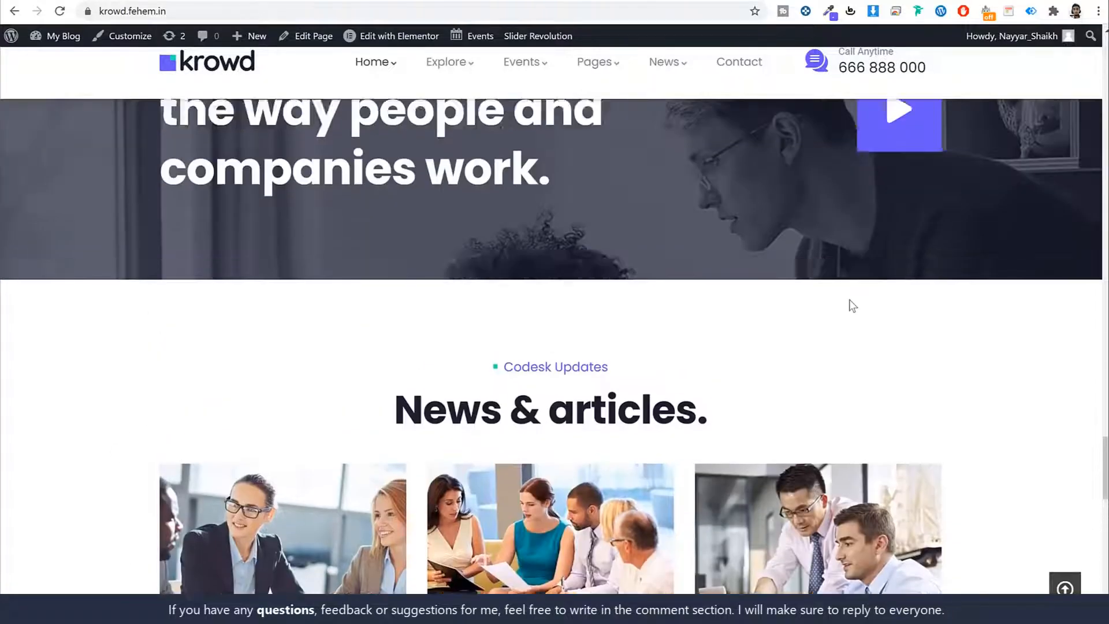
pyautogui.click(587, 2)
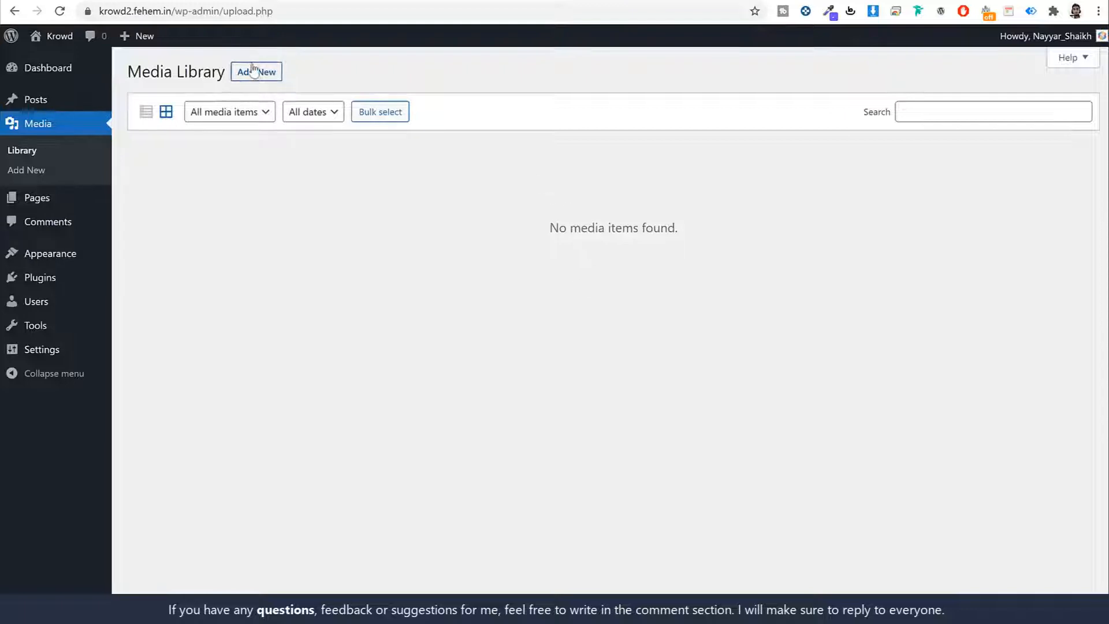
# Step: Look over the default Pages list and the single sample comment
pyautogui.click(51, 202)
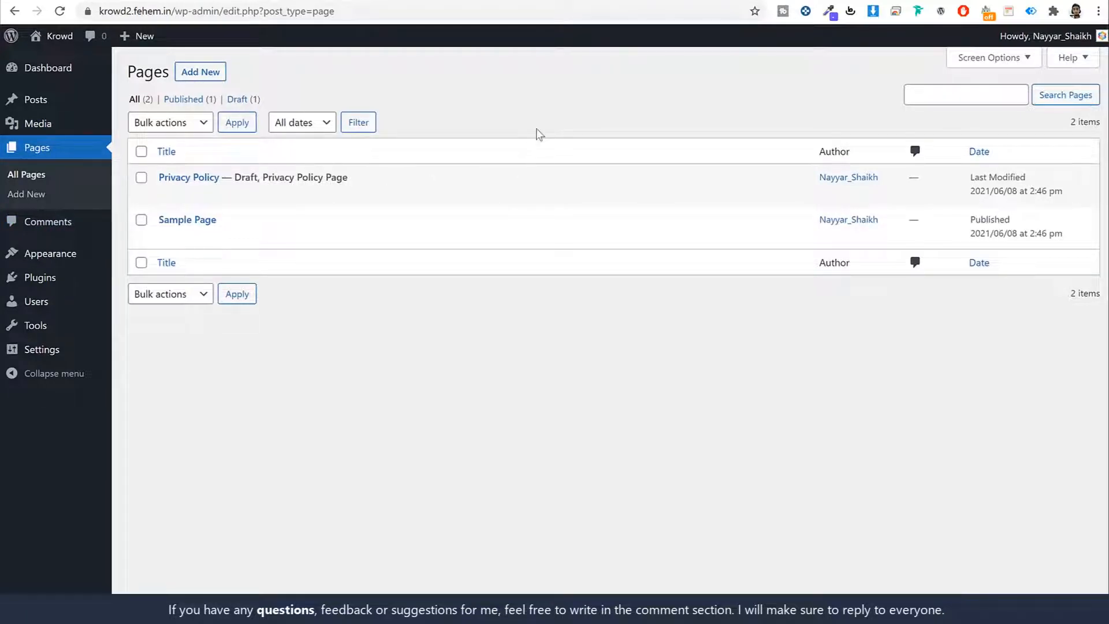
pyautogui.click(62, 224)
pyautogui.moveTo(357, 237)
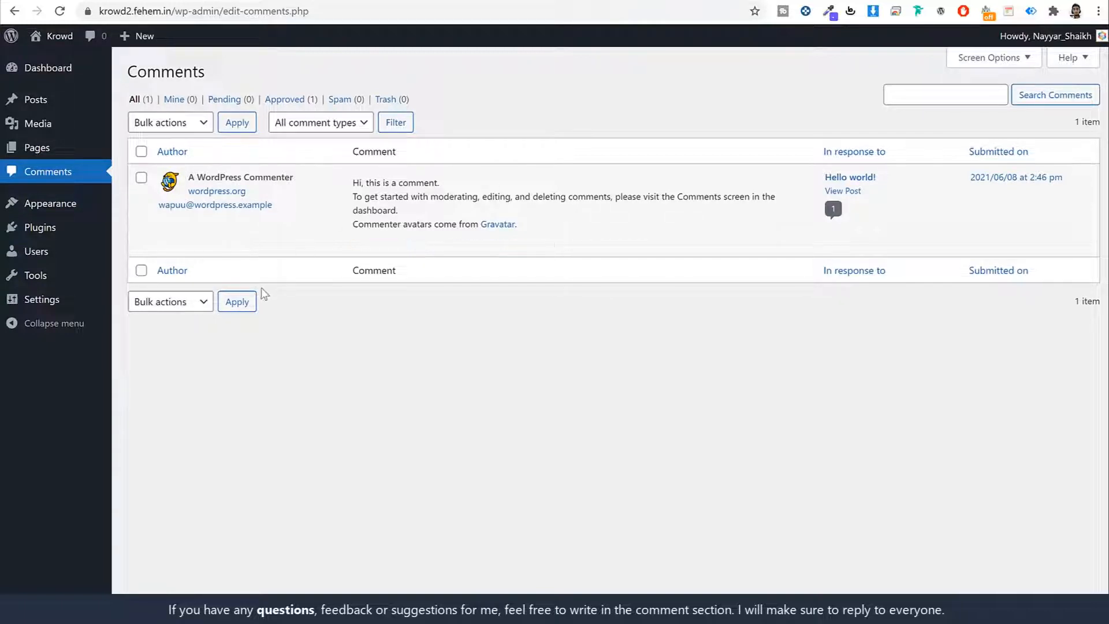
pyautogui.click(70, 211)
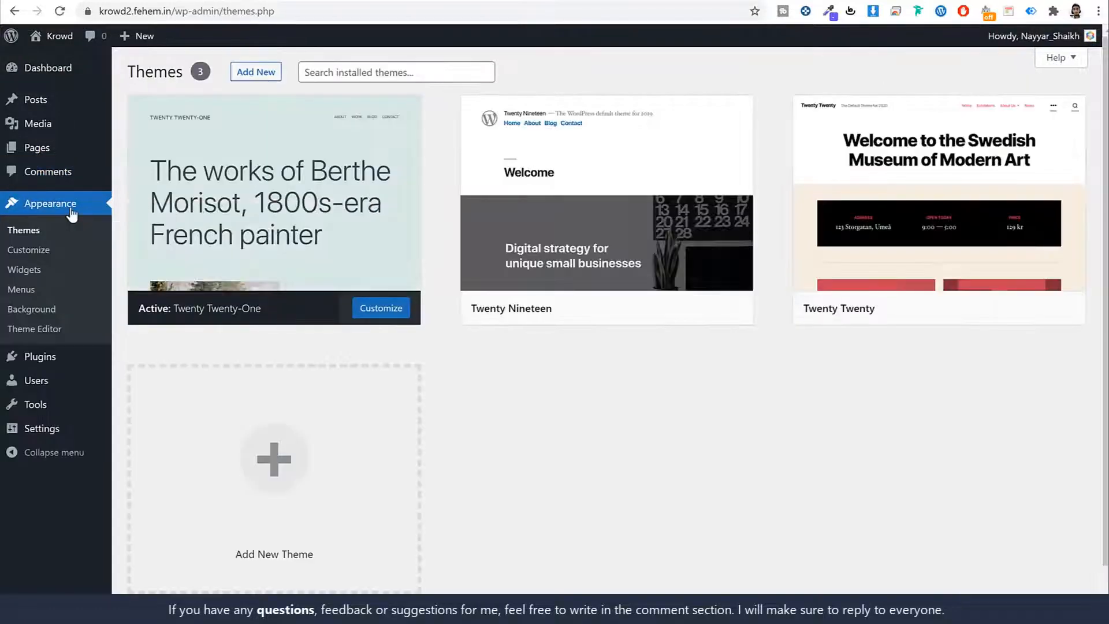
# Step: Activate the Twenty Twenty theme in place of Twenty Twenty-One
pyautogui.moveTo(549, 241)
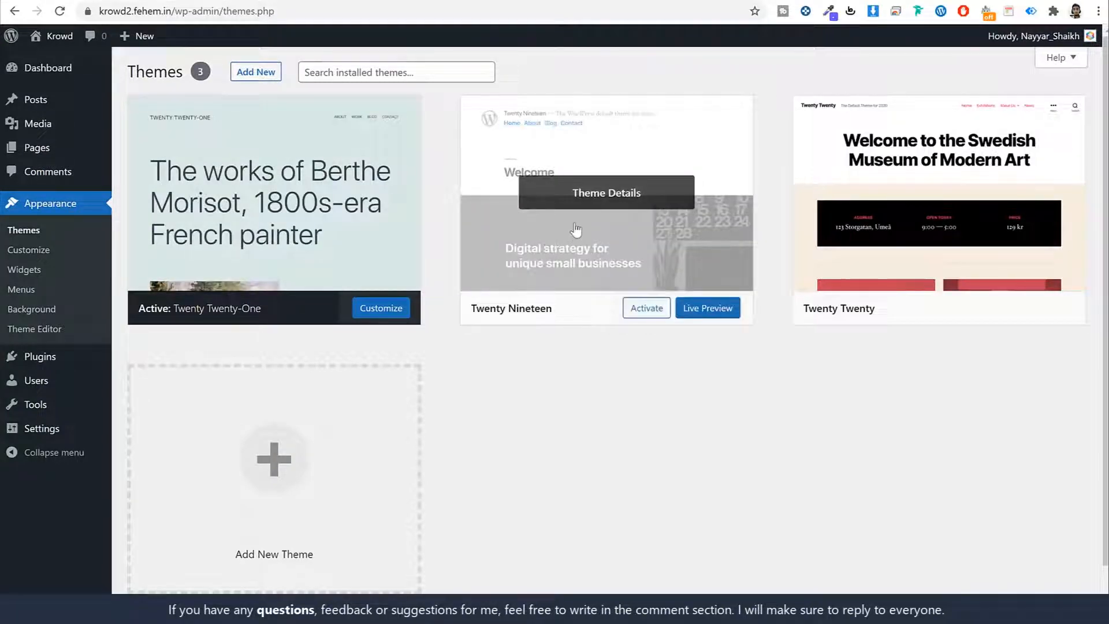
pyautogui.moveTo(286, 142)
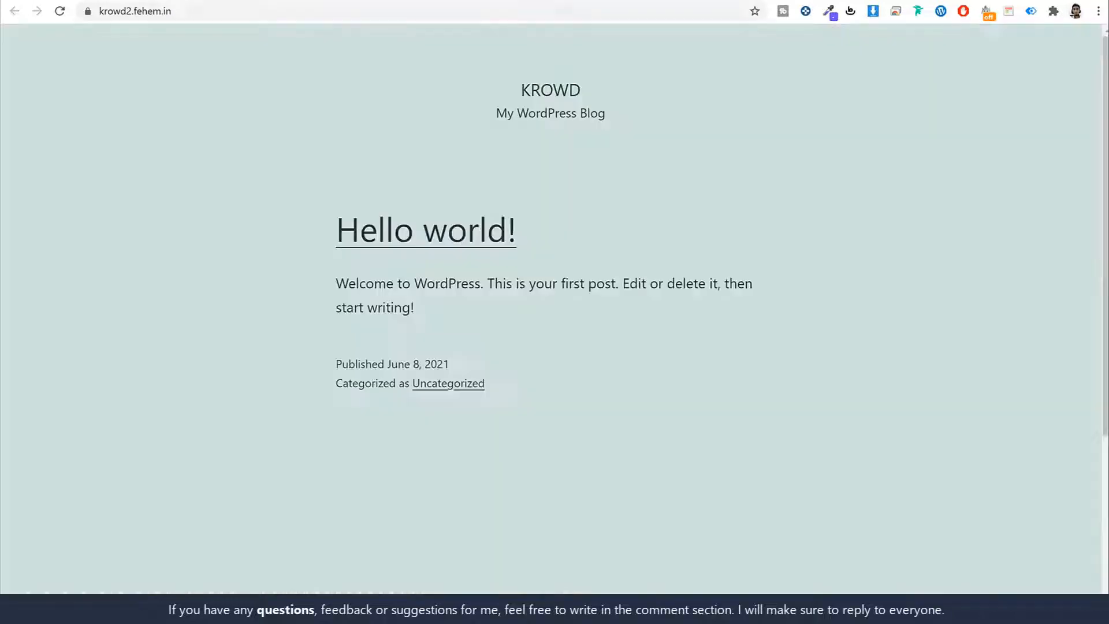
pyautogui.scroll(-4, 745, 272)
pyautogui.scroll(4, 758, 283)
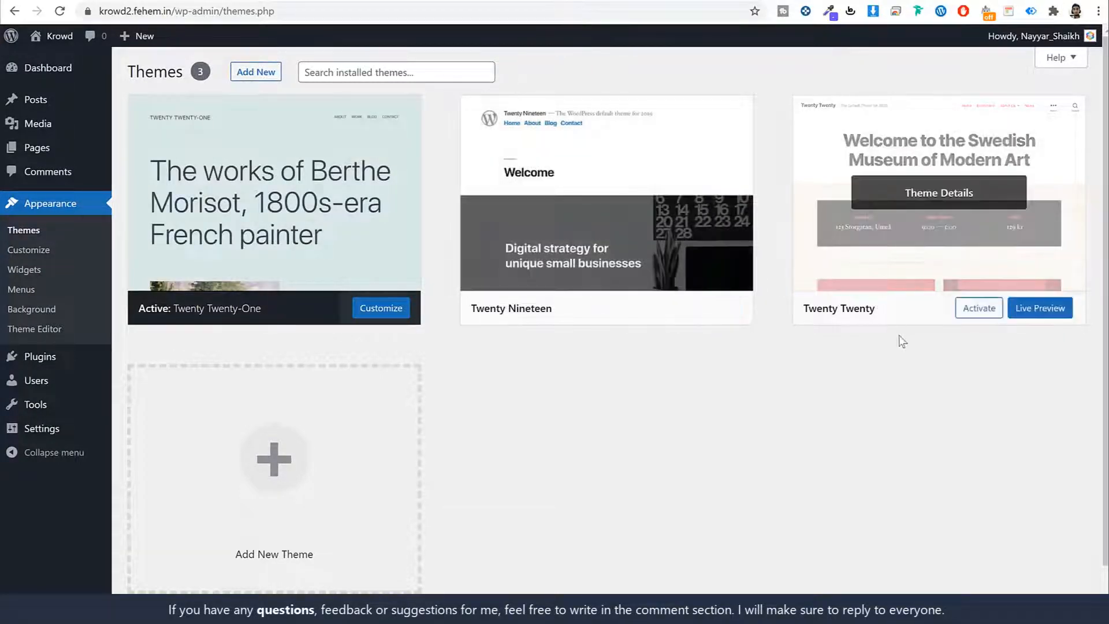
pyautogui.click(984, 315)
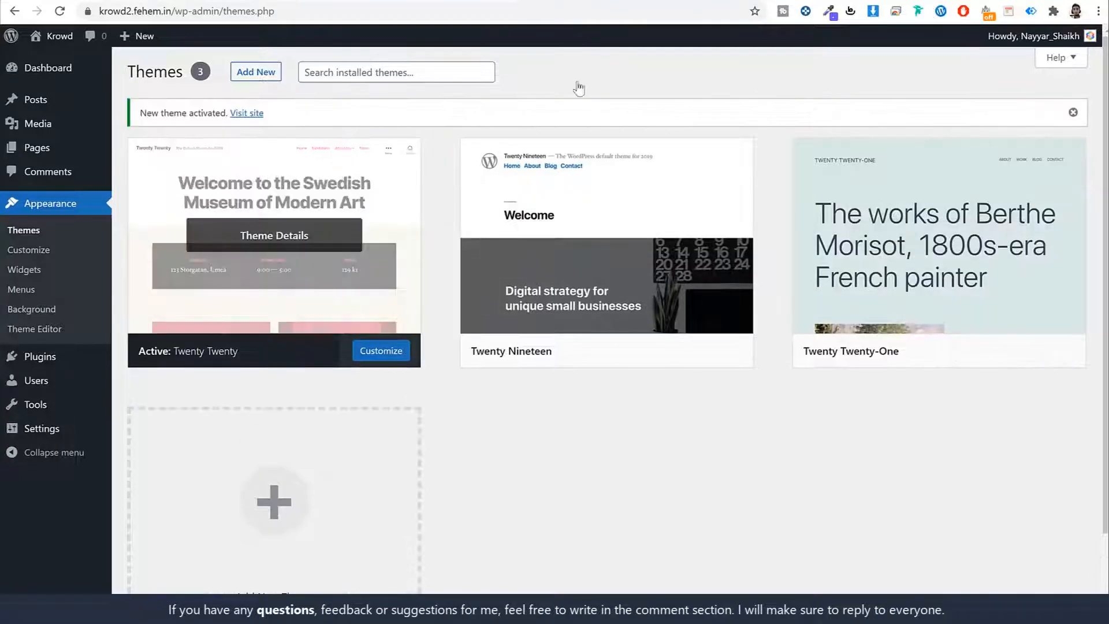
# Step: Visit the front page and scroll through its new Twenty Twenty design
pyautogui.click(103, 55)
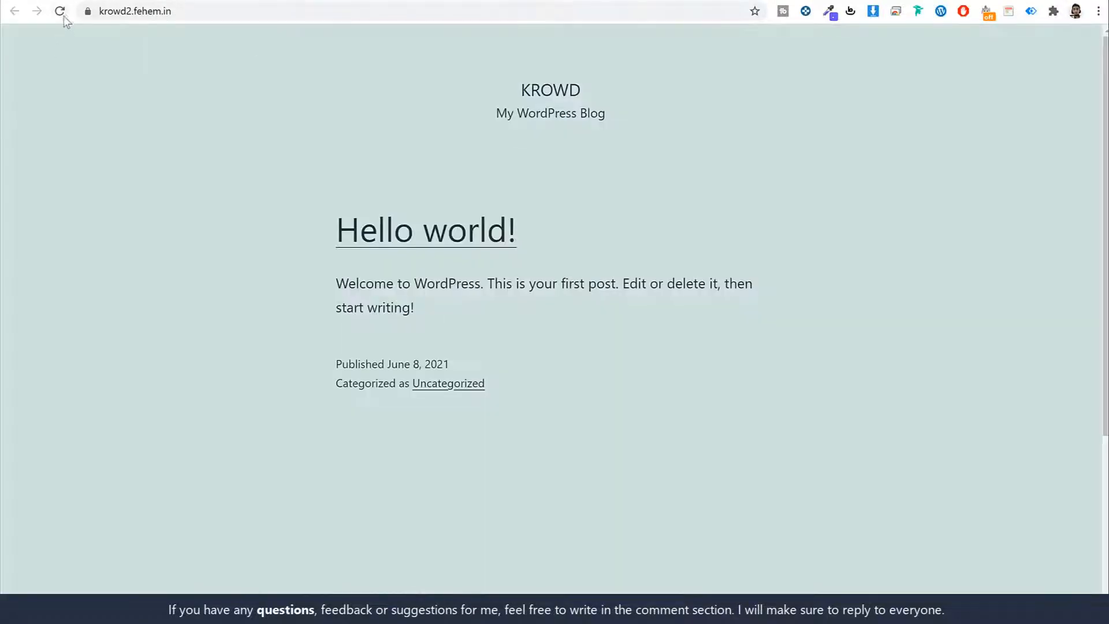
pyautogui.click(63, 16)
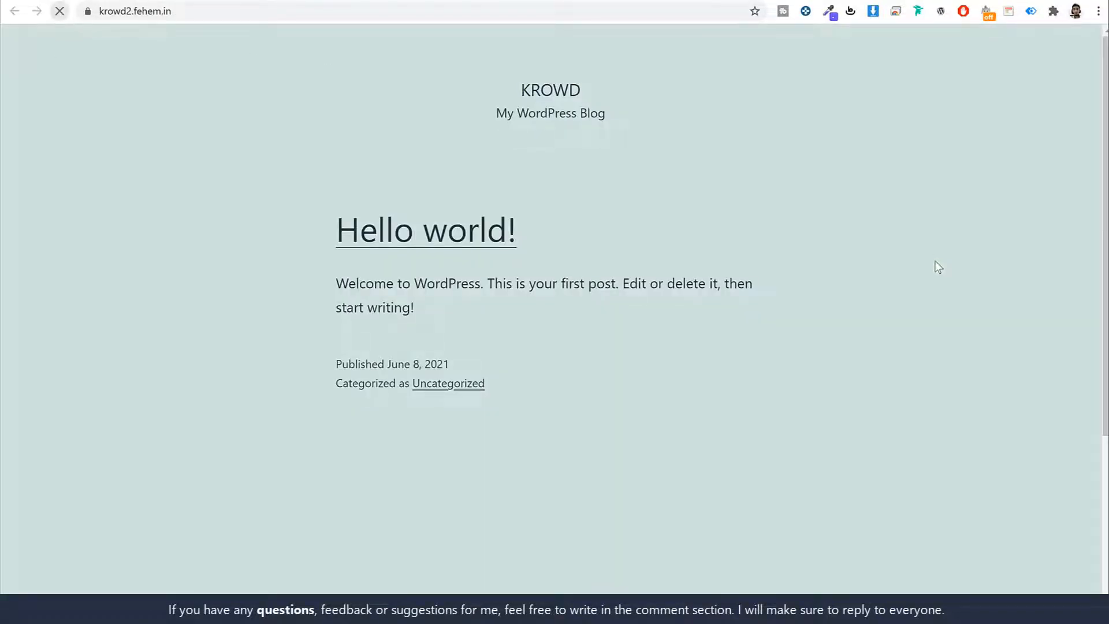
pyautogui.scroll(-8, 942, 286)
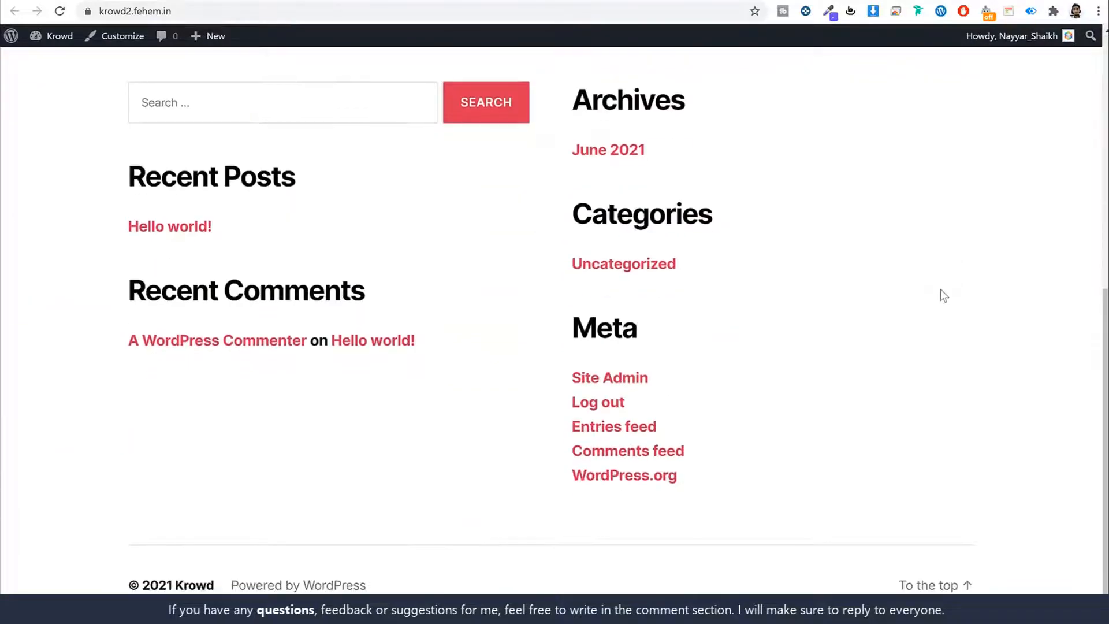
pyautogui.scroll(8, 939, 292)
pyautogui.scroll(-8, 942, 295)
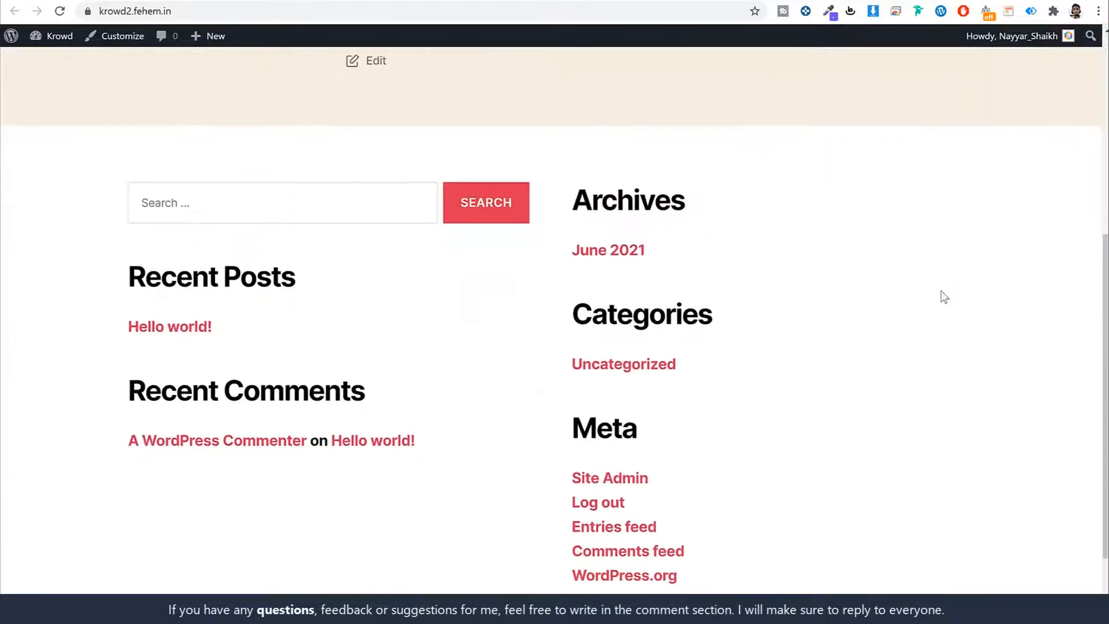
pyautogui.scroll(6, 943, 297)
pyautogui.scroll(2, 942, 301)
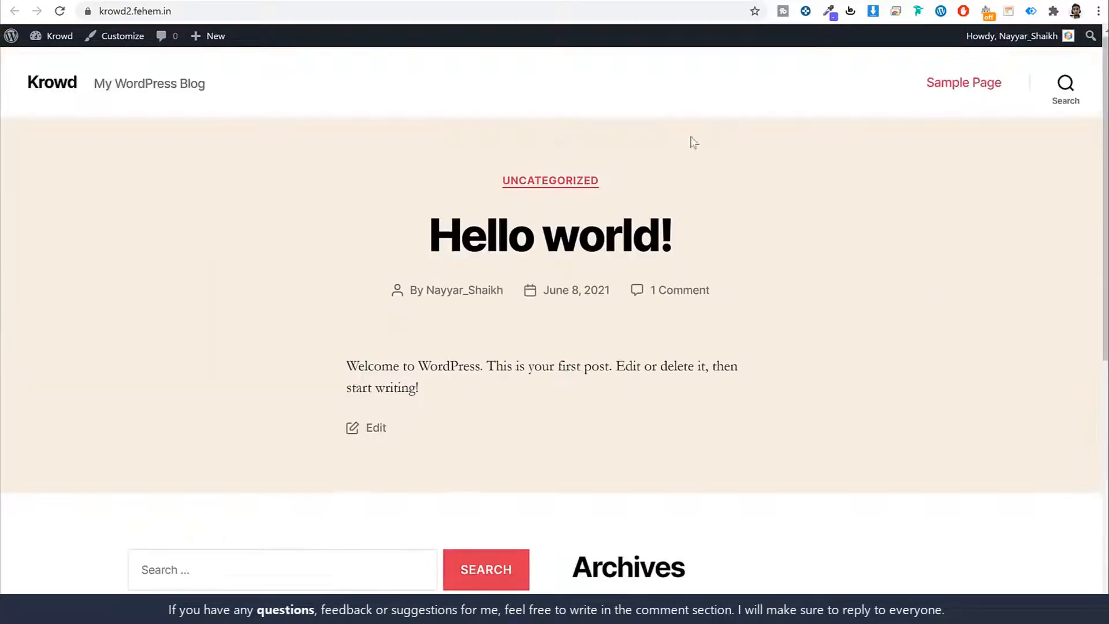
pyautogui.click(630, 0)
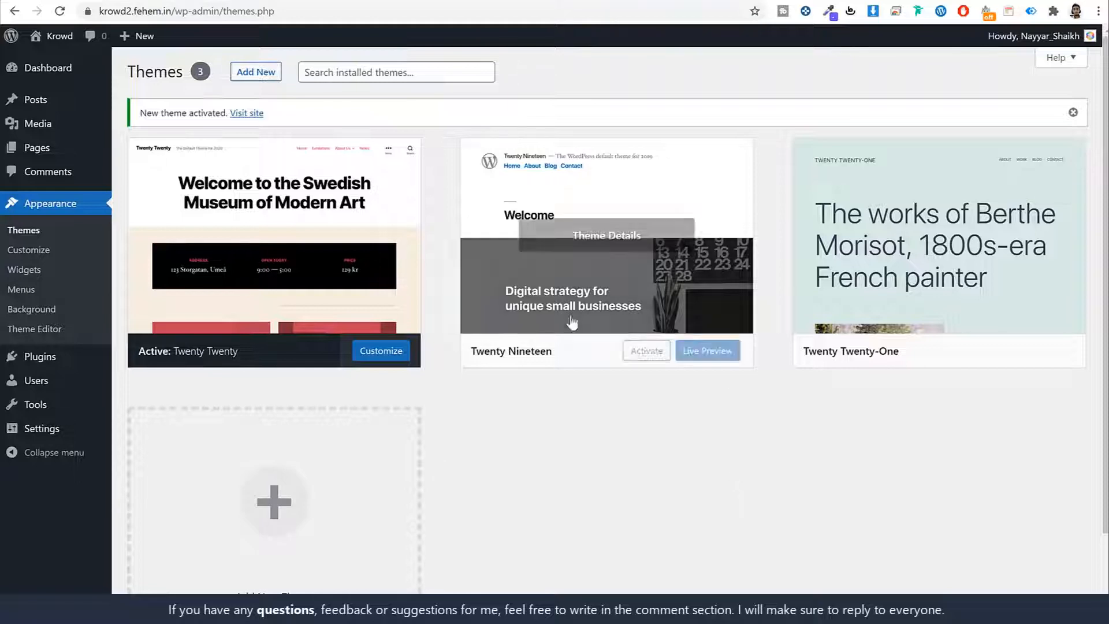
# Step: Delete the Twenty Nineteen and Twenty Twenty-One themes, confirming each deletion
pyautogui.click(609, 231)
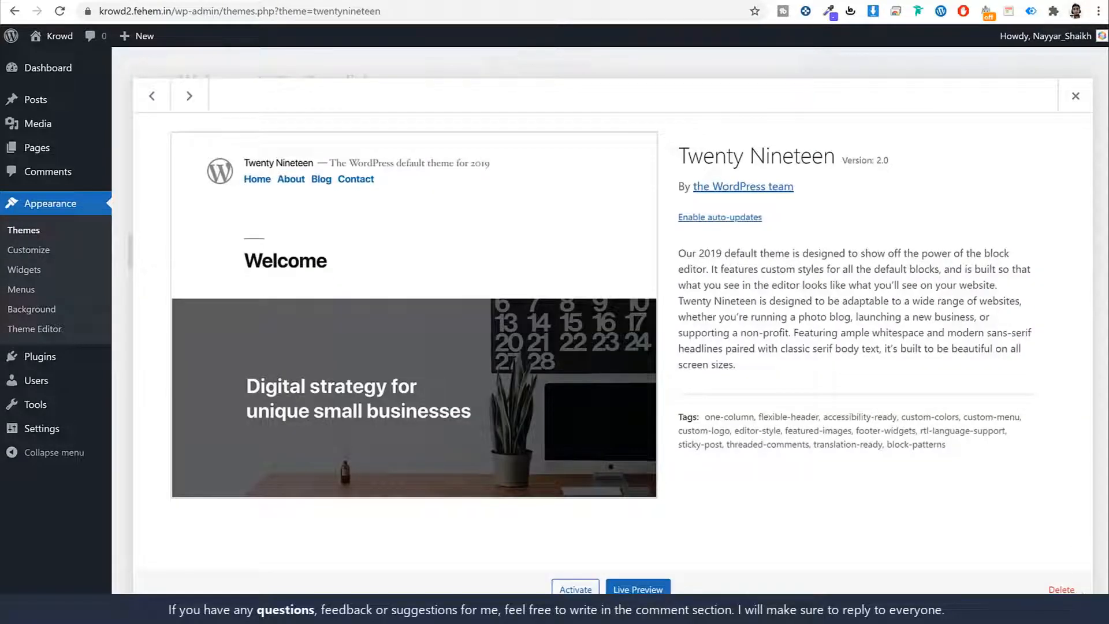
pyautogui.click(1061, 589)
pyautogui.click(620, 114)
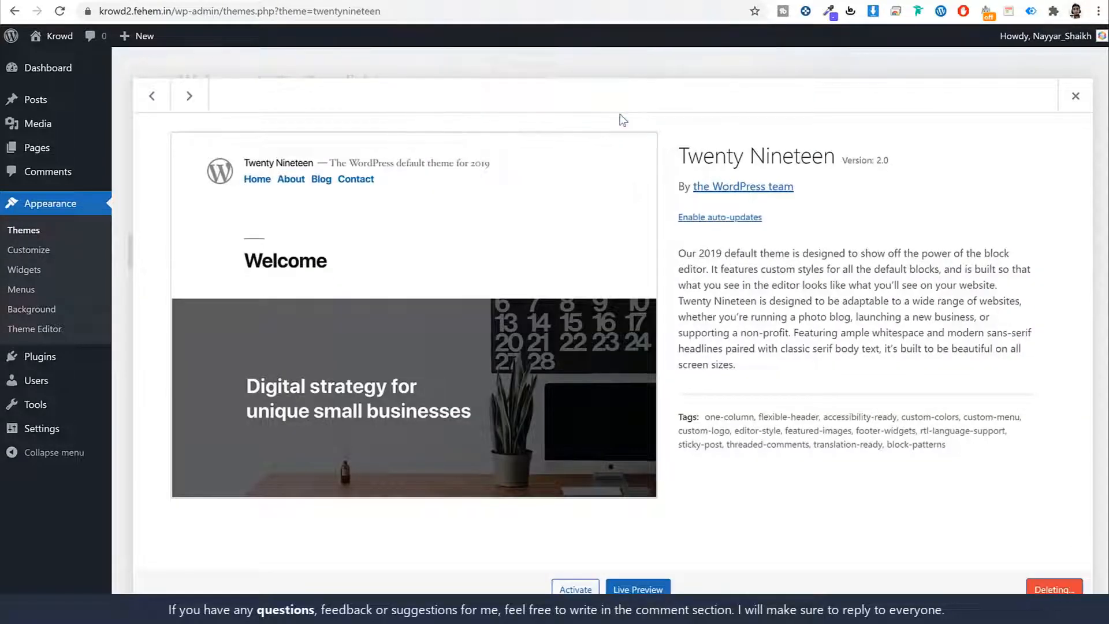
pyautogui.click(619, 198)
pyautogui.click(1078, 590)
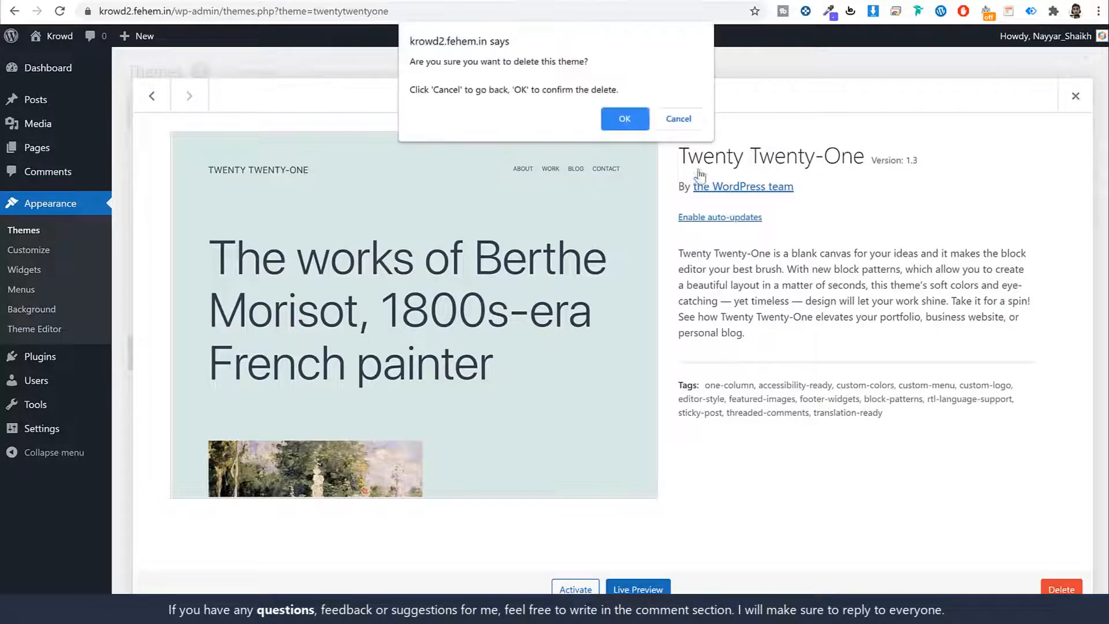
pyautogui.click(628, 118)
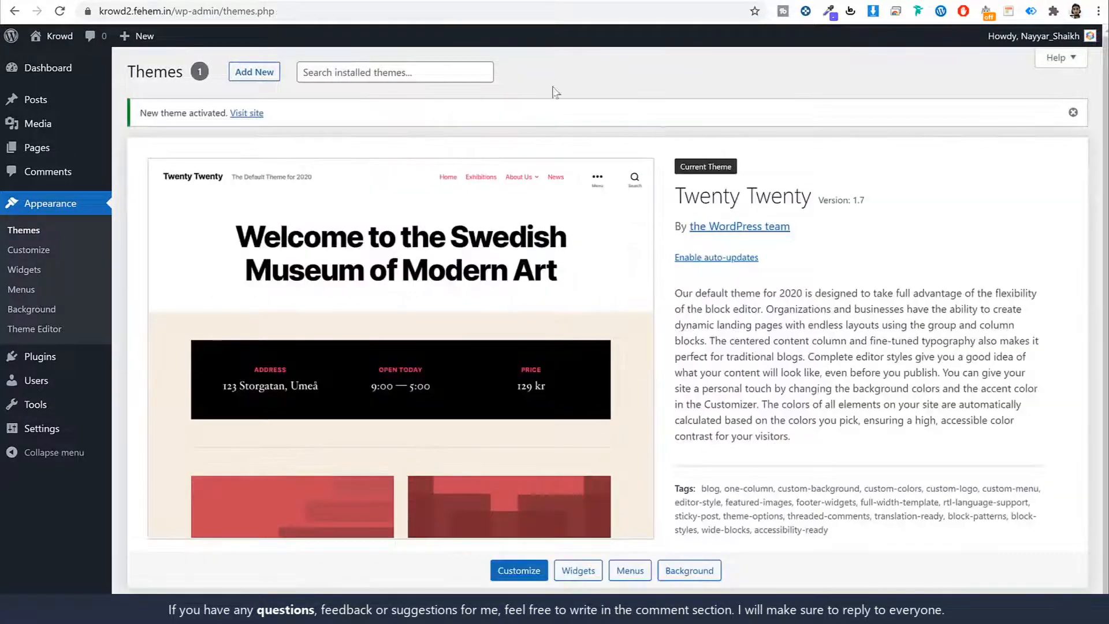
pyautogui.click(54, 357)
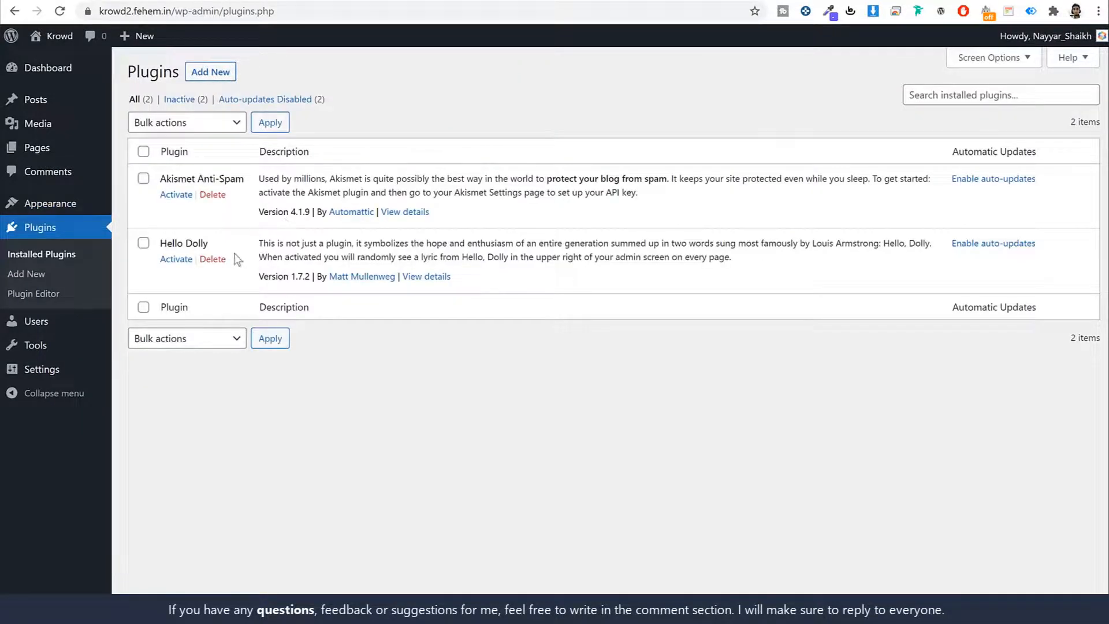
# Step: Select all plugins and bulk-delete Akismet Anti-Spam and Hello Dolly
pyautogui.click(143, 151)
pyautogui.click(187, 122)
pyautogui.click(162, 194)
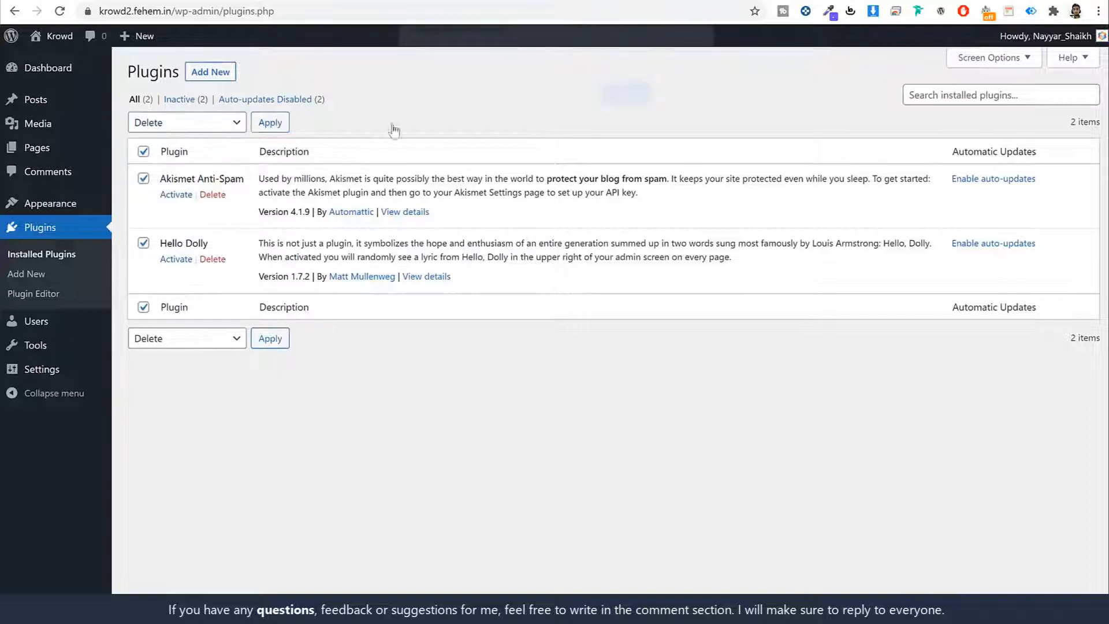
pyautogui.click(629, 104)
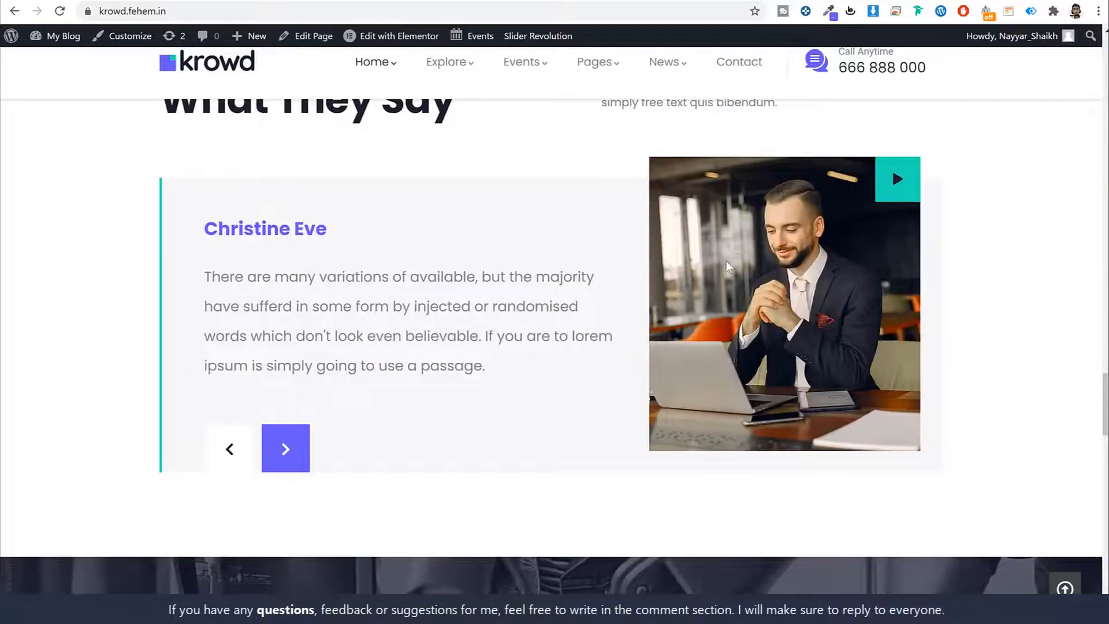
# Step: Scroll through the Krowd demo home page for reference, then return to the empty Plugins list
pyautogui.scroll(15, 744, 286)
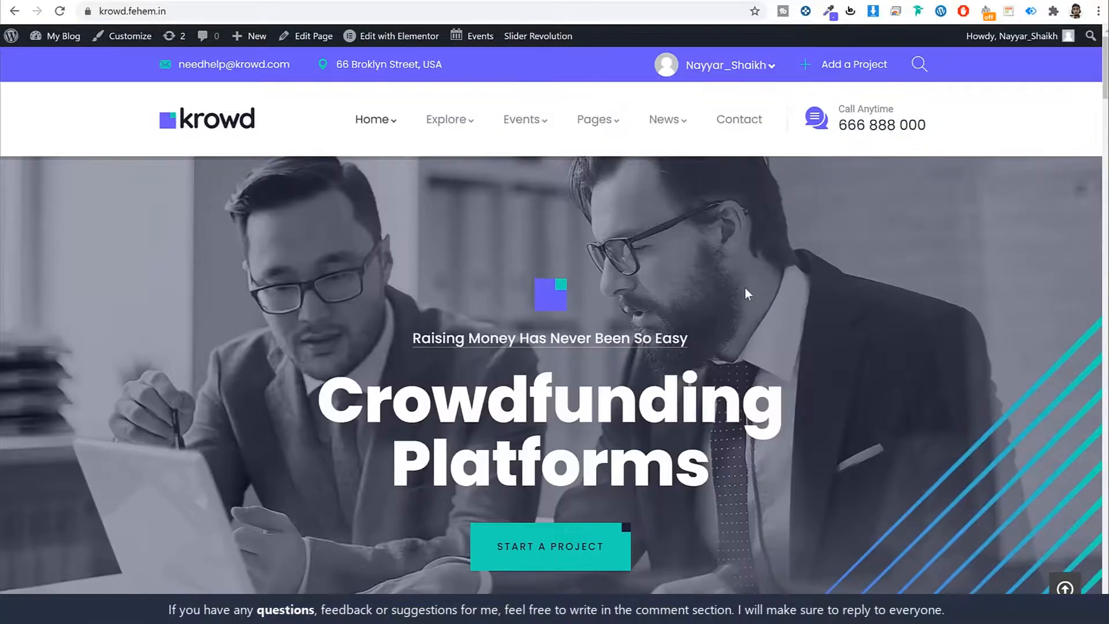
pyautogui.scroll(-18, 744, 286)
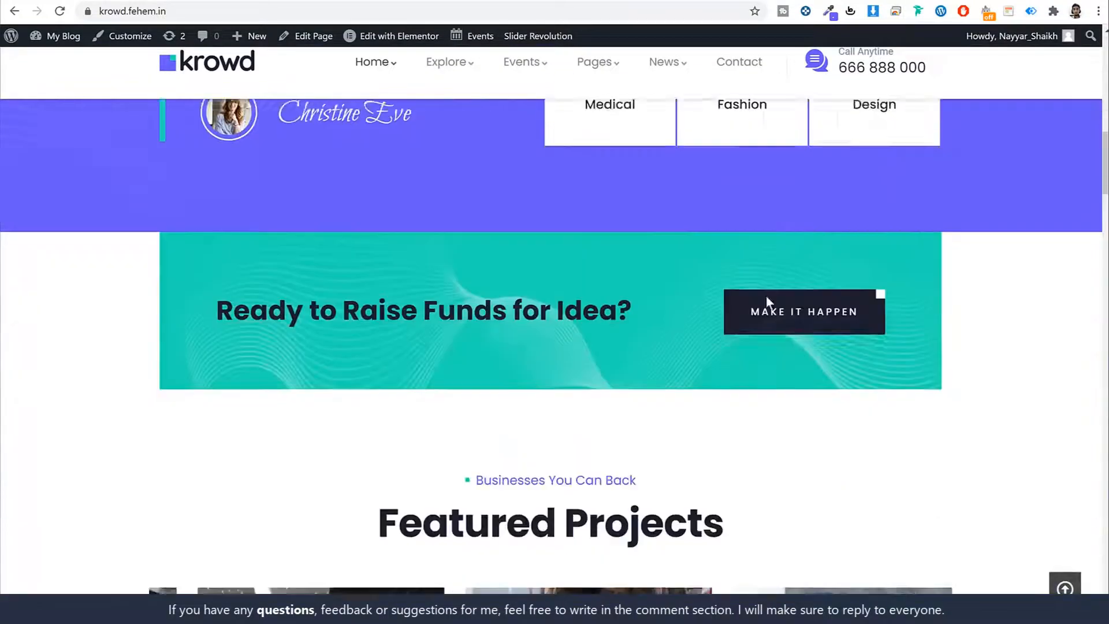
pyautogui.scroll(-6, 614, 347)
pyautogui.scroll(4, 601, 277)
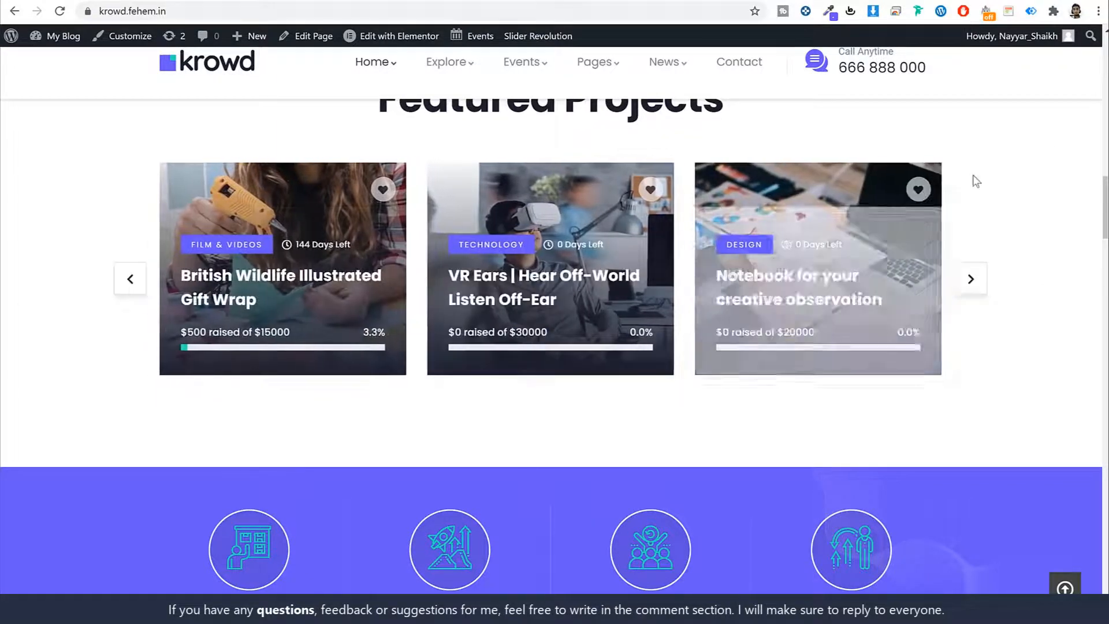
pyautogui.scroll(15, 1034, 289)
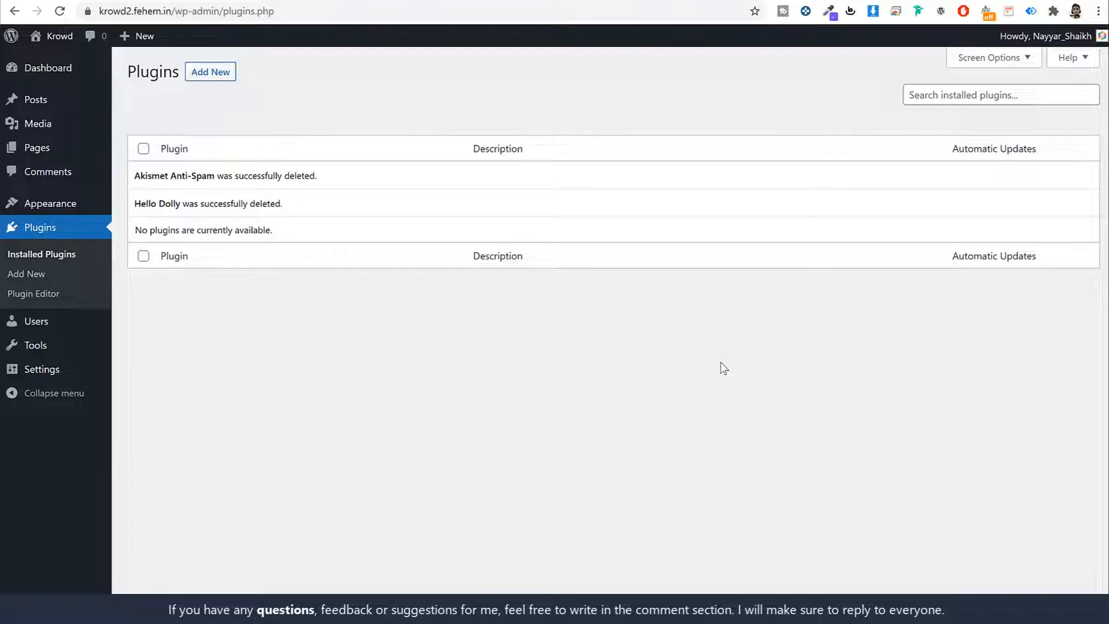
# Step: Open General Settings and select the administration email address
pyautogui.click(57, 374)
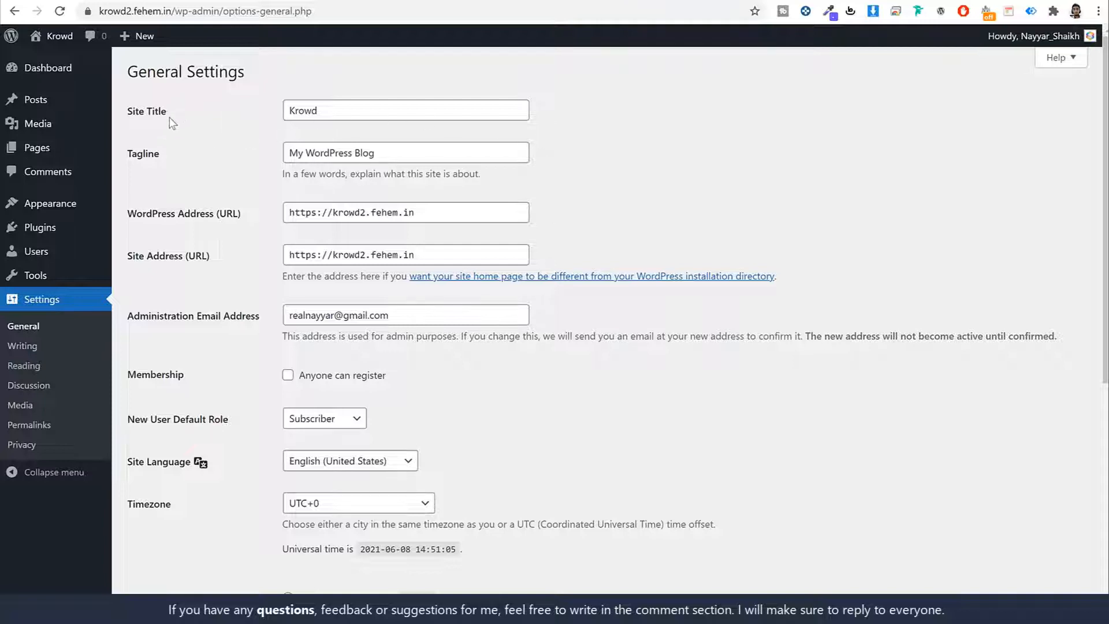
pyautogui.moveTo(167, 111); pyautogui.dragTo(126, 112)
pyautogui.moveTo(168, 153); pyautogui.dragTo(132, 154)
pyautogui.click(799, 132)
pyautogui.scroll(-3, 814, 158)
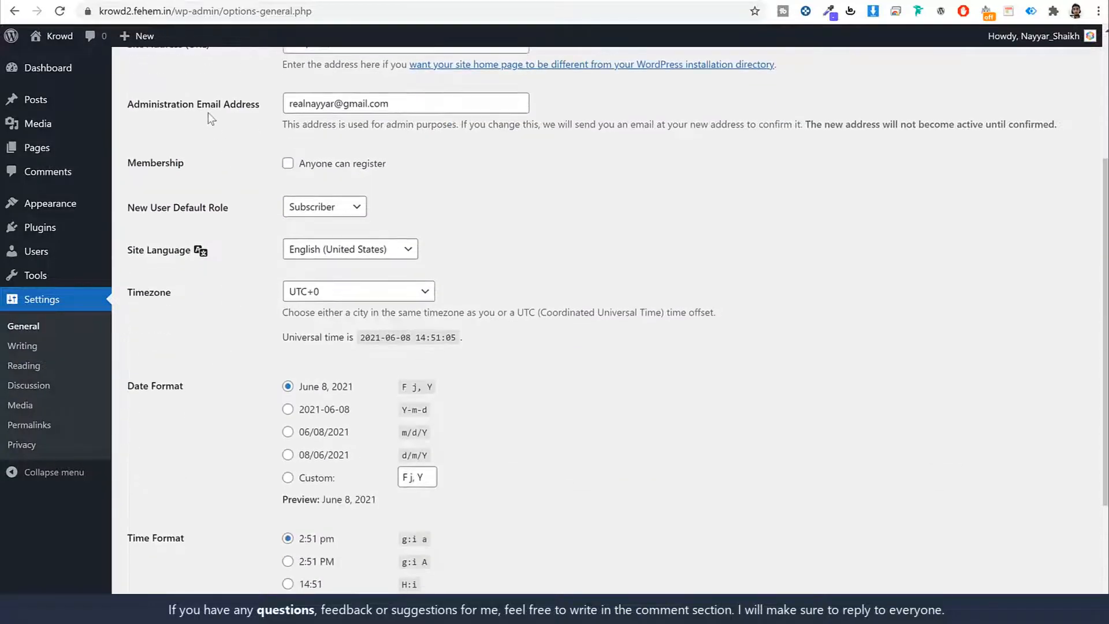
pyautogui.click(434, 108)
pyautogui.tripleClick(434, 108)
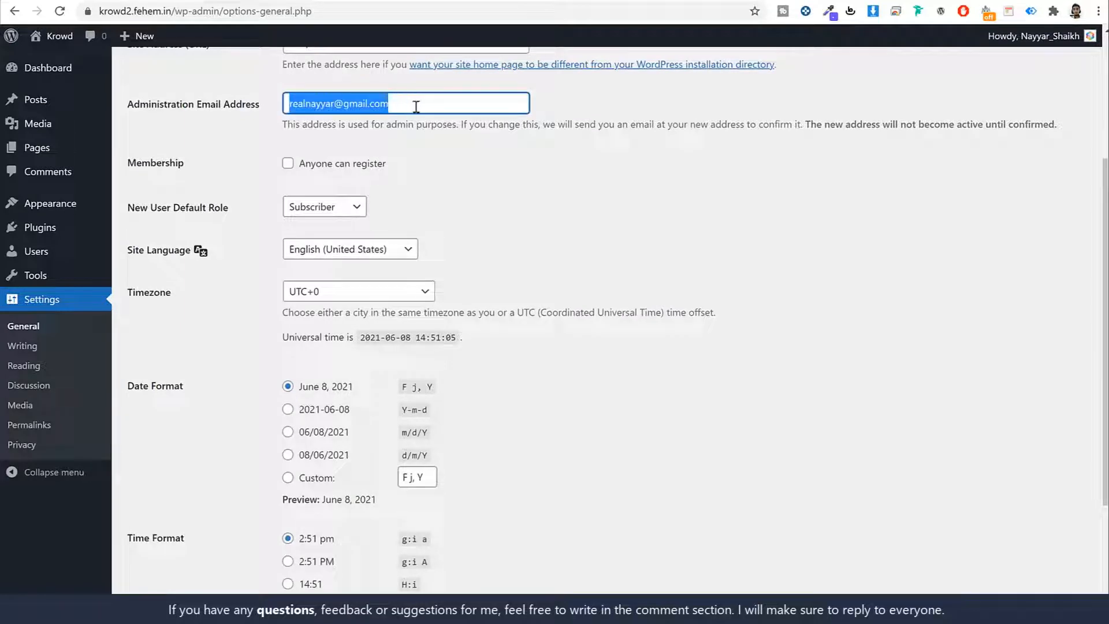
pyautogui.click(496, 162)
pyautogui.click(422, 113)
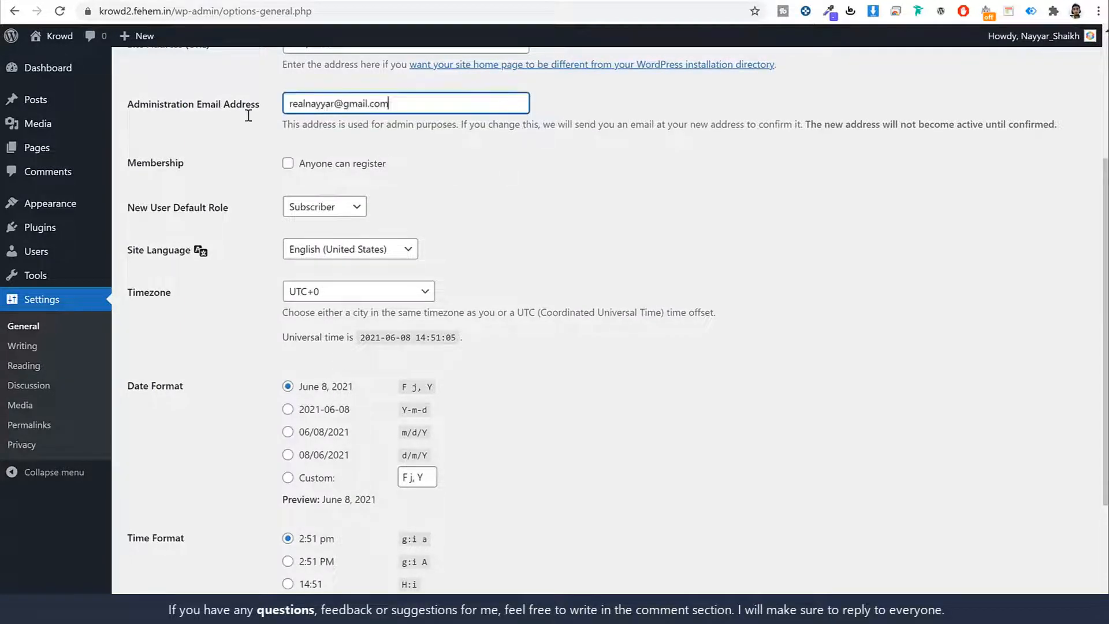
pyautogui.hotkey('ctrl', 'a')
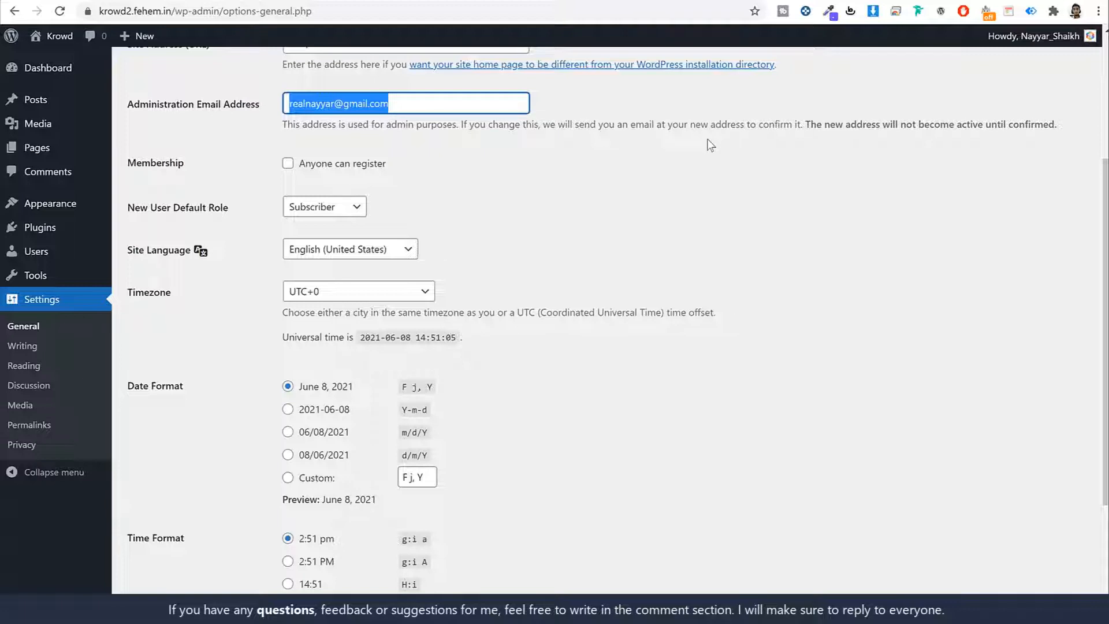
# Step: Enable Membership so anyone can register on the site
pyautogui.moveTo(190, 164); pyautogui.dragTo(128, 166)
pyautogui.click(288, 164)
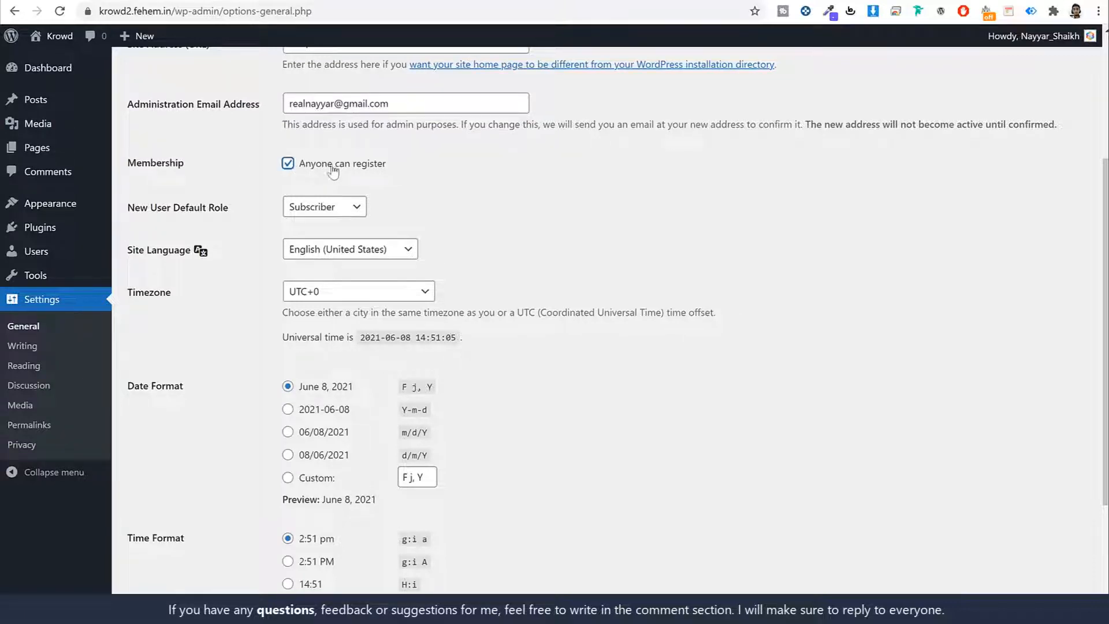
pyautogui.moveTo(387, 165); pyautogui.dragTo(290, 169)
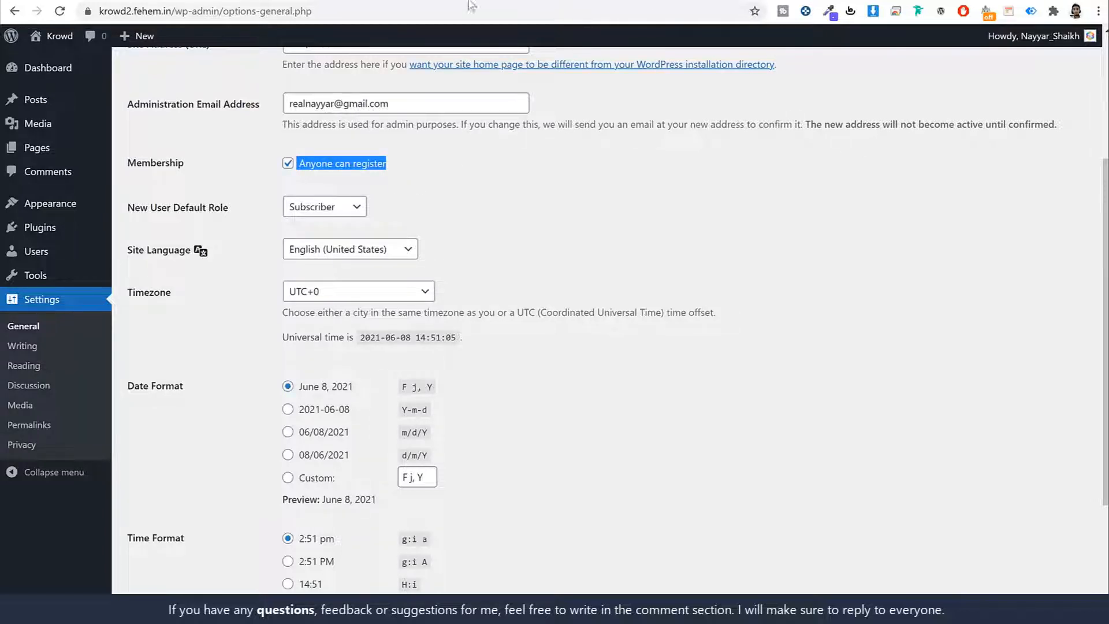
# Step: Look over the finished Krowd demo site, then return to General Settings
pyautogui.click(118, 1)
pyautogui.scroll(8, 921, 376)
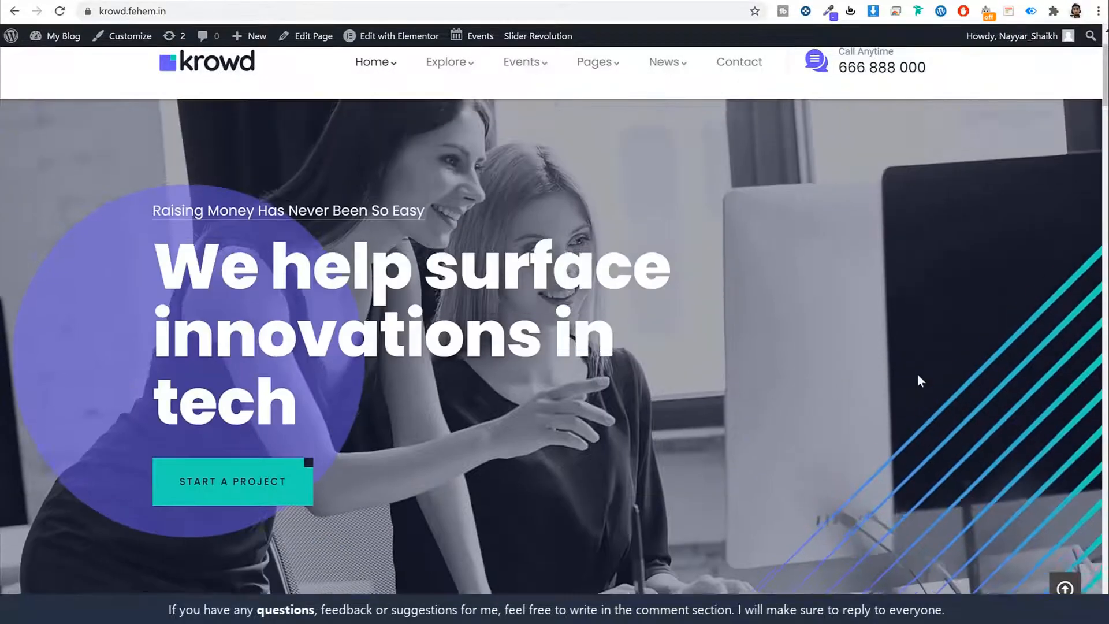
pyautogui.scroll(-10, 958, 346)
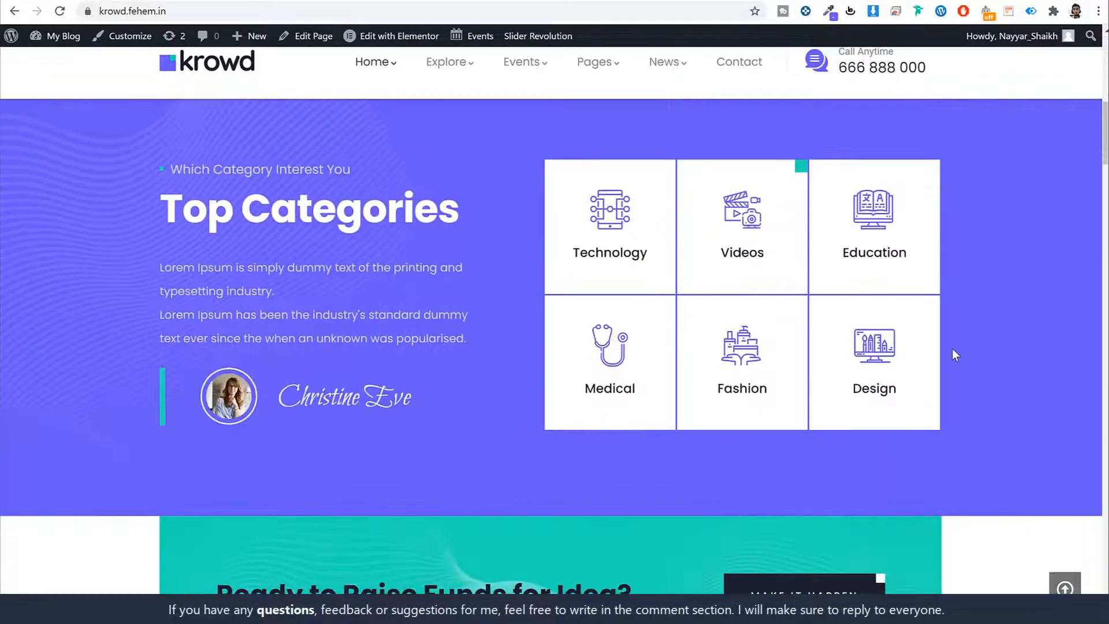
pyautogui.scroll(8, 663, 324)
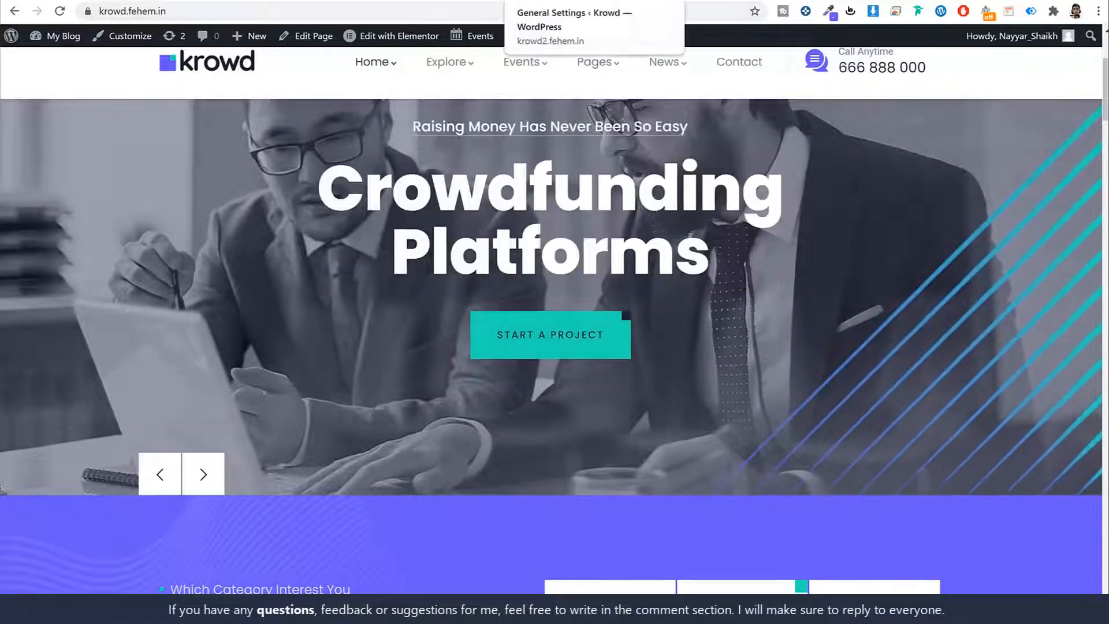
pyautogui.click(601, 1)
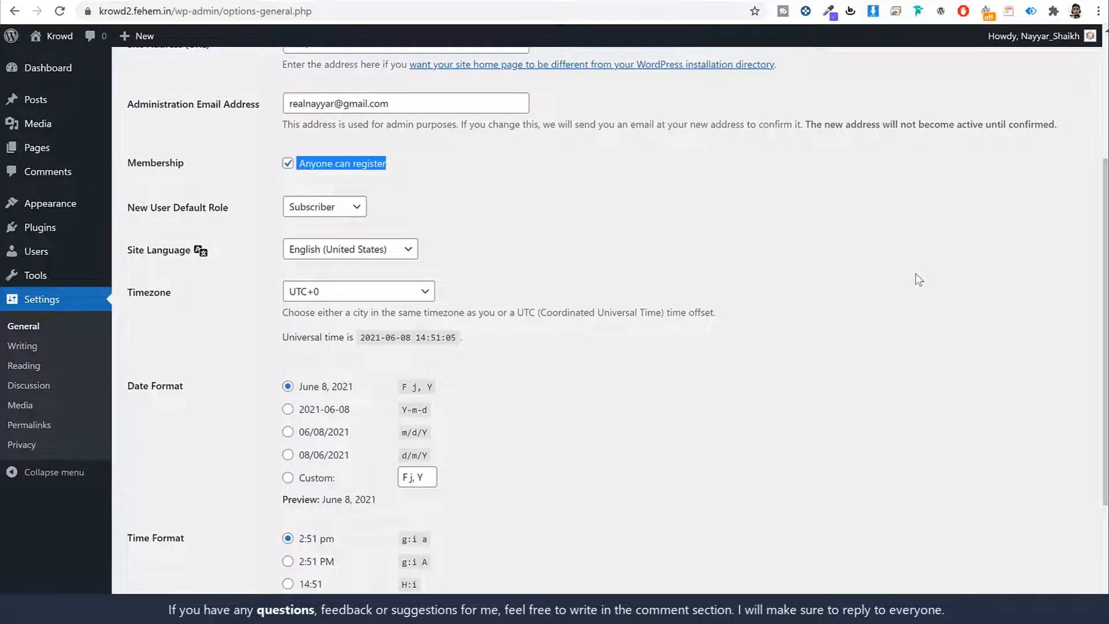
pyautogui.click(364, 154)
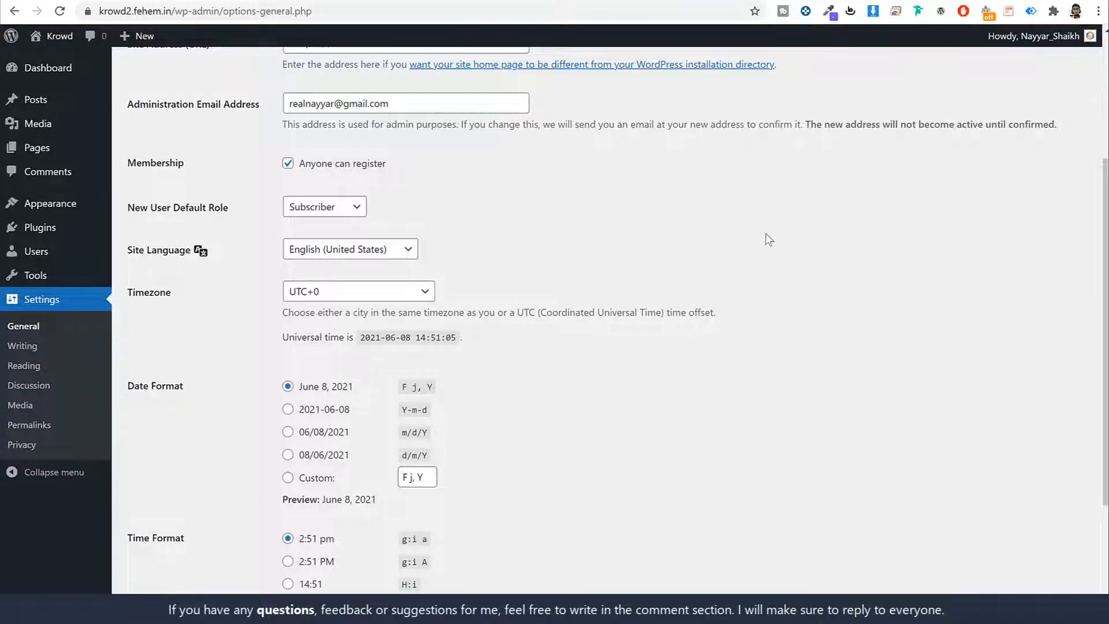
# Step: Set the timezone to Kolkata and save the general settings
pyautogui.scroll(-3, 774, 242)
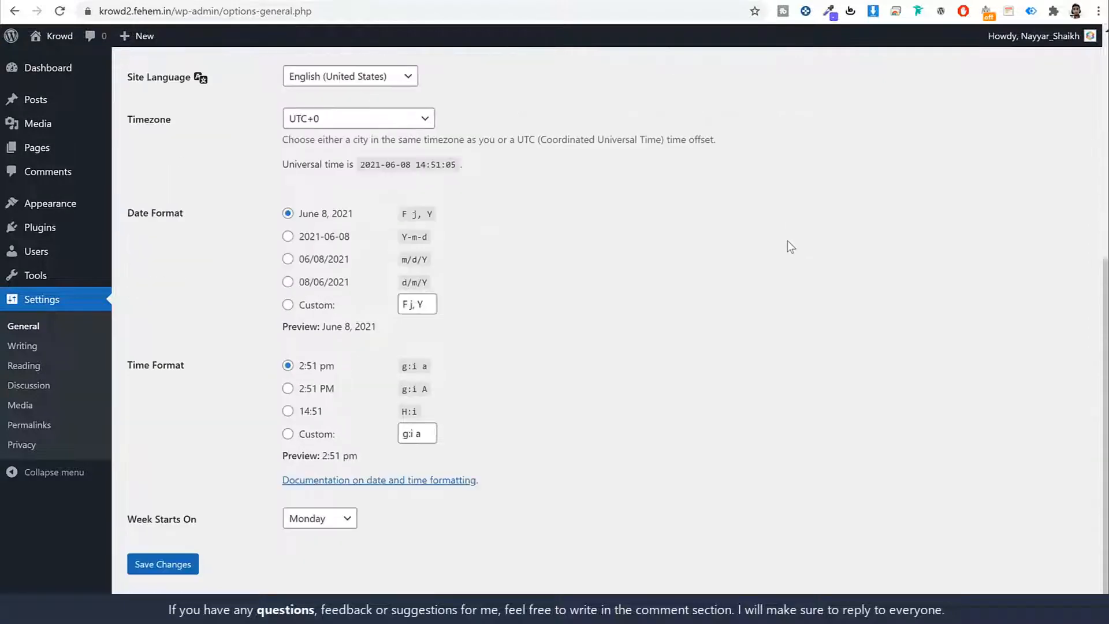
pyautogui.click(324, 107)
pyautogui.write('kol')
pyautogui.press('Return')
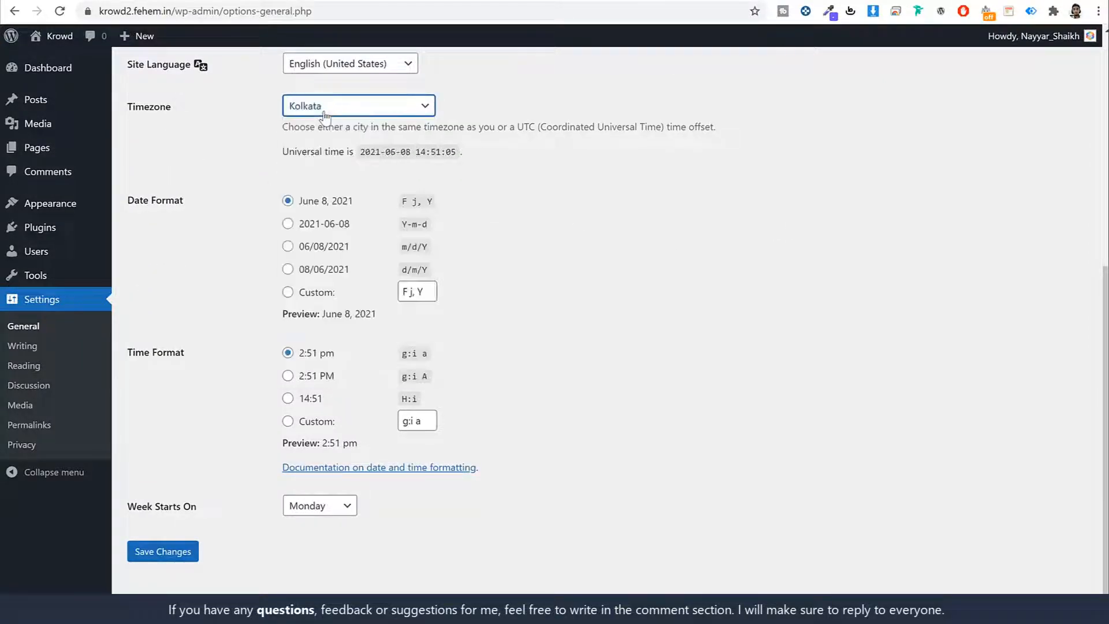
pyautogui.click(703, 236)
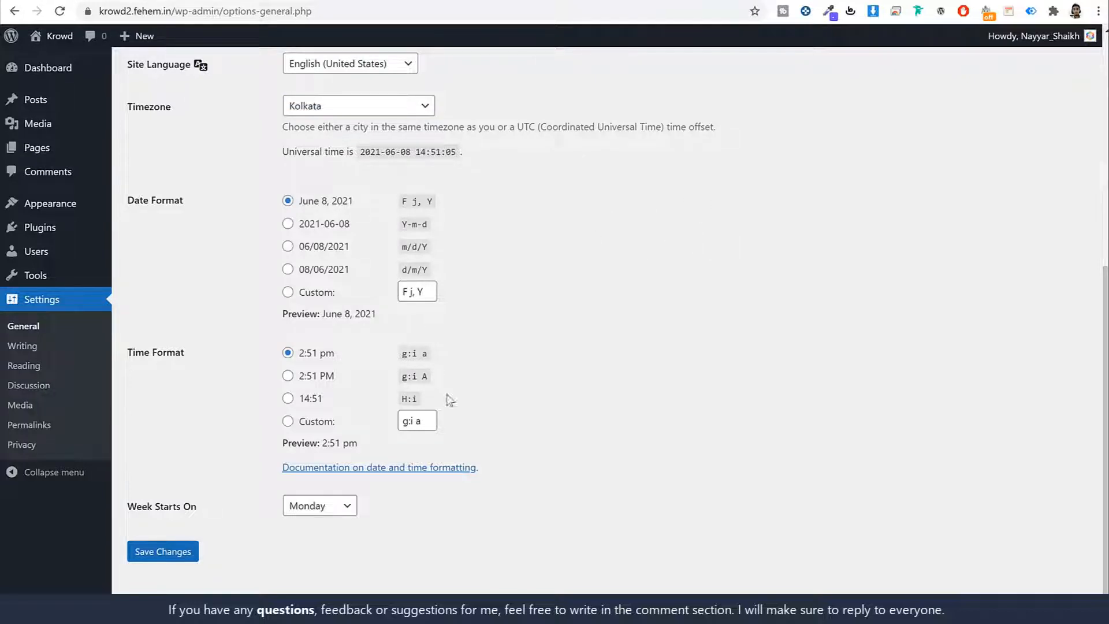
pyautogui.click(192, 553)
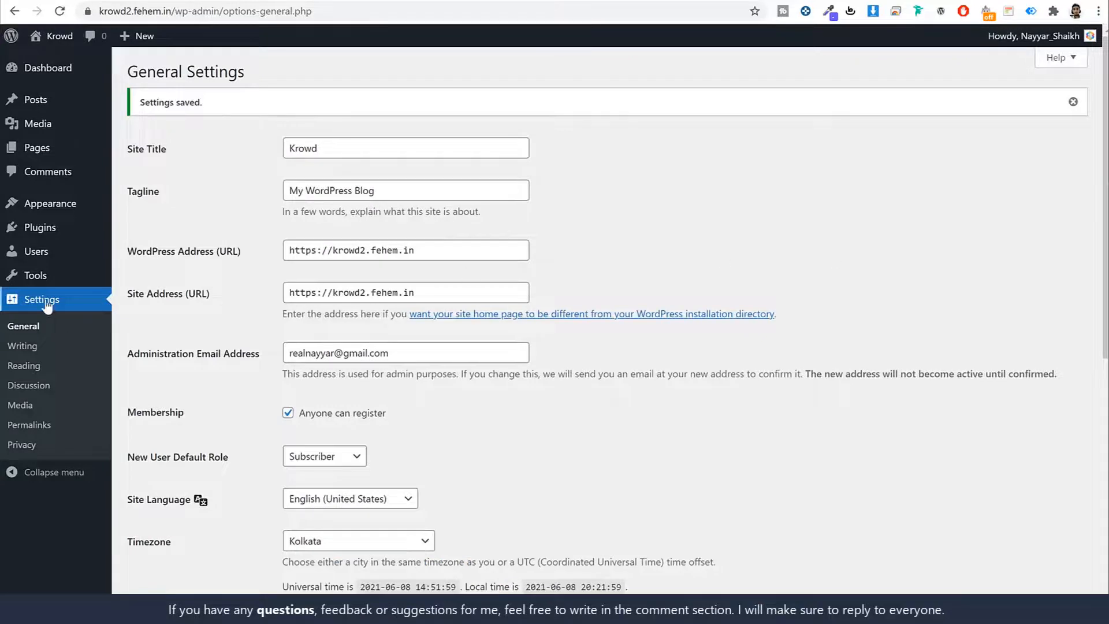
pyautogui.click(56, 429)
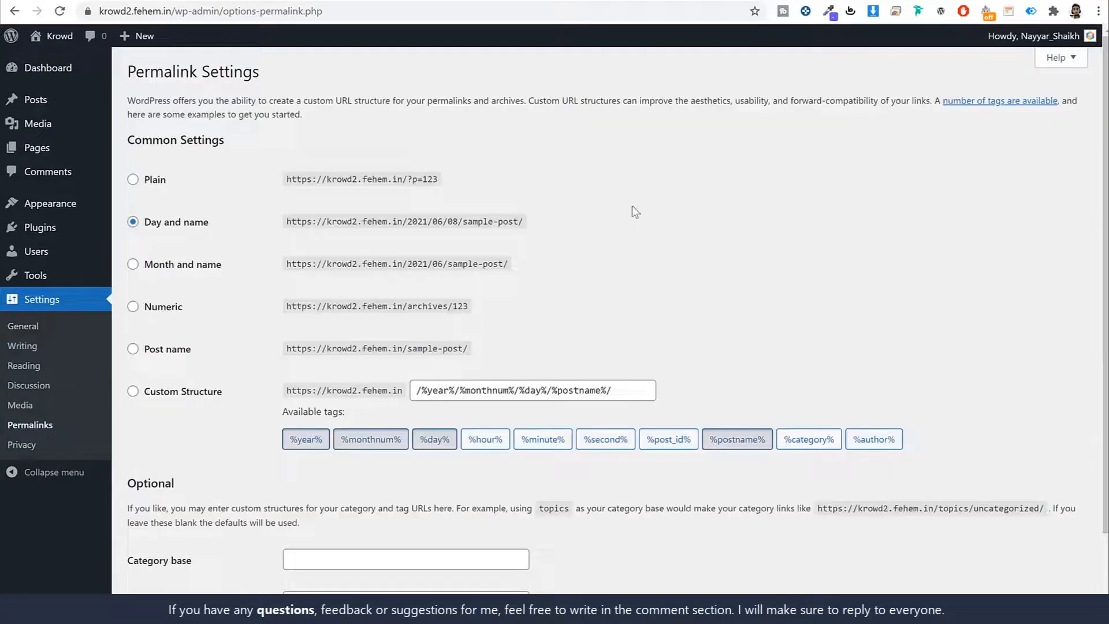
# Step: Switch permalinks from Day and name to Post name, save, and return to the Dashboard
pyautogui.moveTo(203, 226); pyautogui.dragTo(149, 233)
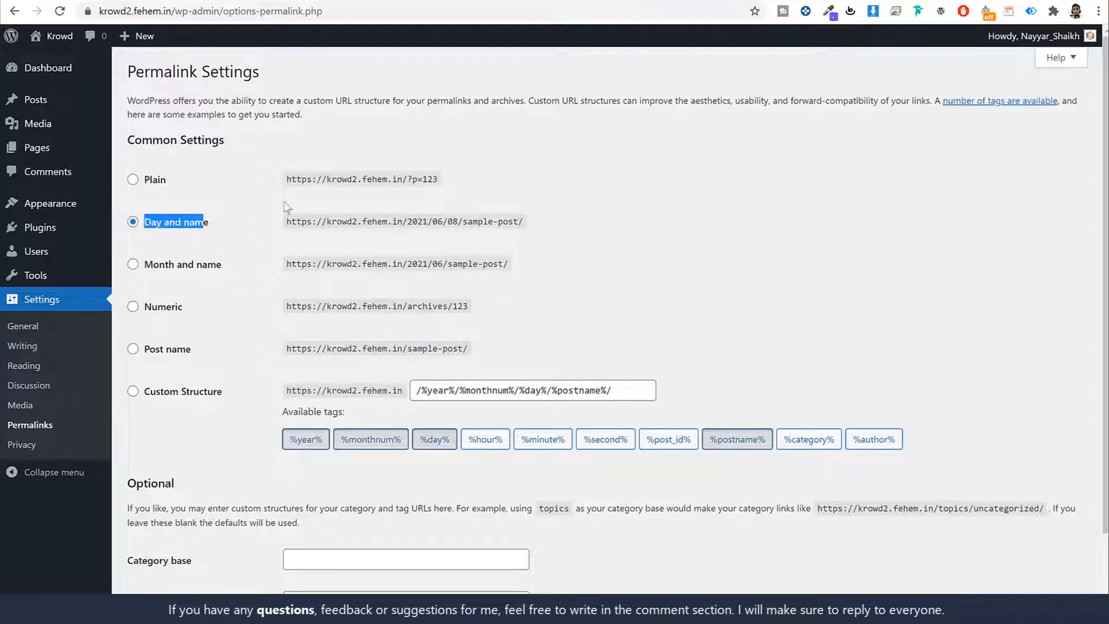
pyautogui.click(713, 217)
pyautogui.scroll(-2, 712, 217)
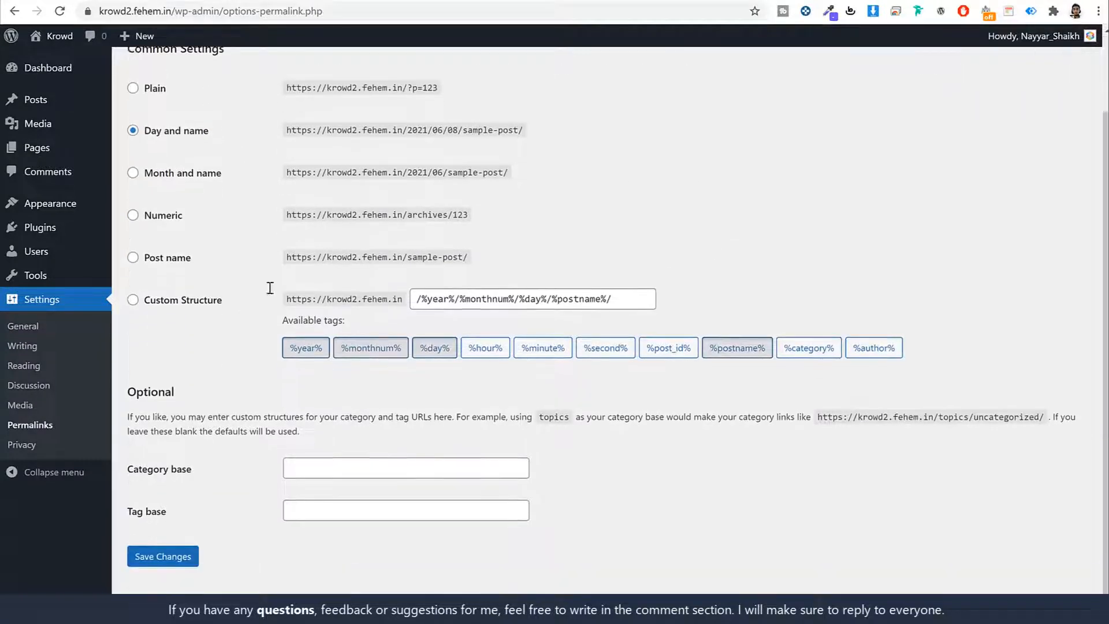
pyautogui.click(155, 254)
pyautogui.moveTo(199, 254); pyautogui.dragTo(124, 262)
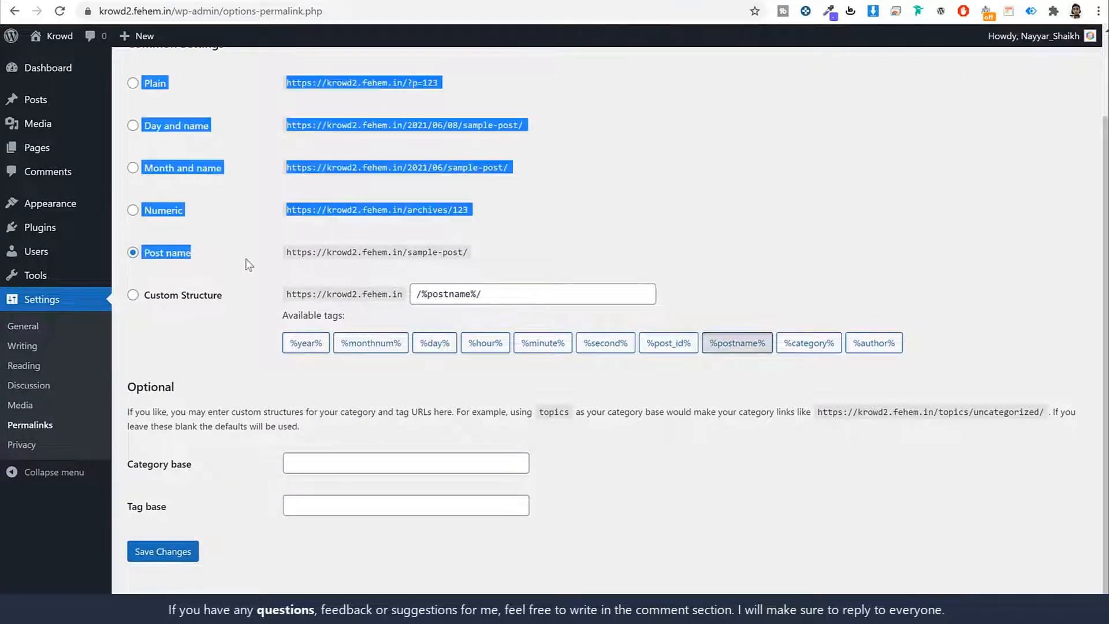
pyautogui.click(249, 265)
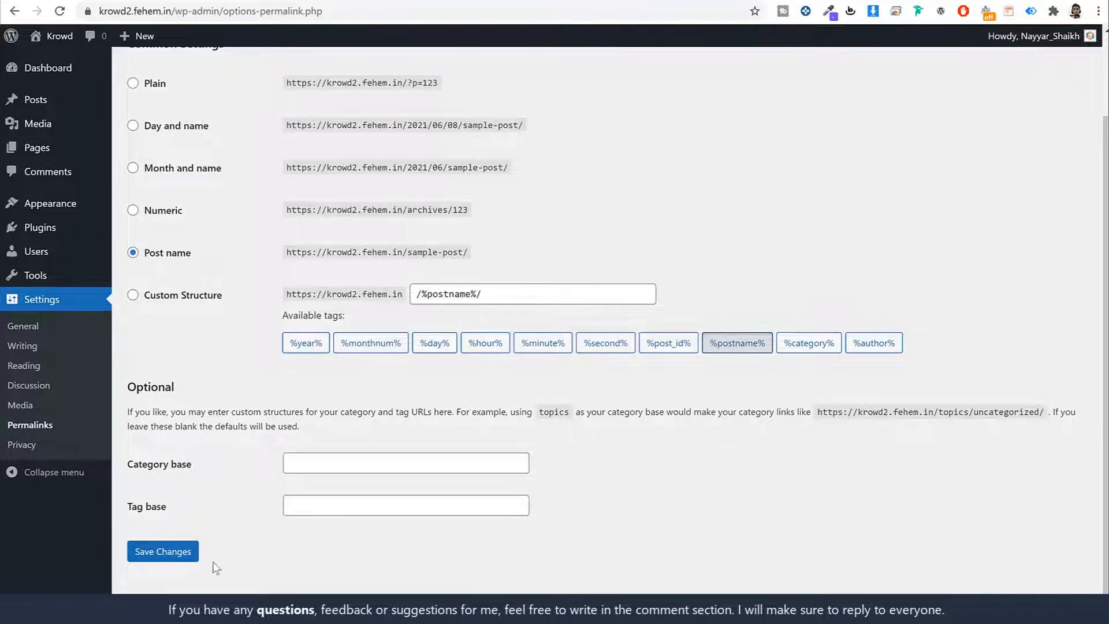
pyautogui.click(174, 554)
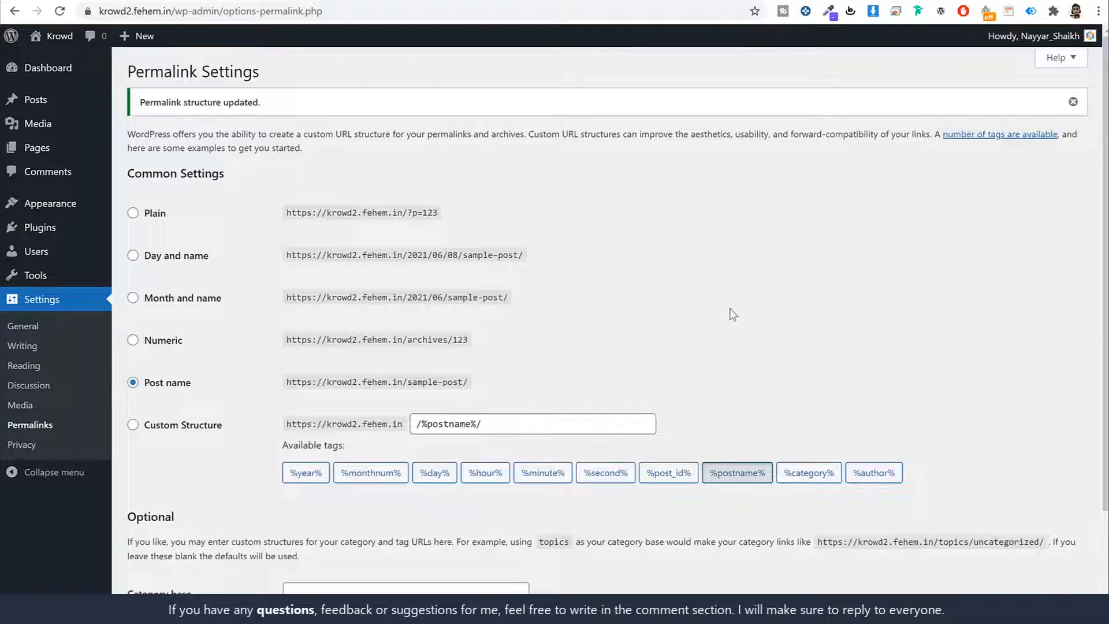
pyautogui.click(57, 79)
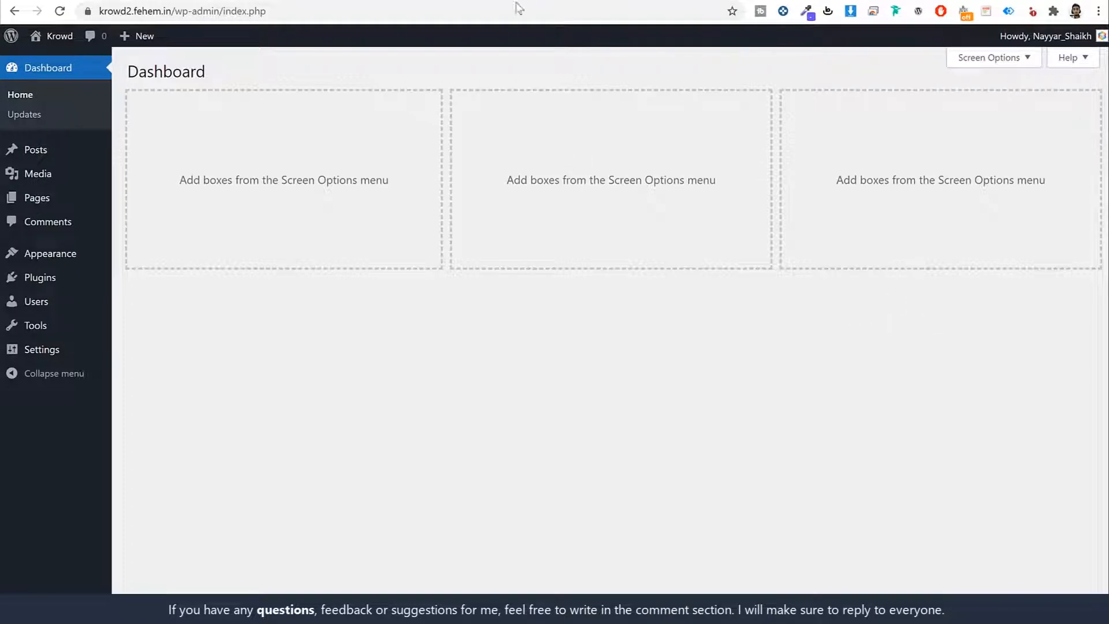
# Step: Browse the krowd2 site's plain default Hello world! front page
pyautogui.click(441, 1)
pyautogui.scroll(-2, 858, 346)
pyautogui.scroll(-6, 858, 351)
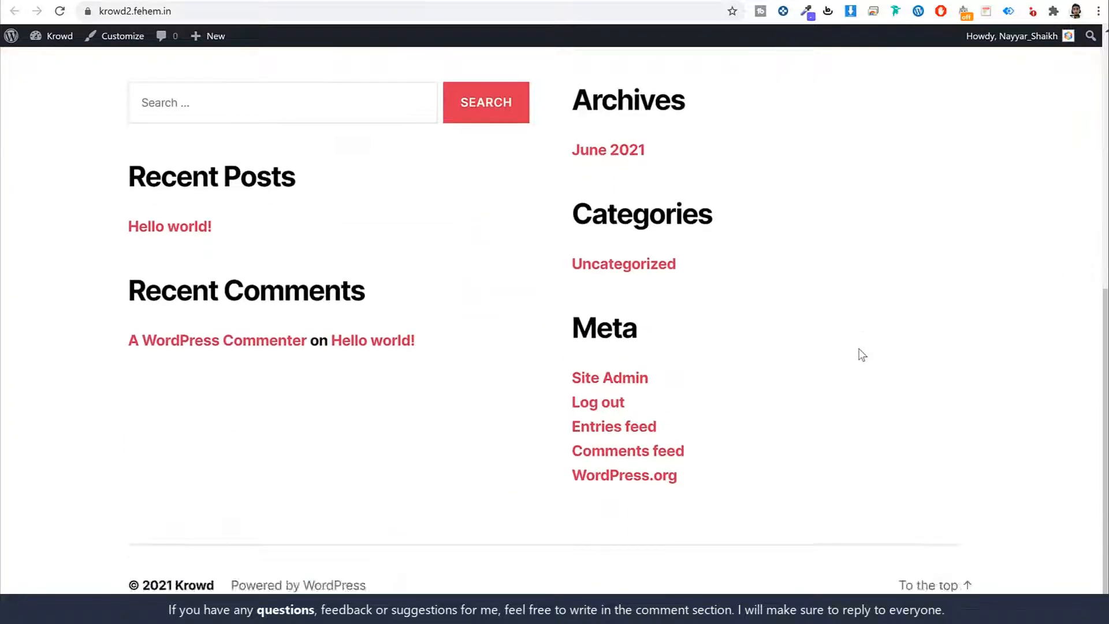
pyautogui.scroll(8, 859, 349)
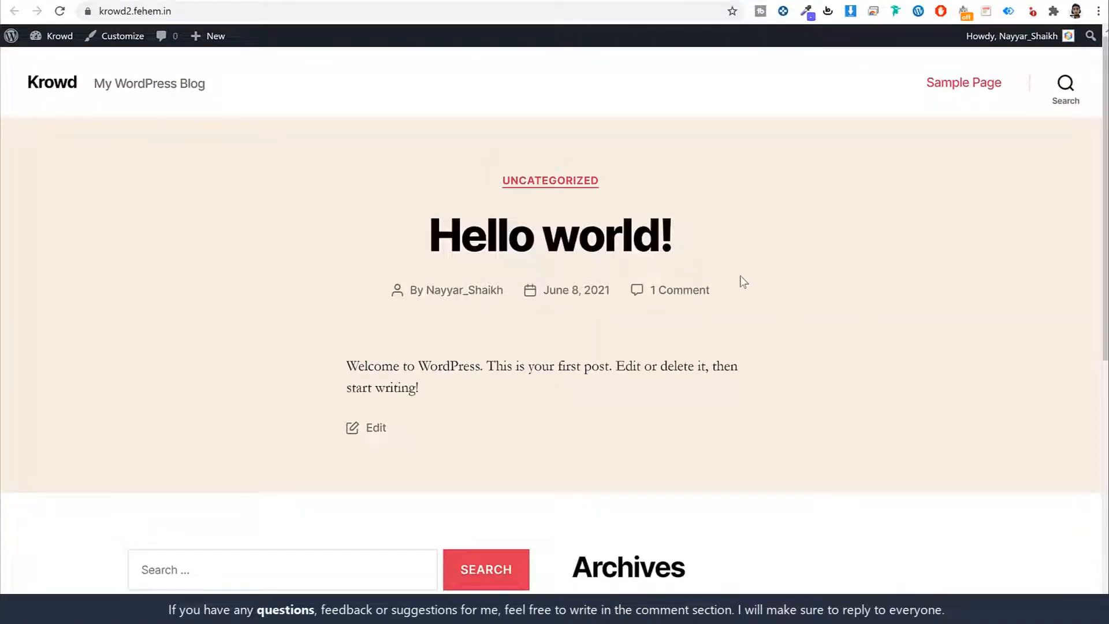
# Step: Scroll through the finished Krowd crowdfunding demo homepage on krowd.fehem.in
pyautogui.click(160, 2)
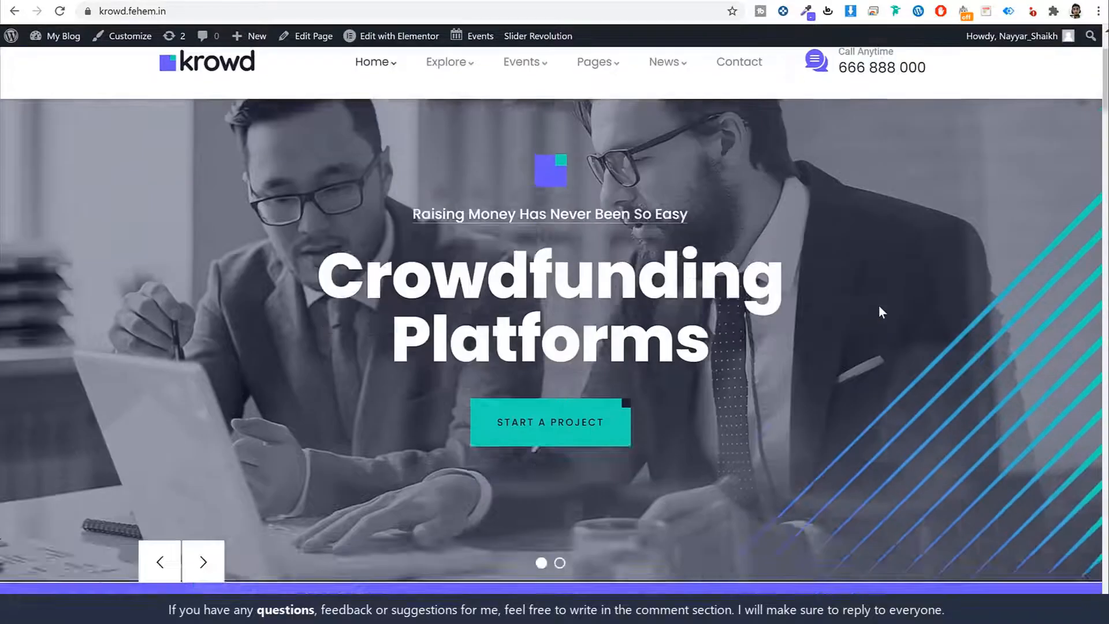
pyautogui.scroll(-15, 878, 306)
pyautogui.scroll(12, 878, 306)
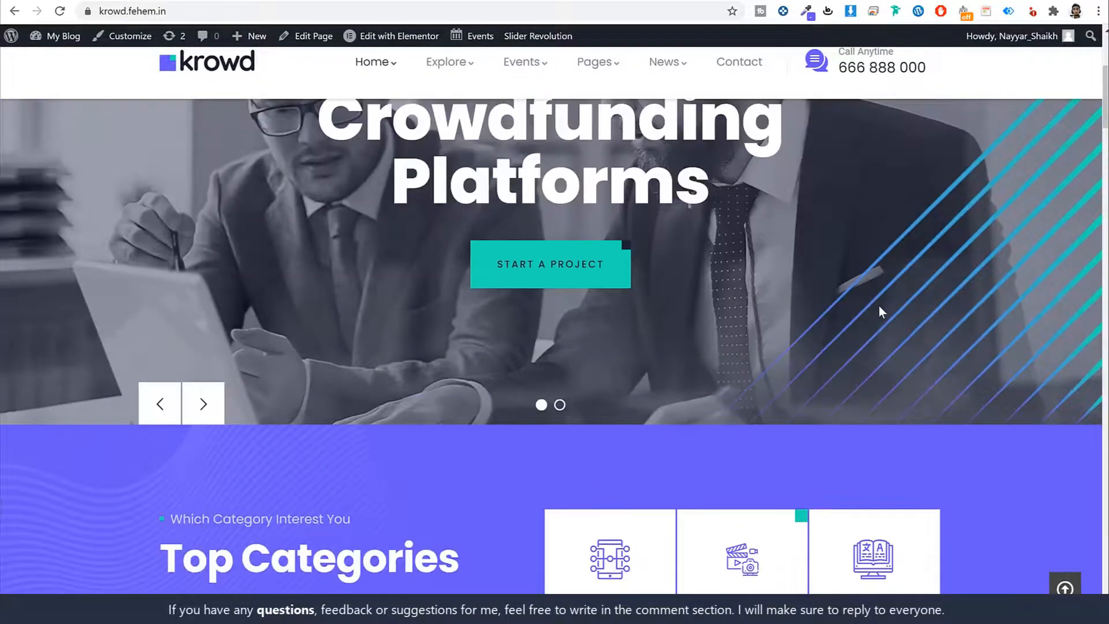
pyautogui.scroll(5, 878, 306)
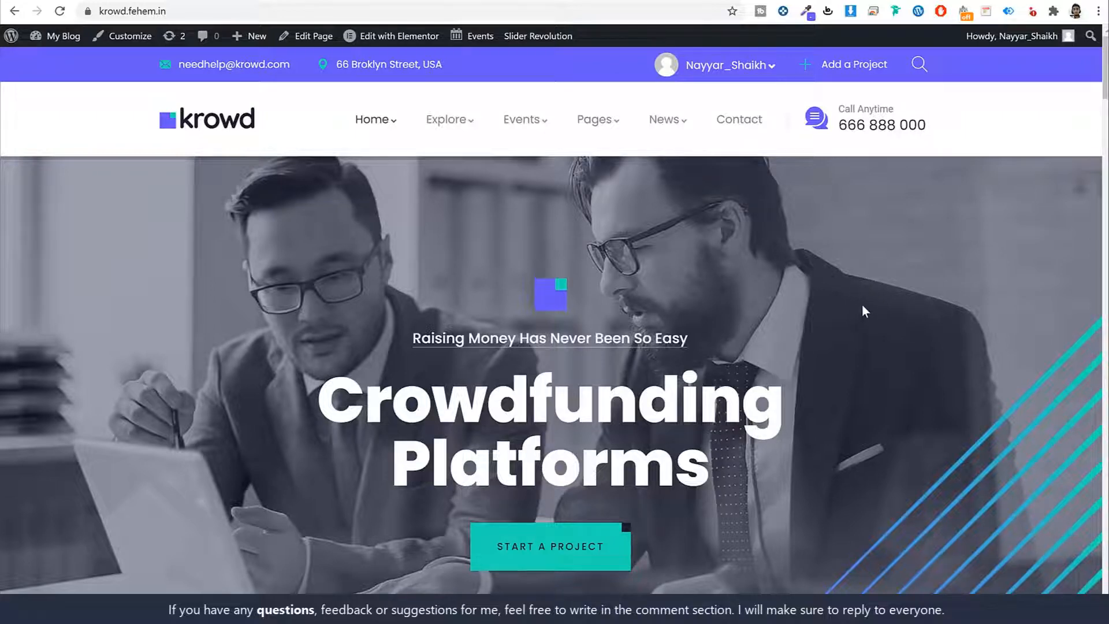
pyautogui.scroll(-10, 858, 295)
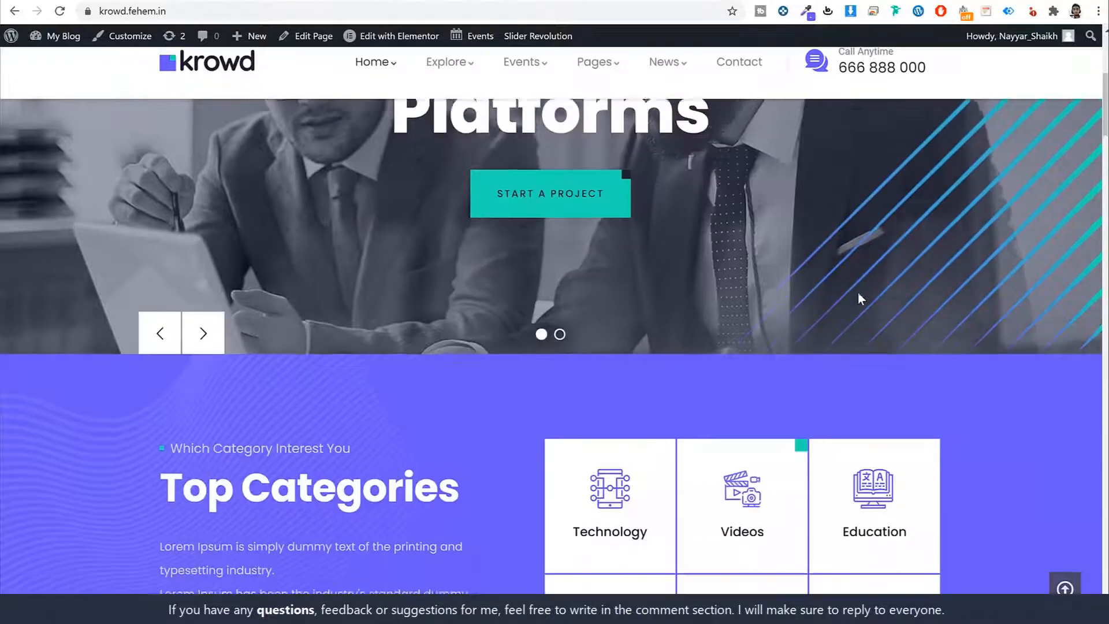
pyautogui.scroll(-4, 857, 293)
pyautogui.scroll(10, 893, 242)
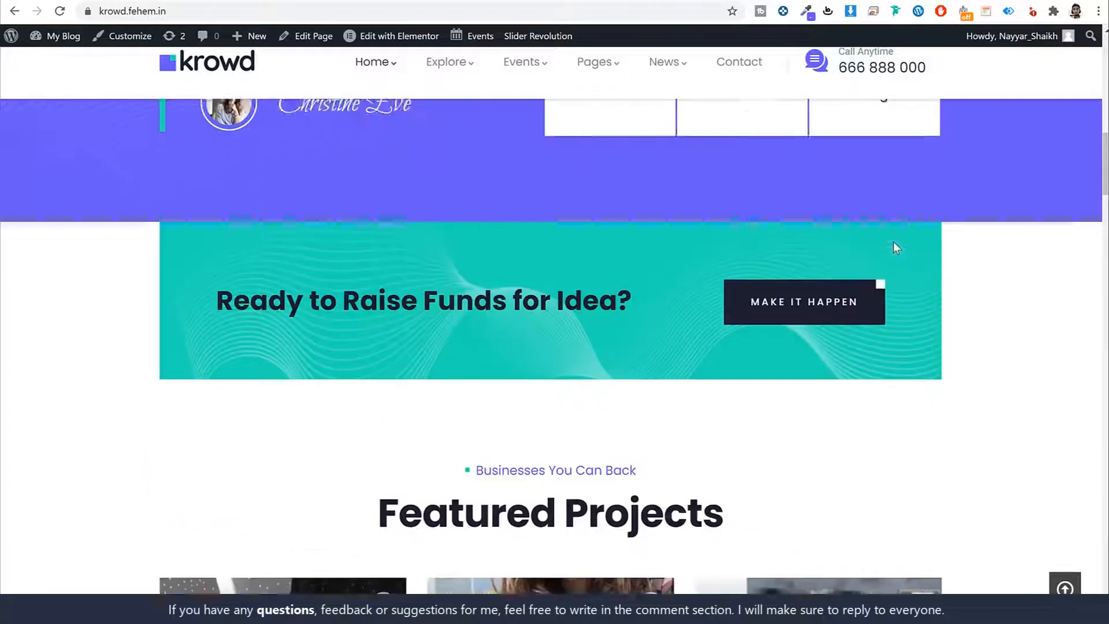
pyautogui.scroll(5, 897, 242)
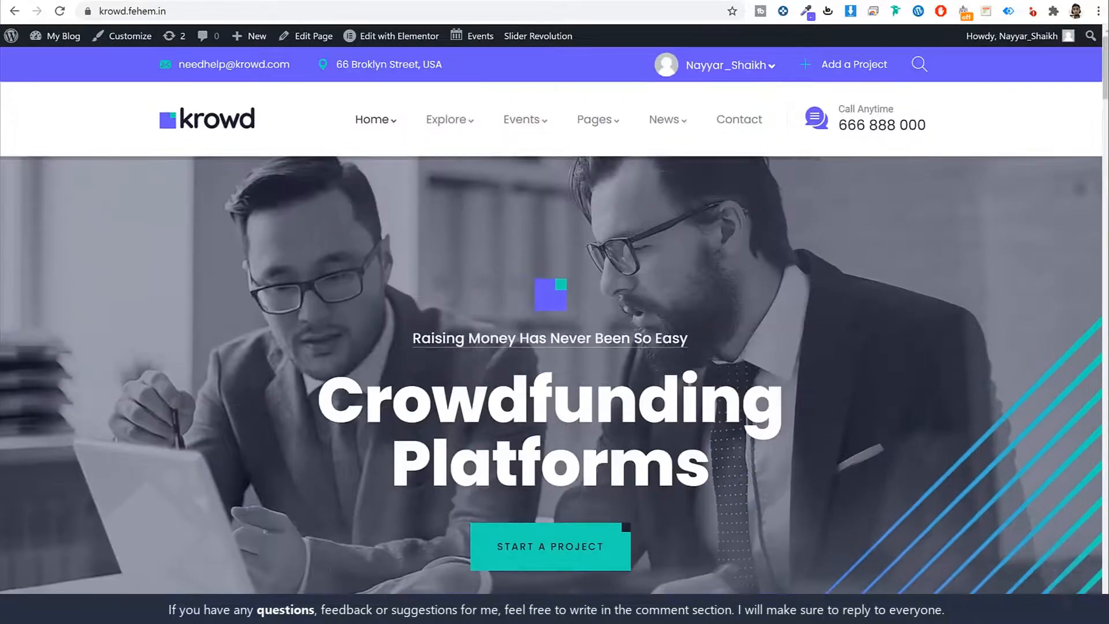
pyautogui.hotkey('ctrl', 't')
# Step: Load the Krowd ThemeForest page via w3qna.com/kr and show its $43 Regular License
pyautogui.write('w3qna.com/kr')
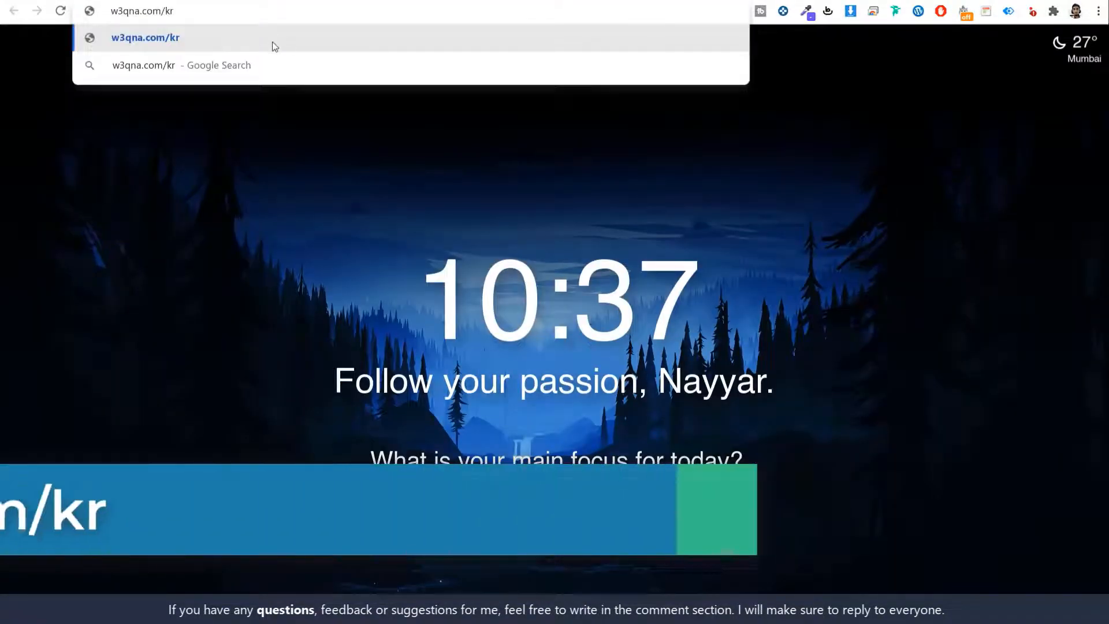
pyautogui.press('Return')
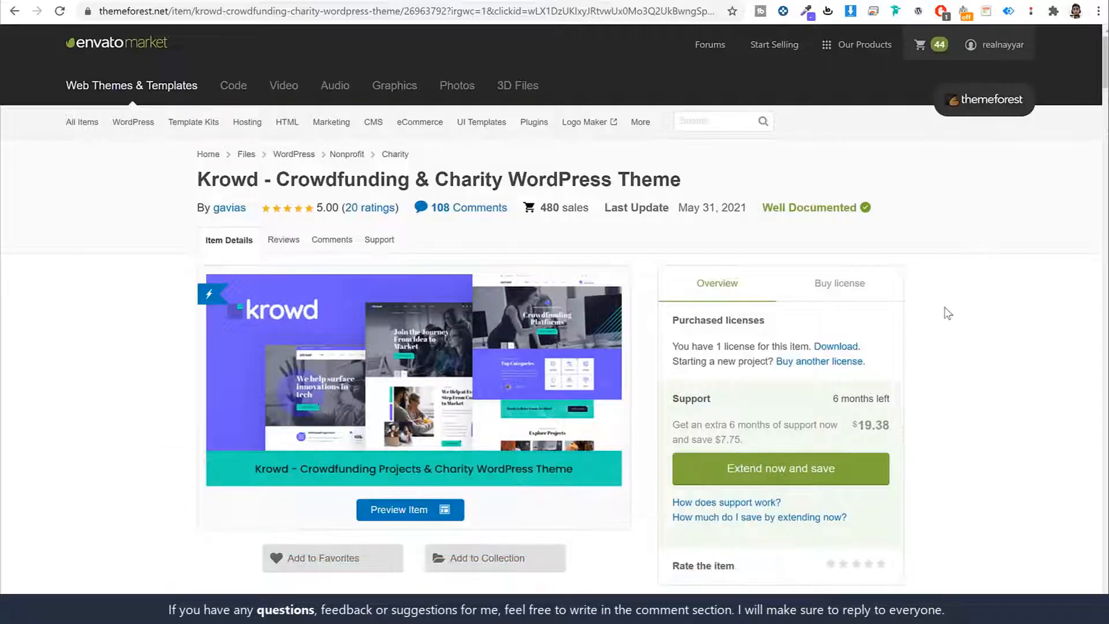
pyautogui.doubleClick(203, 180)
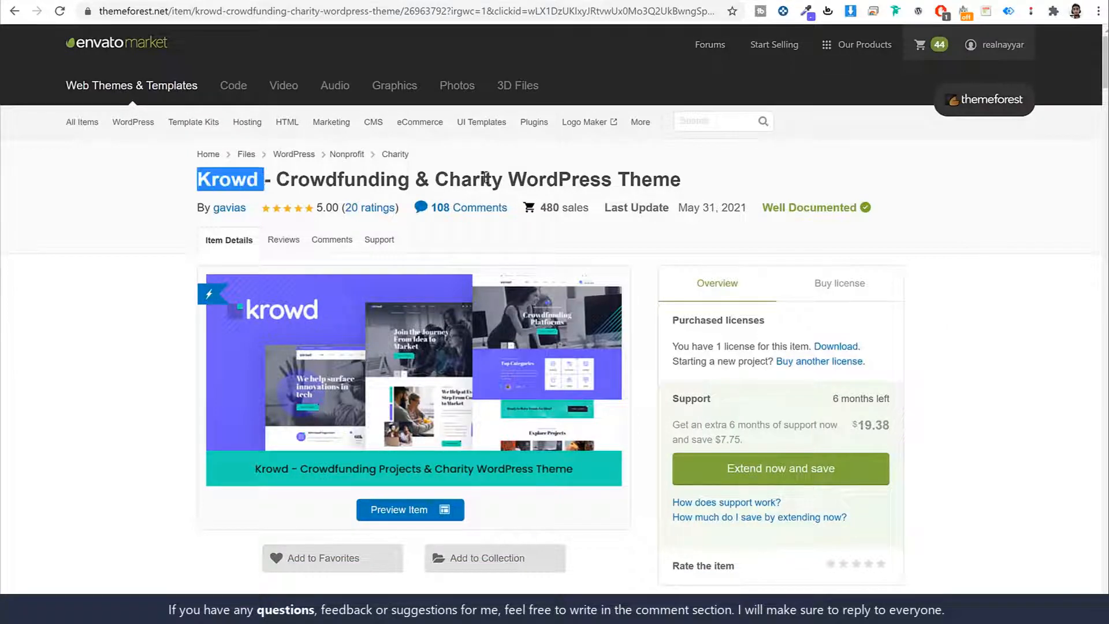
pyautogui.scroll(-5, 1021, 347)
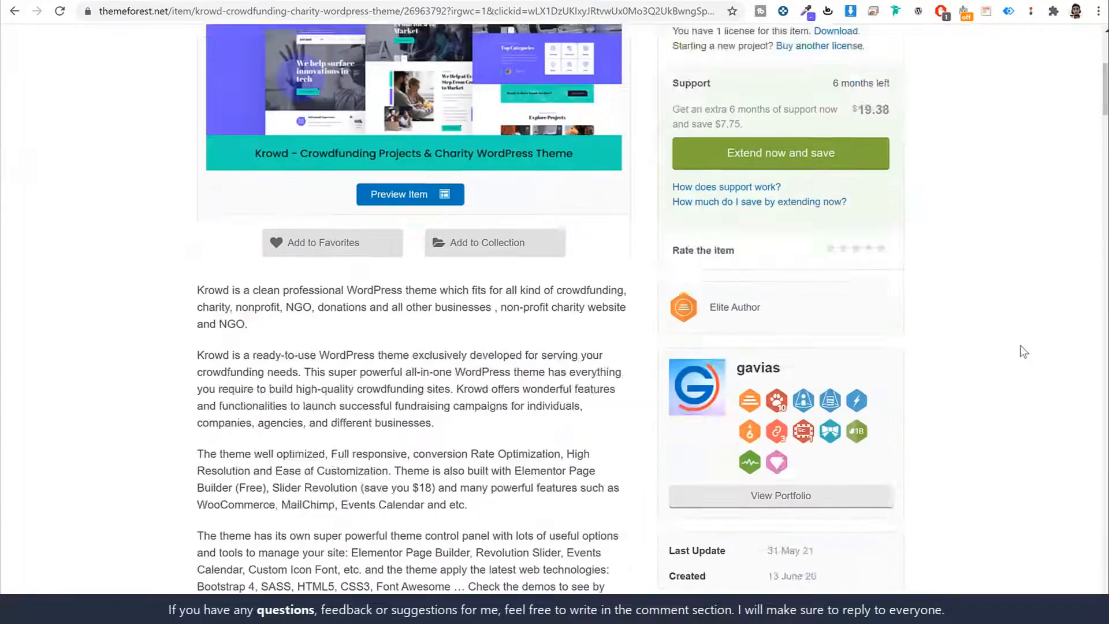
pyautogui.scroll(-20, 1024, 351)
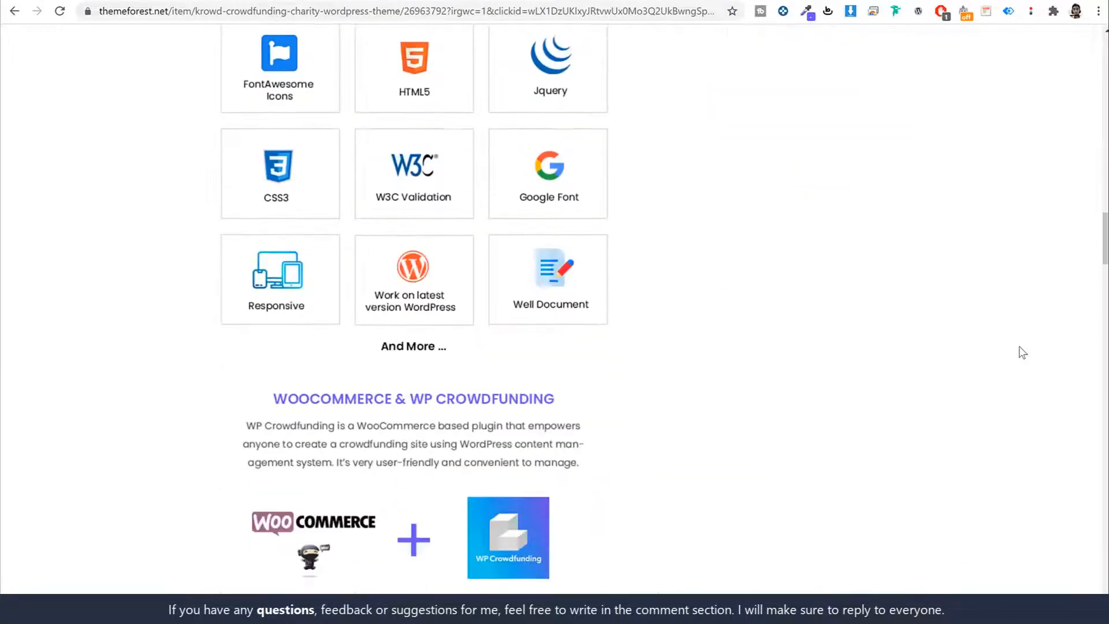
pyautogui.scroll(-20, 1022, 352)
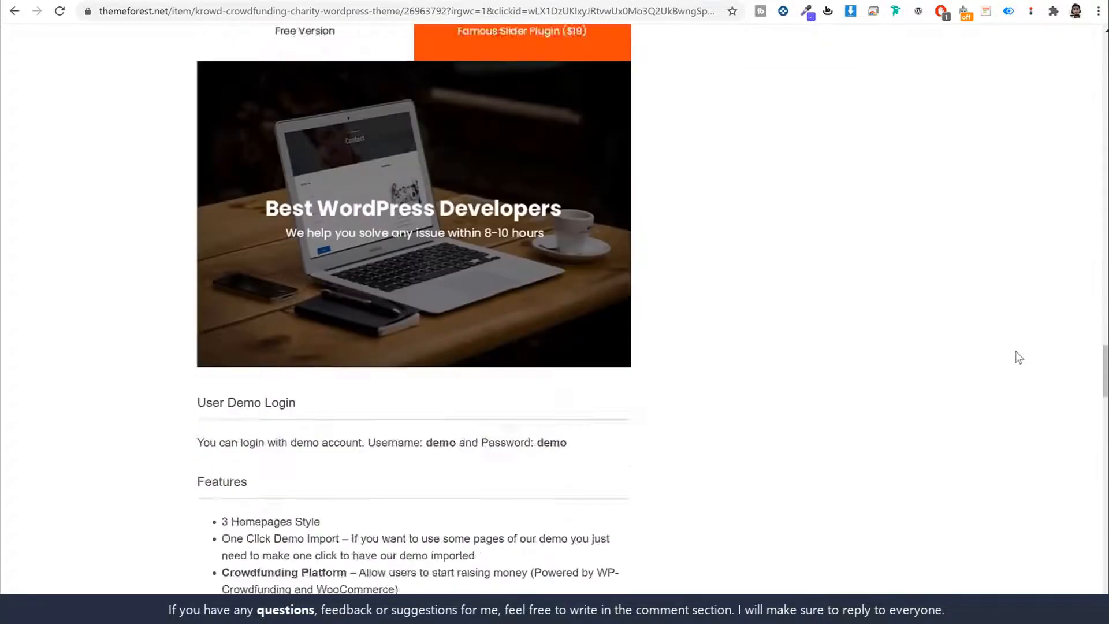
pyautogui.scroll(20, 1020, 358)
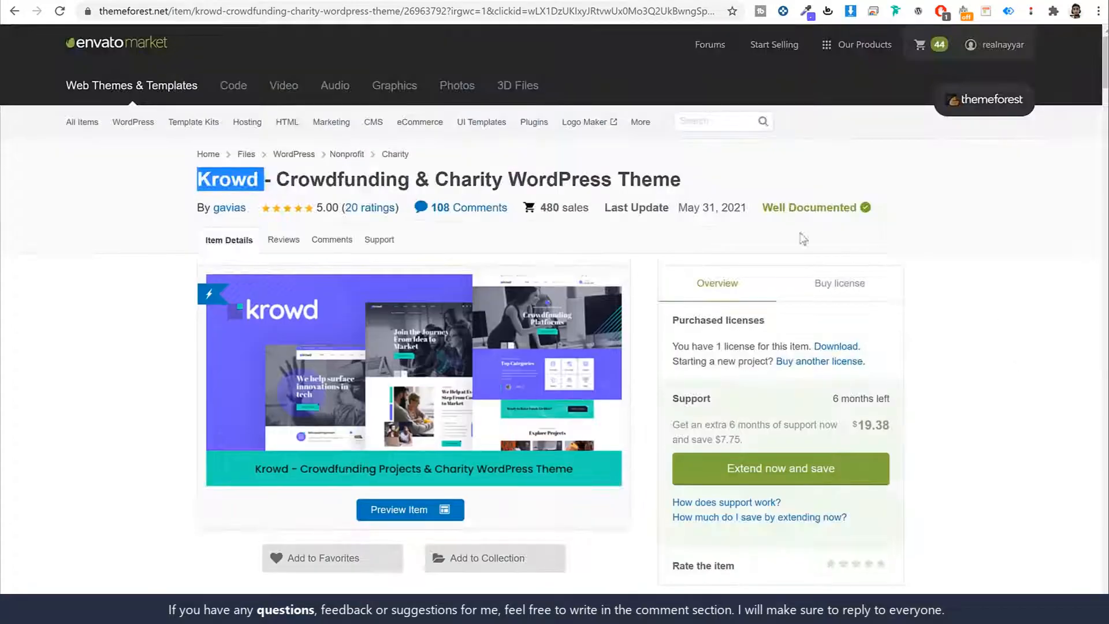
pyautogui.click(832, 283)
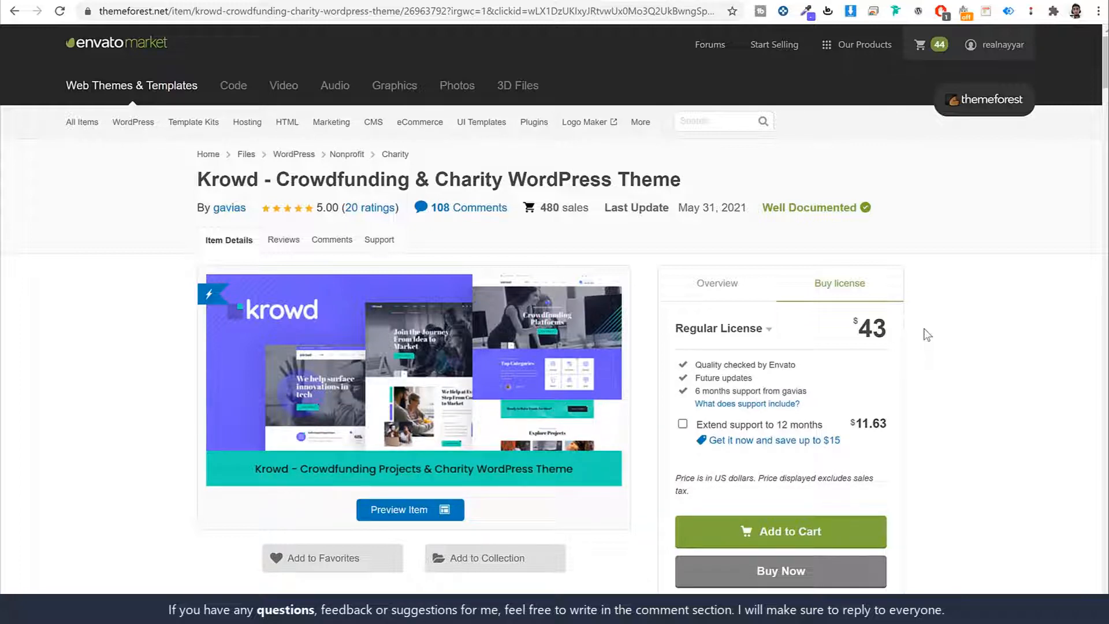
# Step: Highlight the $43 price and 6-month support line, then bring up the account menu
pyautogui.moveTo(893, 334); pyautogui.dragTo(860, 332)
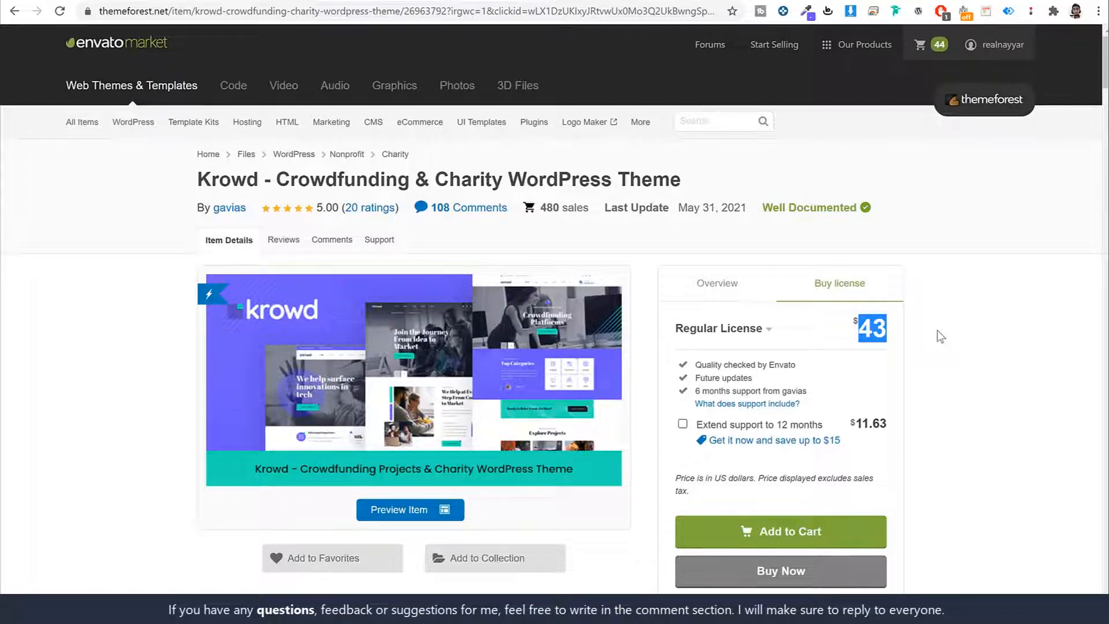
pyautogui.moveTo(693, 391); pyautogui.dragTo(845, 397)
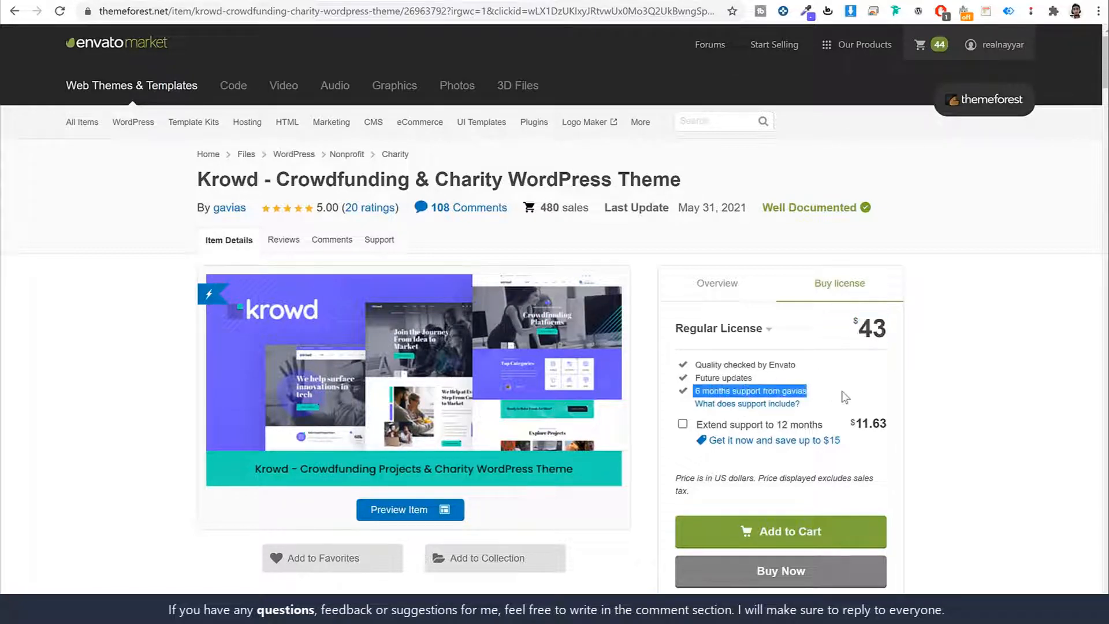
pyautogui.click(972, 397)
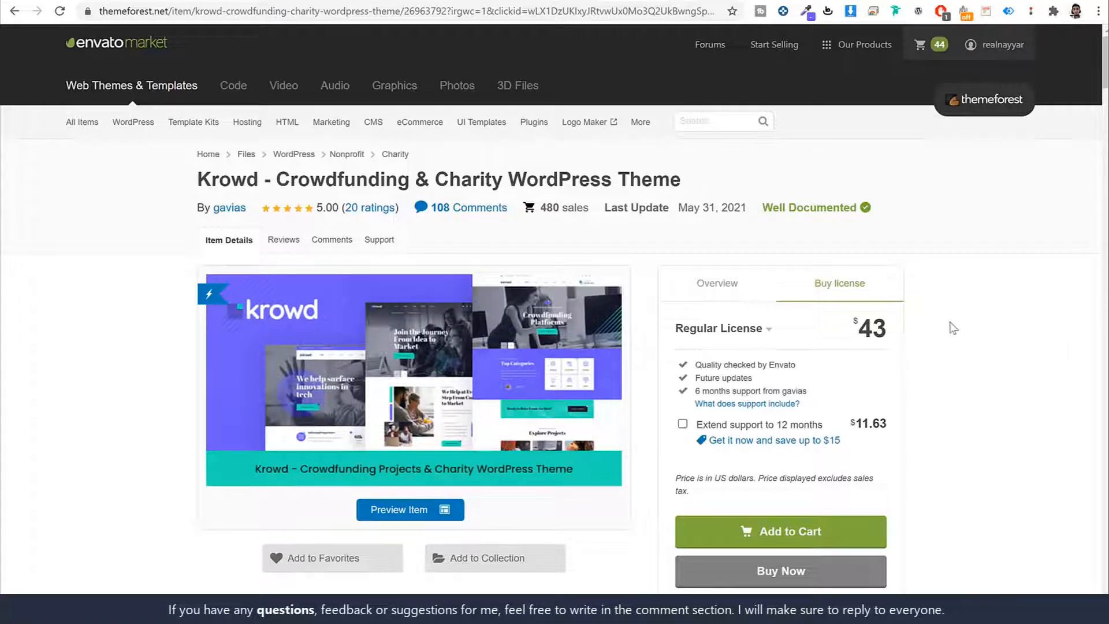
pyautogui.scroll(-3, 974, 357)
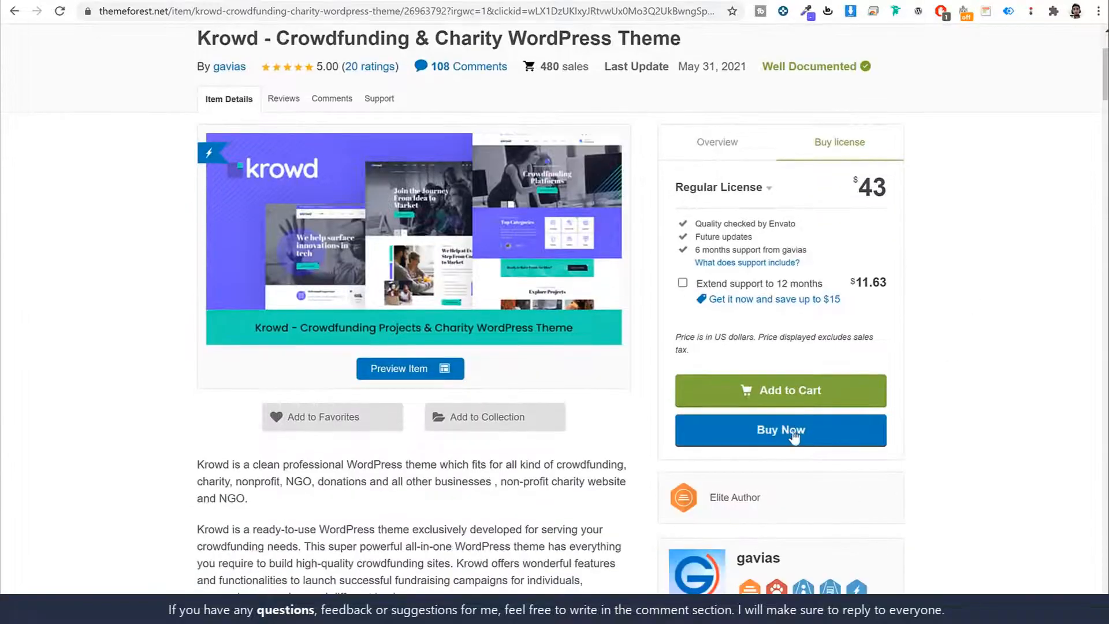
pyautogui.scroll(3, 989, 399)
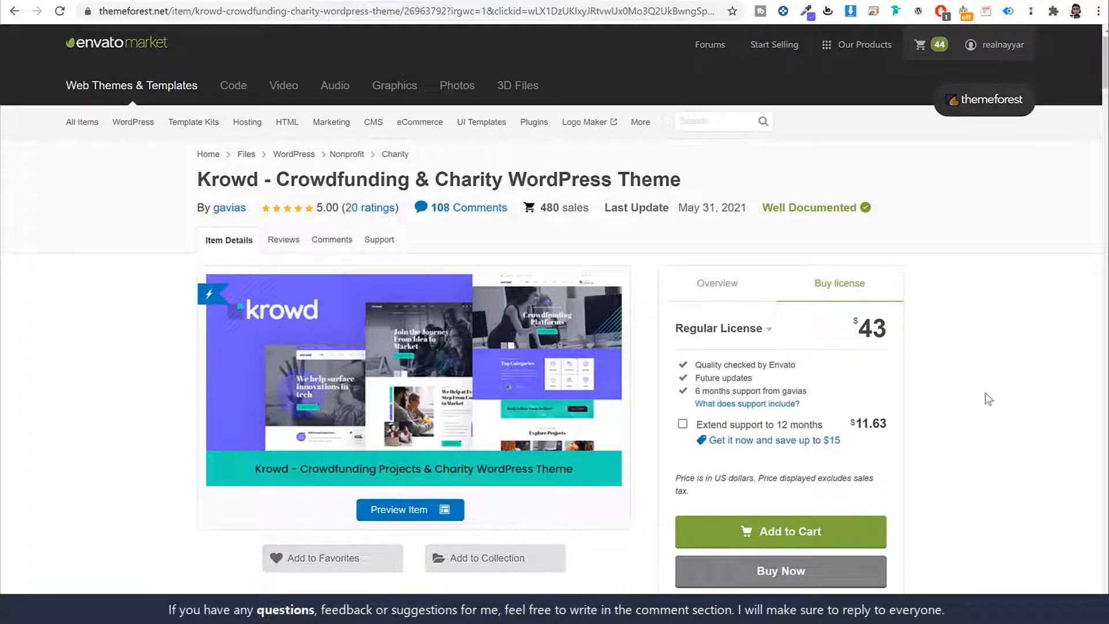
pyautogui.moveTo(999, 48)
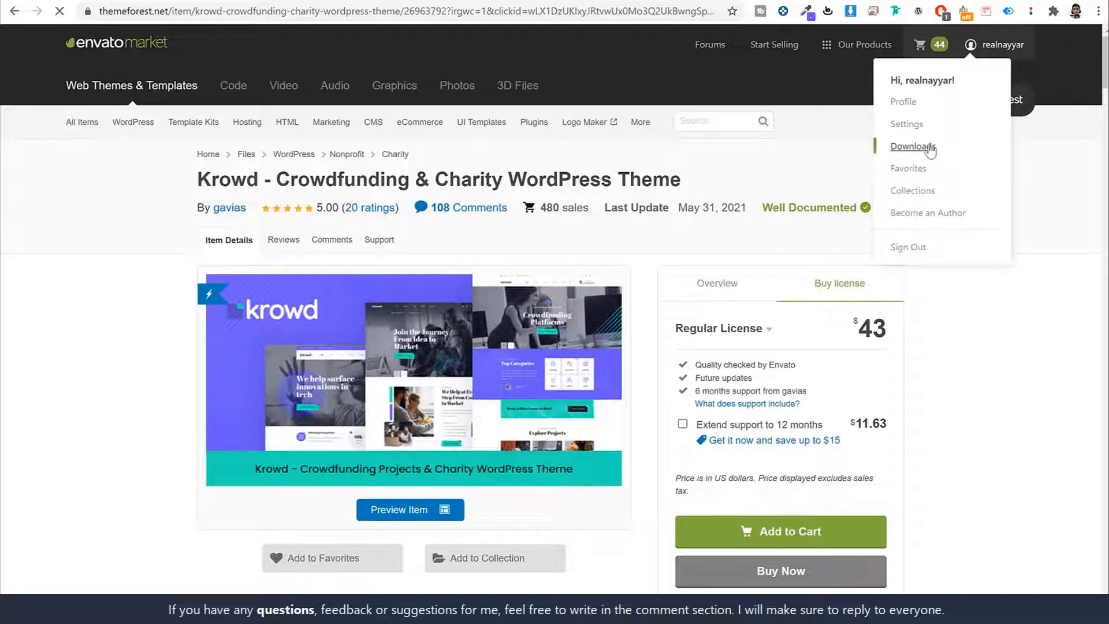
# Step: Download Krowd's 'Installable WordPress file only' from Downloads, then return to the krowd2 dashboard
pyautogui.click(911, 146)
pyautogui.scroll(-20, 1006, 300)
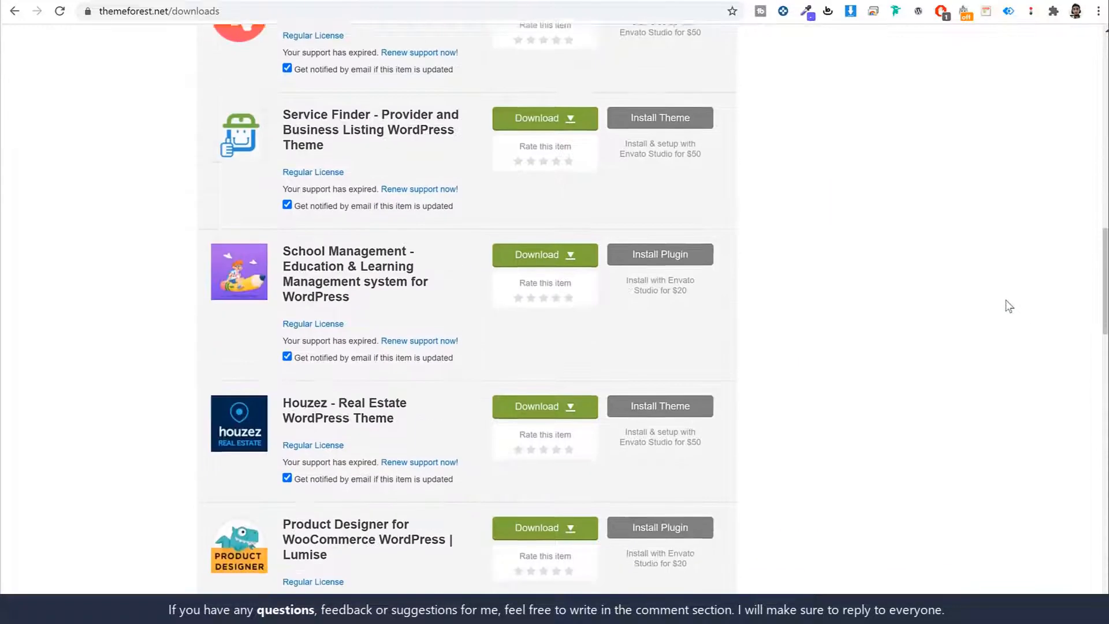
pyautogui.scroll(-7, 1010, 307)
pyautogui.scroll(20, 1010, 306)
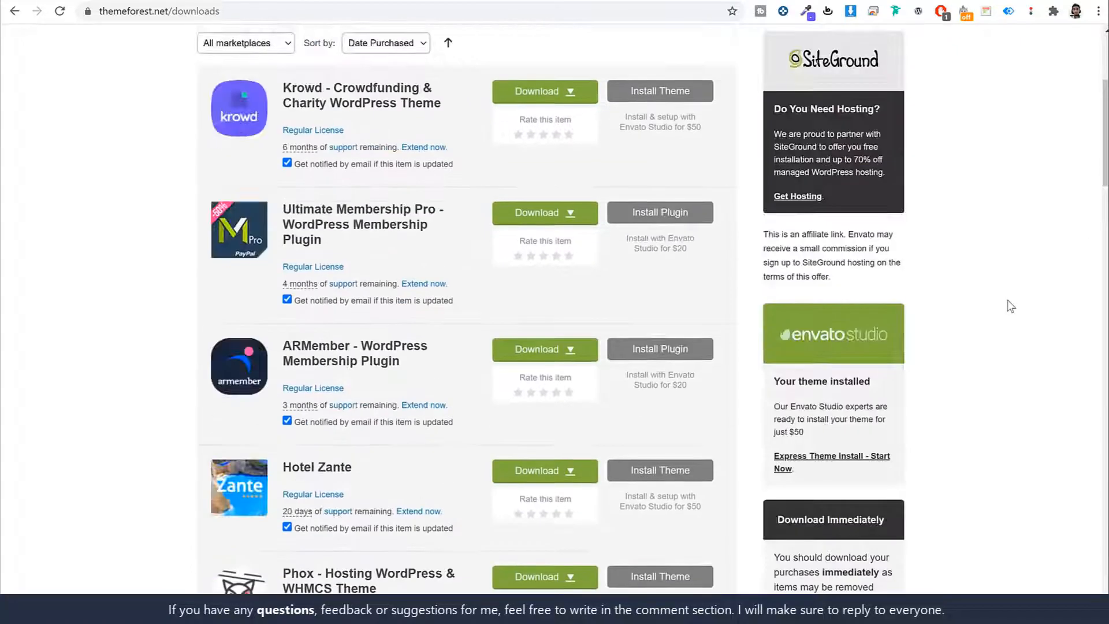
pyautogui.scroll(5, 1009, 306)
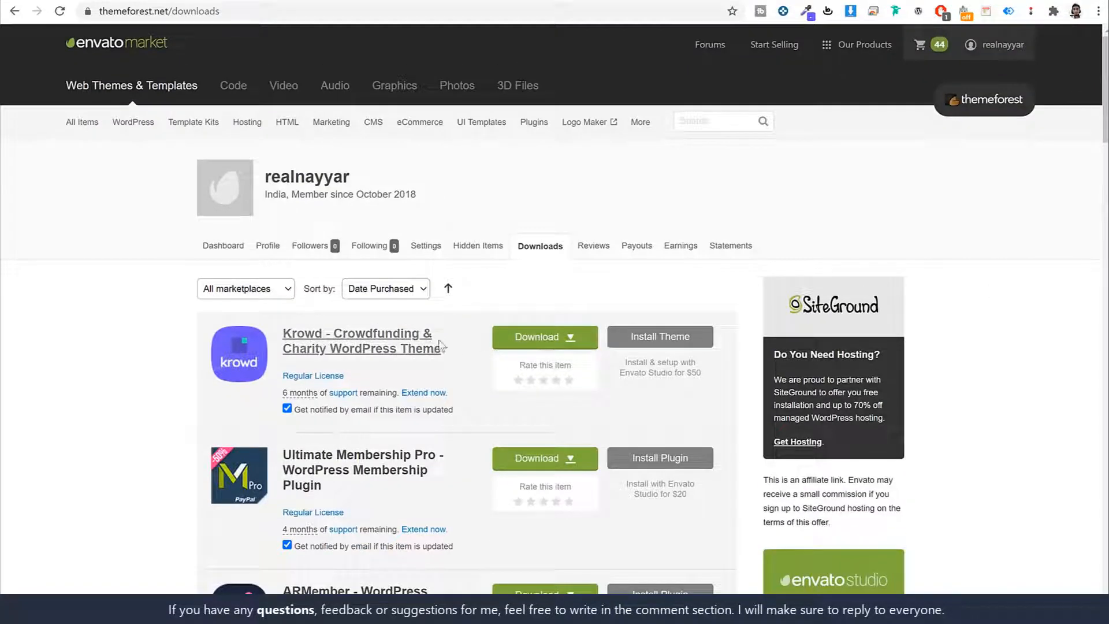
pyautogui.click(548, 336)
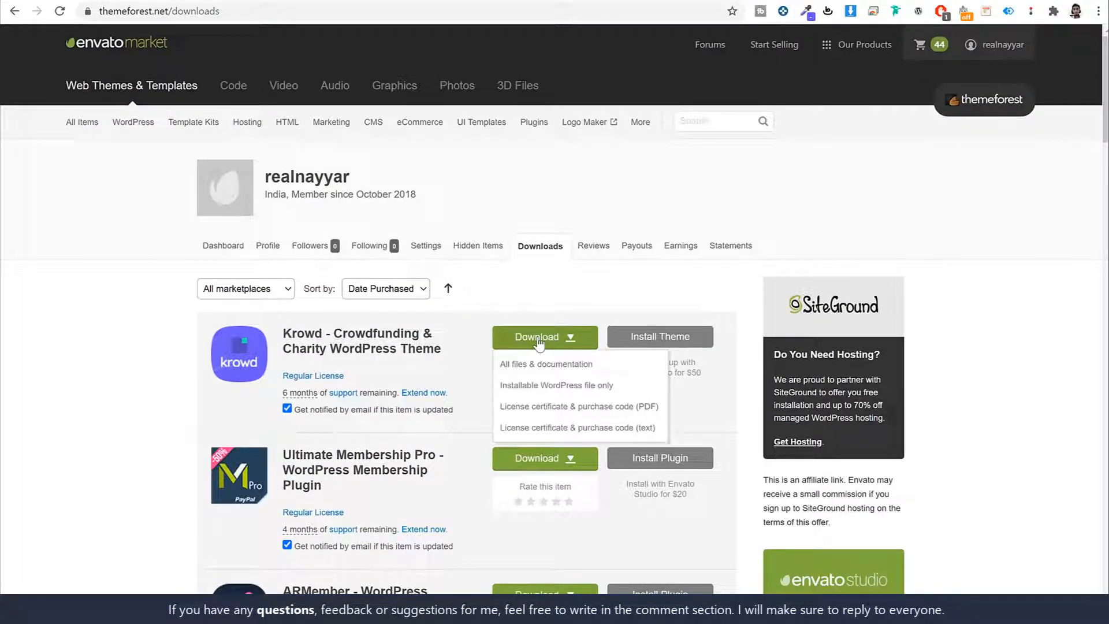
pyautogui.click(571, 388)
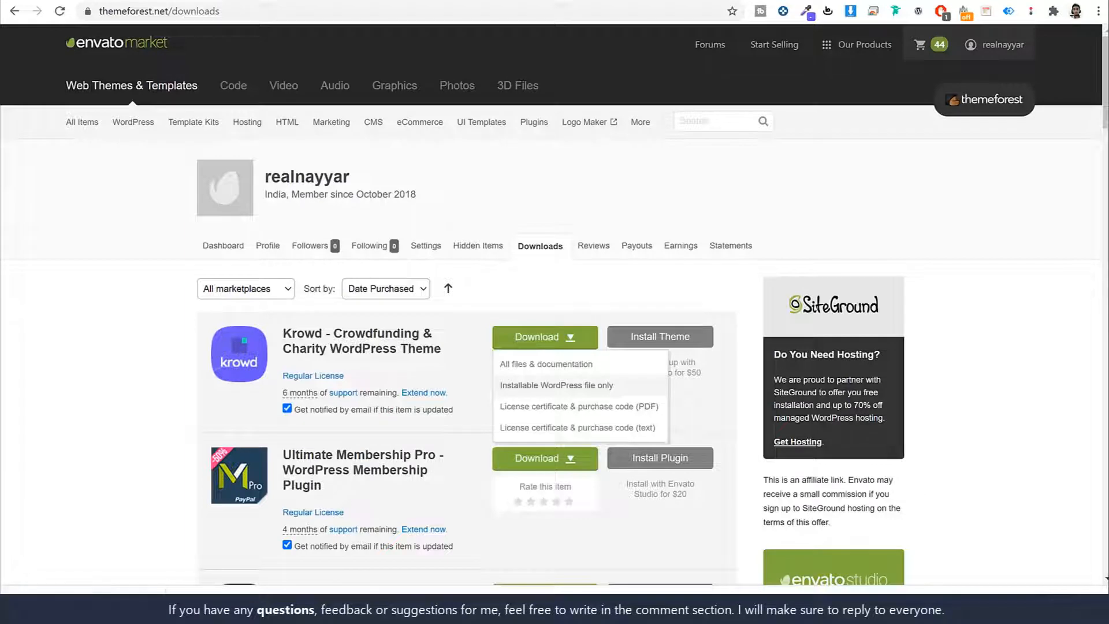
pyautogui.click(230, 0)
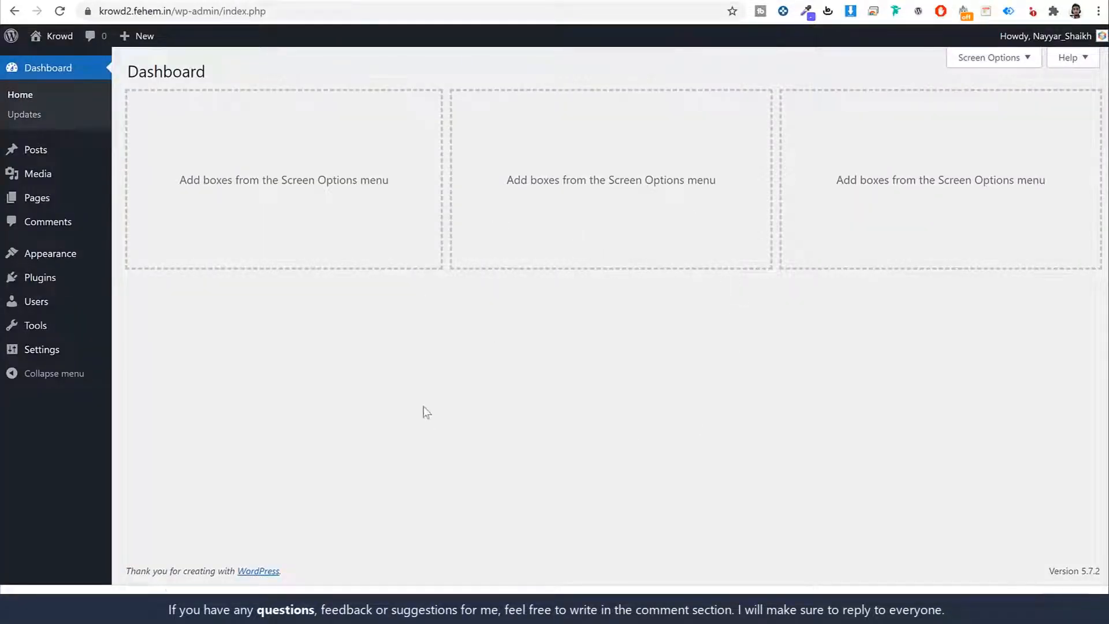
# Step: Upload the downloaded Krowd zip as a new theme, install it, and activate it
pyautogui.click(45, 259)
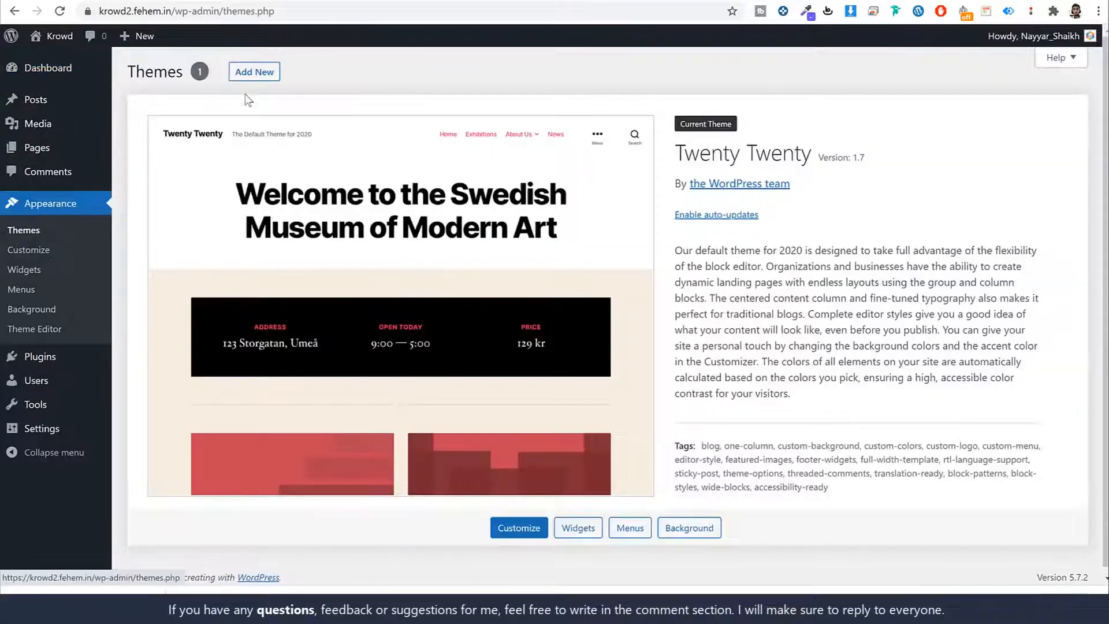
pyautogui.click(252, 72)
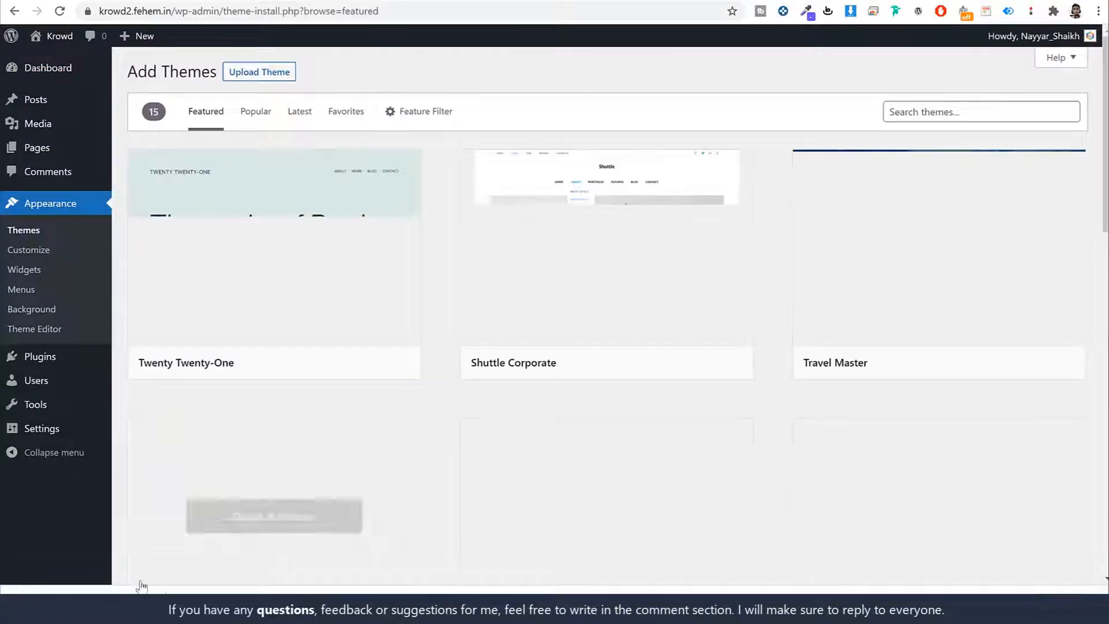
pyautogui.click(272, 75)
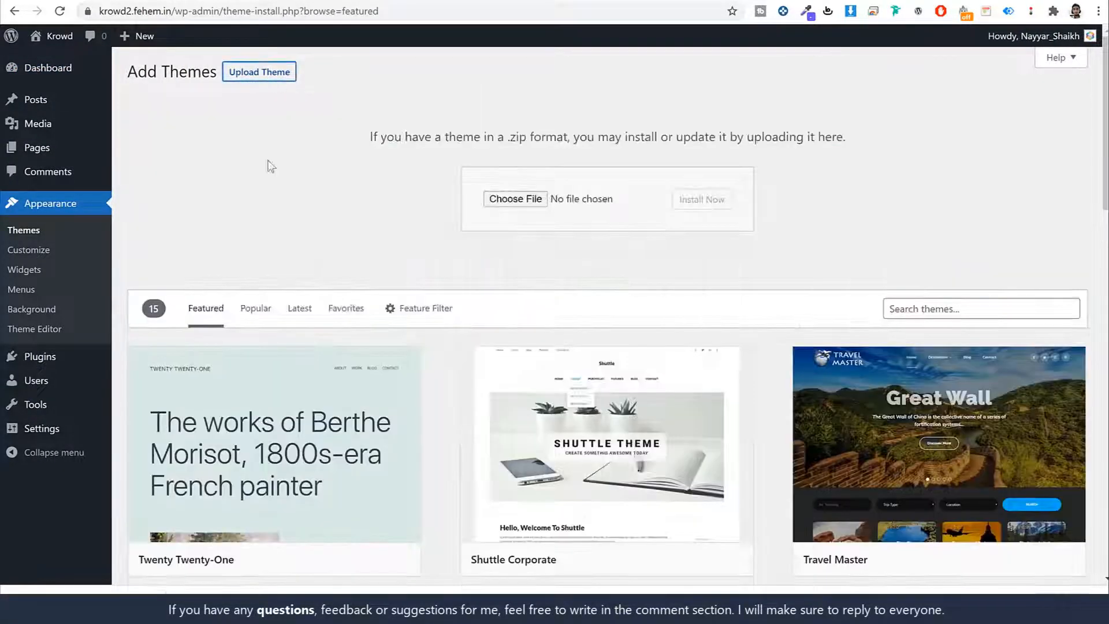
pyautogui.moveTo(81, 601); pyautogui.dragTo(517, 203)
pyautogui.click(701, 199)
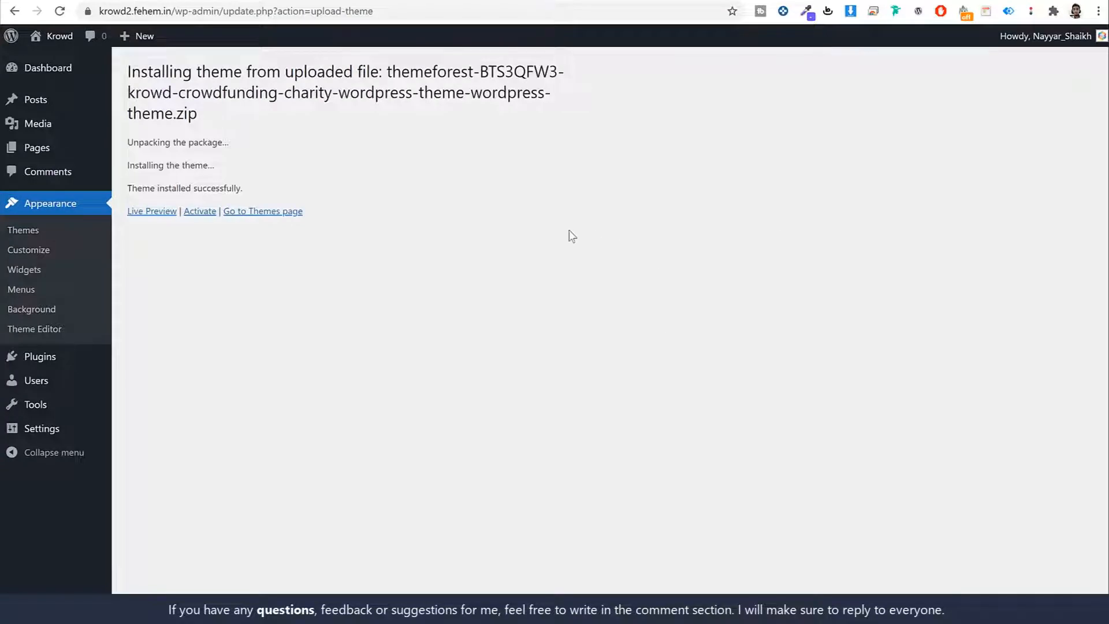
pyautogui.click(196, 213)
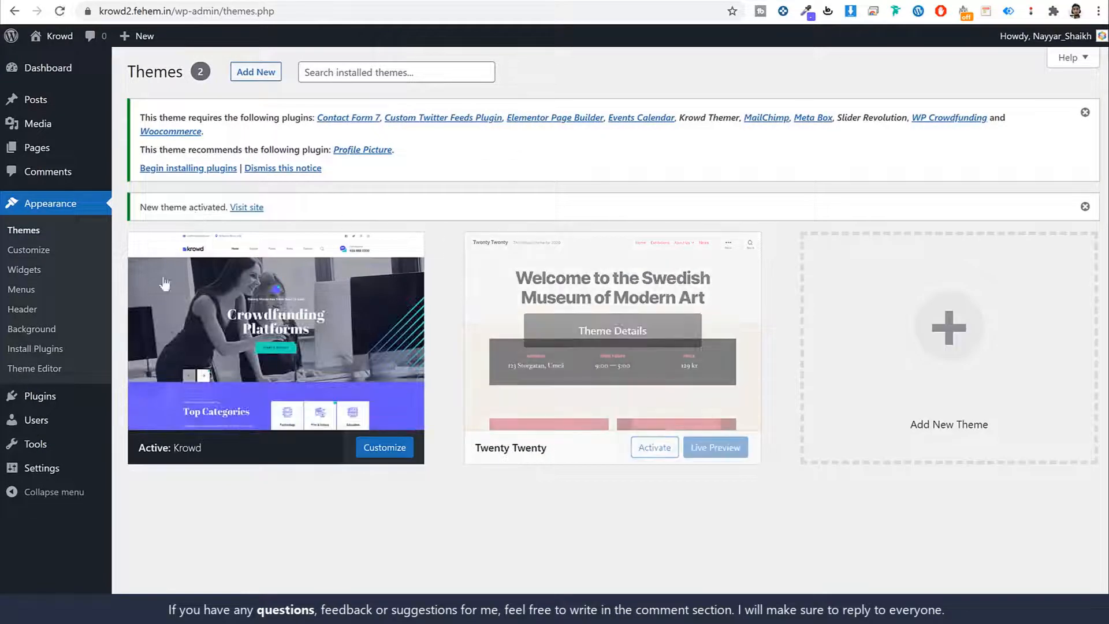
# Step: Delete the Twenty Twenty theme from its Theme Details
pyautogui.moveTo(141, 117); pyautogui.dragTo(275, 122)
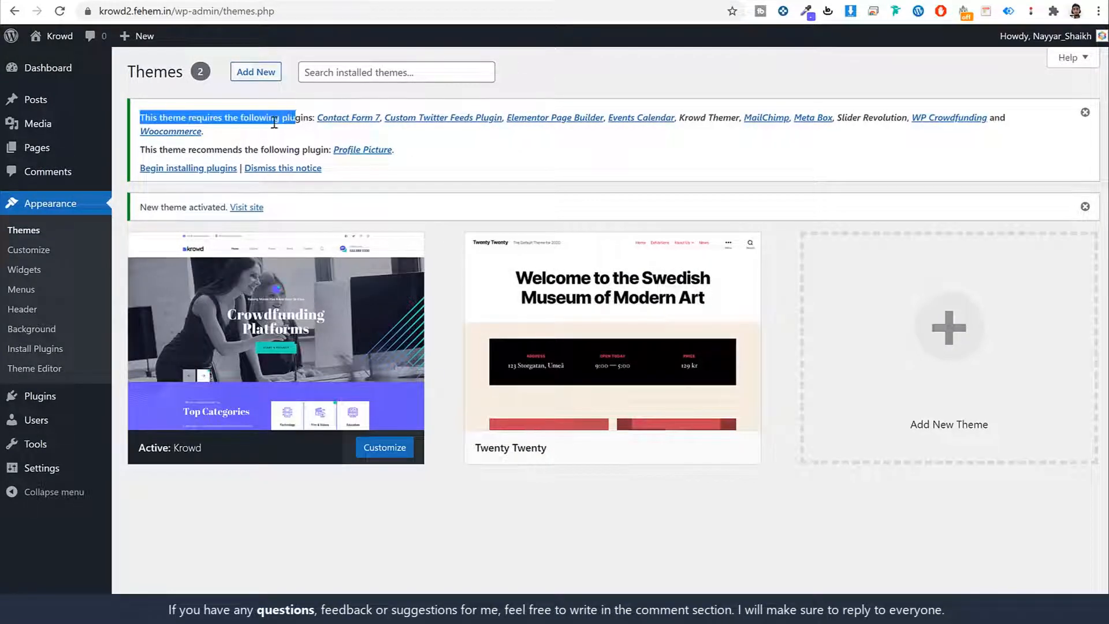
pyautogui.click(296, 130)
pyautogui.moveTo(638, 316)
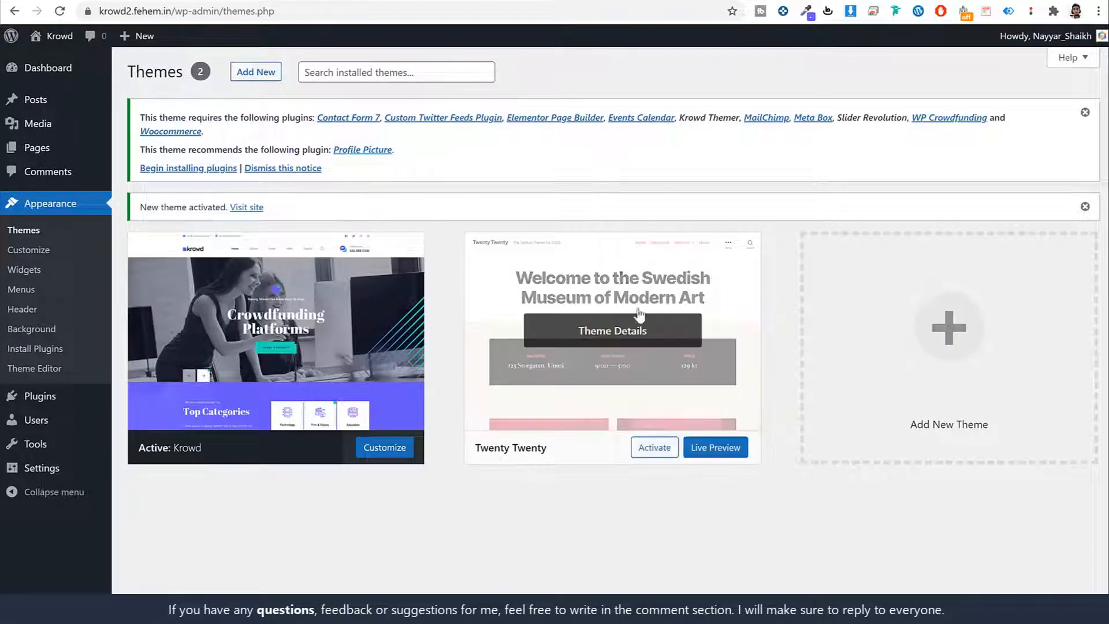
pyautogui.click(598, 345)
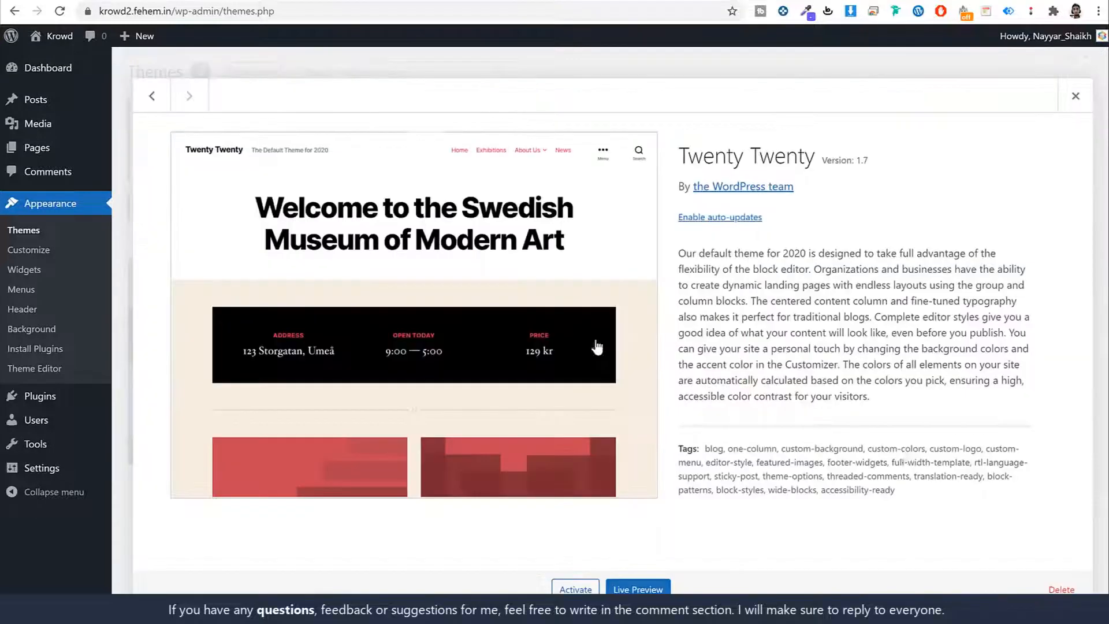
pyautogui.click(1077, 590)
pyautogui.click(627, 114)
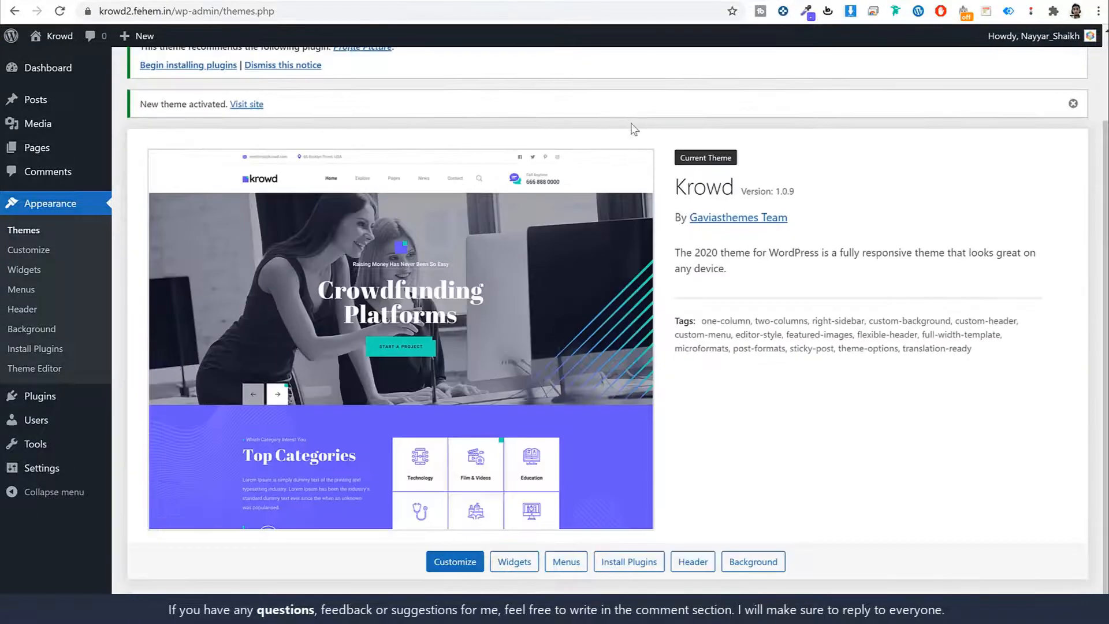
pyautogui.scroll(2, 780, 347)
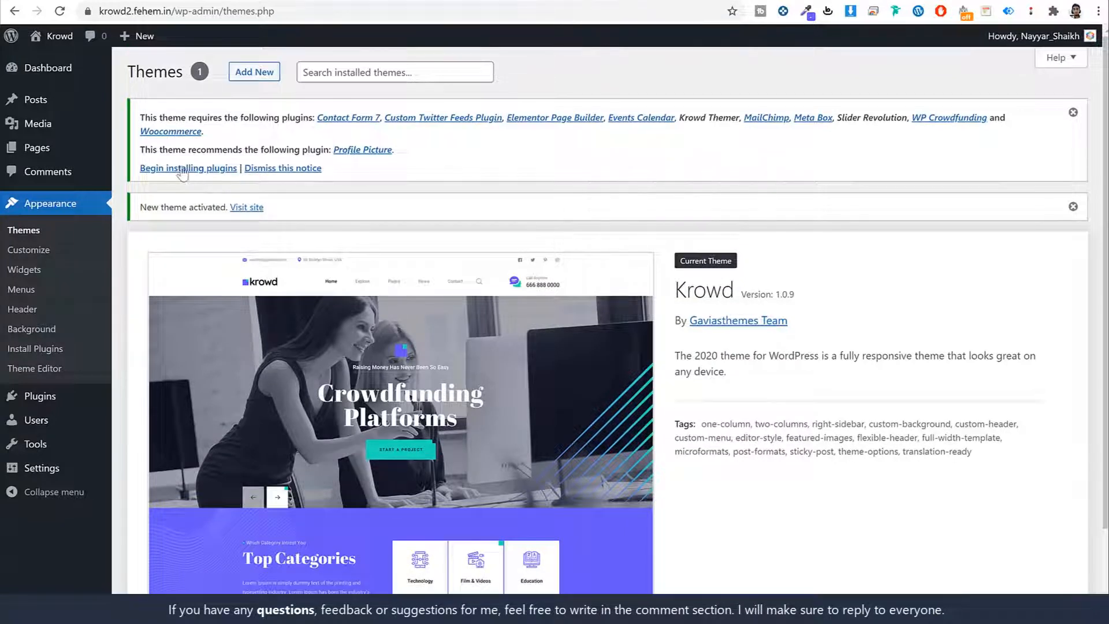
pyautogui.moveTo(141, 168); pyautogui.dragTo(220, 175)
# Step: Select all 11 required Krowd plugins and run the bulk Install action
pyautogui.click(219, 172)
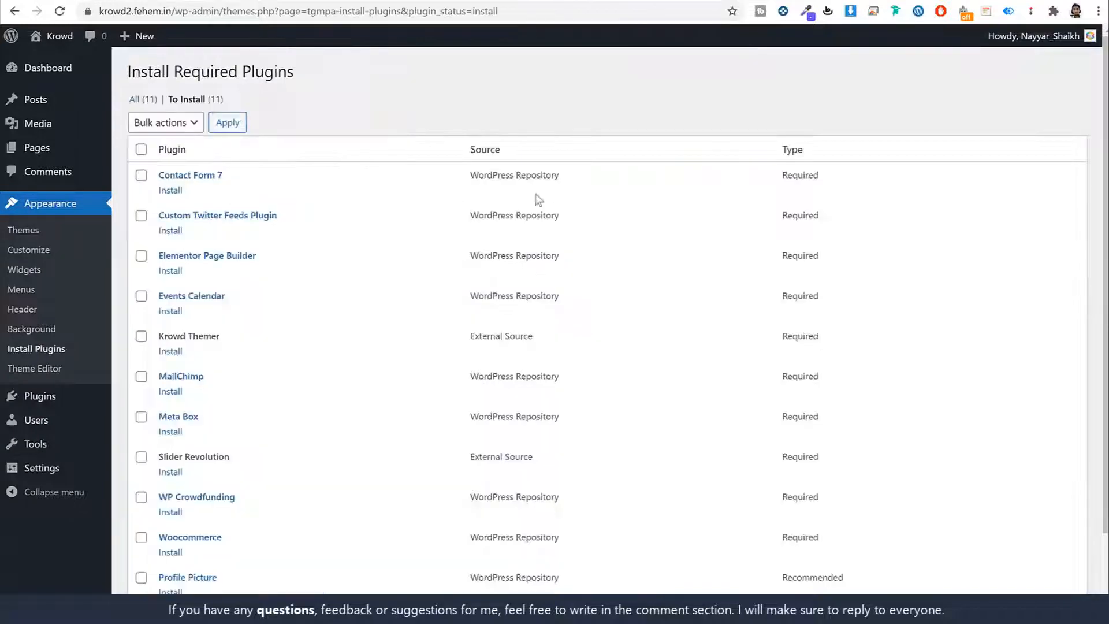
pyautogui.scroll(-2, 482, 330)
pyautogui.scroll(2, 482, 326)
pyautogui.scroll(-2, 481, 325)
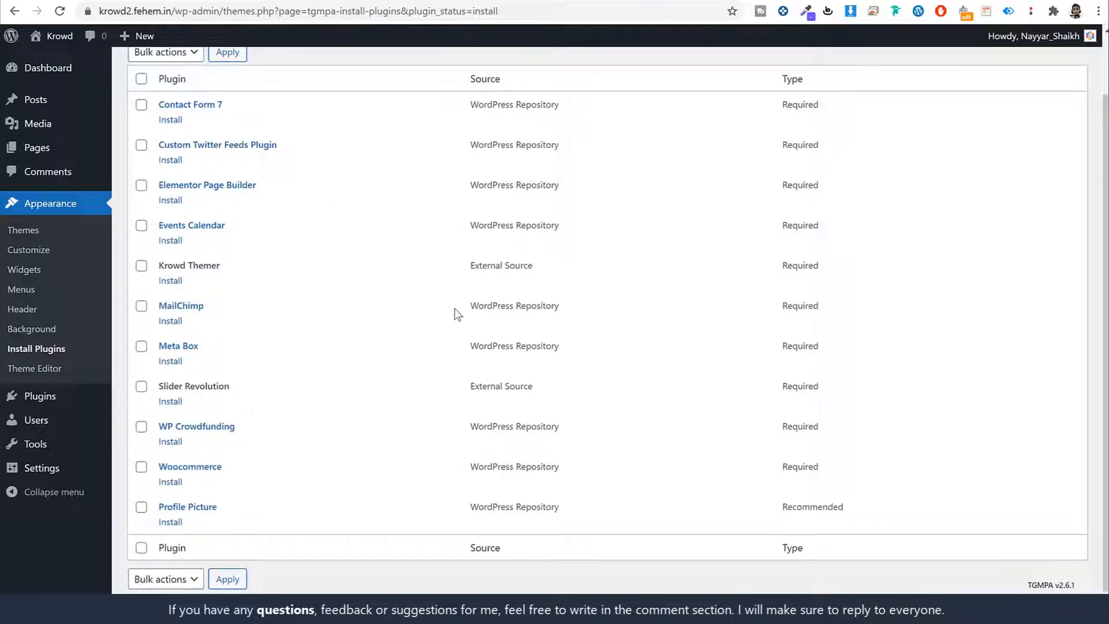
pyautogui.scroll(2, 446, 306)
pyautogui.click(140, 137)
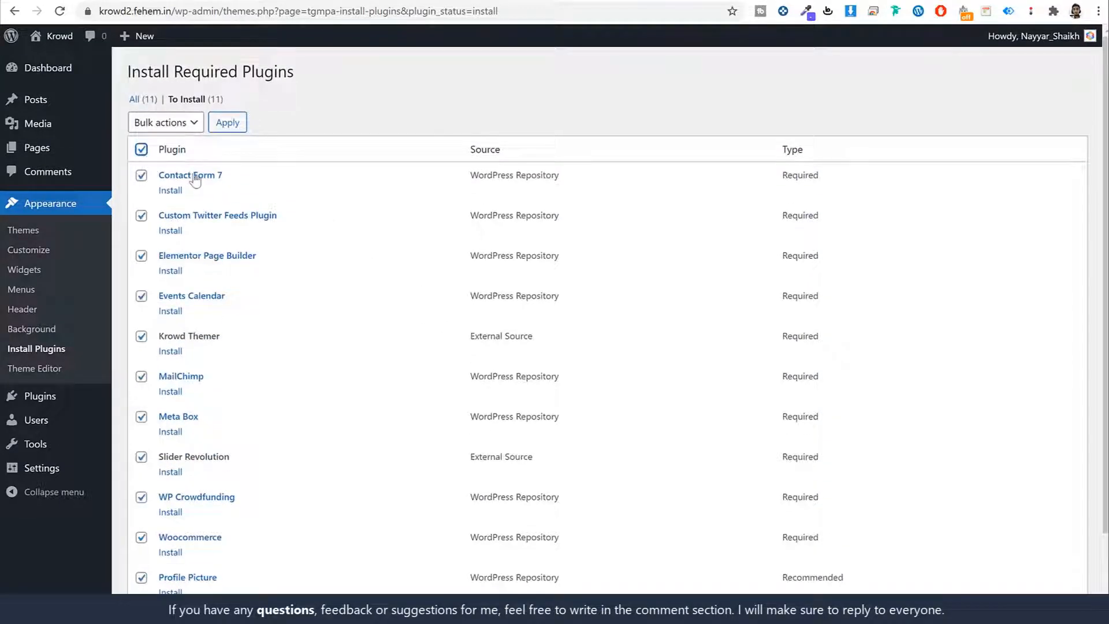
pyautogui.scroll(-2, 231, 259)
pyautogui.scroll(3, 264, 366)
pyautogui.click(175, 129)
pyautogui.click(173, 147)
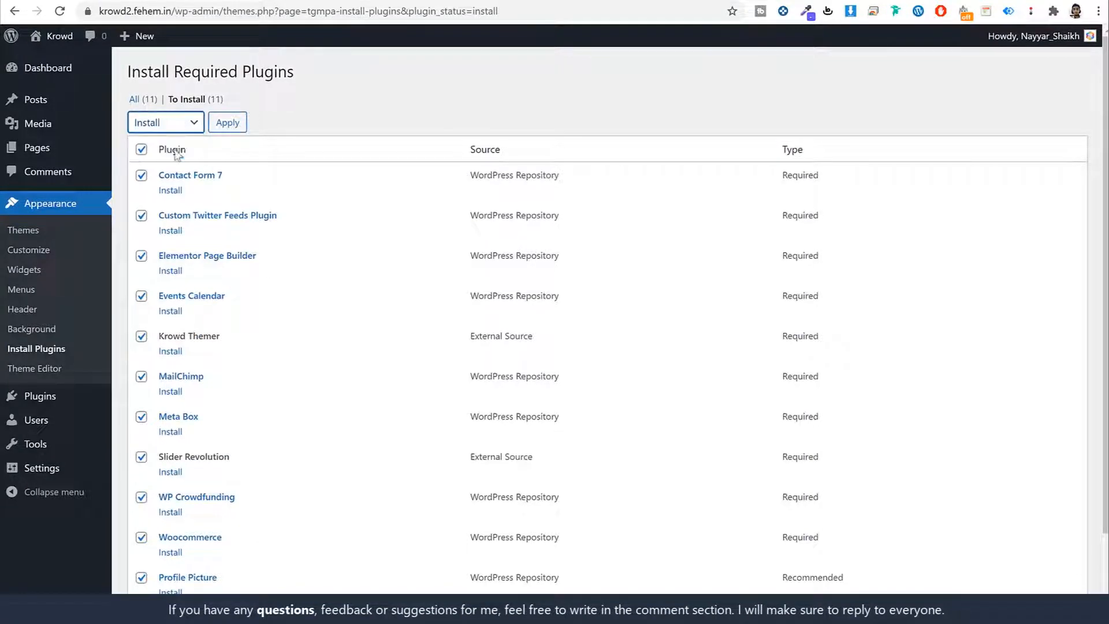
pyautogui.click(229, 120)
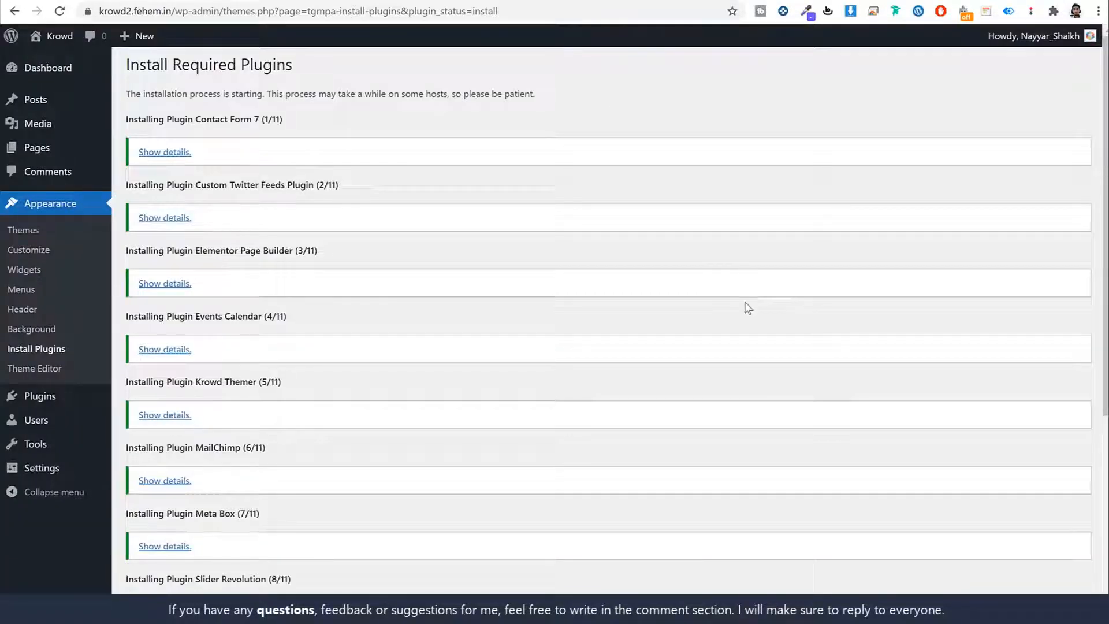
pyautogui.scroll(-5, 746, 306)
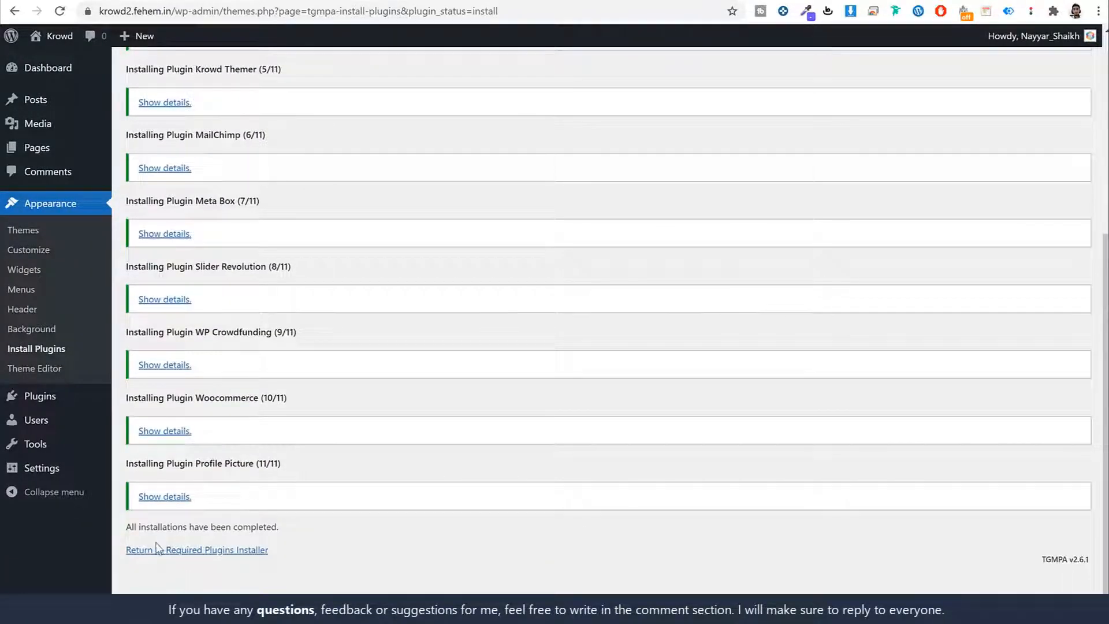
# Step: Bulk-activate all 11 required plugins, then go to the Dashboard
pyautogui.click(191, 550)
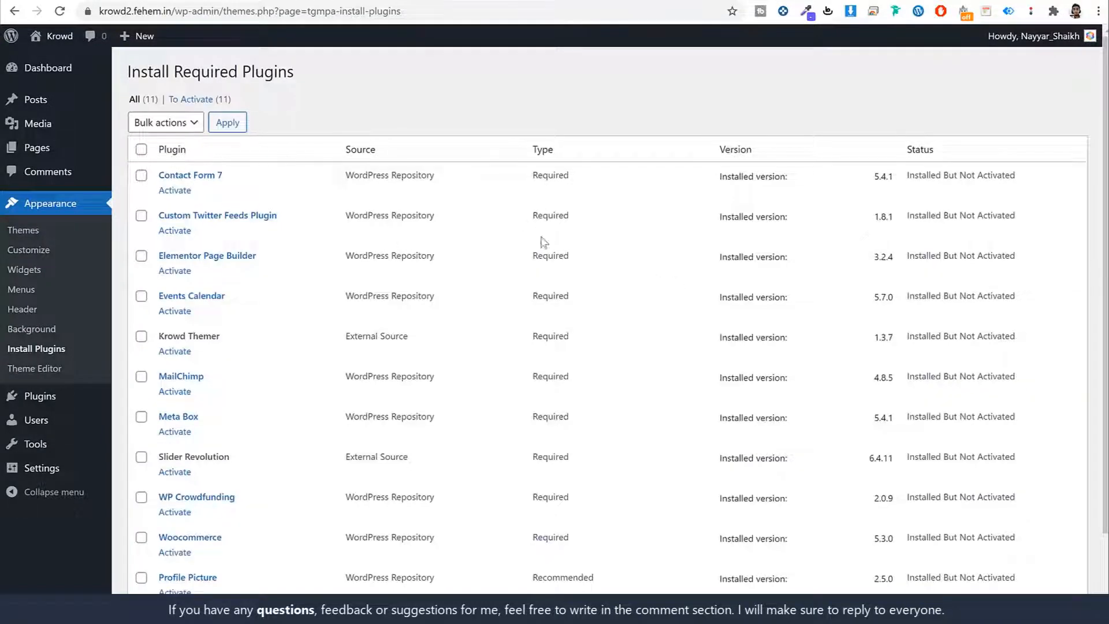
pyautogui.click(141, 149)
pyautogui.click(169, 128)
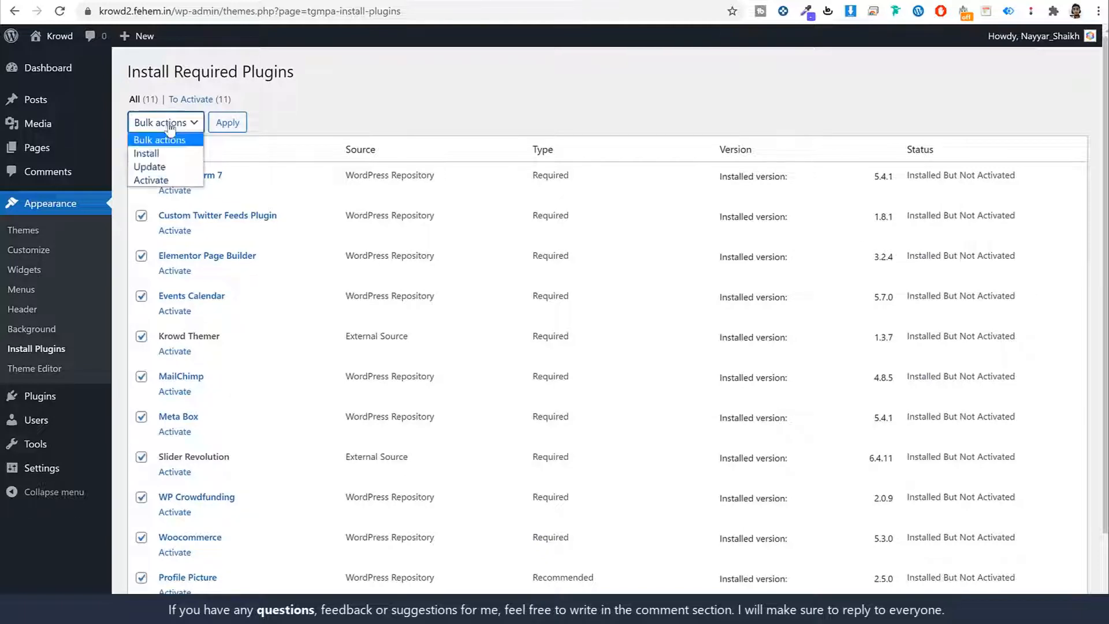
pyautogui.click(173, 180)
pyautogui.click(239, 121)
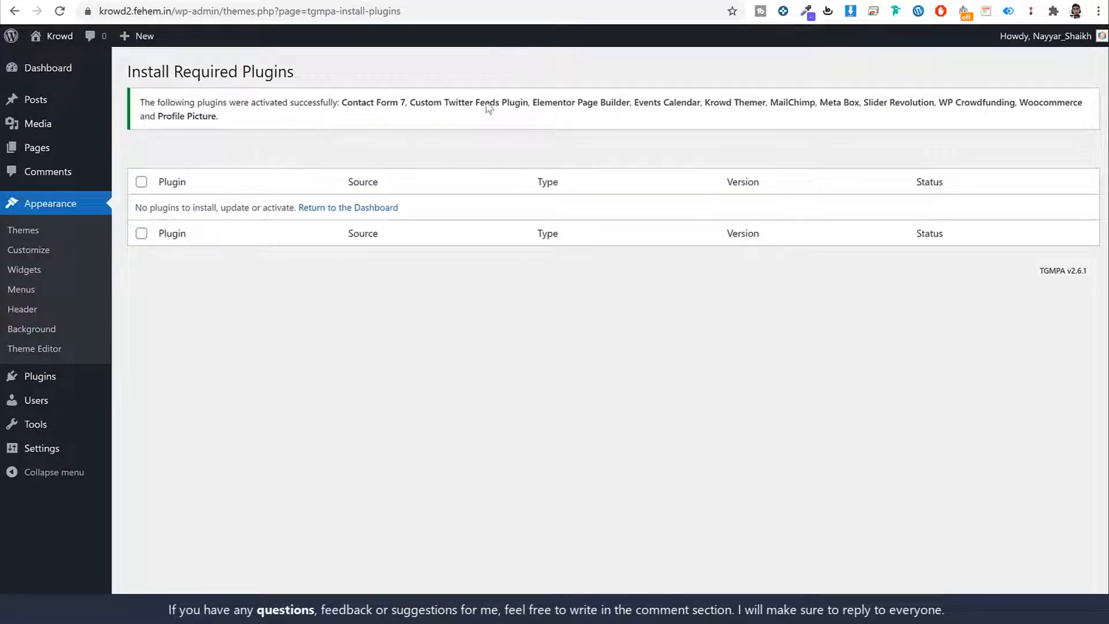
pyautogui.click(60, 74)
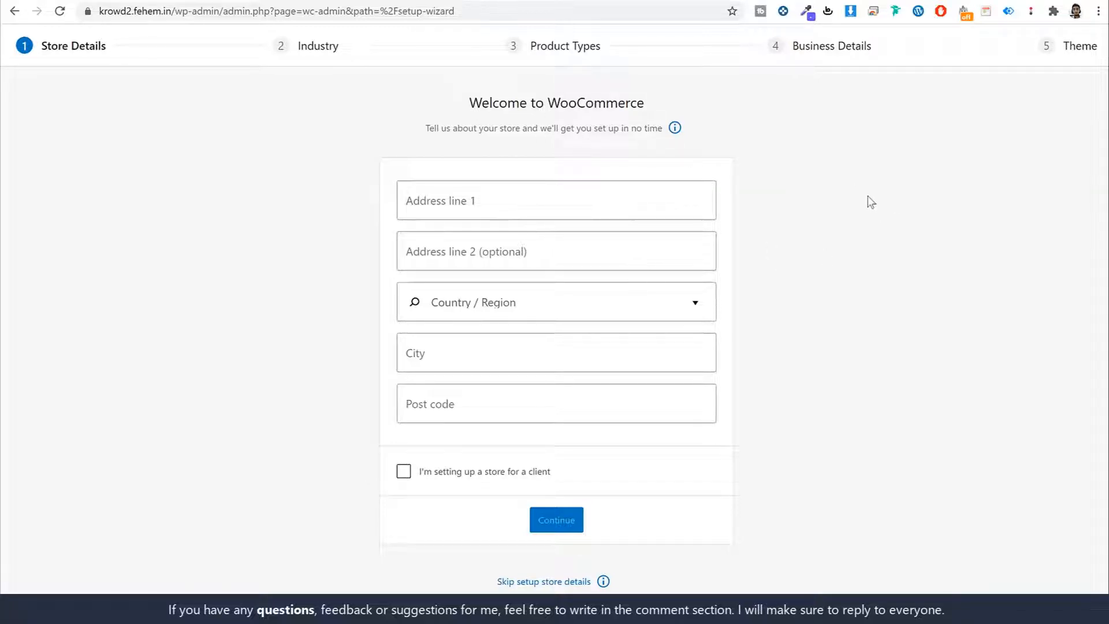
# Step: Enter the store's street address, India — Maharashtra, city and post code, then decline usage tracking
pyautogui.click(602, 194)
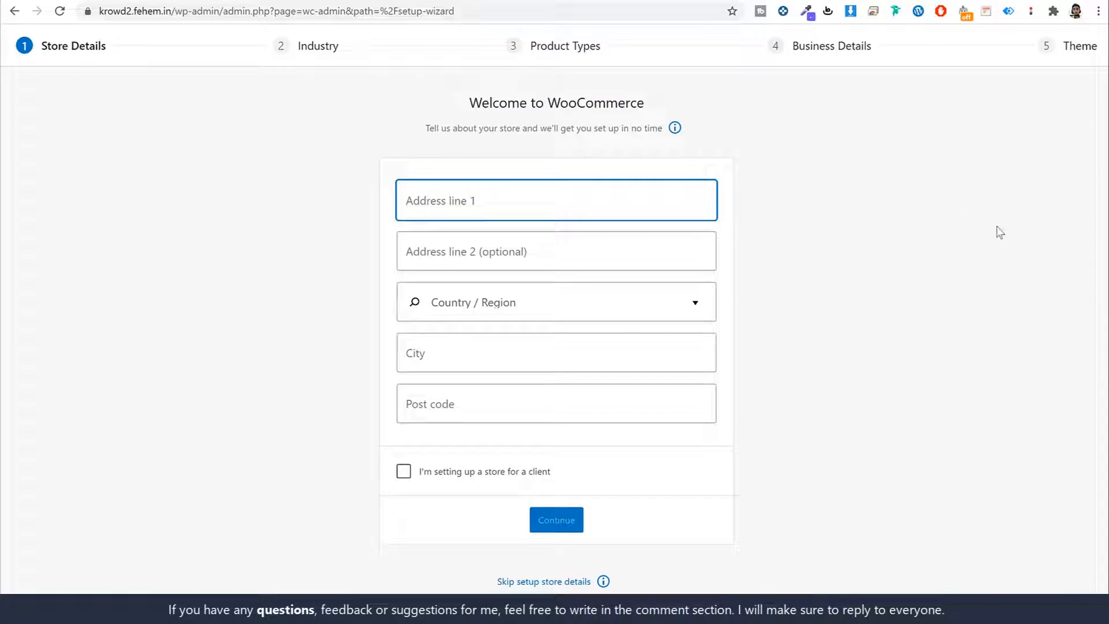
pyautogui.write('123')
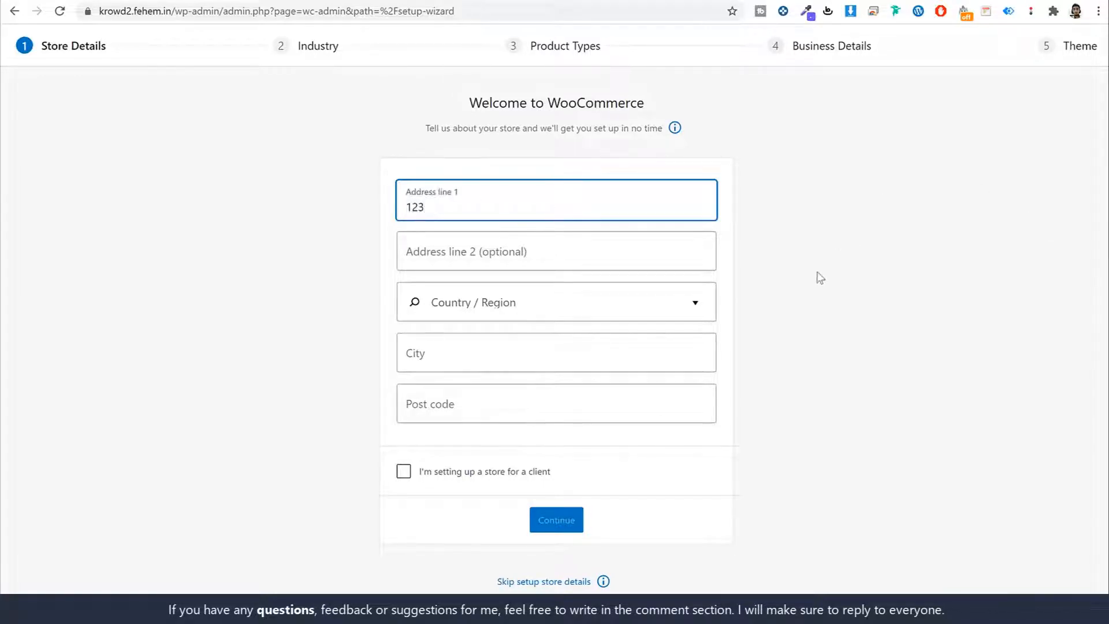
pyautogui.click(544, 299)
pyautogui.write('maha')
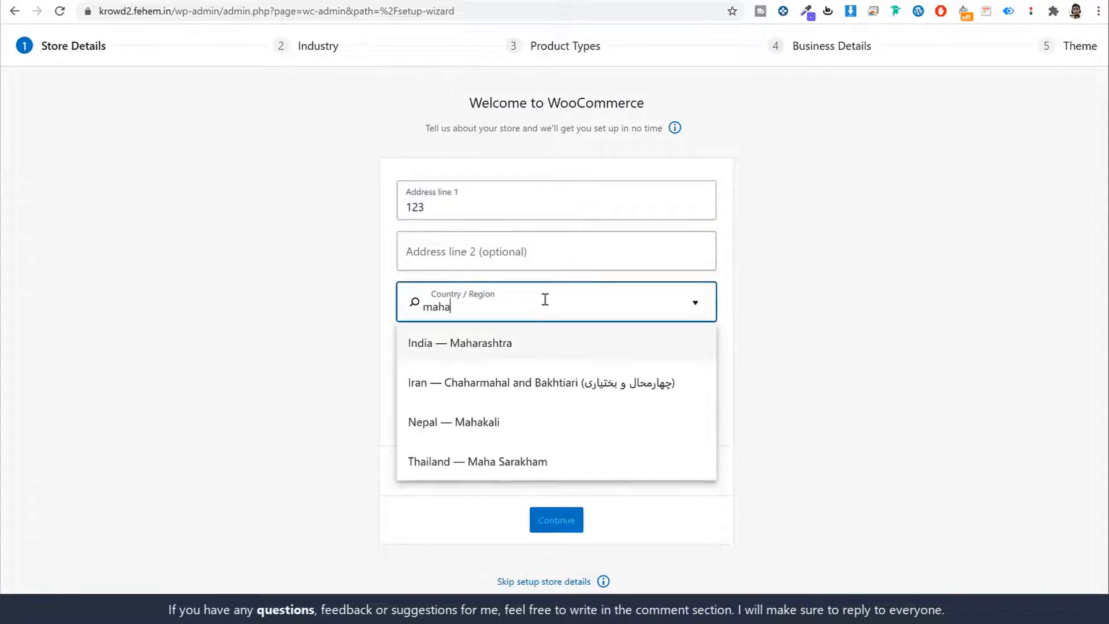
pyautogui.click(577, 330)
pyautogui.click(532, 349)
pyautogui.write('Mumbai')
pyautogui.press('Tab')
pyautogui.write('40')
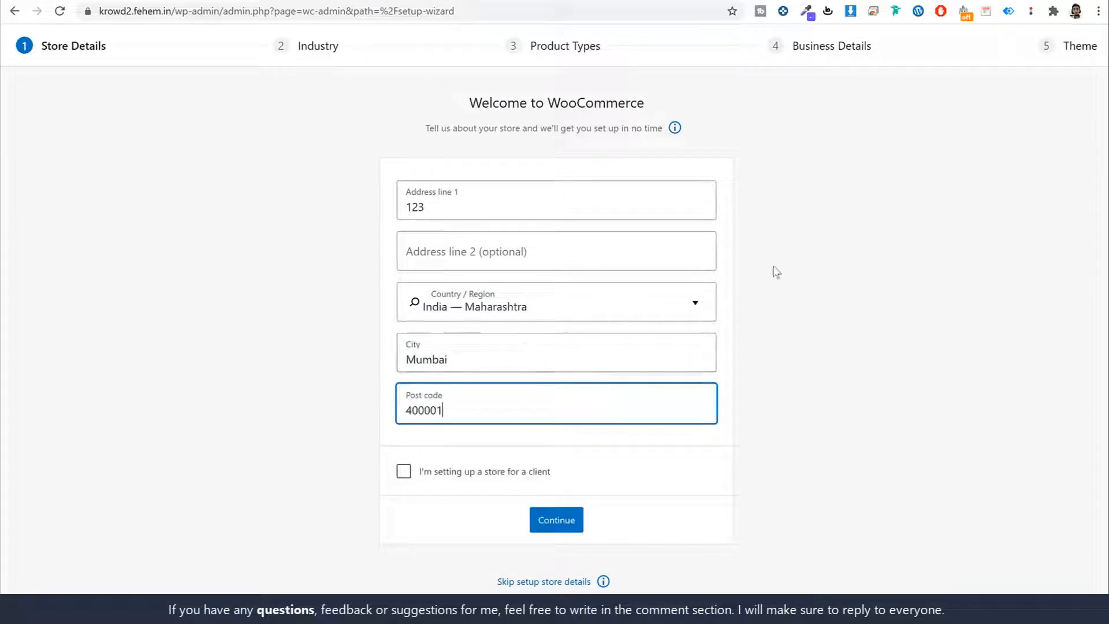
pyautogui.click(820, 262)
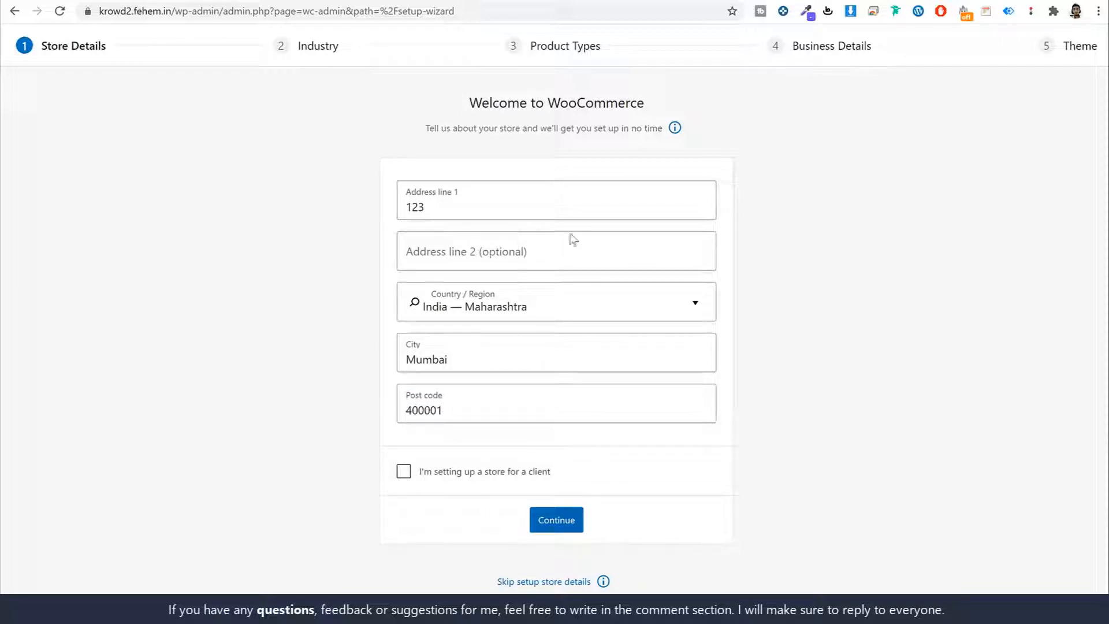
pyautogui.click(560, 519)
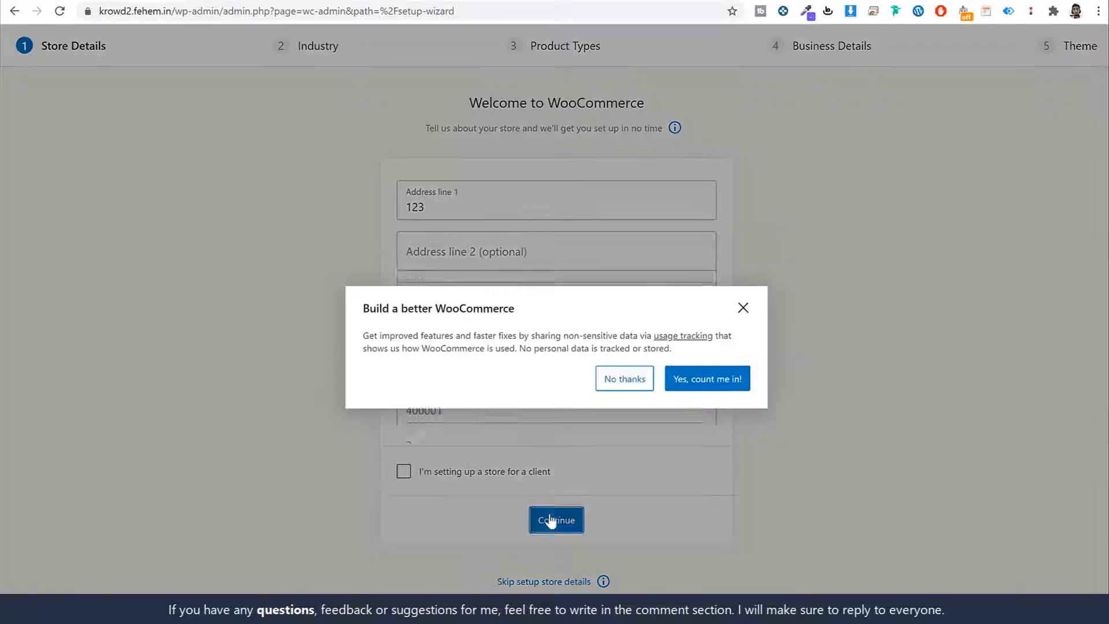
pyautogui.click(624, 363)
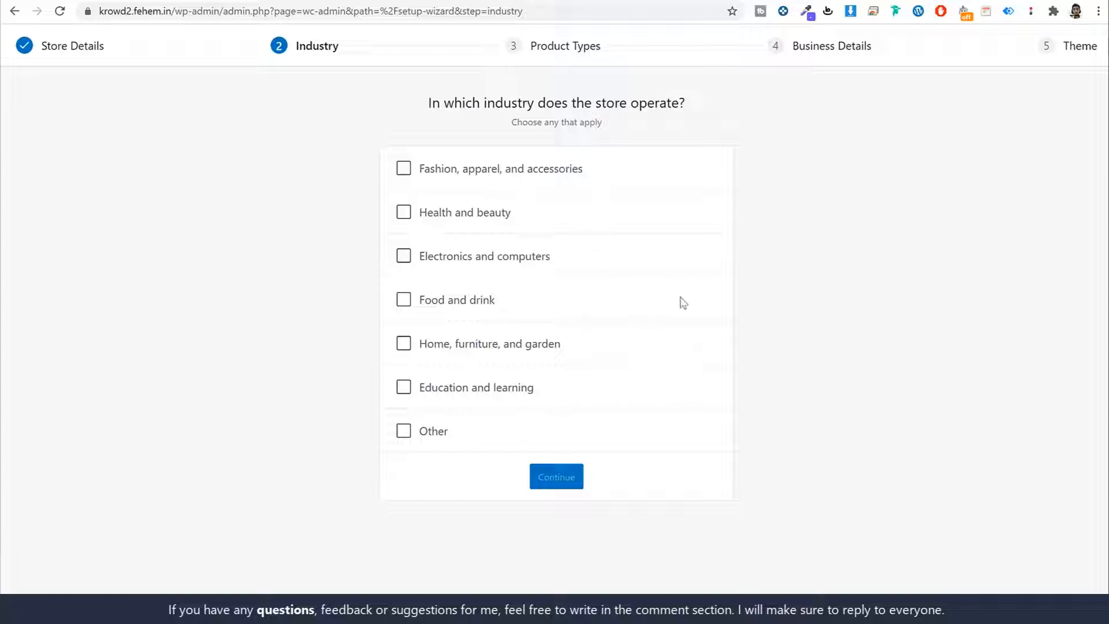
# Step: Choose Other as the industry and add Downloads to physical products as the product types
pyautogui.click(404, 432)
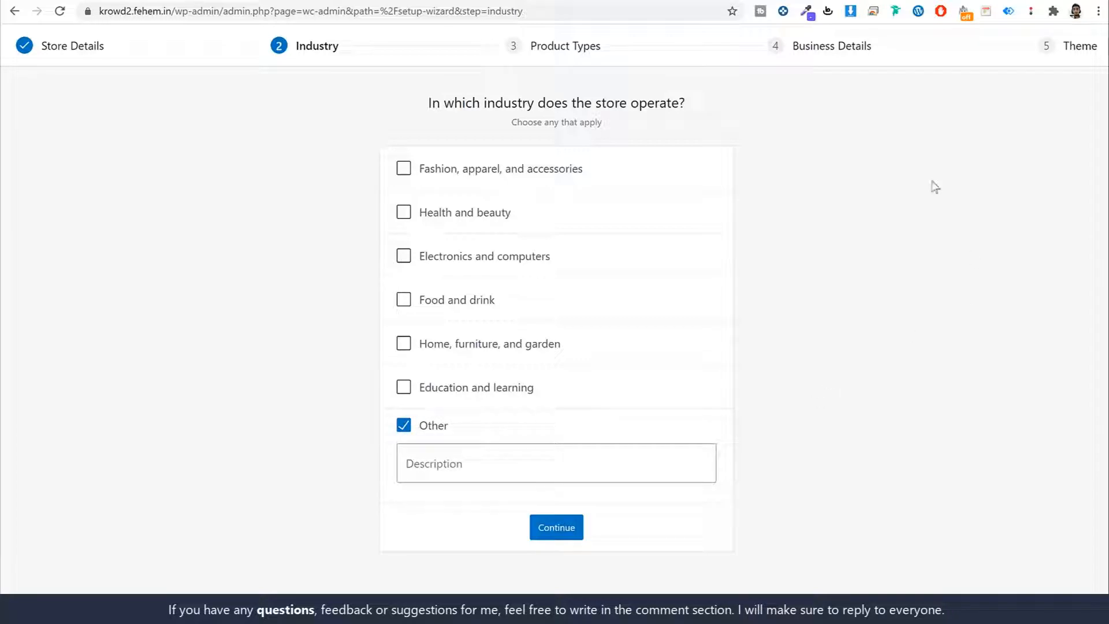
pyautogui.click(550, 537)
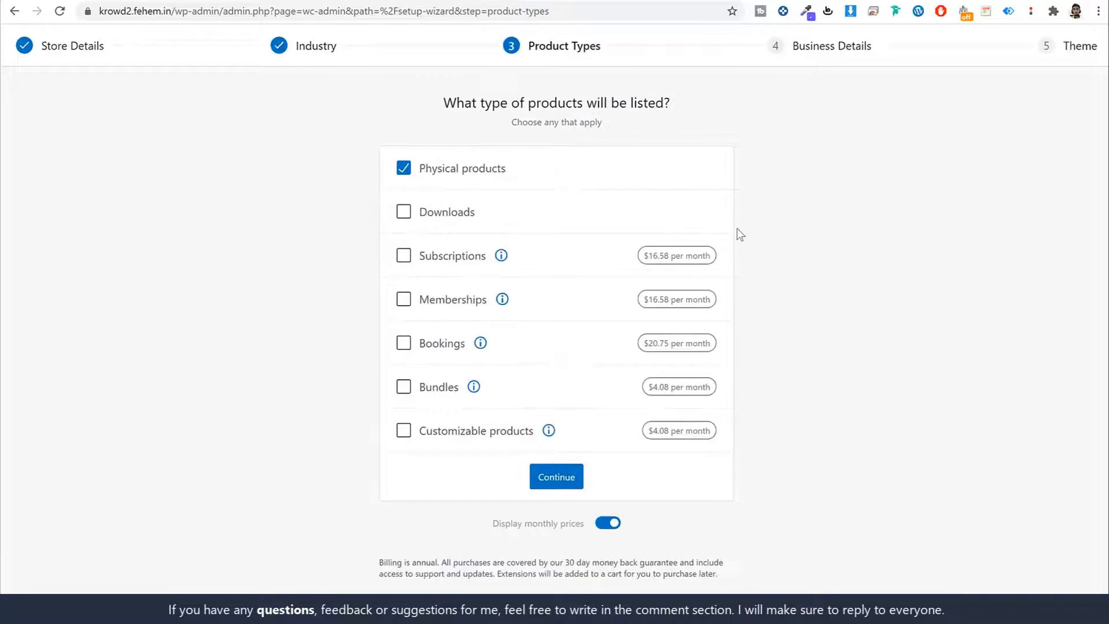
pyautogui.click(449, 213)
pyautogui.click(848, 191)
pyautogui.click(550, 476)
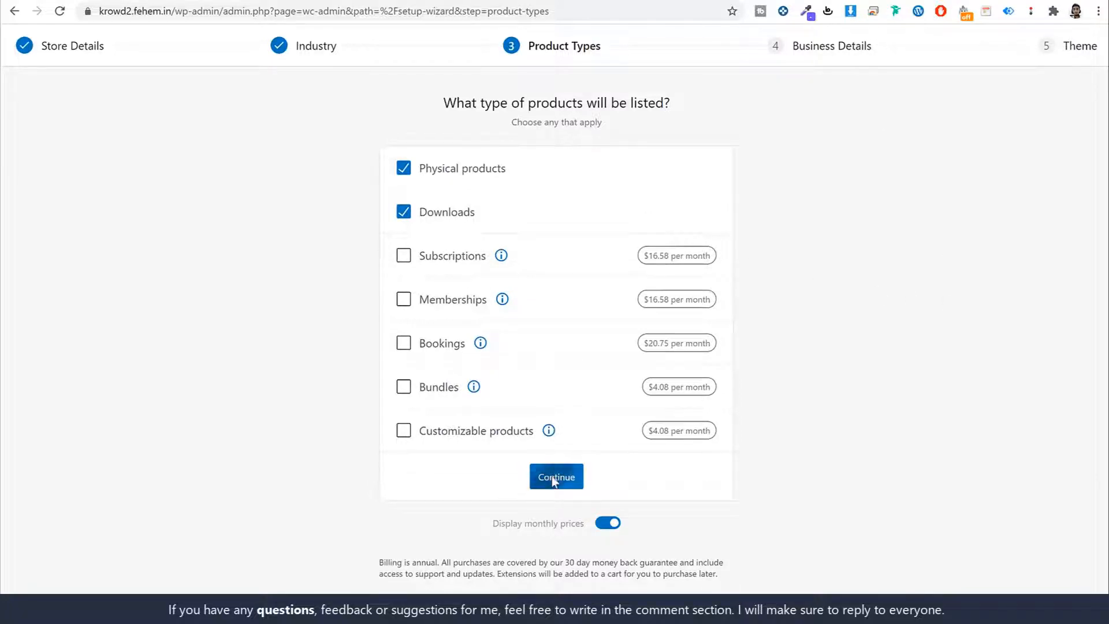
pyautogui.click(589, 206)
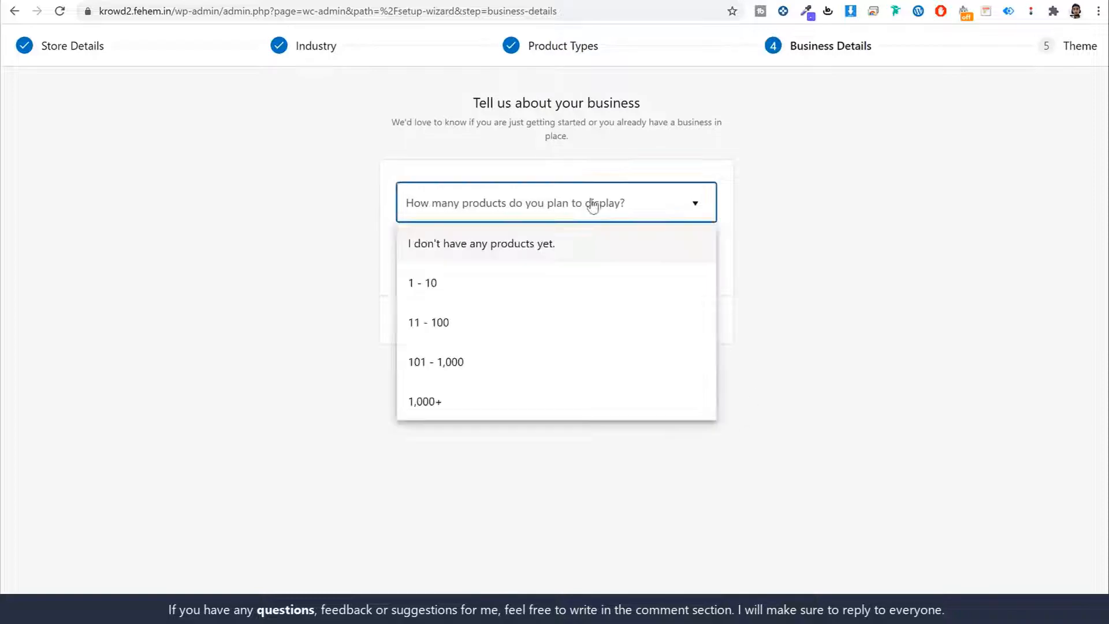
# Step: Answer 101 - 1,000 planned products and No for selling elsewhere
pyautogui.click(532, 362)
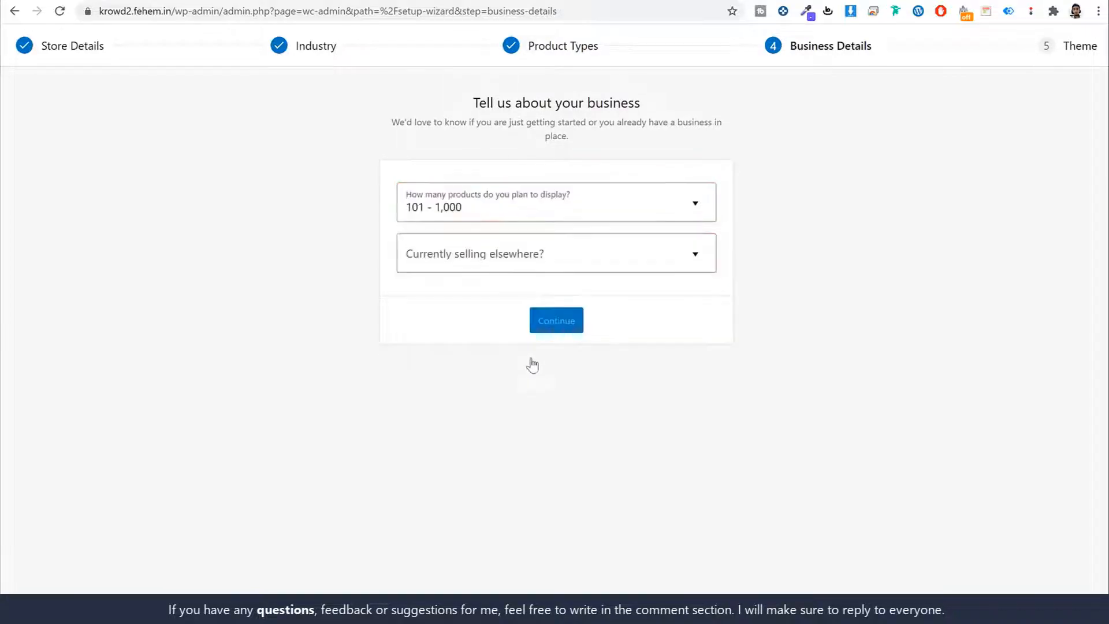
pyautogui.click(521, 268)
pyautogui.click(498, 294)
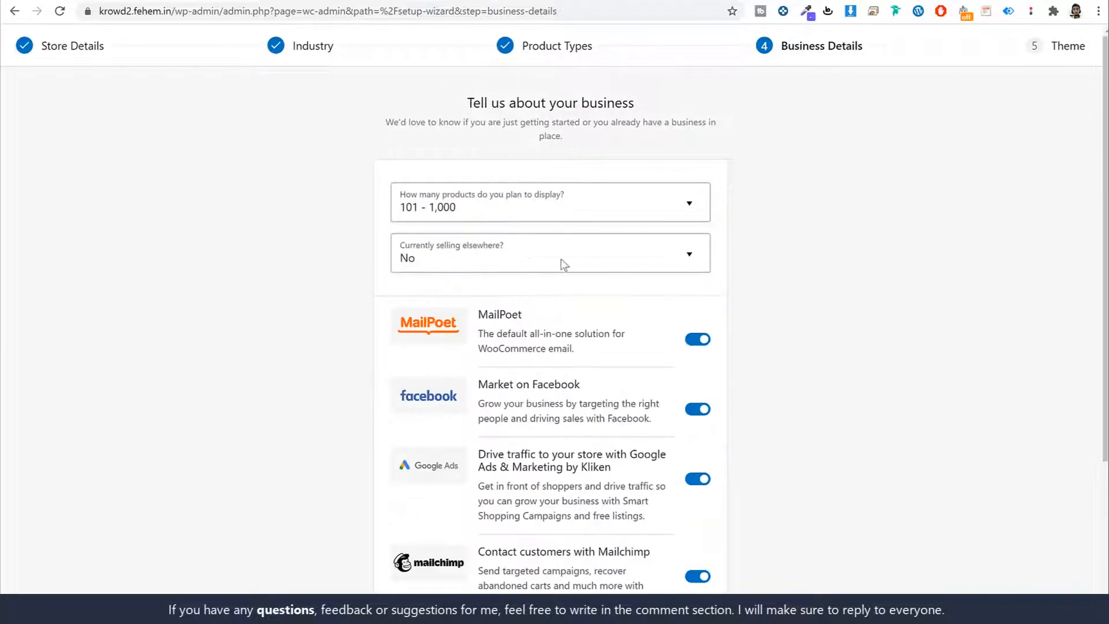
pyautogui.scroll(-4, 635, 269)
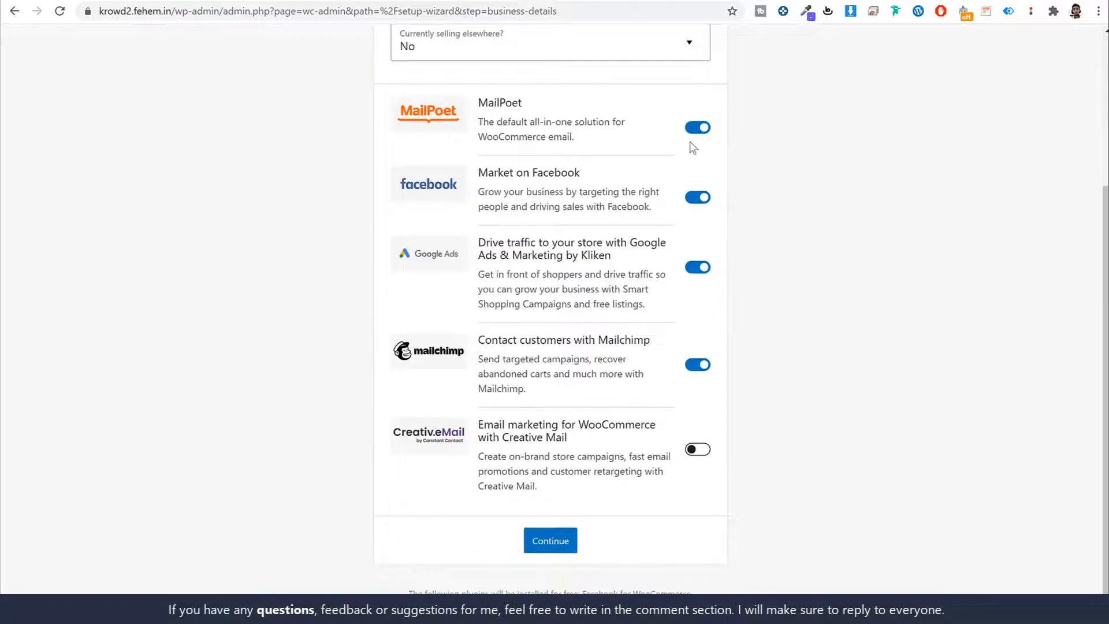
# Step: Switch off the MailPoet, Facebook, Google Ads and Mailchimp add-on plugins
pyautogui.click(696, 134)
pyautogui.click(698, 197)
pyautogui.click(698, 267)
pyautogui.scroll(1, 696, 327)
pyautogui.click(697, 374)
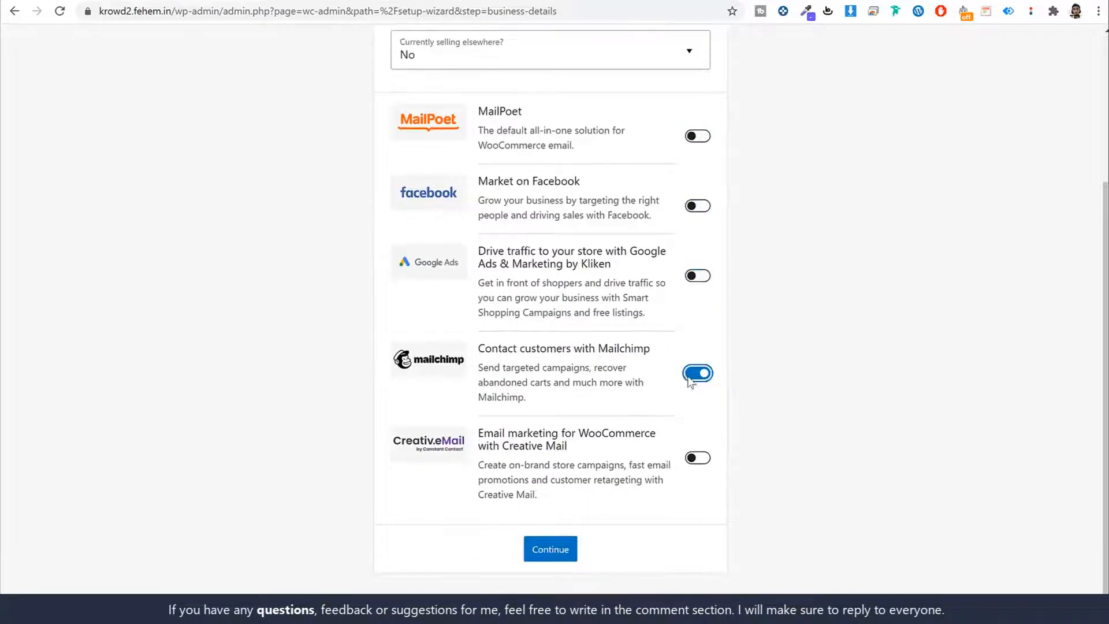
pyautogui.scroll(1, 817, 415)
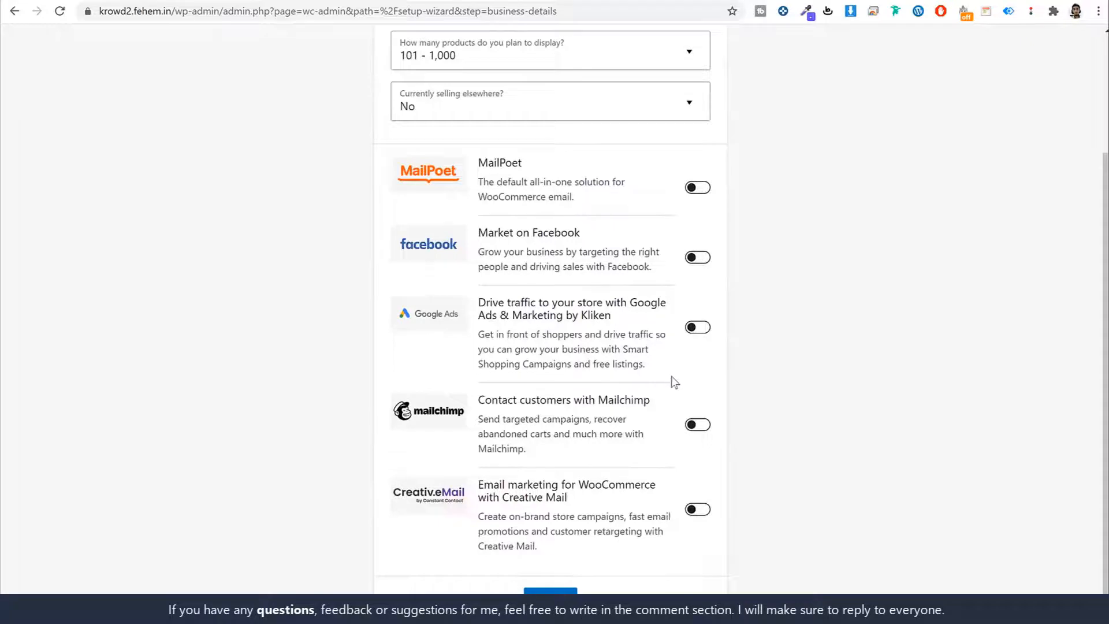
pyautogui.scroll(3, 564, 348)
pyautogui.scroll(-2, 482, 314)
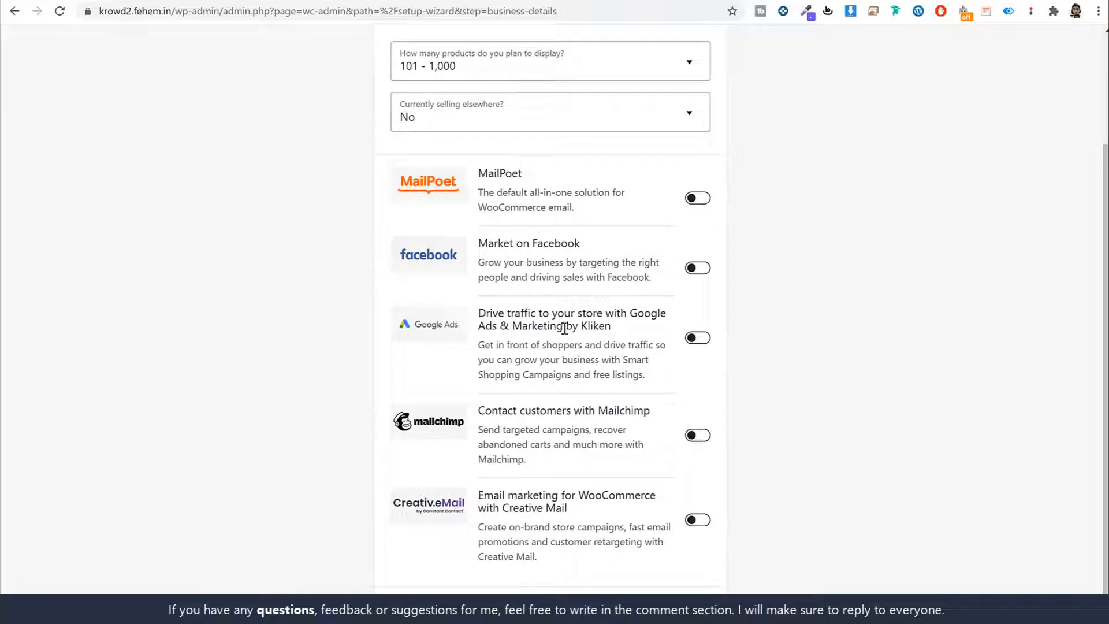
pyautogui.scroll(-1, 593, 580)
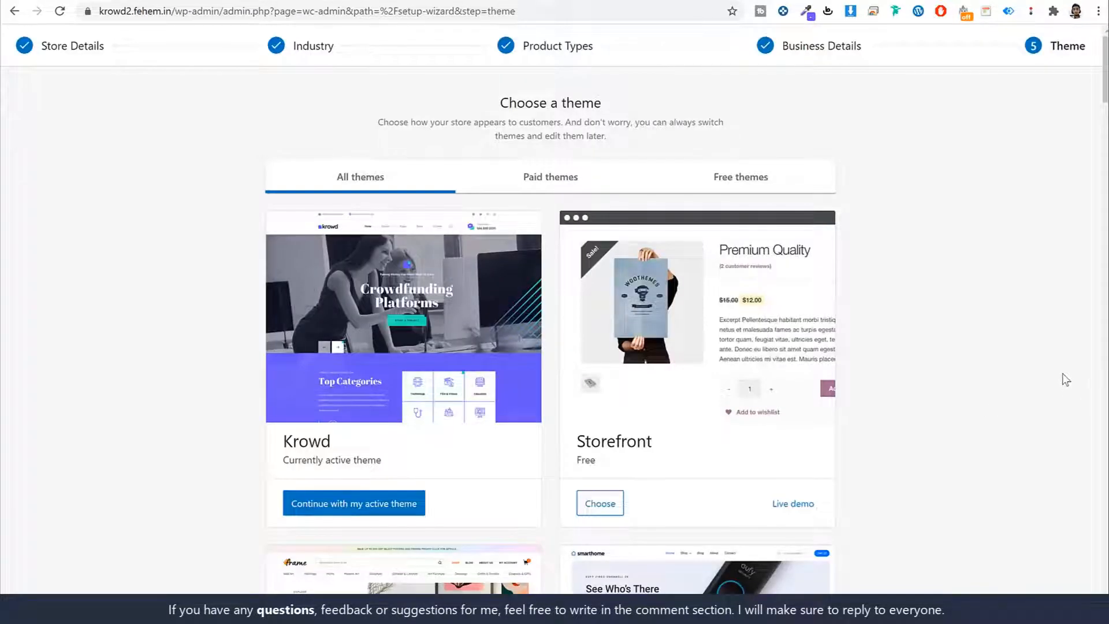
# Step: Keep Krowd as the active store theme and decline the Jetpack and Shipping & Tax offer
pyautogui.scroll(-1, 1062, 380)
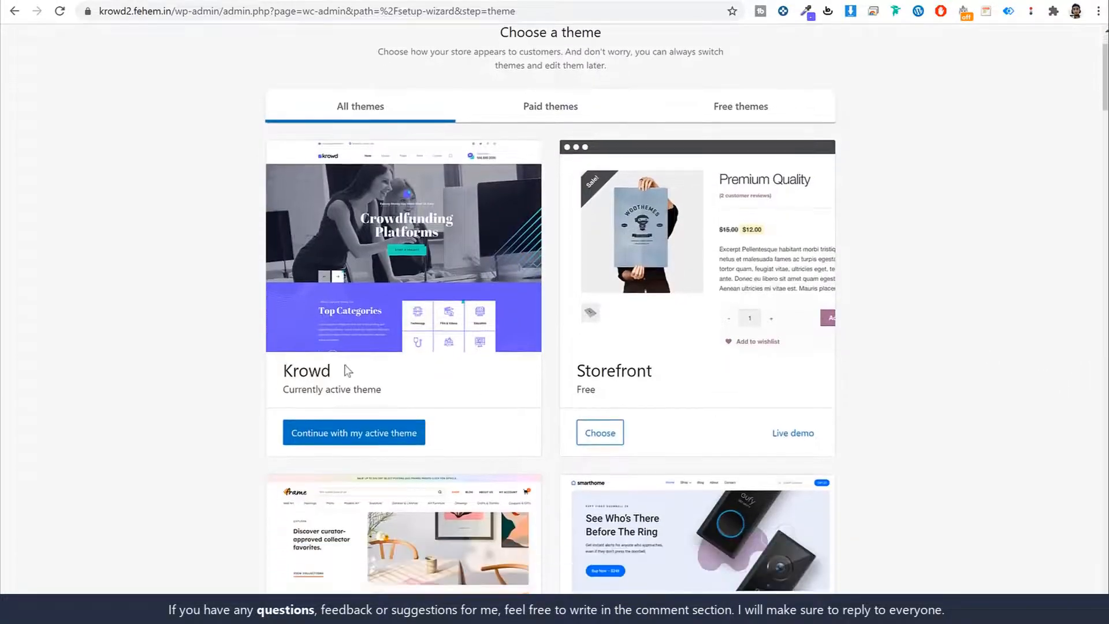
pyautogui.doubleClick(306, 370)
pyautogui.scroll(1, 407, 408)
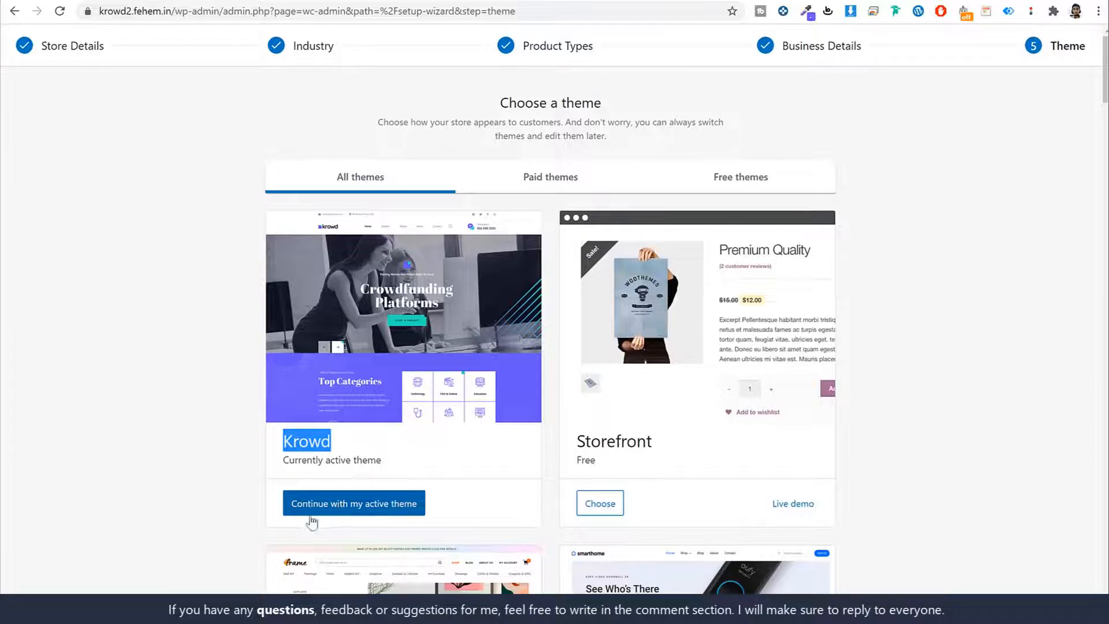
pyautogui.click(387, 501)
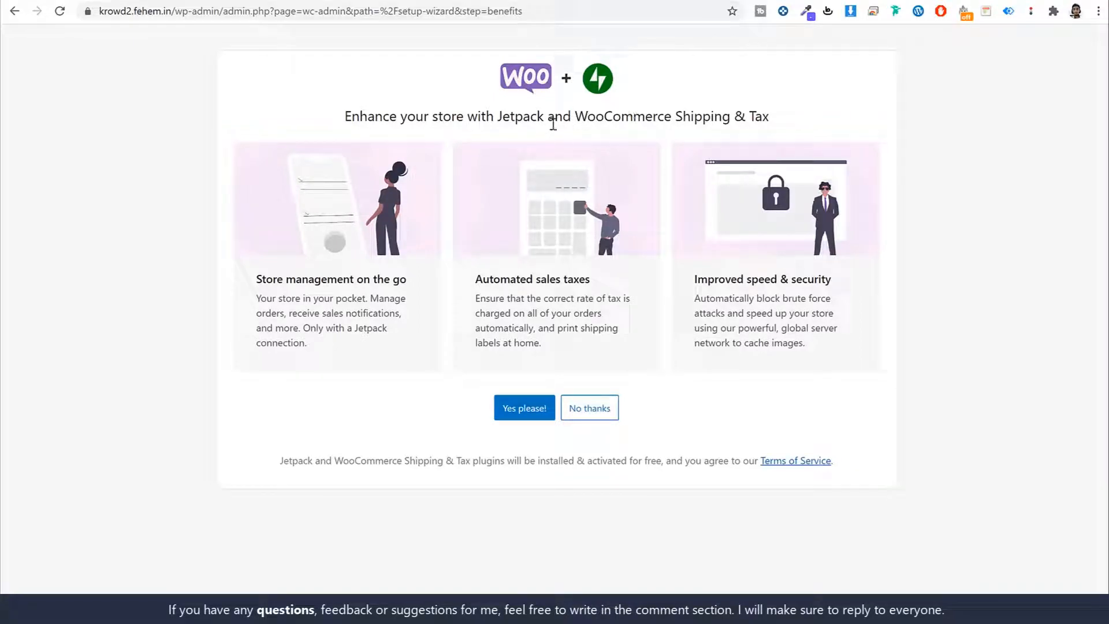
pyautogui.moveTo(502, 113); pyautogui.dragTo(543, 113)
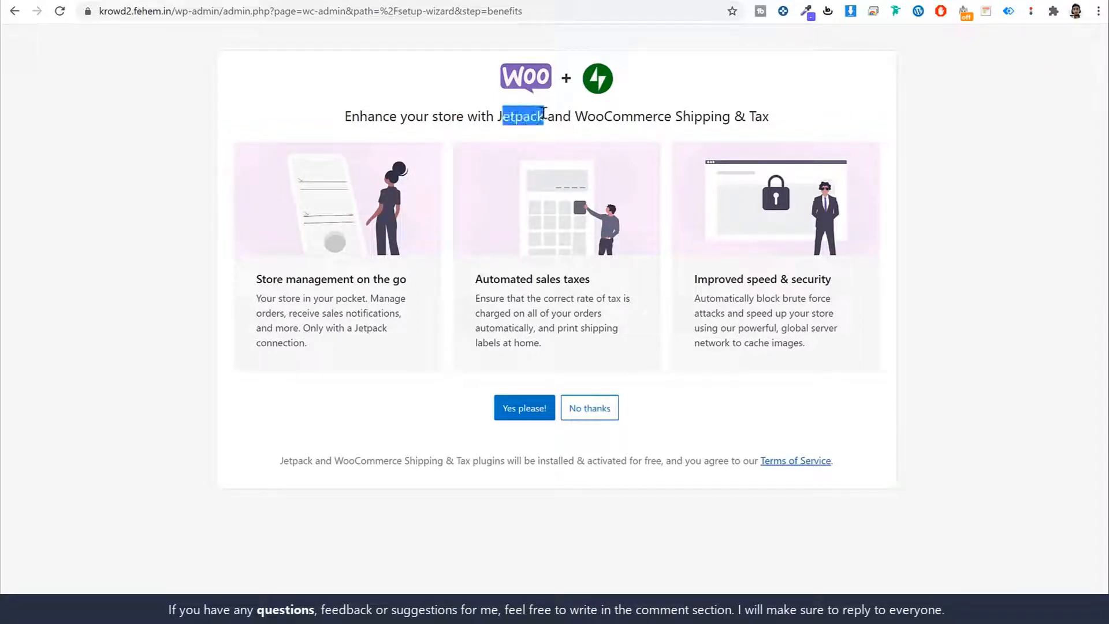
pyautogui.click(600, 412)
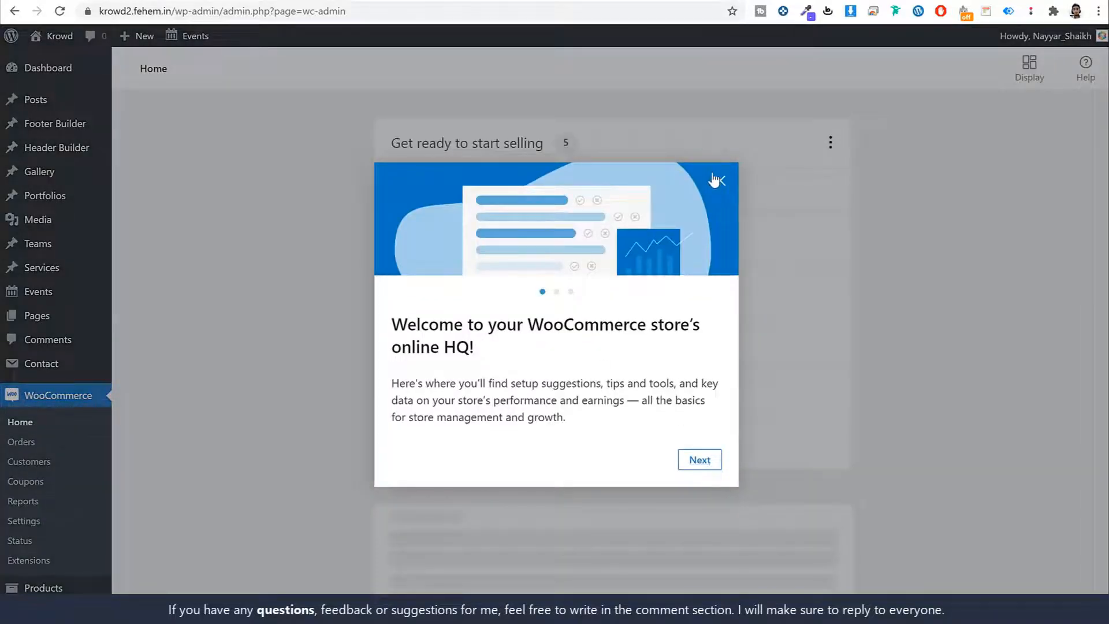
# Step: Dismiss the WooCommerce welcome popup and look over the home page setup tasks
pyautogui.click(718, 181)
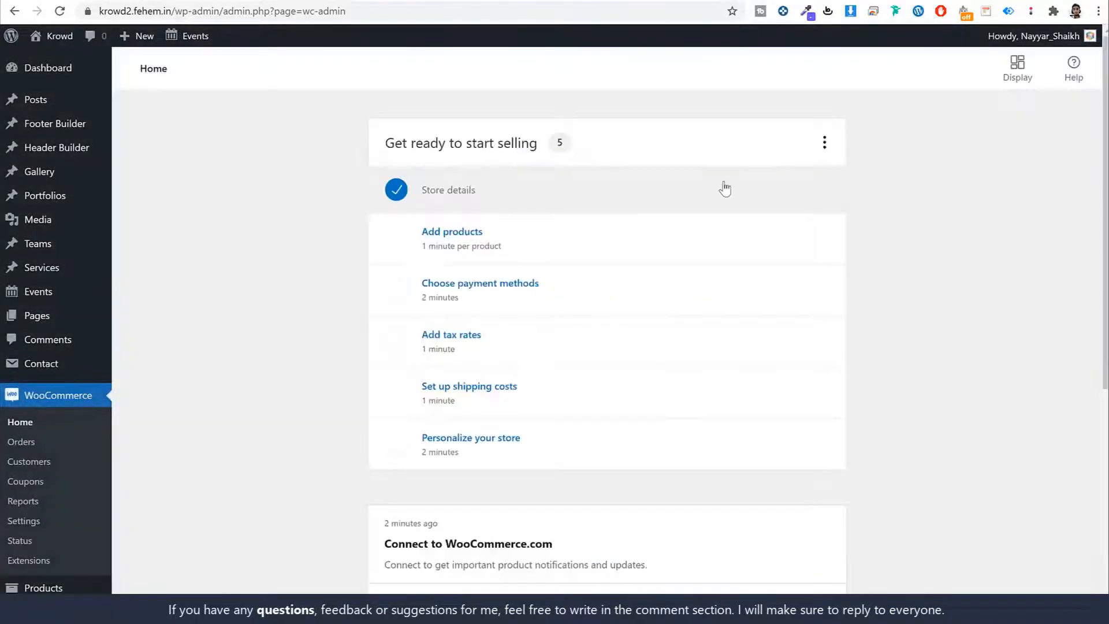
pyautogui.scroll(-1, 102, 398)
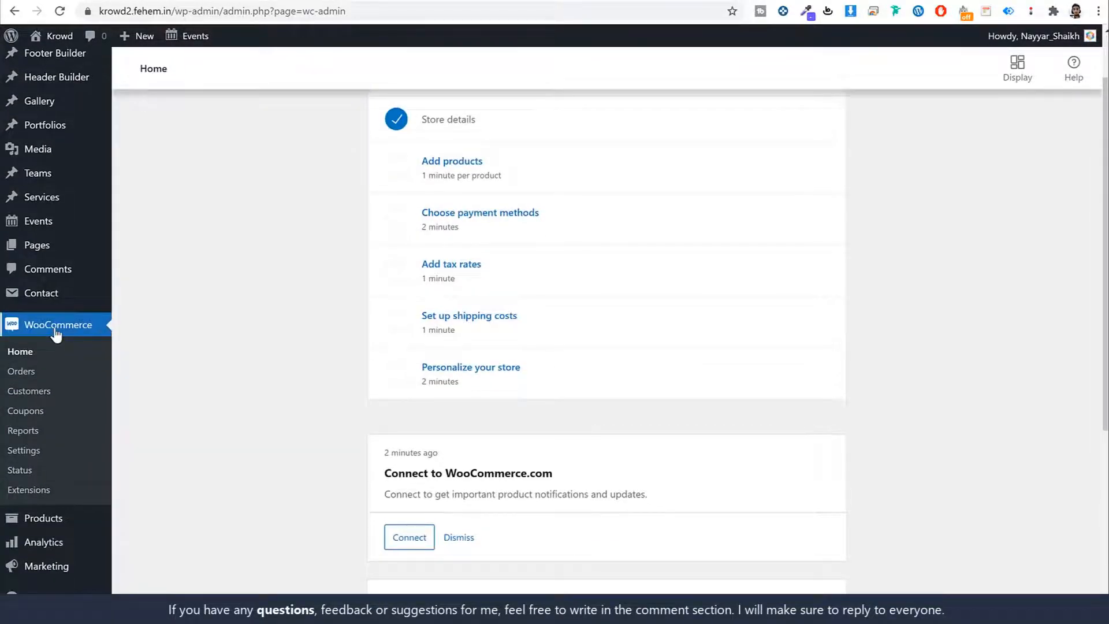
pyautogui.scroll(1, 871, 261)
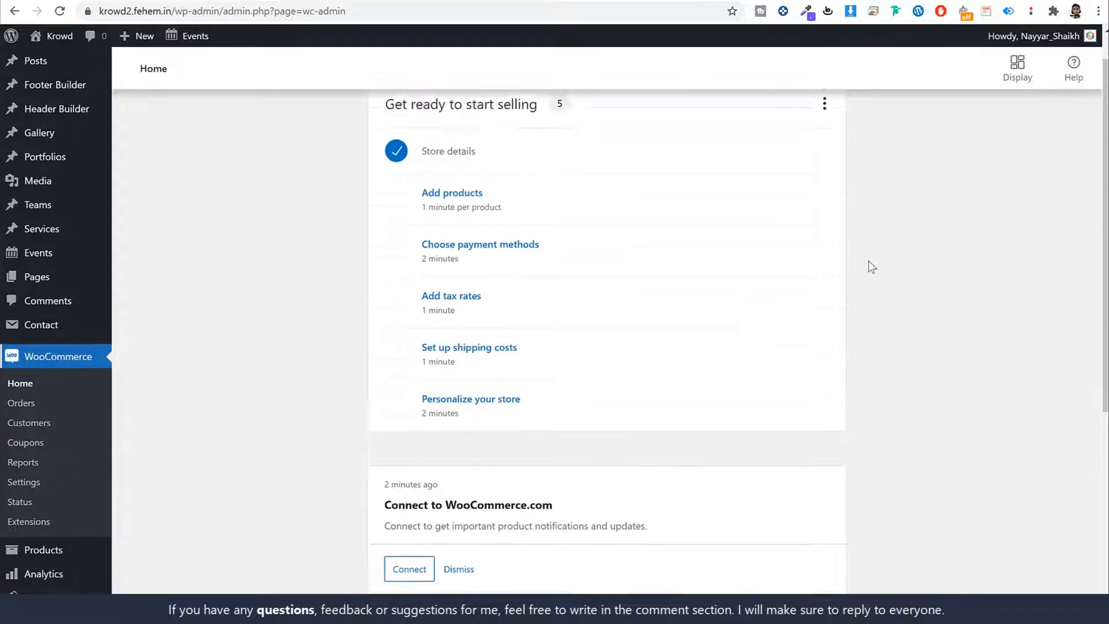
pyautogui.scroll(-4, 871, 261)
pyautogui.scroll(-2, 873, 274)
pyautogui.scroll(5, 871, 275)
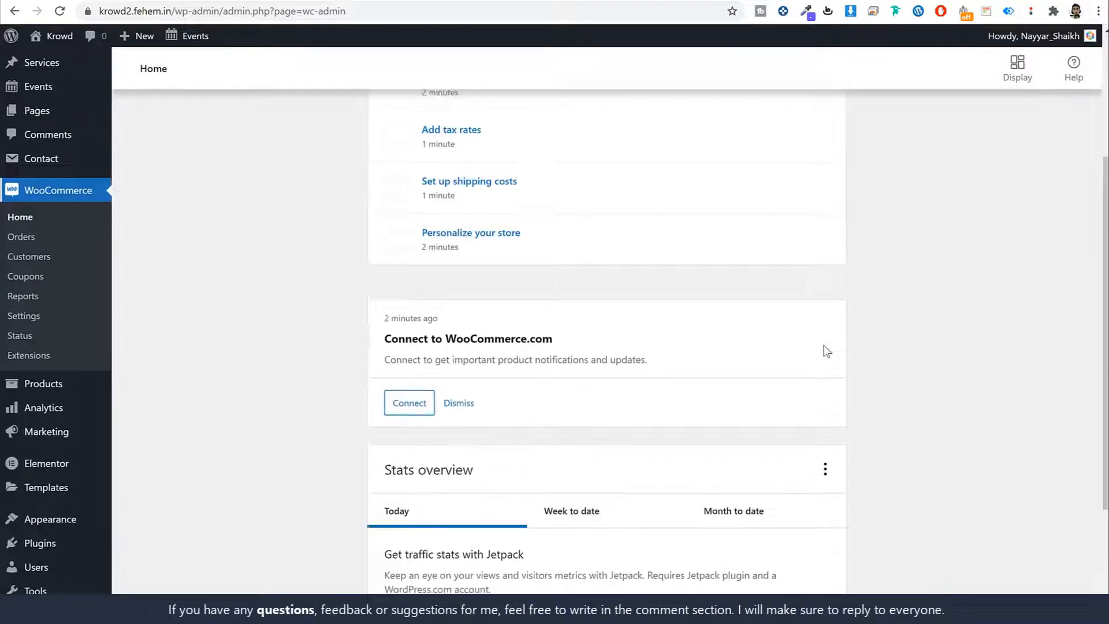
pyautogui.scroll(2, 620, 382)
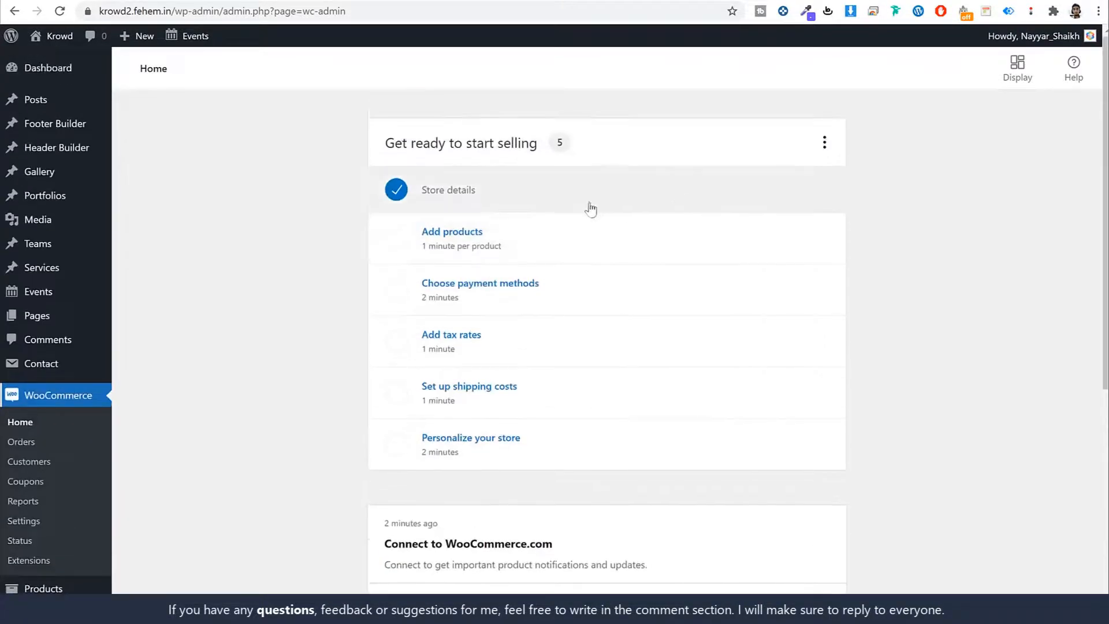
# Step: Check the Store details task, return to WooCommerce home, then go to the Pages list
pyautogui.click(443, 198)
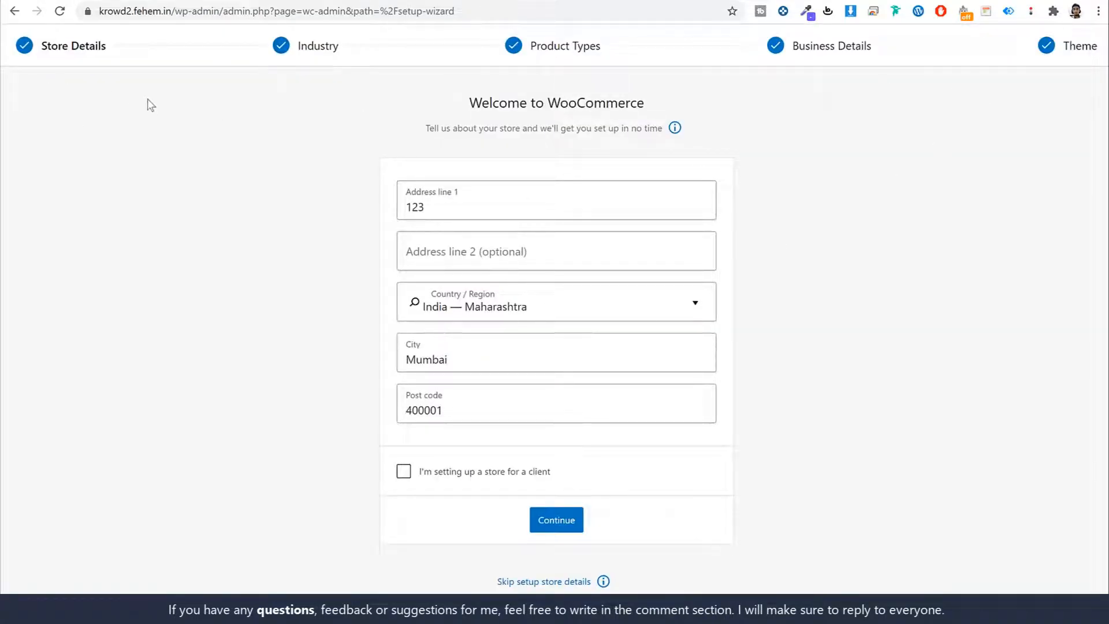
pyautogui.hotkey('alt', 'Left')
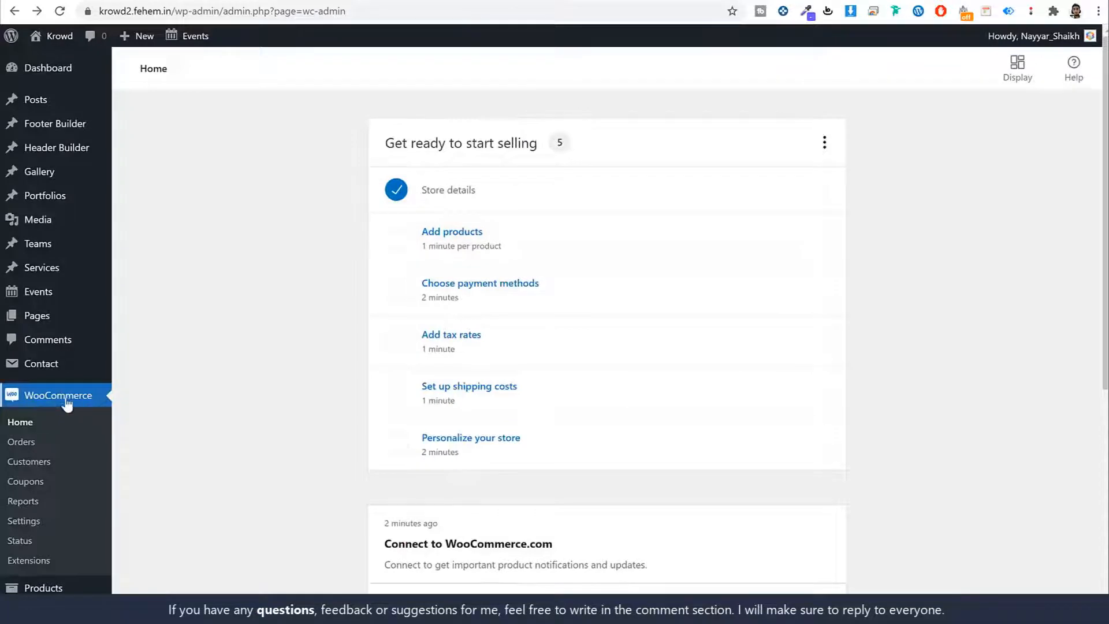
pyautogui.scroll(-3, 868, 339)
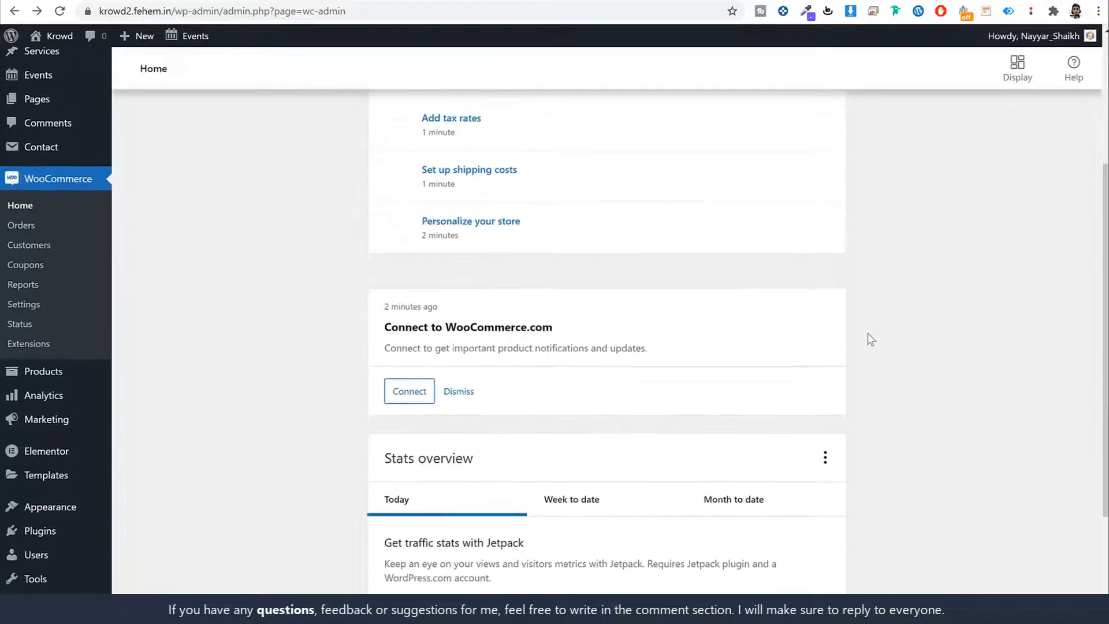
pyautogui.scroll(-2, 867, 333)
pyautogui.scroll(5, 867, 336)
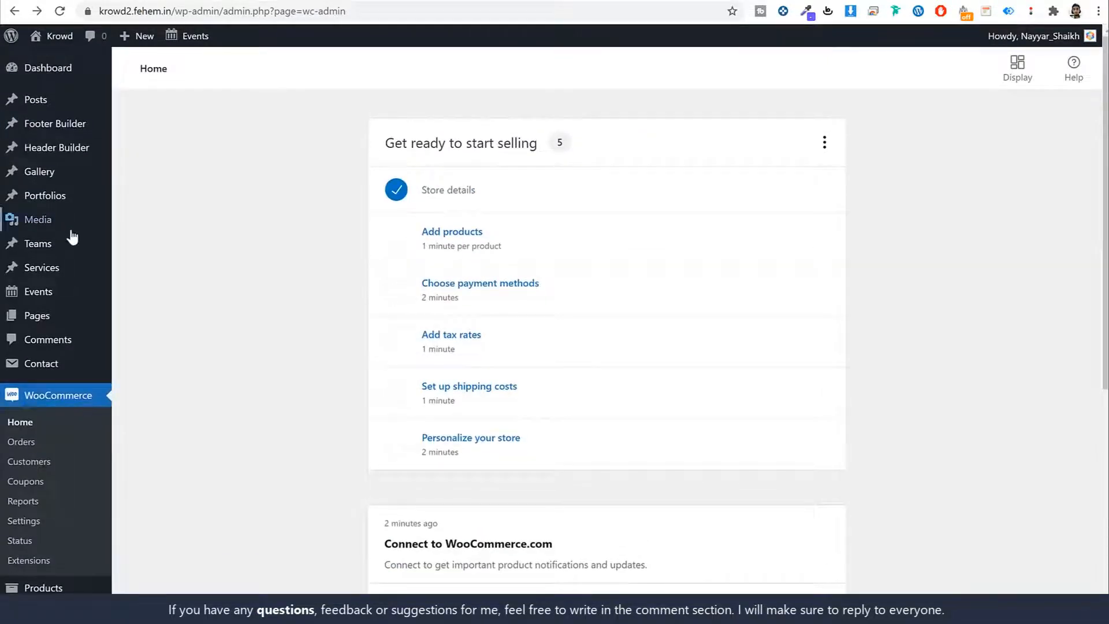
pyautogui.click(55, 315)
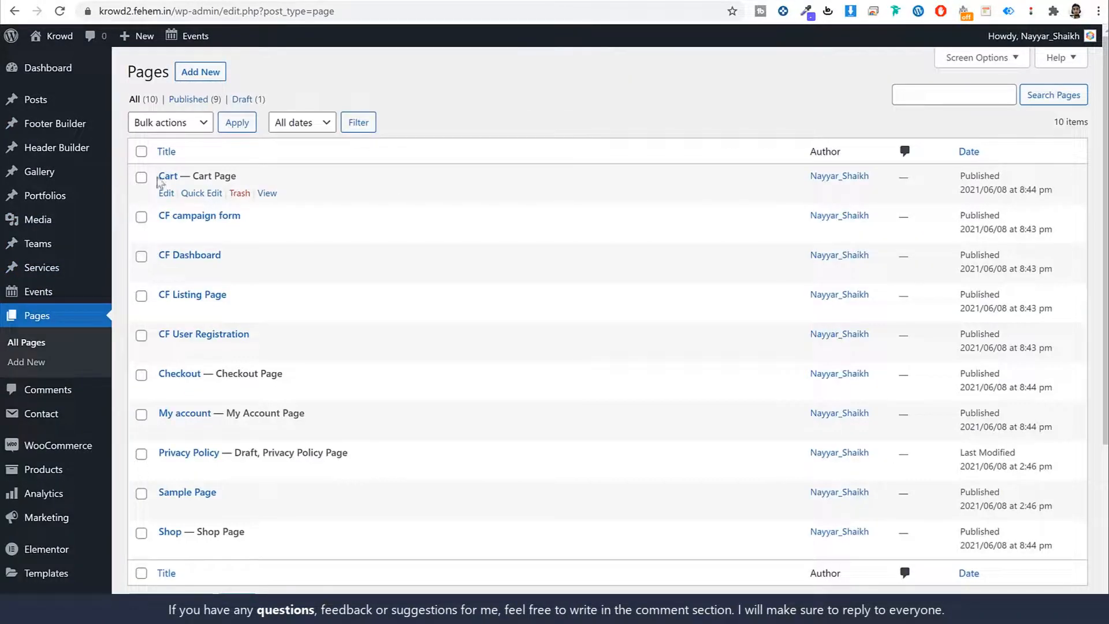
# Step: Open the CF Dashboard page's front-end view in a new browser tab
pyautogui.moveTo(256, 181); pyautogui.dragTo(120, 373)
pyautogui.click(292, 540)
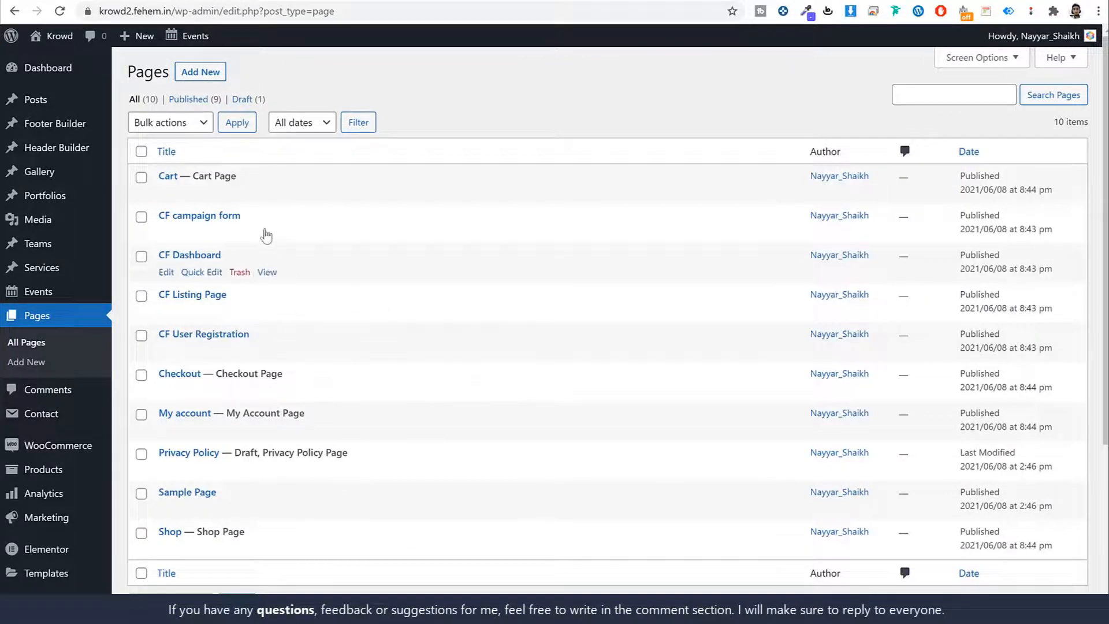
pyautogui.moveTo(266, 219); pyautogui.dragTo(152, 216)
pyautogui.click(317, 270)
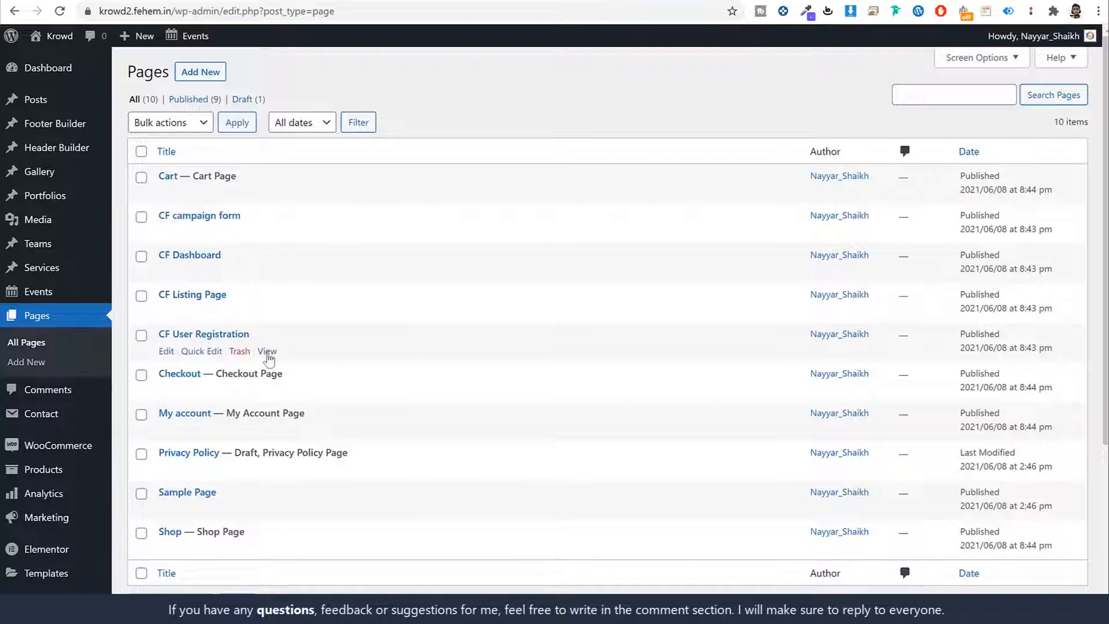
pyautogui.rightClick(267, 271)
pyautogui.click(322, 280)
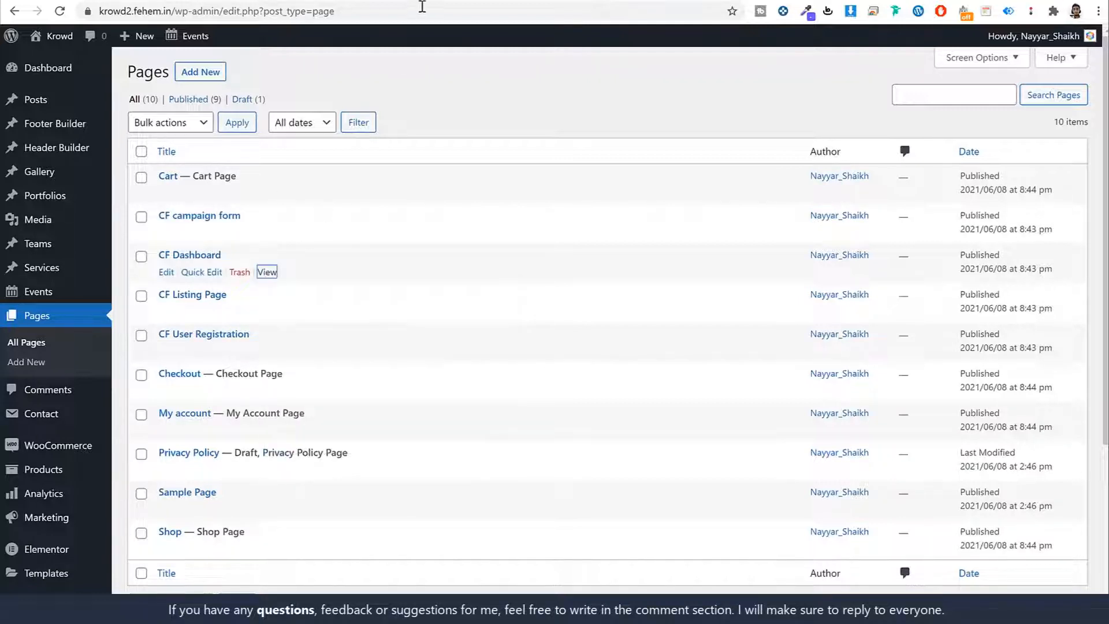
pyautogui.hotkey('ctrl', 'Tab')
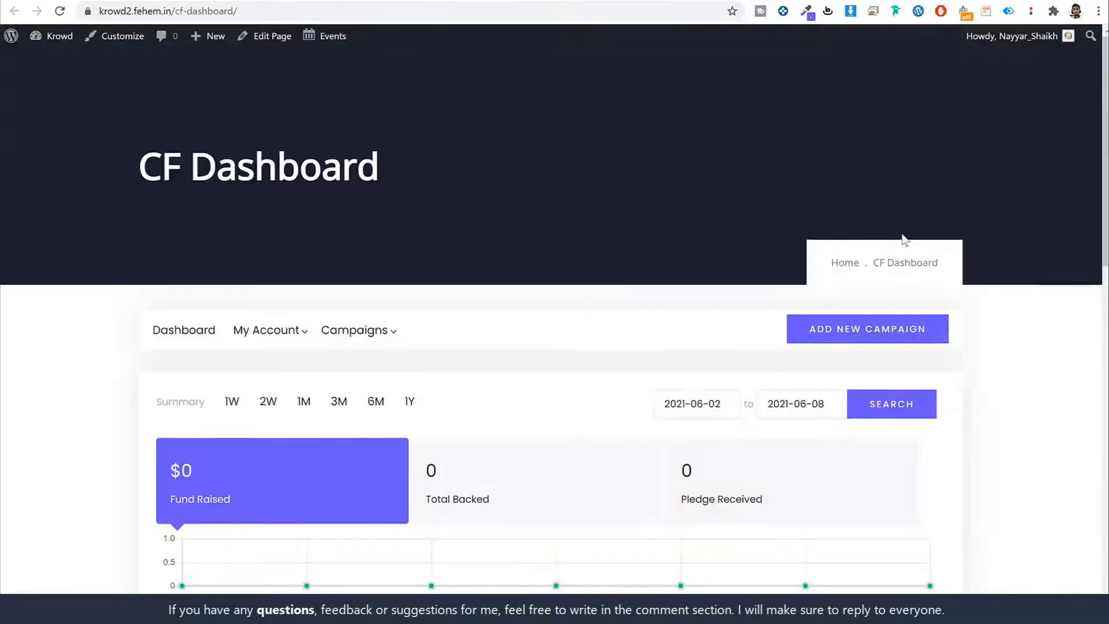
# Step: Browse the dashboard's My Campaigns and My Account sections, then return to the admin tab
pyautogui.scroll(-6, 901, 241)
pyautogui.scroll(-8, 901, 247)
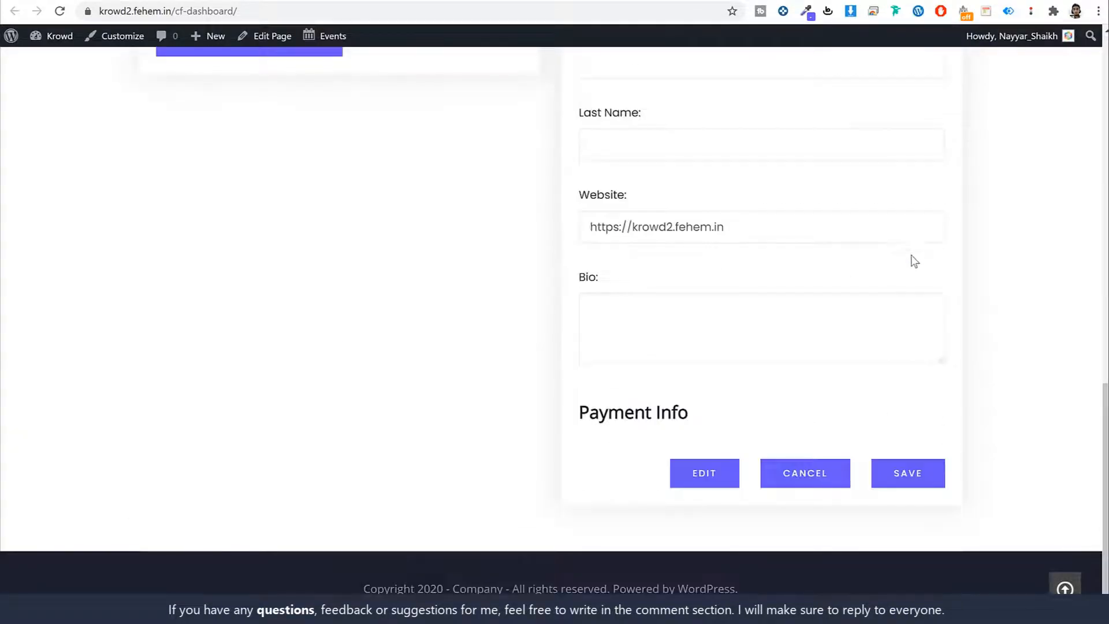
pyautogui.scroll(5, 915, 266)
pyautogui.scroll(8, 923, 281)
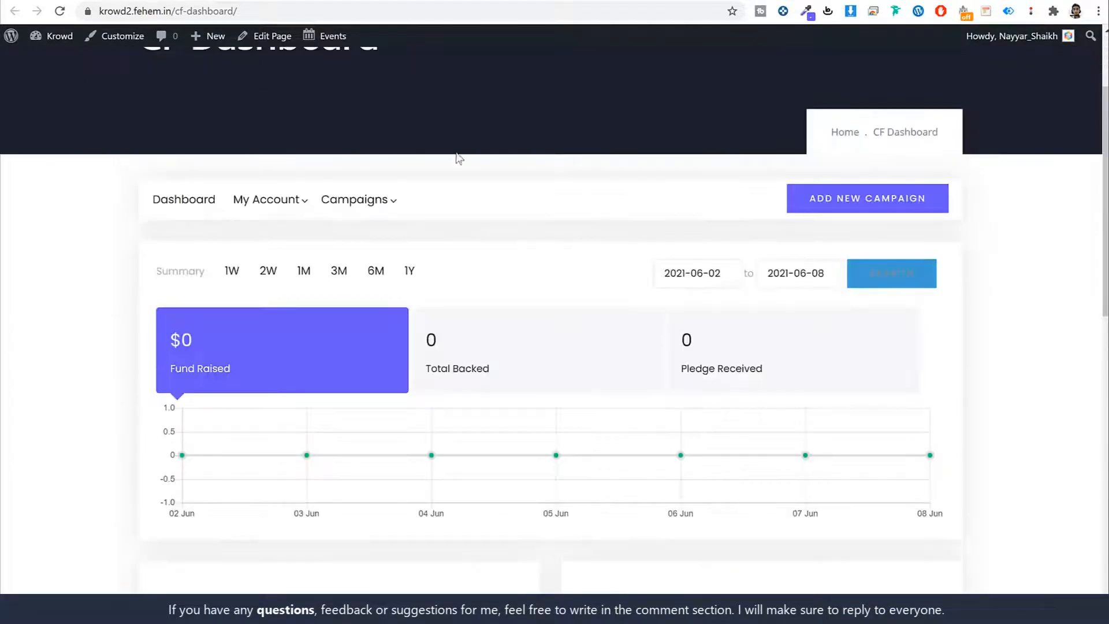
pyautogui.moveTo(369, 204)
pyautogui.click(384, 246)
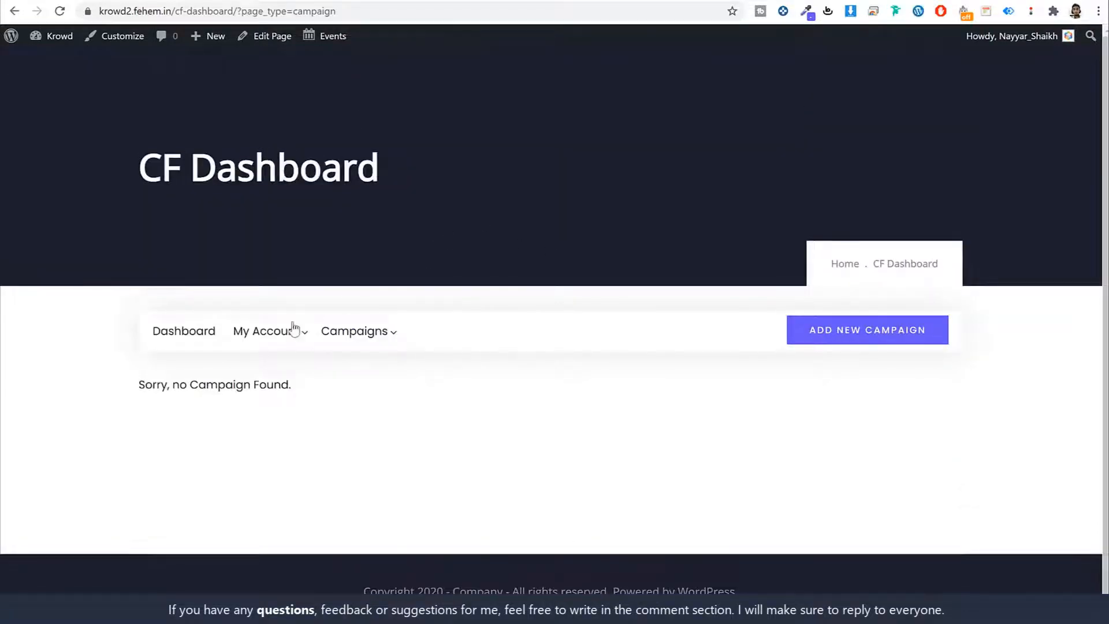
pyautogui.click(280, 332)
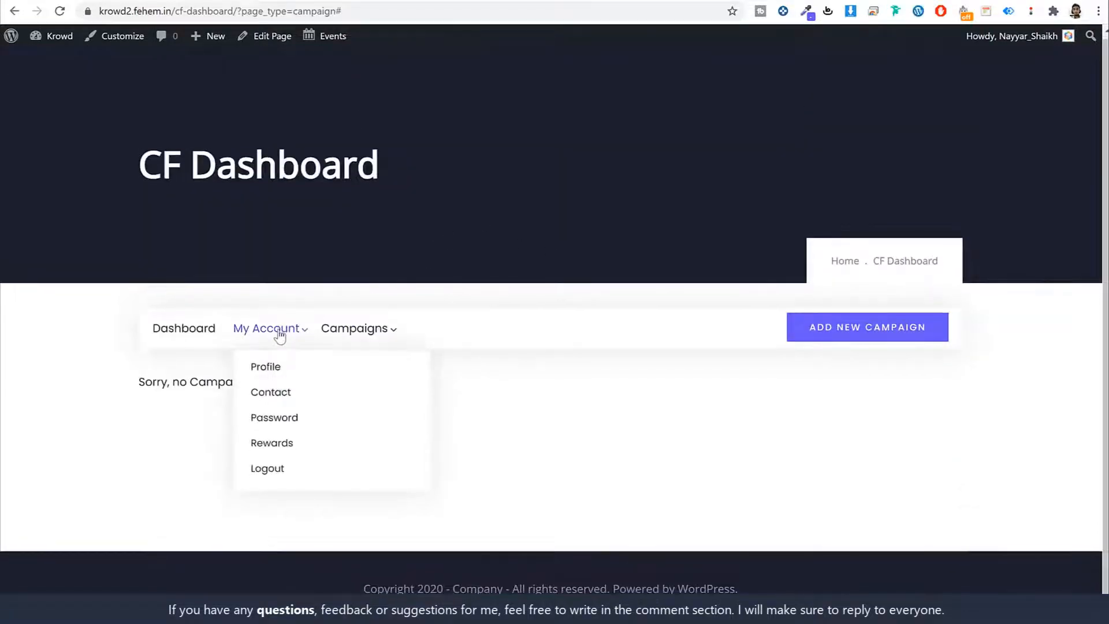
pyautogui.click(260, 1)
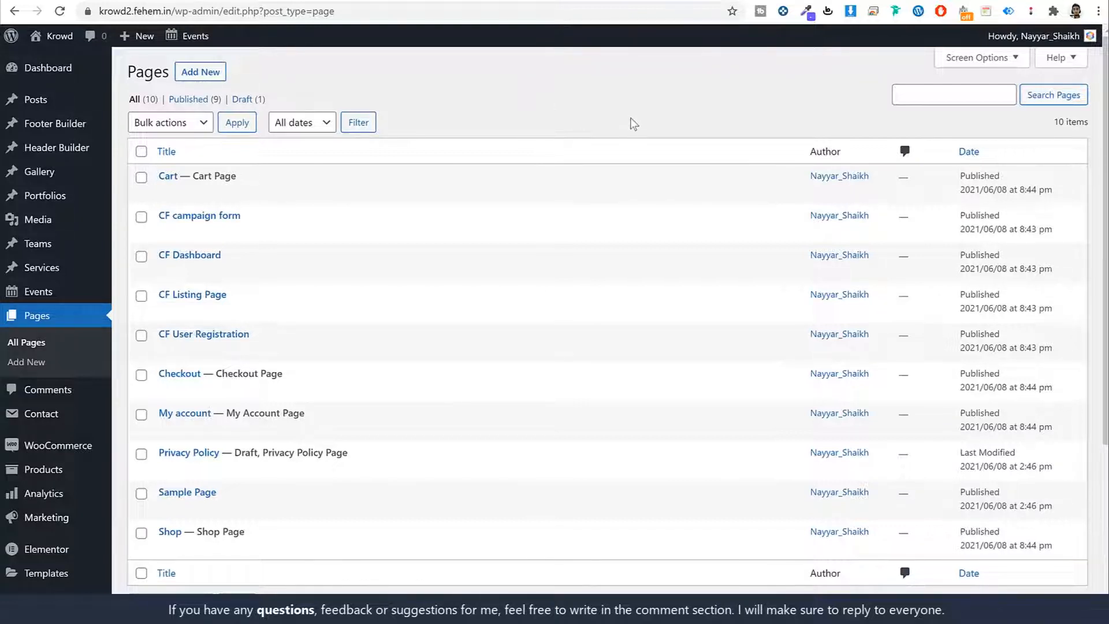
# Step: In WooCommerce General settings, enable tax rates and calculations
pyautogui.scroll(-4, 651, 201)
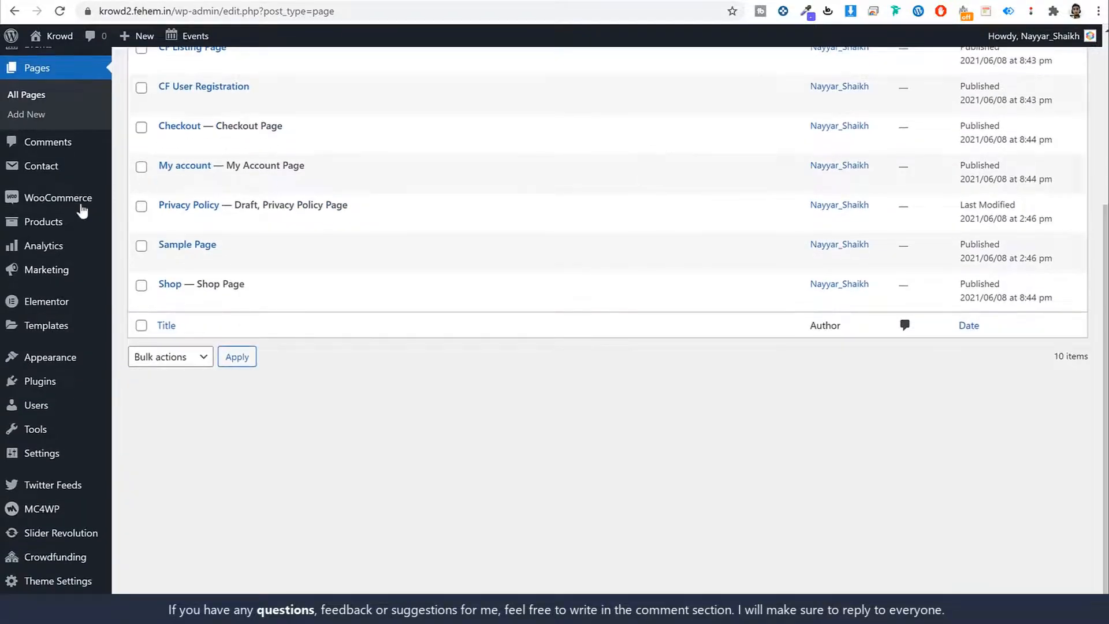
pyautogui.moveTo(60, 205)
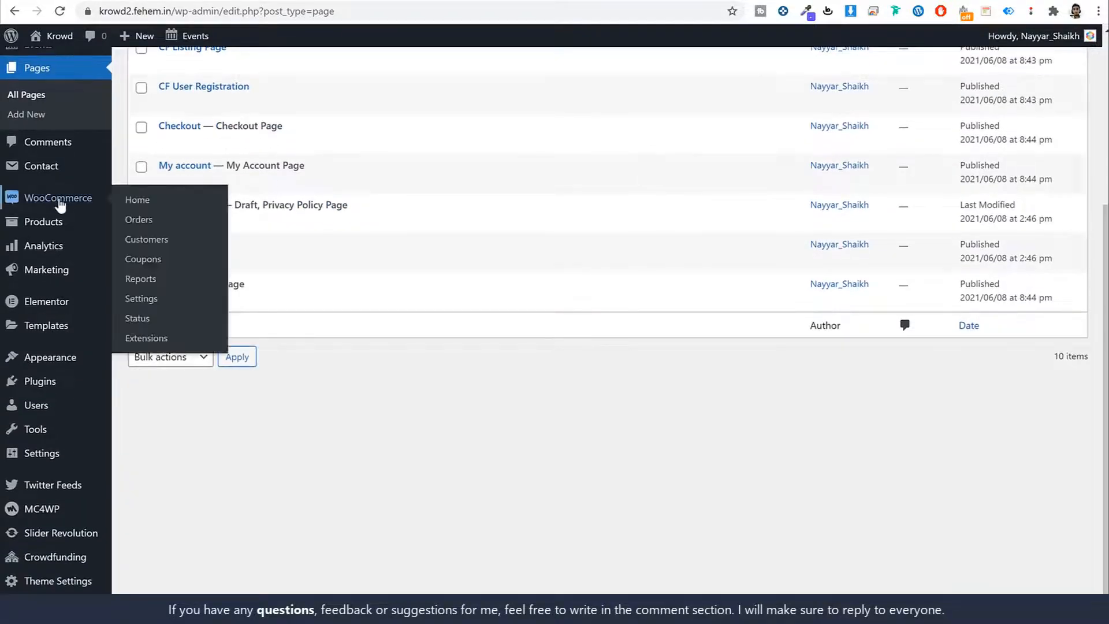
pyautogui.click(156, 305)
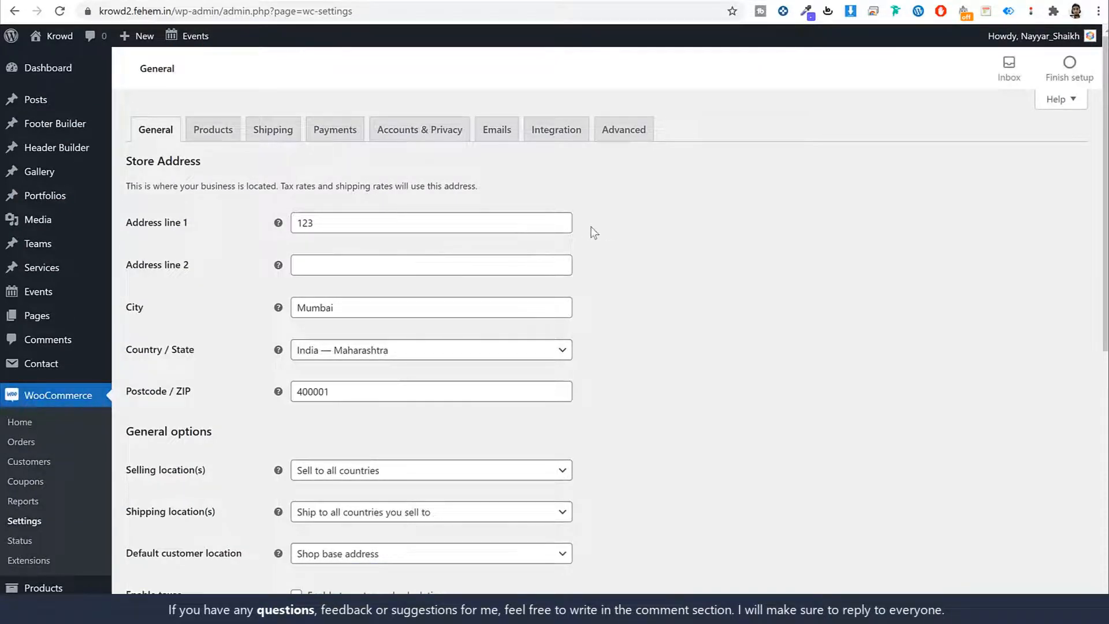
pyautogui.scroll(-1, 322, 307)
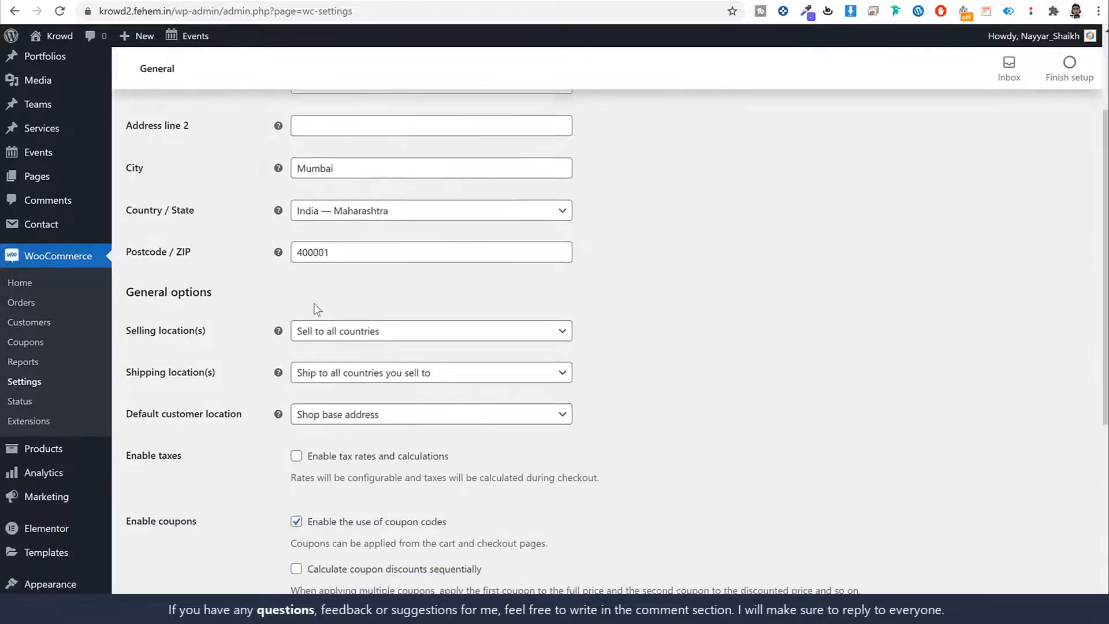
pyautogui.scroll(-3, 747, 317)
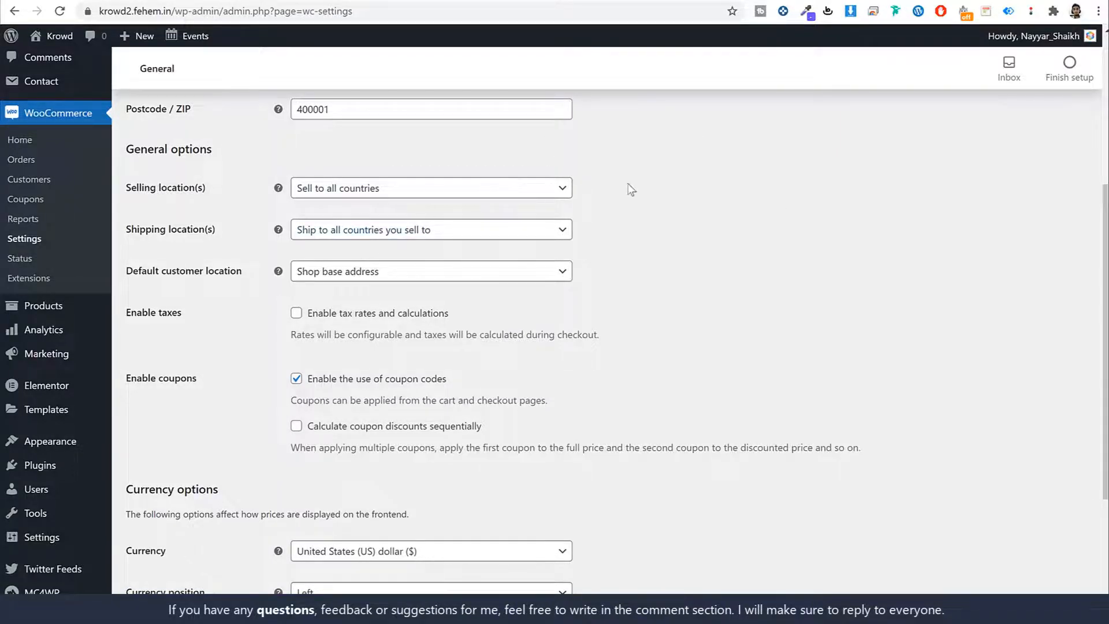
pyautogui.scroll(-1, 631, 189)
pyautogui.click(345, 249)
pyautogui.moveTo(478, 243); pyautogui.dragTo(301, 266)
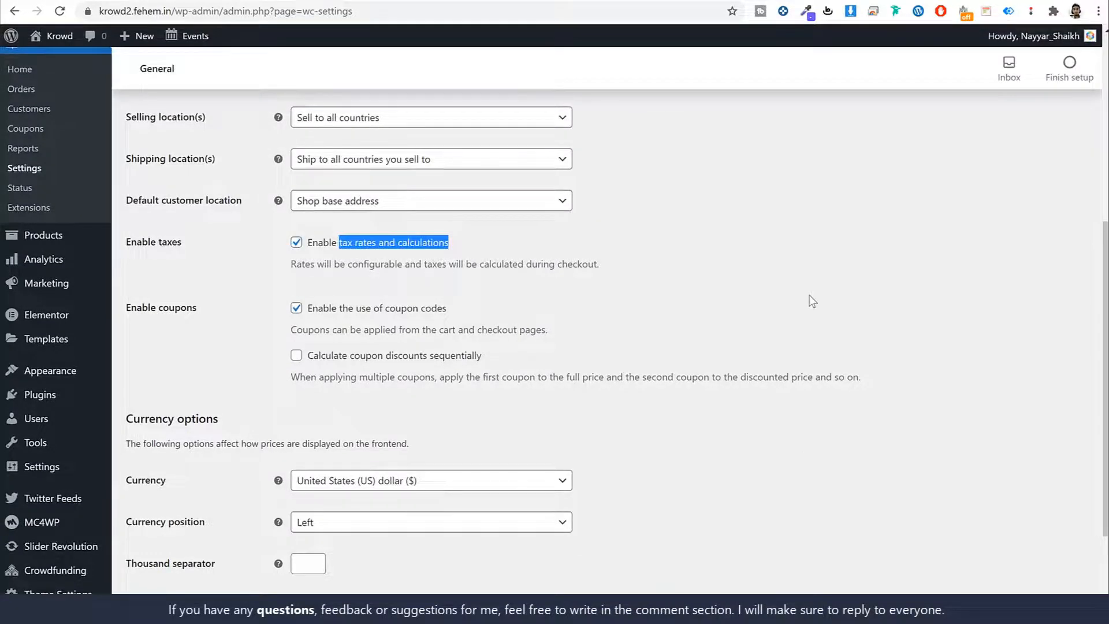
pyautogui.click(712, 312)
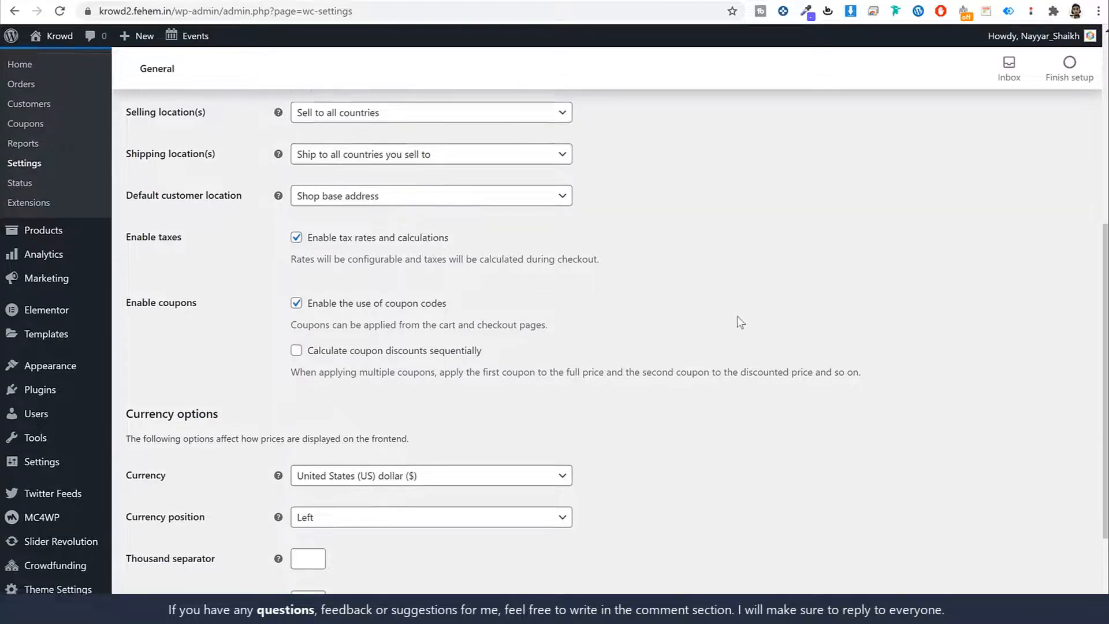
pyautogui.scroll(-2, 737, 316)
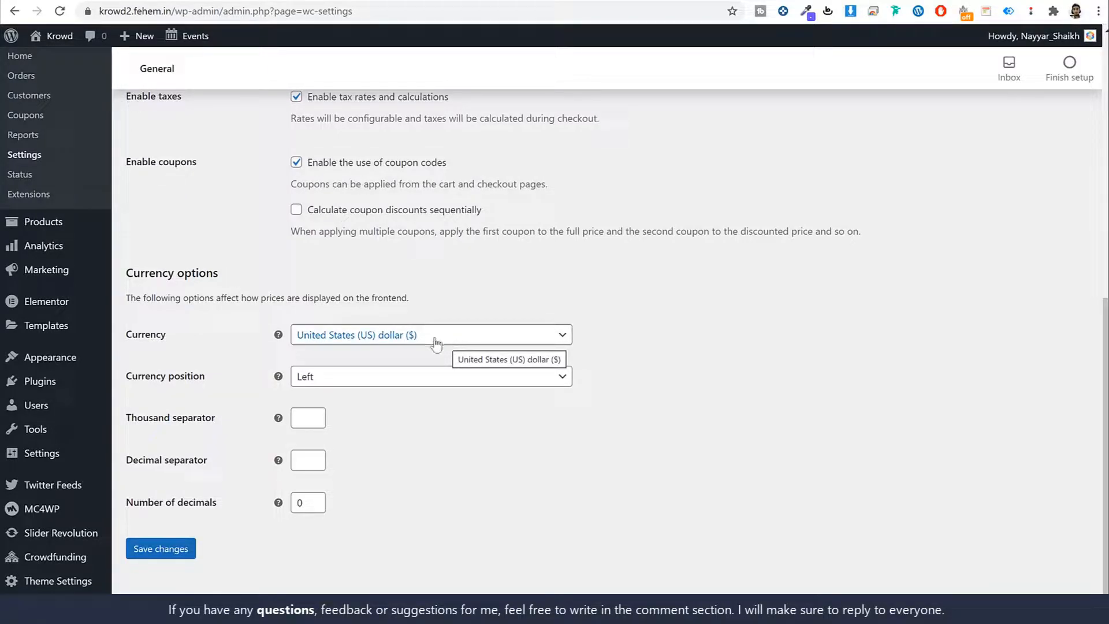
# Step: Keep US dollar currency, set the thousand separator to a comma, and save
pyautogui.click(370, 336)
pyautogui.scroll(-4, 393, 439)
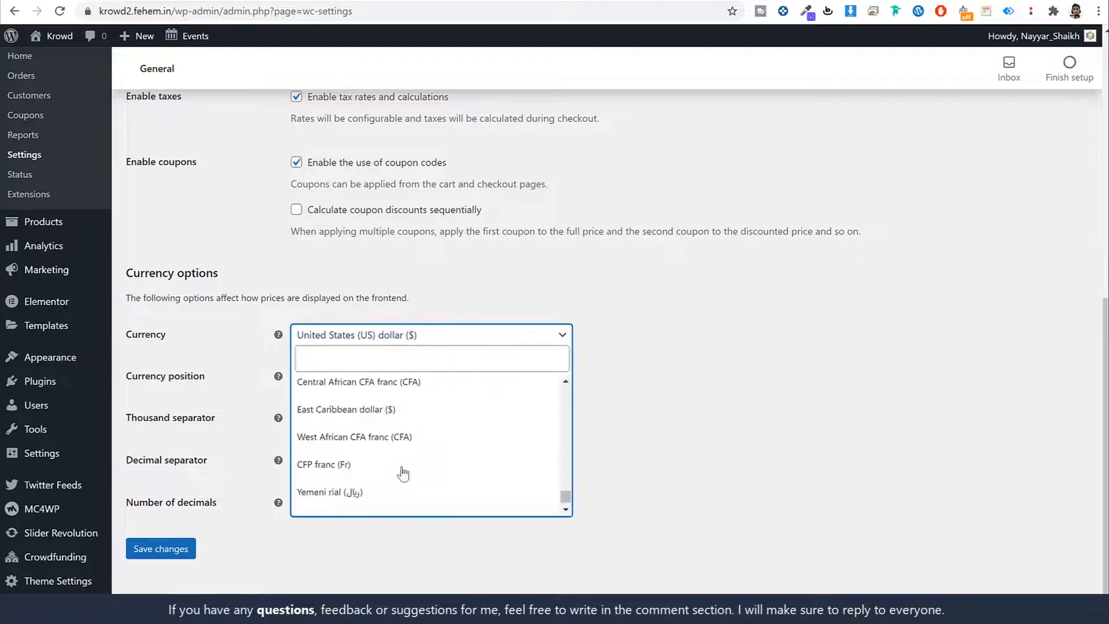
pyautogui.scroll(12, 396, 473)
pyautogui.click(719, 411)
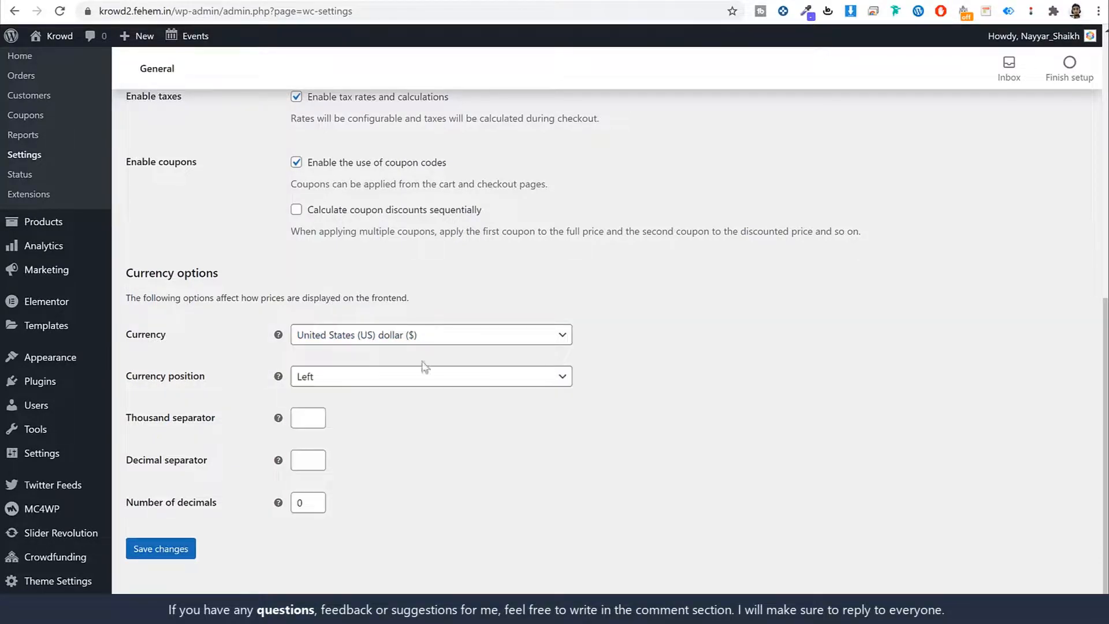
pyautogui.click(310, 419)
pyautogui.press('Tab')
pyautogui.moveTo(214, 418); pyautogui.dragTo(136, 418)
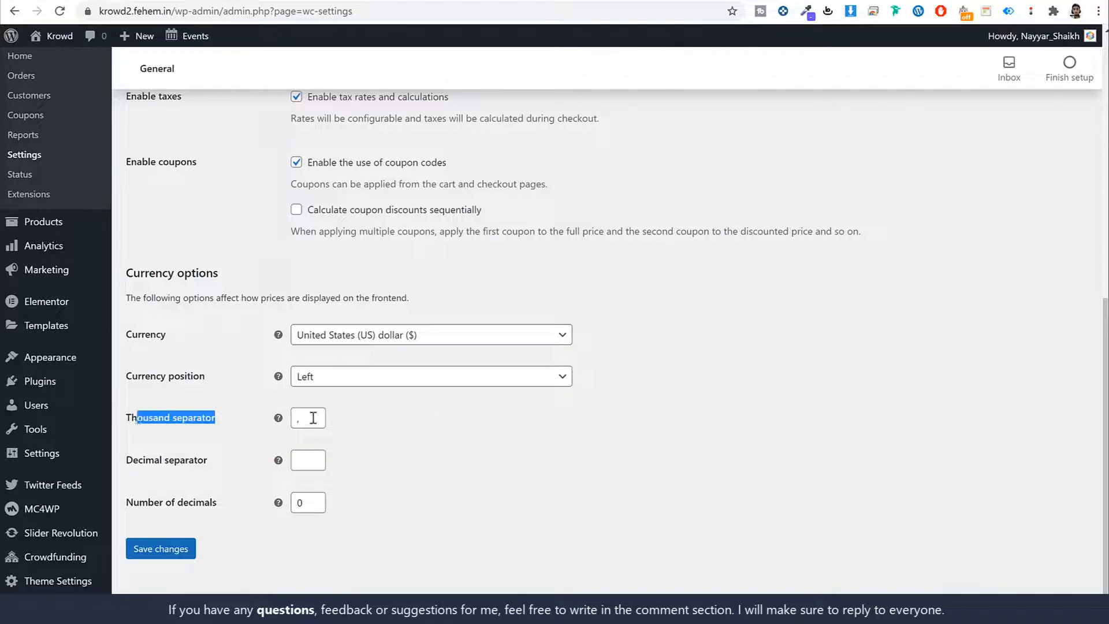
pyautogui.click(308, 465)
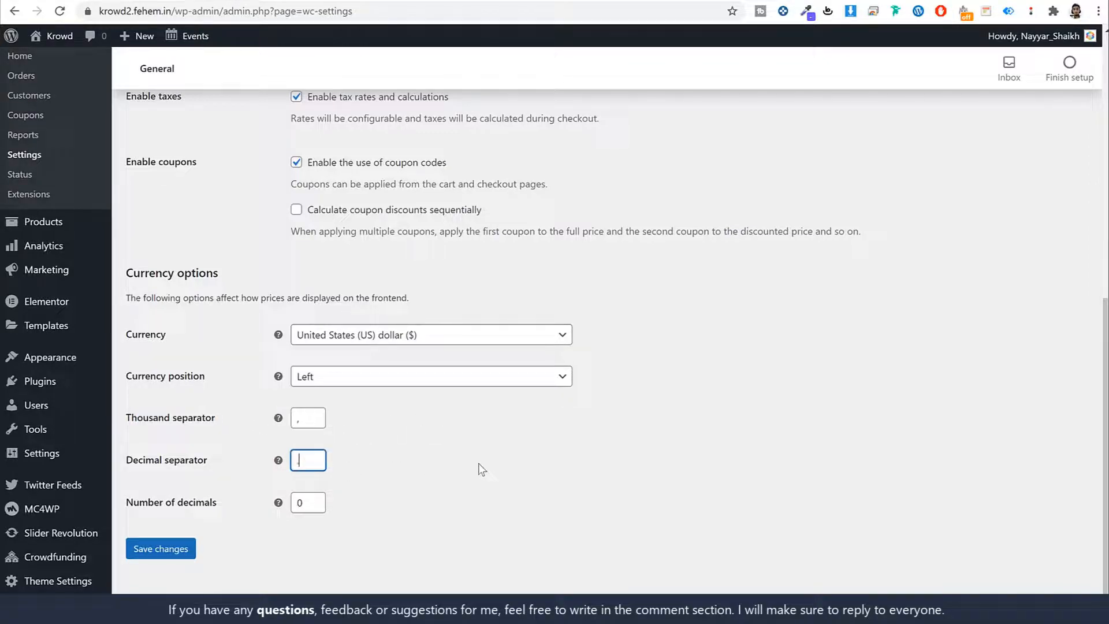
pyautogui.click(165, 549)
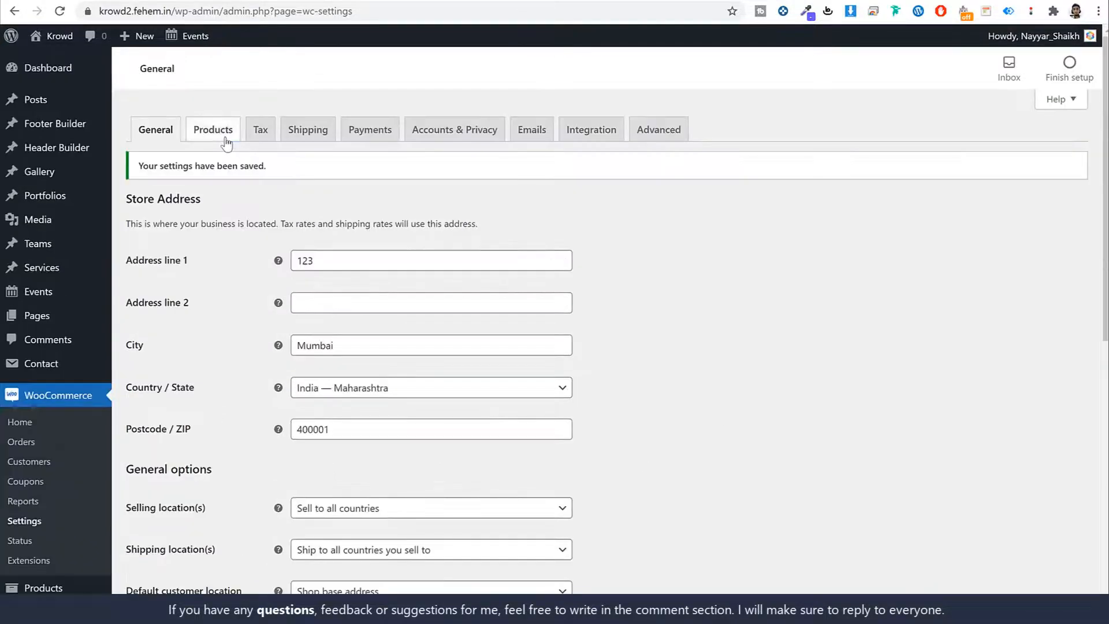
# Step: Set the product weight unit to g, save it, and move to the Tax options
pyautogui.click(225, 143)
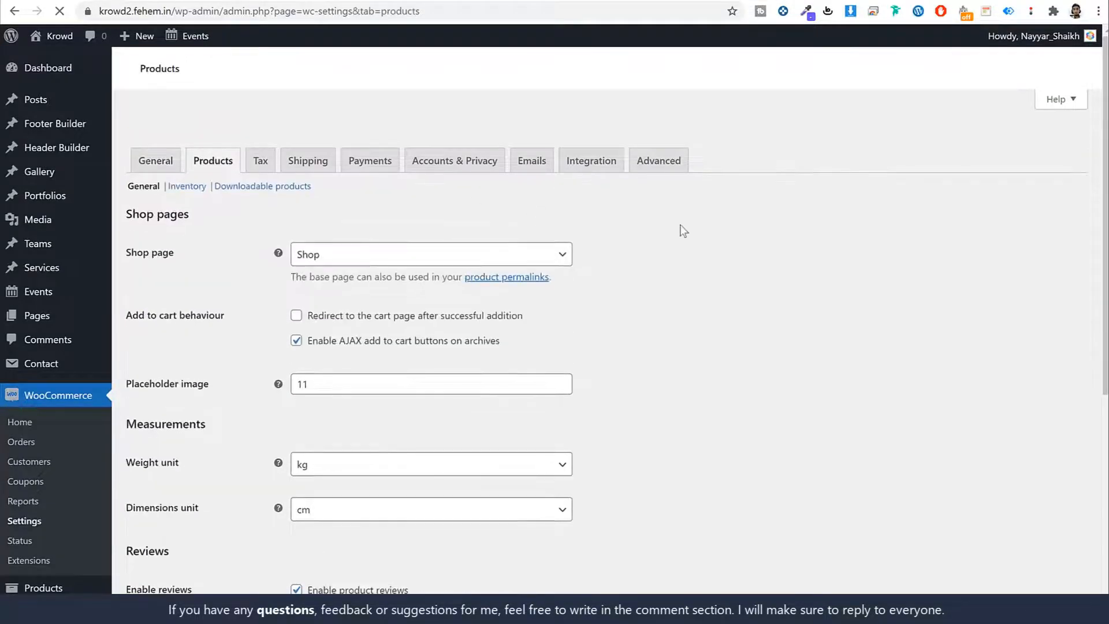
pyautogui.scroll(-4, 792, 280)
pyautogui.click(360, 226)
pyautogui.click(346, 266)
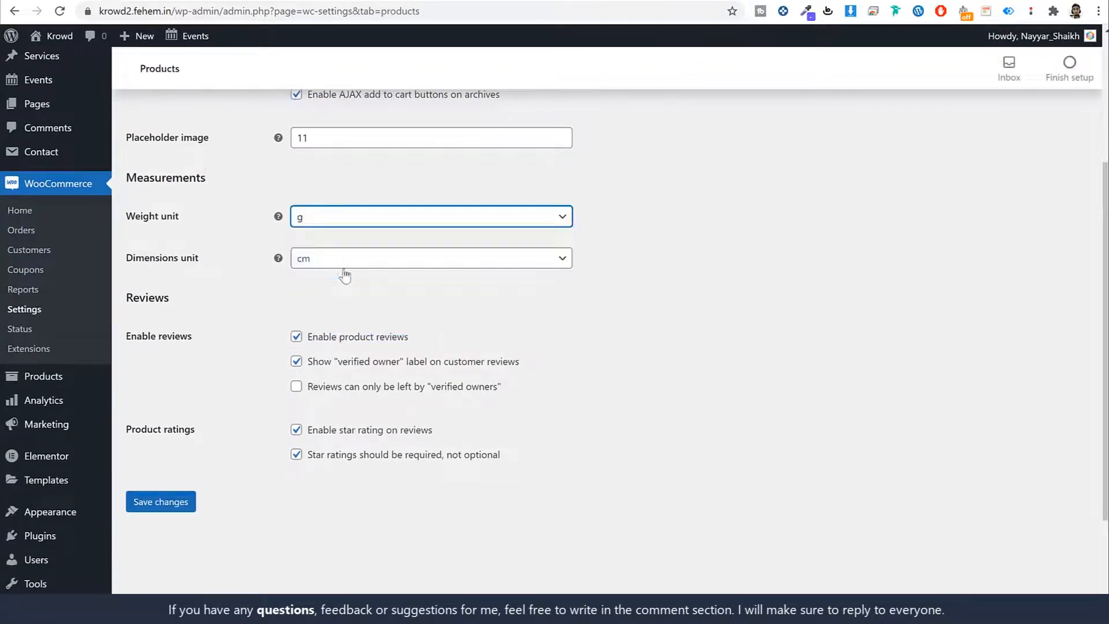
pyautogui.click(172, 503)
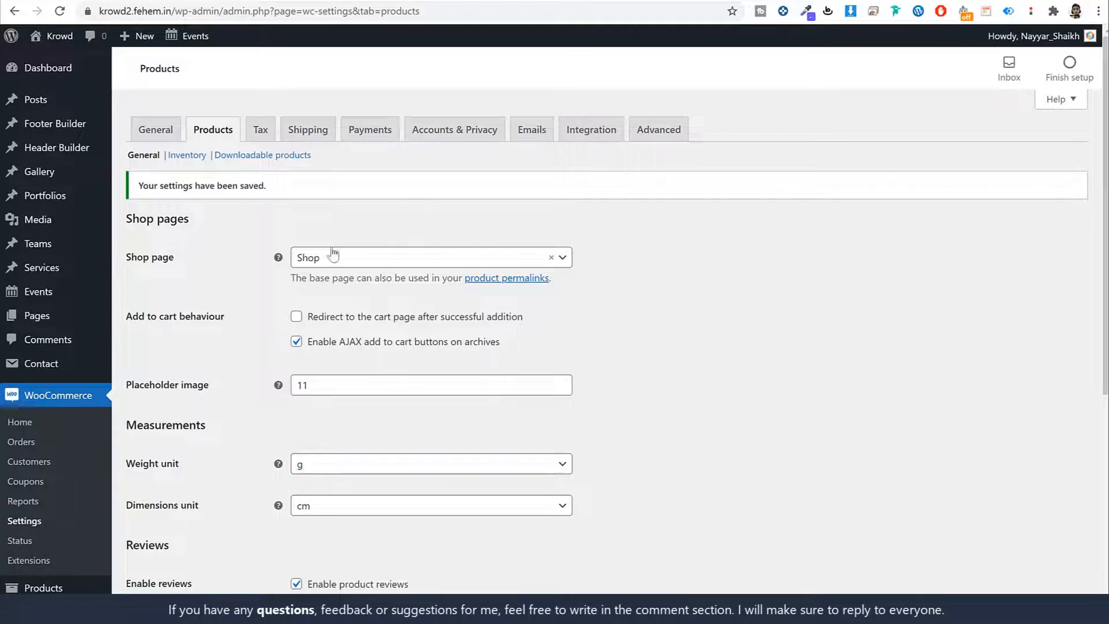
pyautogui.click(261, 130)
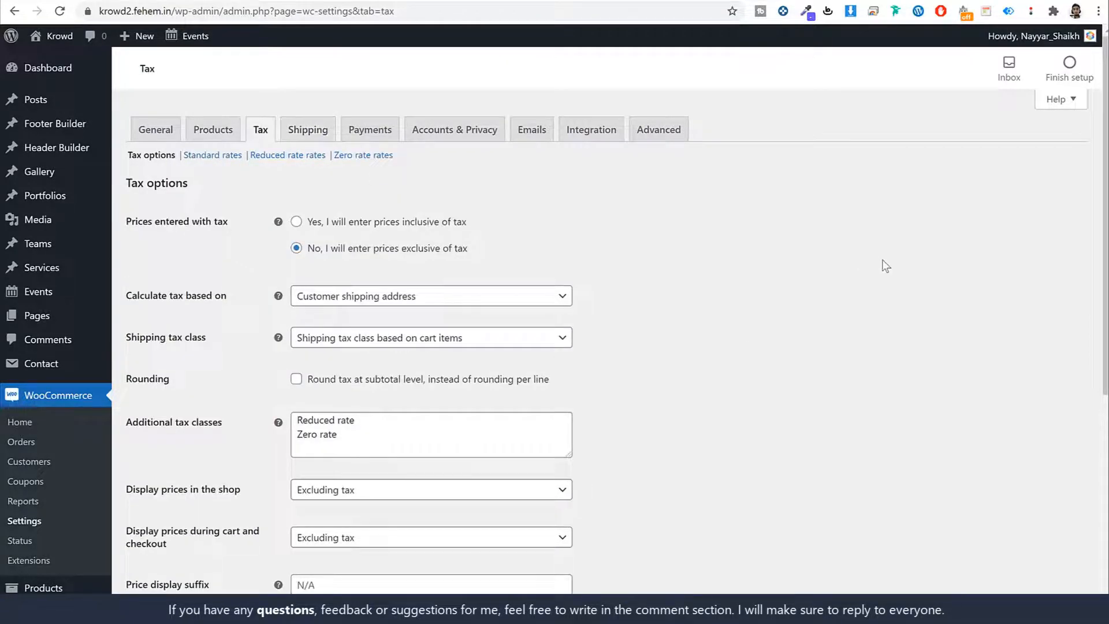
# Step: Add 'GST 10' to the additional tax classes and save
pyautogui.scroll(-5, 852, 261)
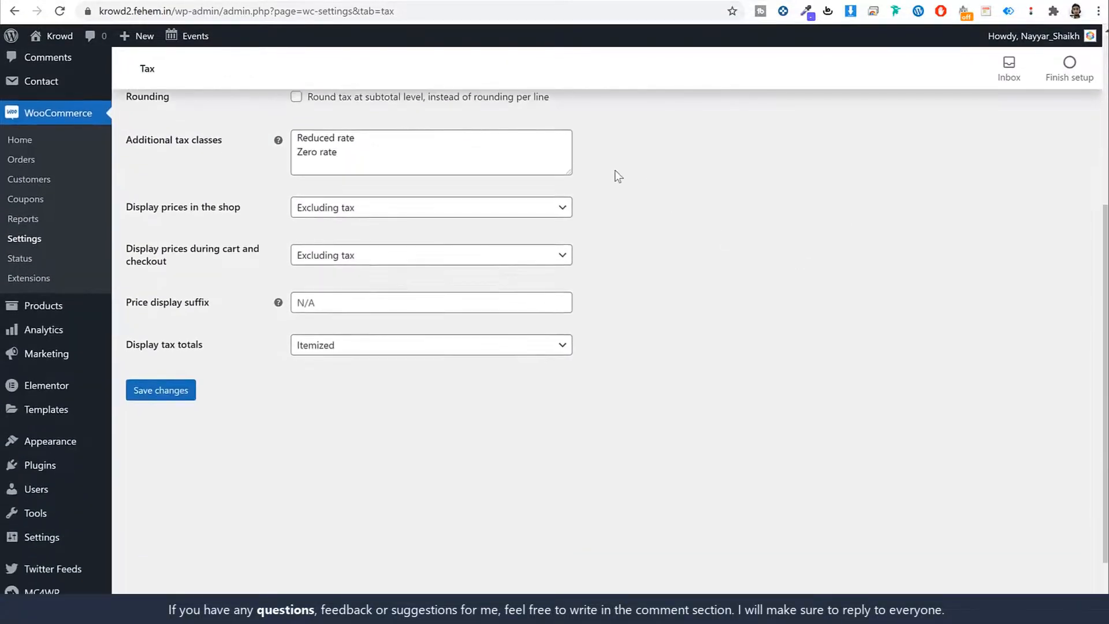
pyautogui.moveTo(569, 170); pyautogui.dragTo(586, 230)
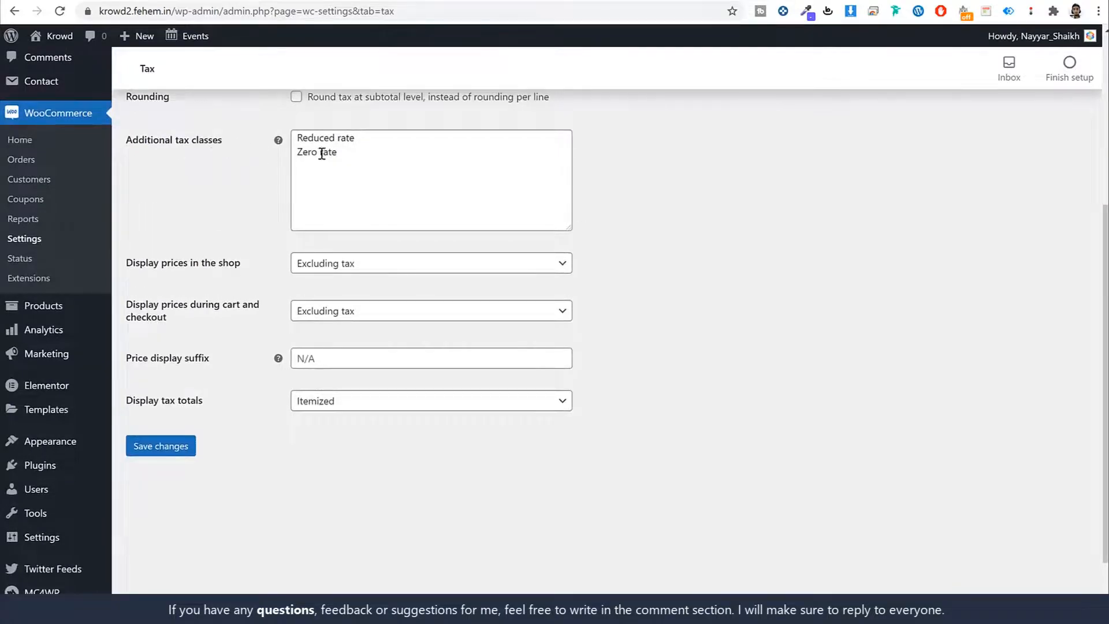
pyautogui.click(387, 155)
pyautogui.press('Return')
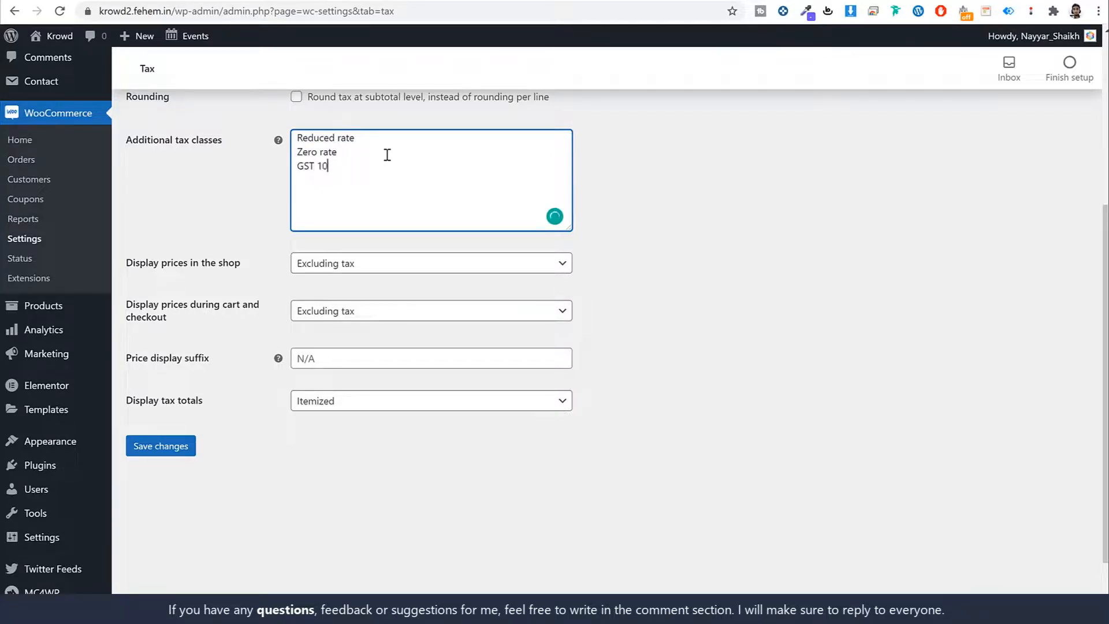
pyautogui.click(184, 447)
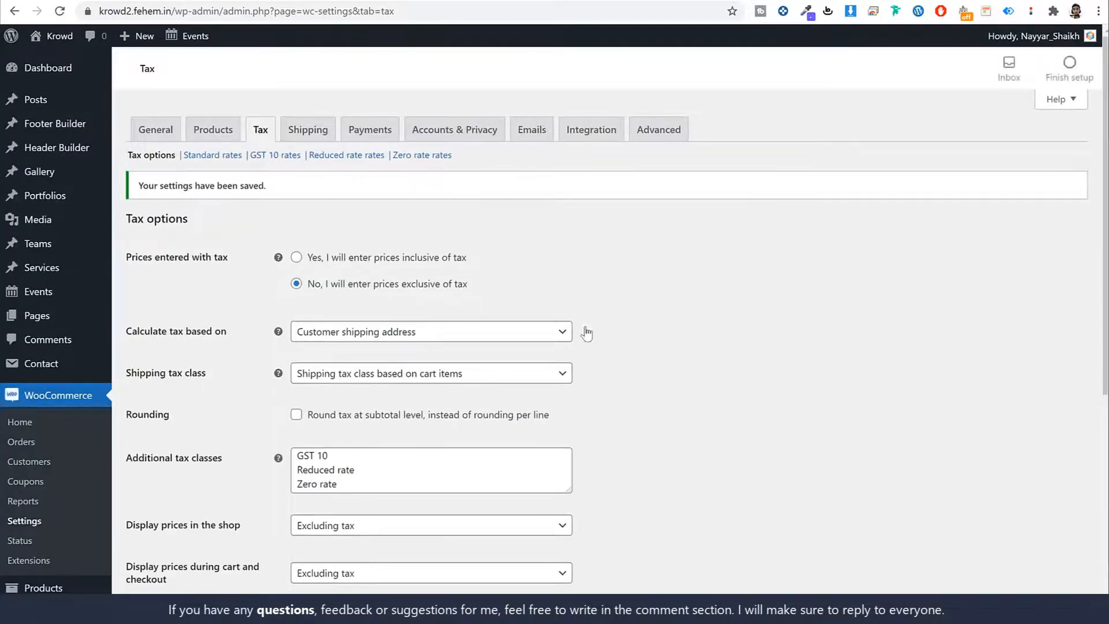
# Step: Open the GST 10 rates table and insert a new blank rate row
pyautogui.scroll(-4, 452, 368)
pyautogui.scroll(4, 404, 364)
pyautogui.moveTo(250, 155); pyautogui.dragTo(298, 157)
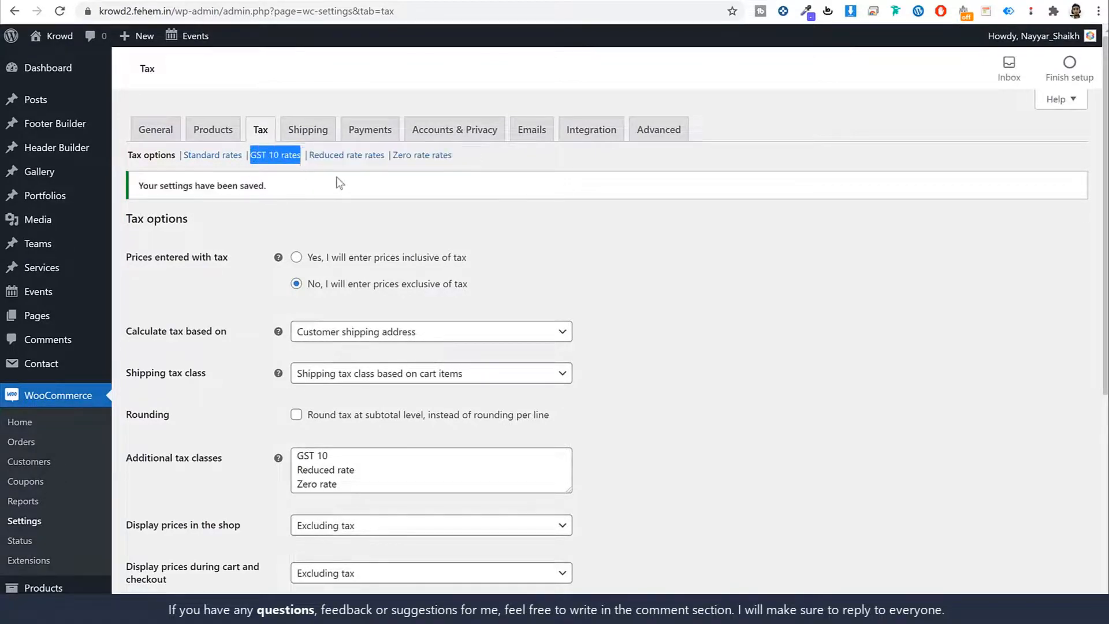
pyautogui.click(336, 177)
pyautogui.click(270, 156)
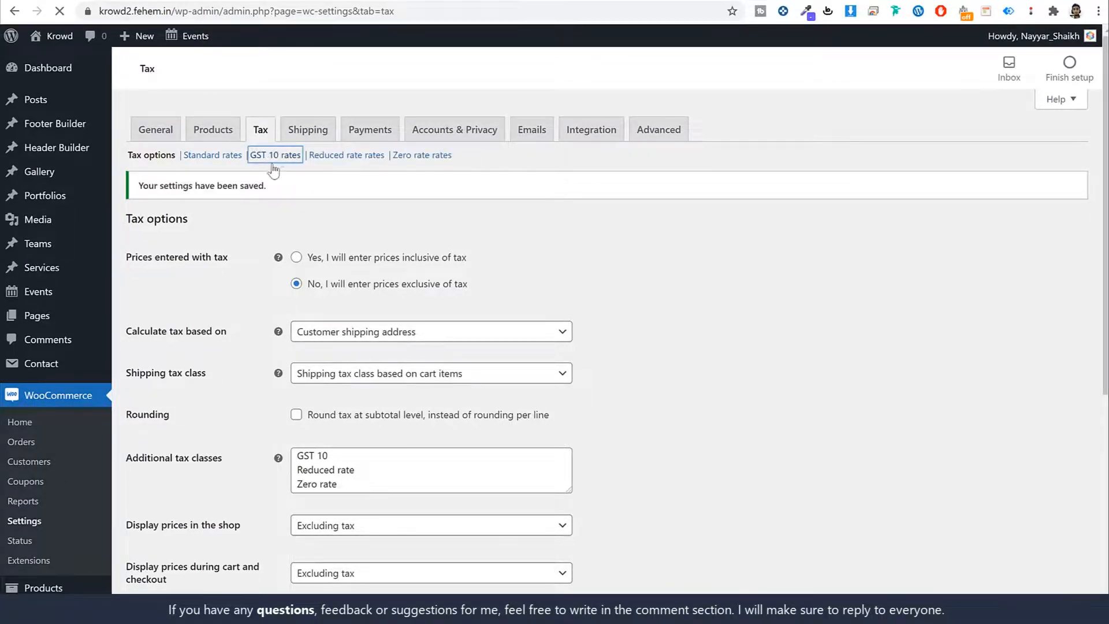
pyautogui.click(167, 280)
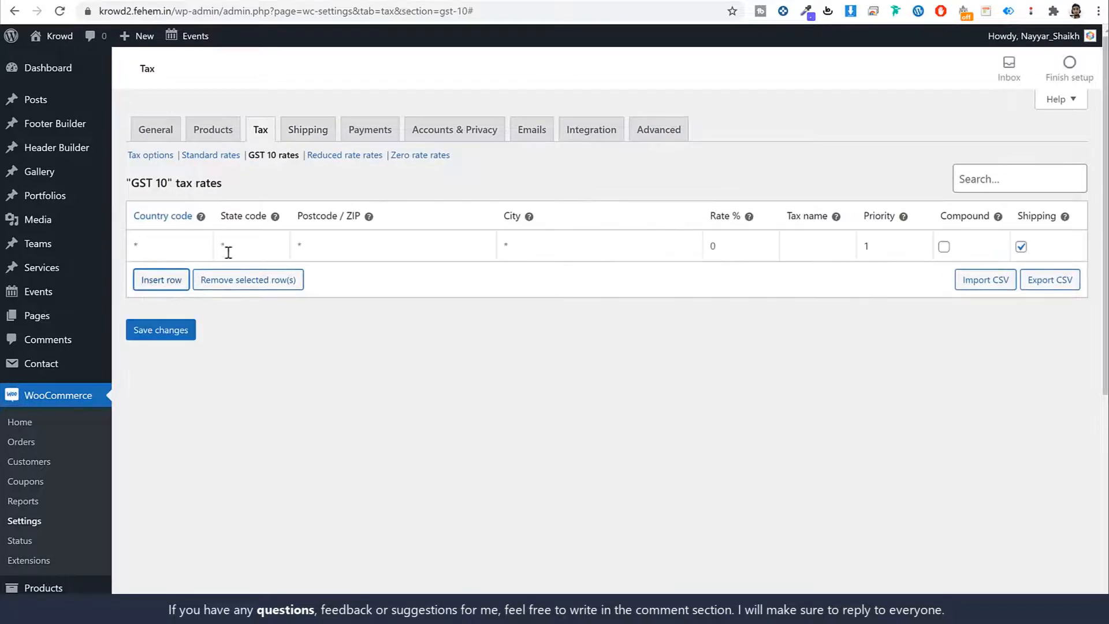
# Step: Save a 10% GST 10 rate for country IN that does not apply to shipping
pyautogui.click(196, 250)
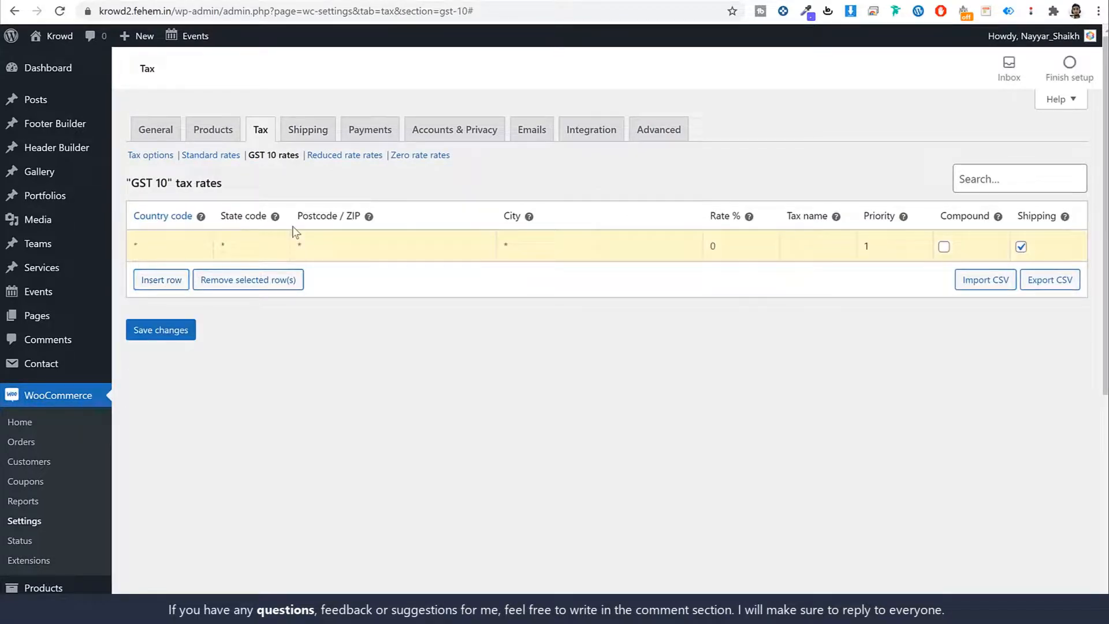
pyautogui.write('IN')
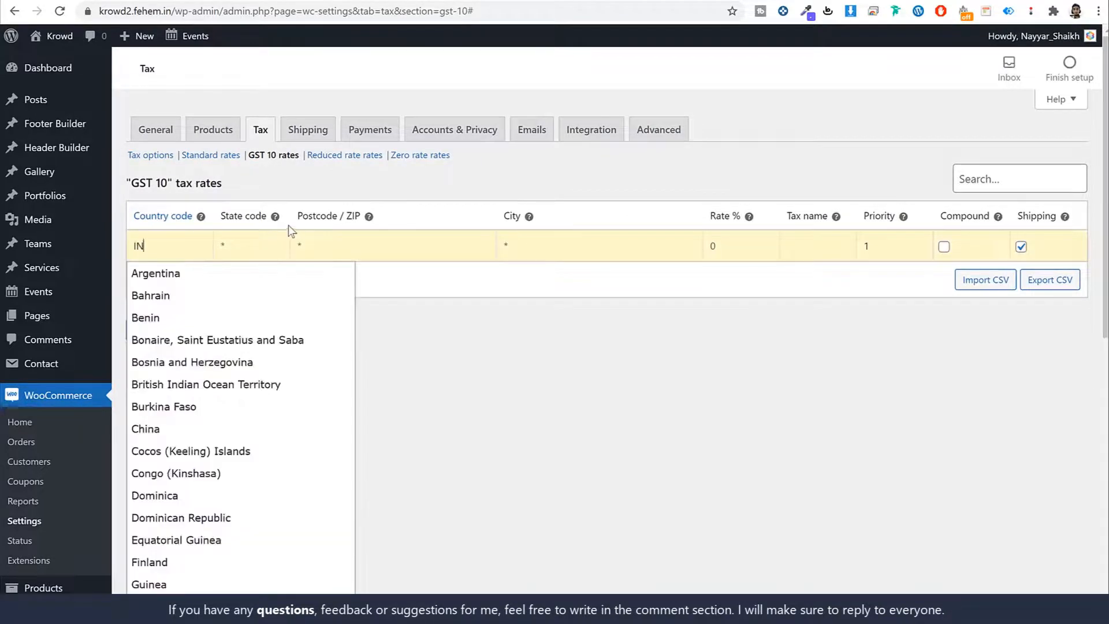
pyautogui.click(276, 249)
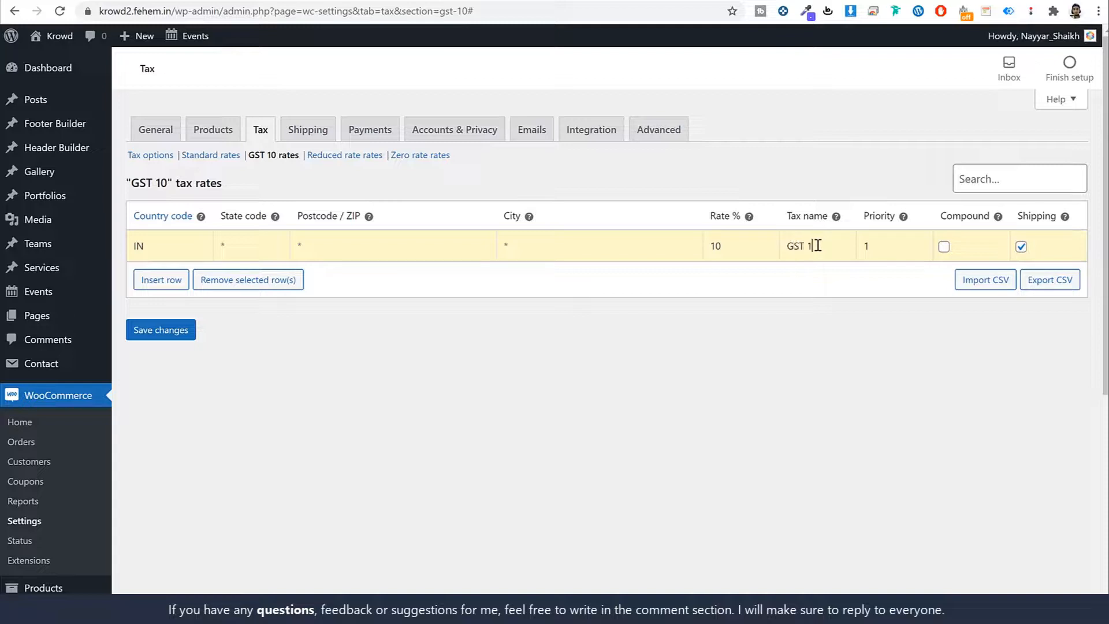
pyautogui.click(1020, 246)
pyautogui.click(176, 333)
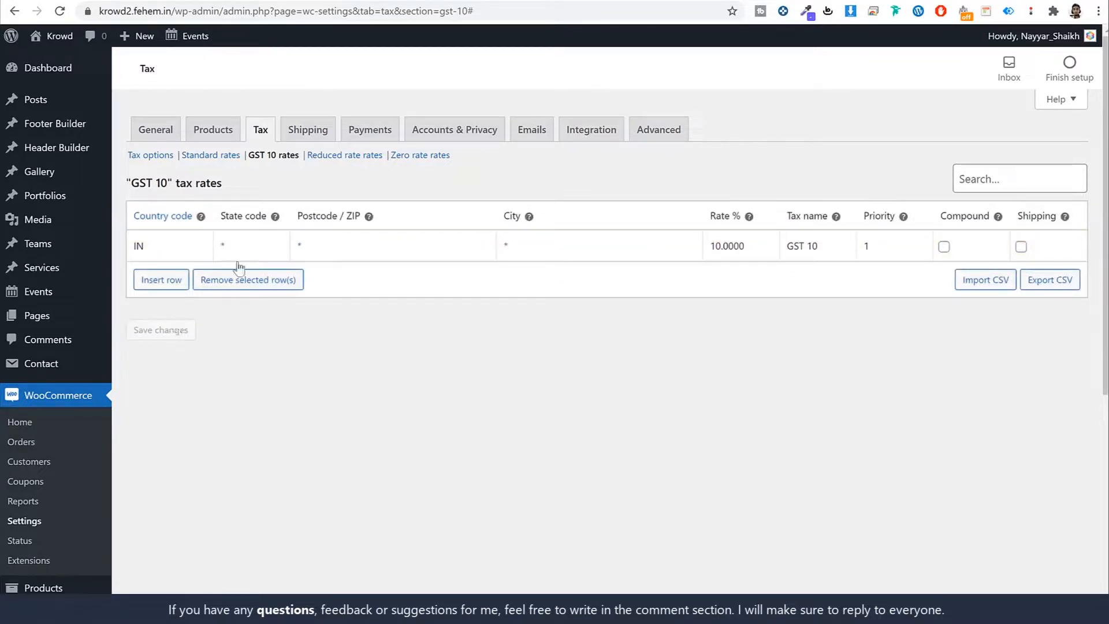
pyautogui.click(306, 133)
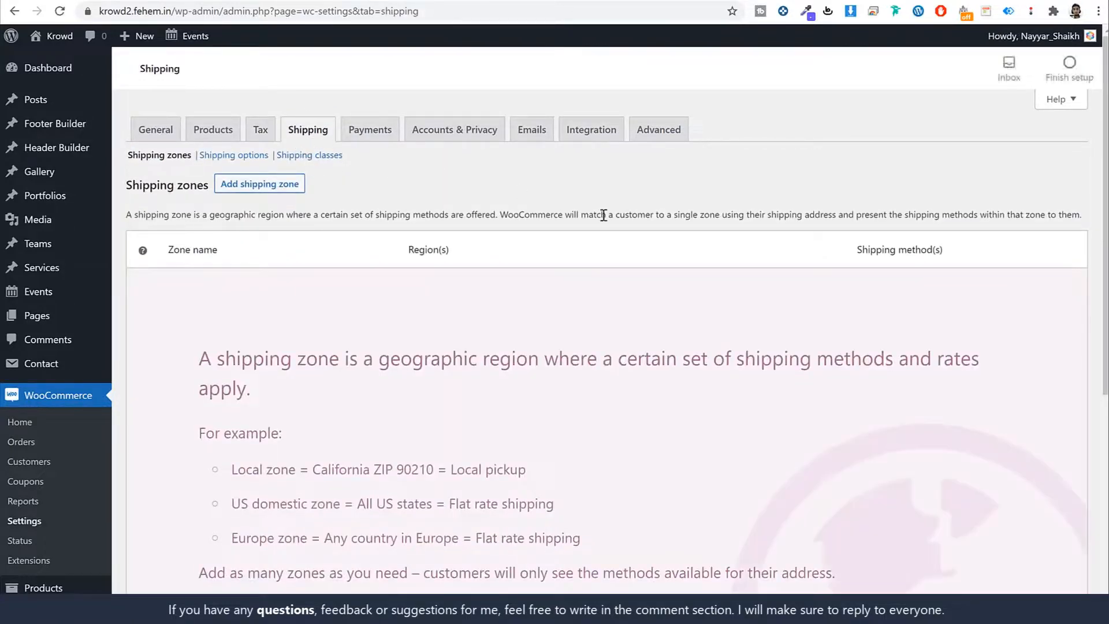
# Step: Switch on PayPal Standard under Payments, save, and open its settings page
pyautogui.click(360, 131)
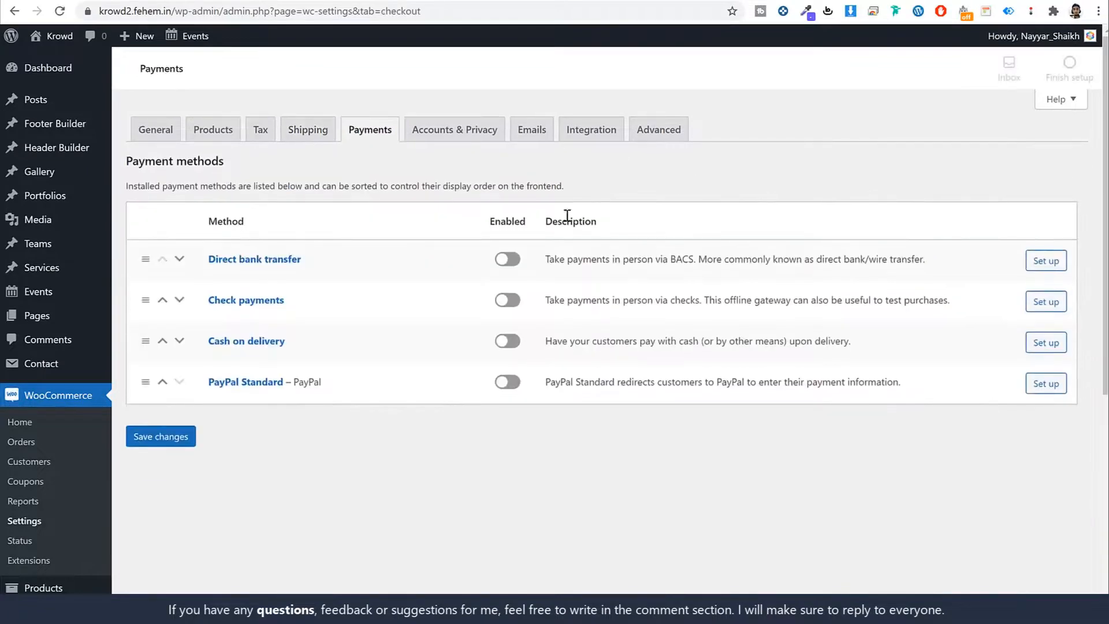
pyautogui.click(501, 382)
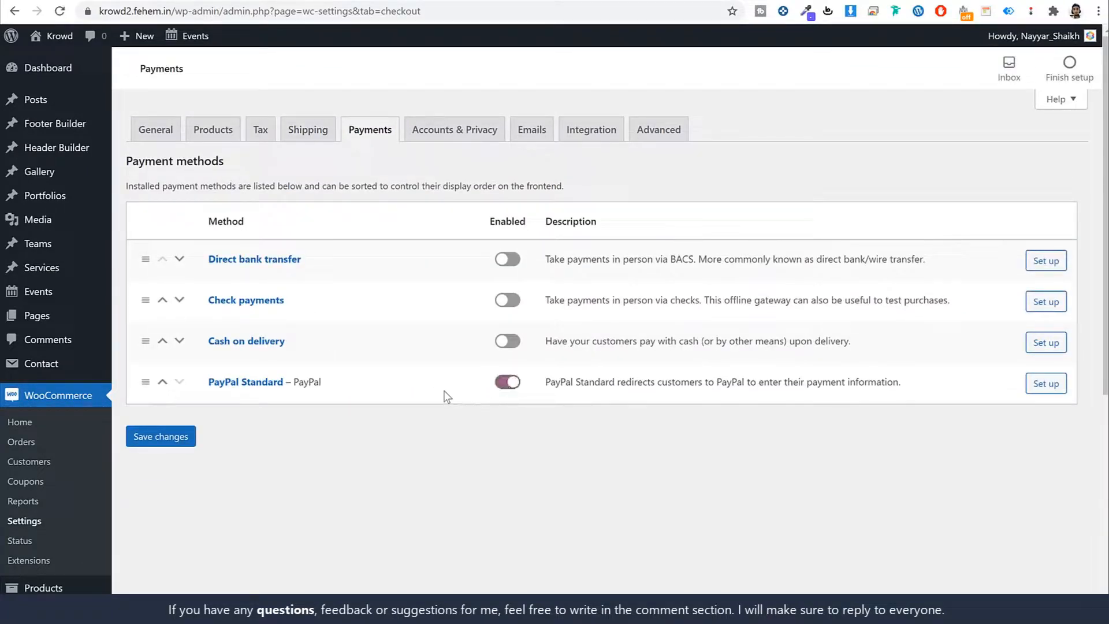
pyautogui.click(144, 436)
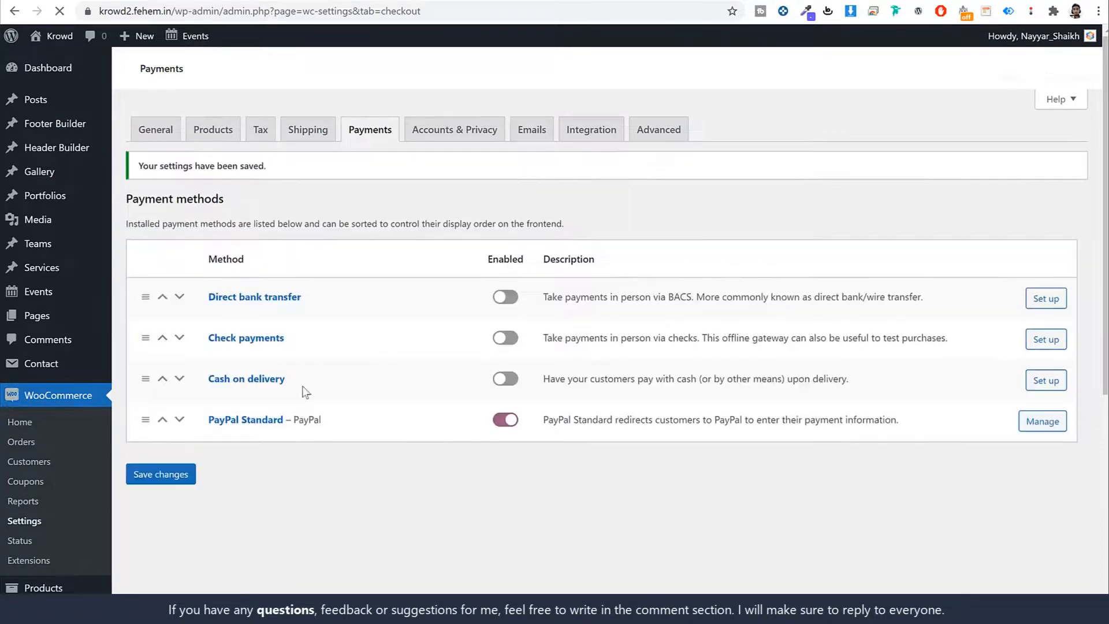
pyautogui.scroll(-3, 663, 421)
pyautogui.click(248, 281)
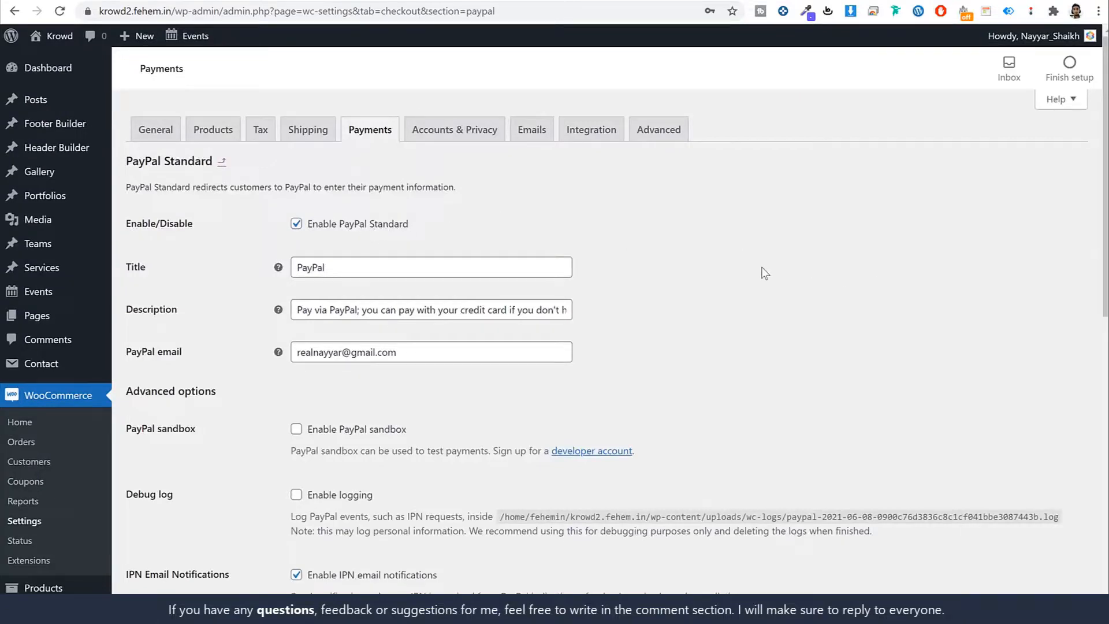
# Step: Review the PayPal Standard email address and API credentials, then start a blank browser tab
pyautogui.scroll(-3, 760, 272)
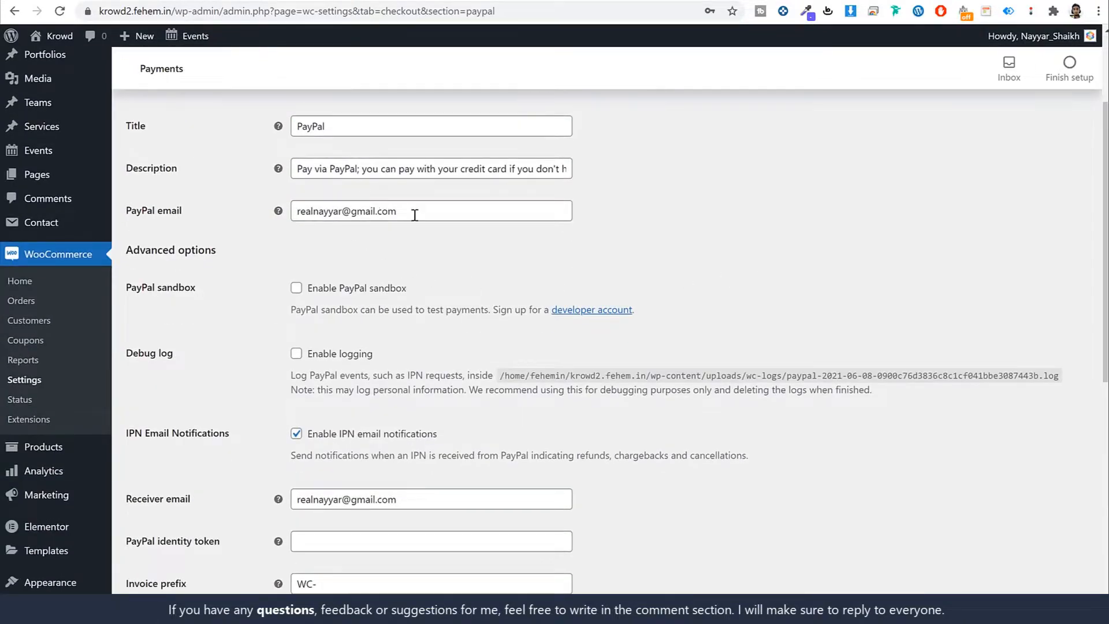
pyautogui.tripleClick(415, 215)
pyautogui.click(744, 251)
pyautogui.scroll(-9, 751, 274)
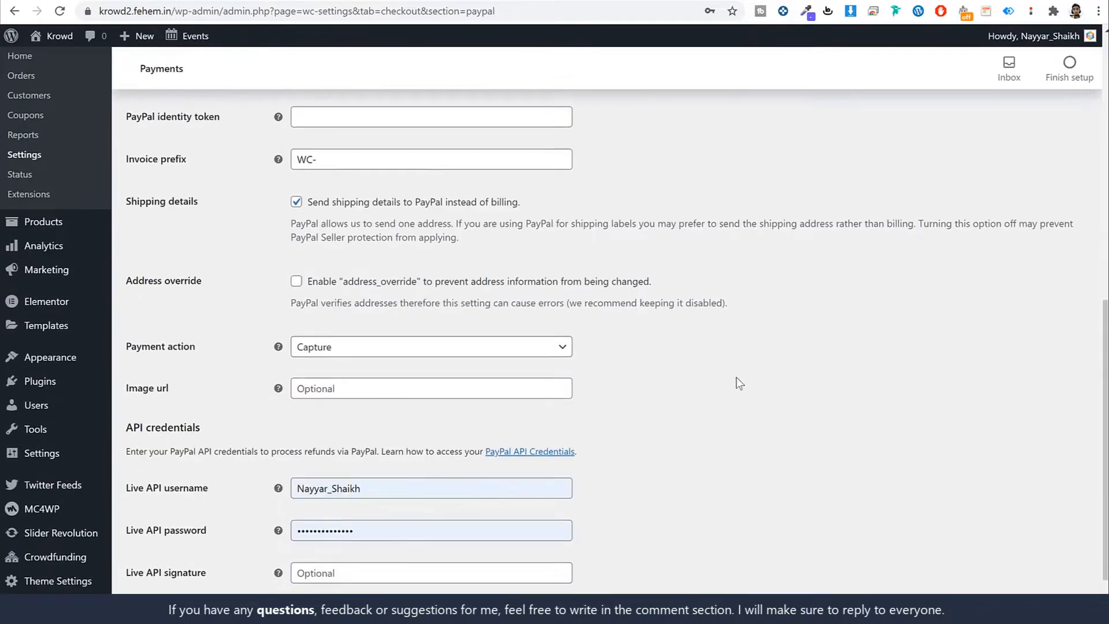
pyautogui.scroll(-2, 739, 383)
pyautogui.moveTo(231, 422); pyautogui.dragTo(132, 421)
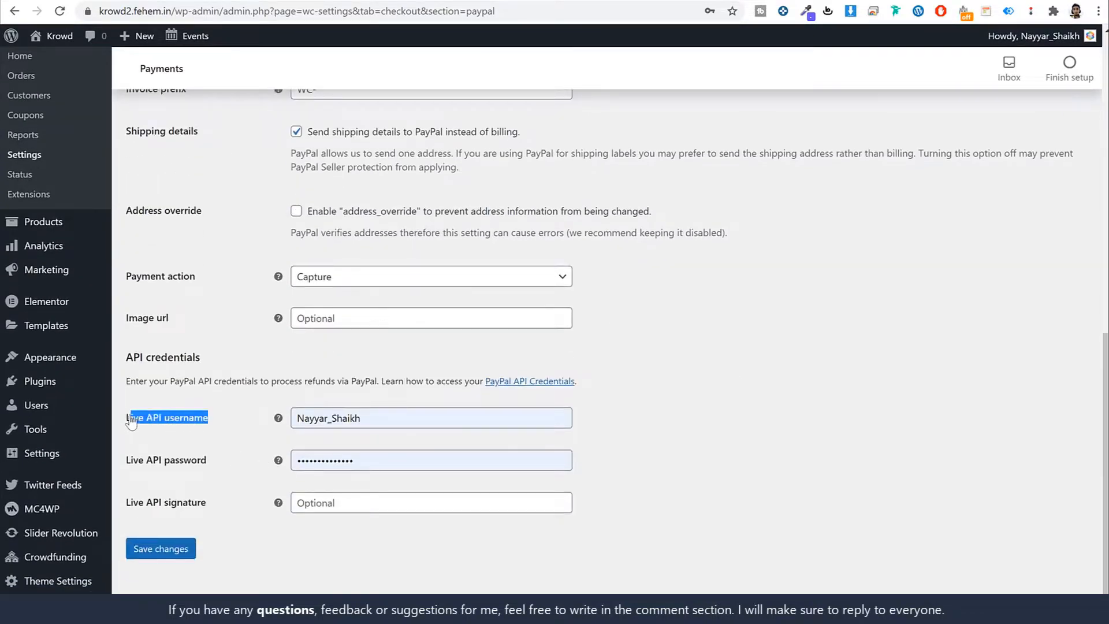
pyautogui.click(717, 348)
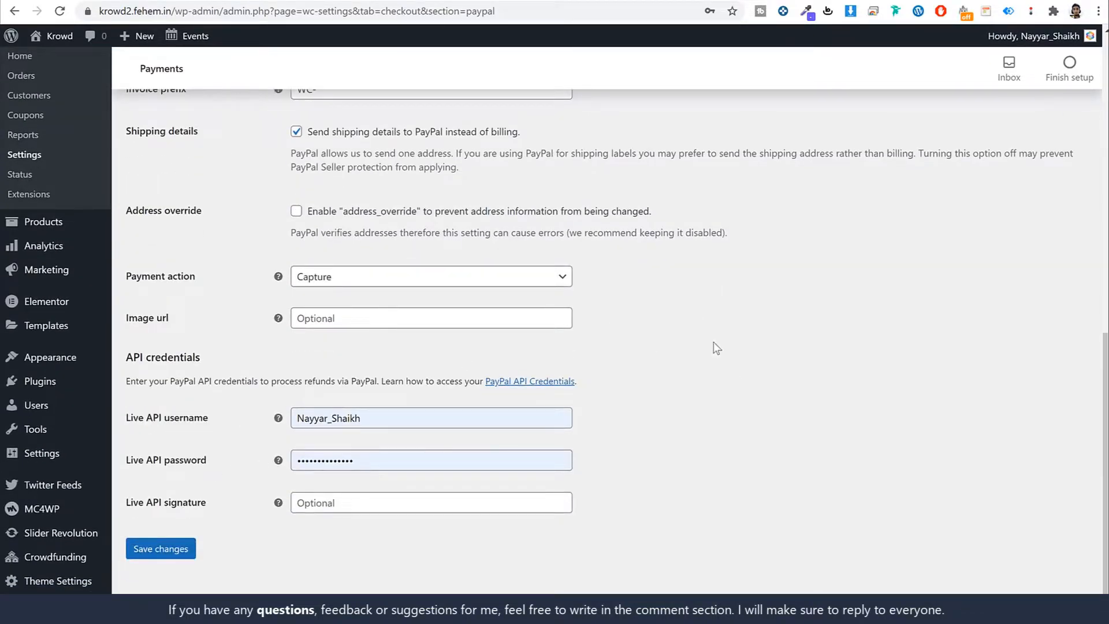
pyautogui.hotkey('ctrl', 't')
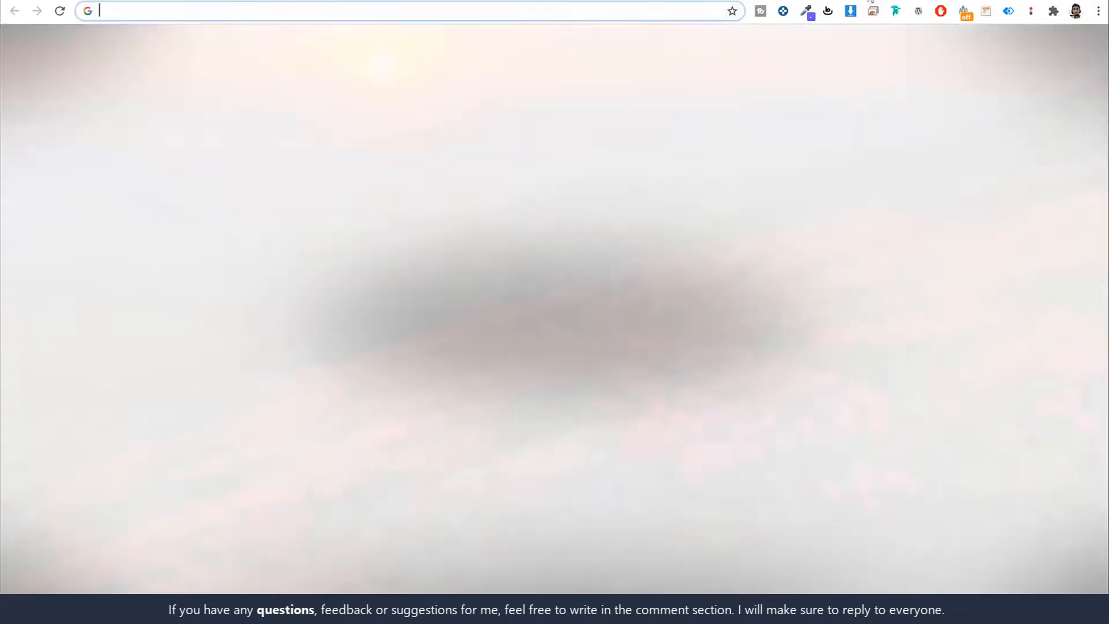
# Step: Go to paypal.com to reach the account Summary showing a $0.00 balance
pyautogui.write('paypal.com')
pyautogui.press('Return')
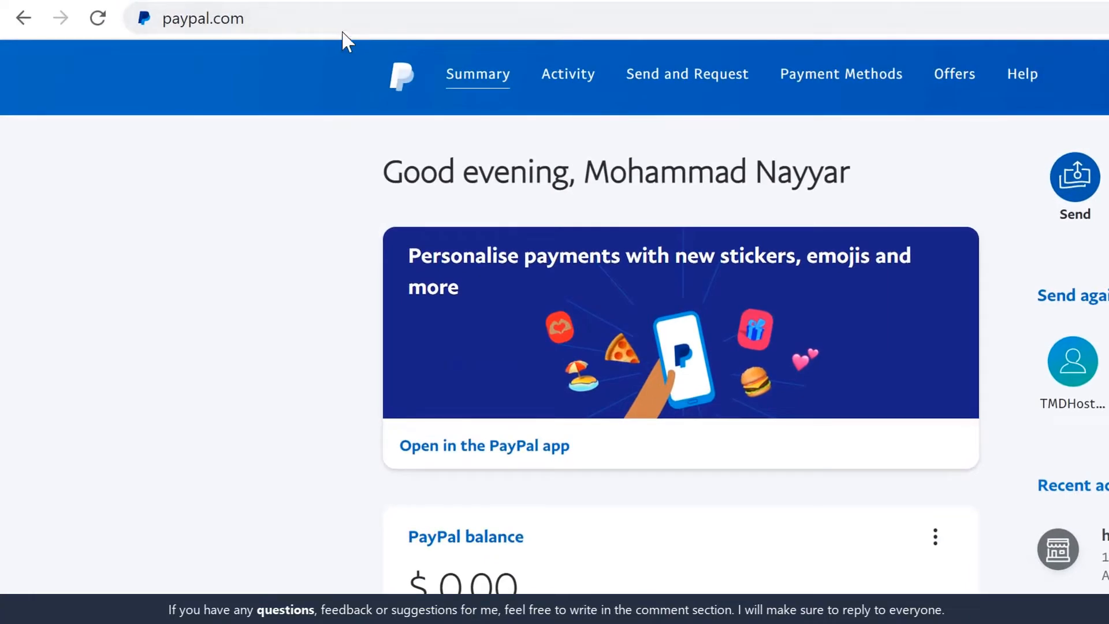
pyautogui.click(416, 19)
pyautogui.click(408, 20)
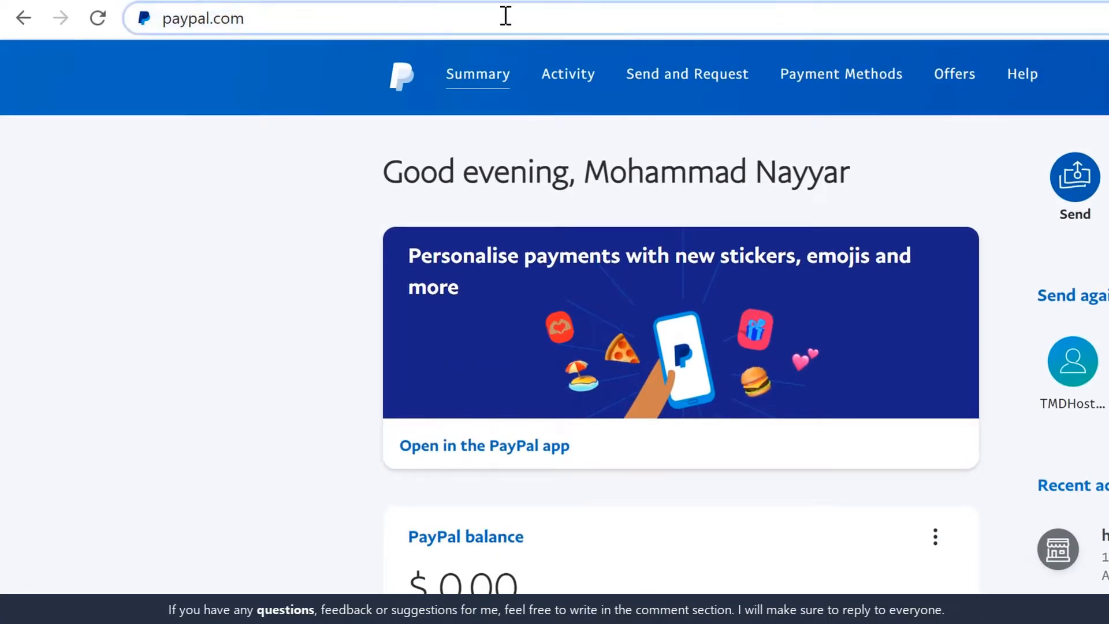